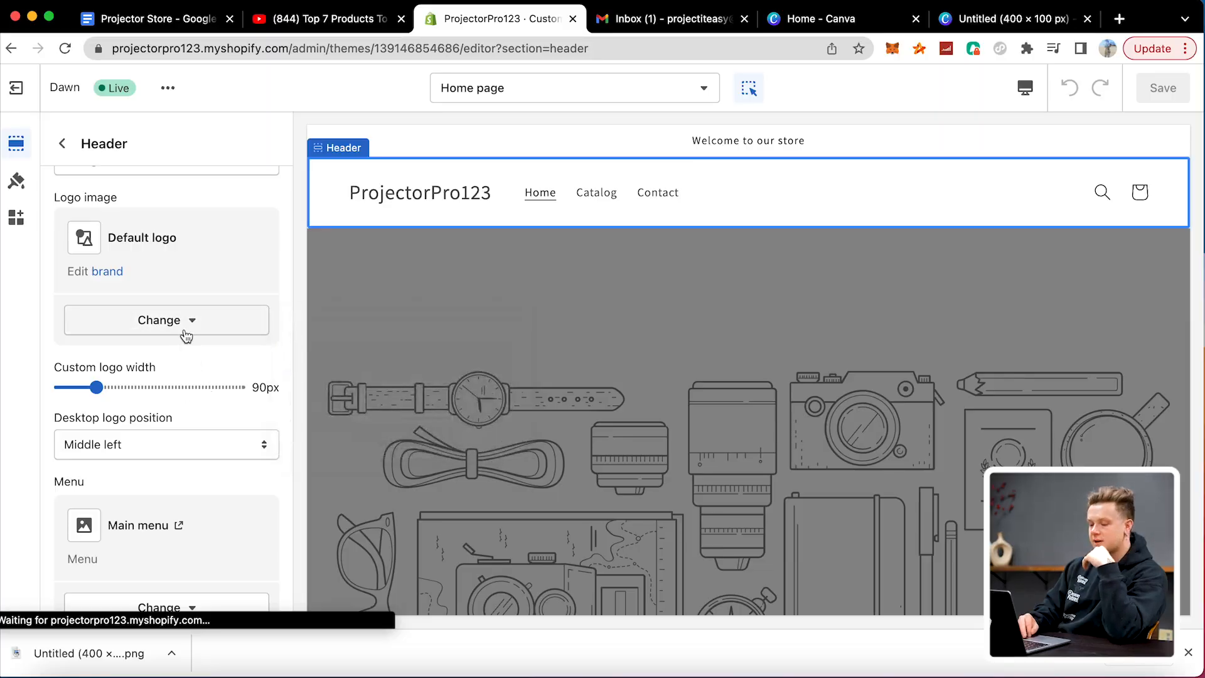
- Replace the header's default logo with the downloaded 400 × 100 px PNG and switch the preview to Mobile
left_click(187, 336)
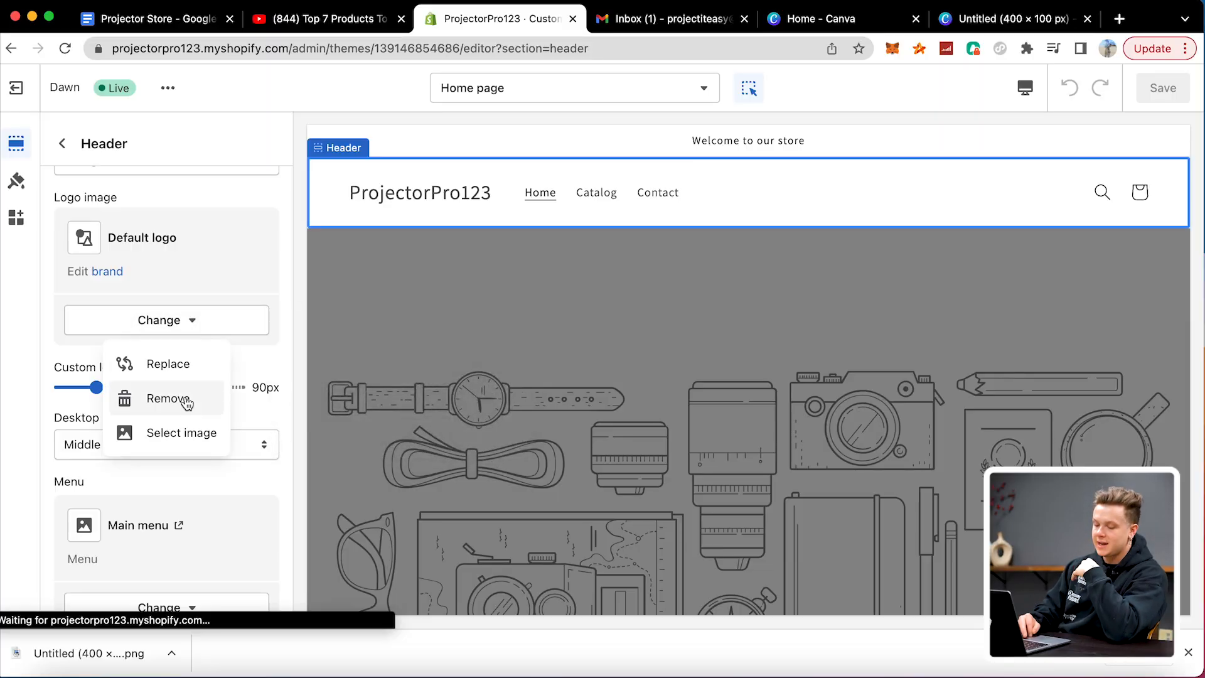
left_click(183, 397)
left_click(173, 260)
left_click_drag(116, 652, 127, 360)
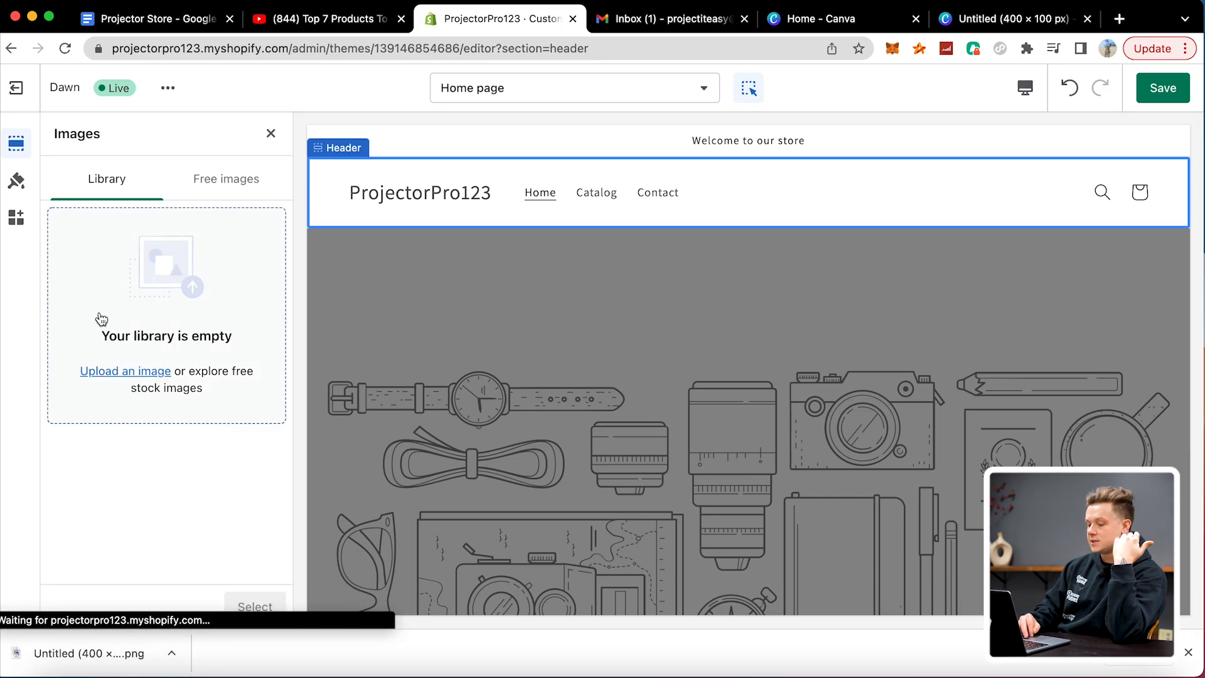
left_click_drag(113, 657, 146, 330)
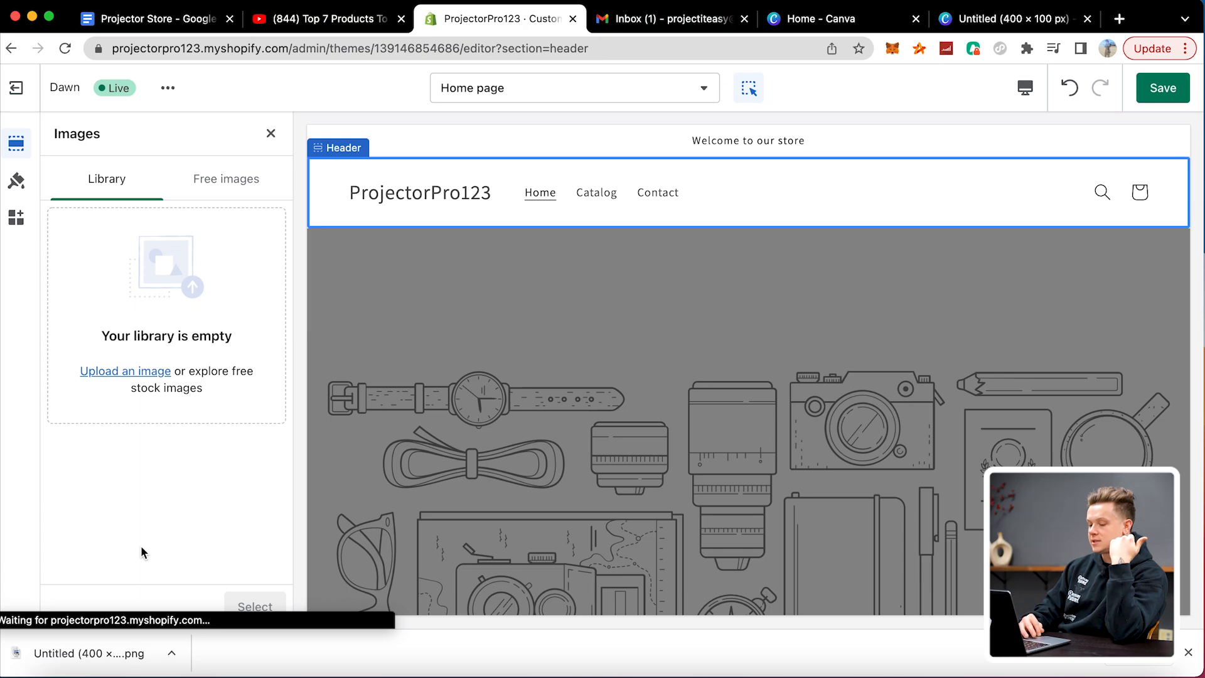
left_click_drag(69, 654, 151, 327)
left_click(1026, 93)
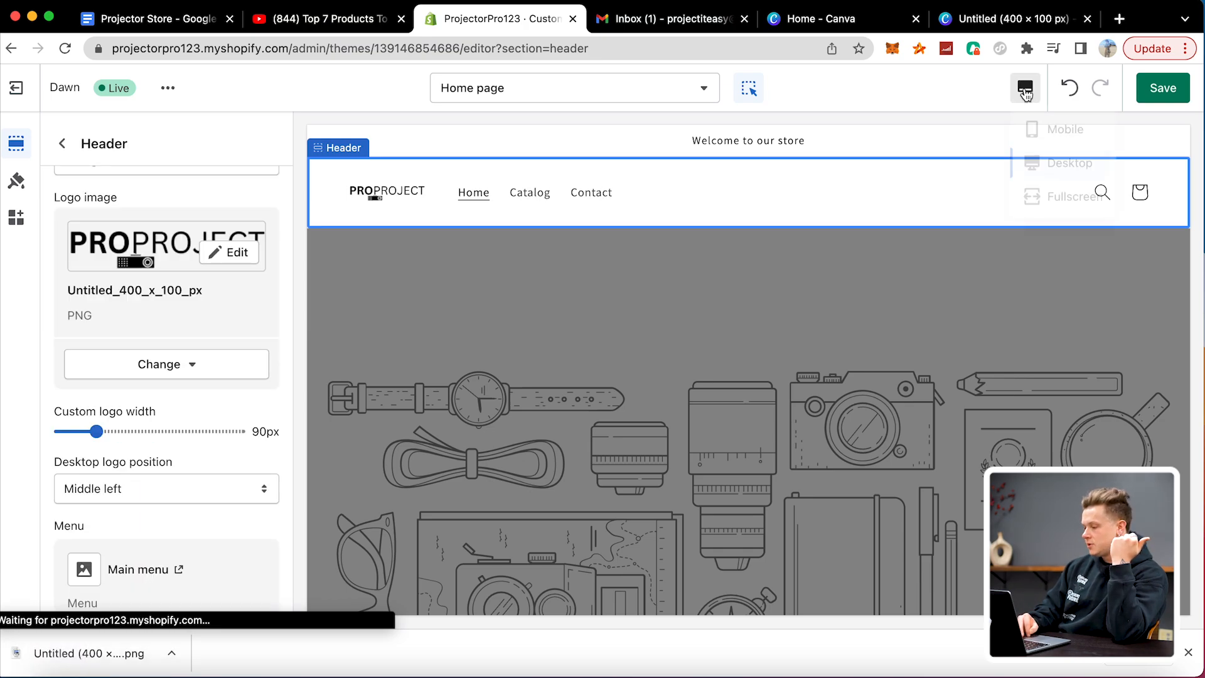
left_click(1047, 132)
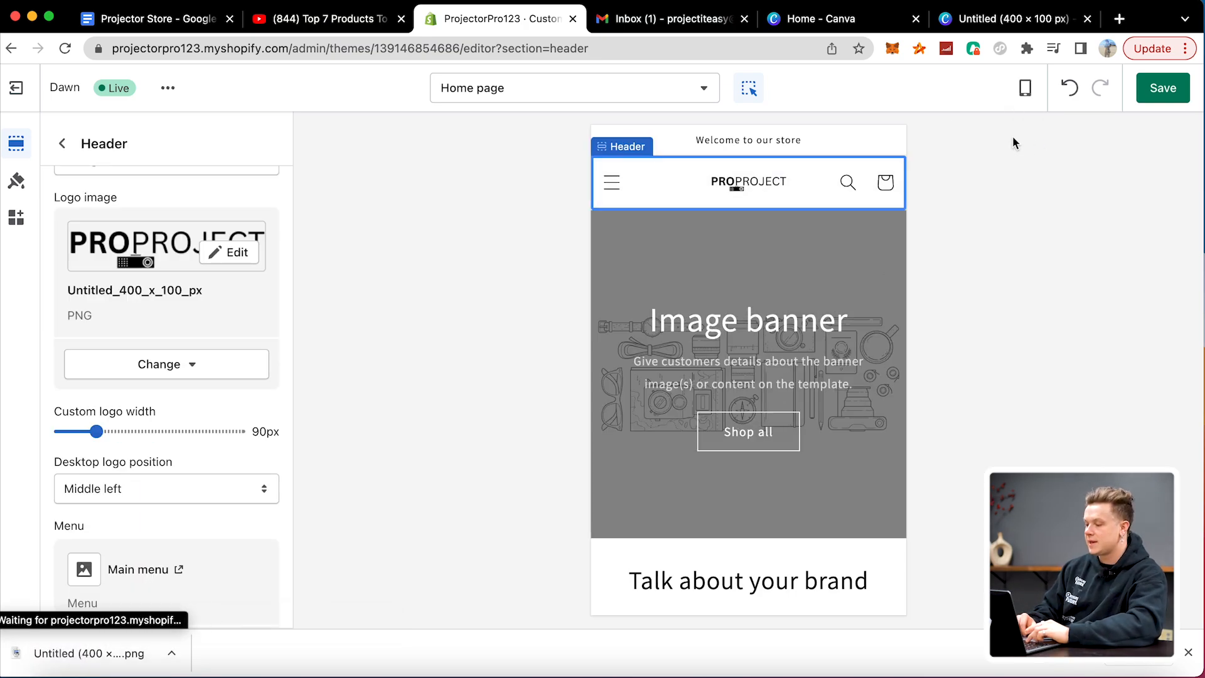
- Set the uploaded PROPROJECT image as the custom logo in the theme settings and save the theme
scroll(274, 427, "down", 2)
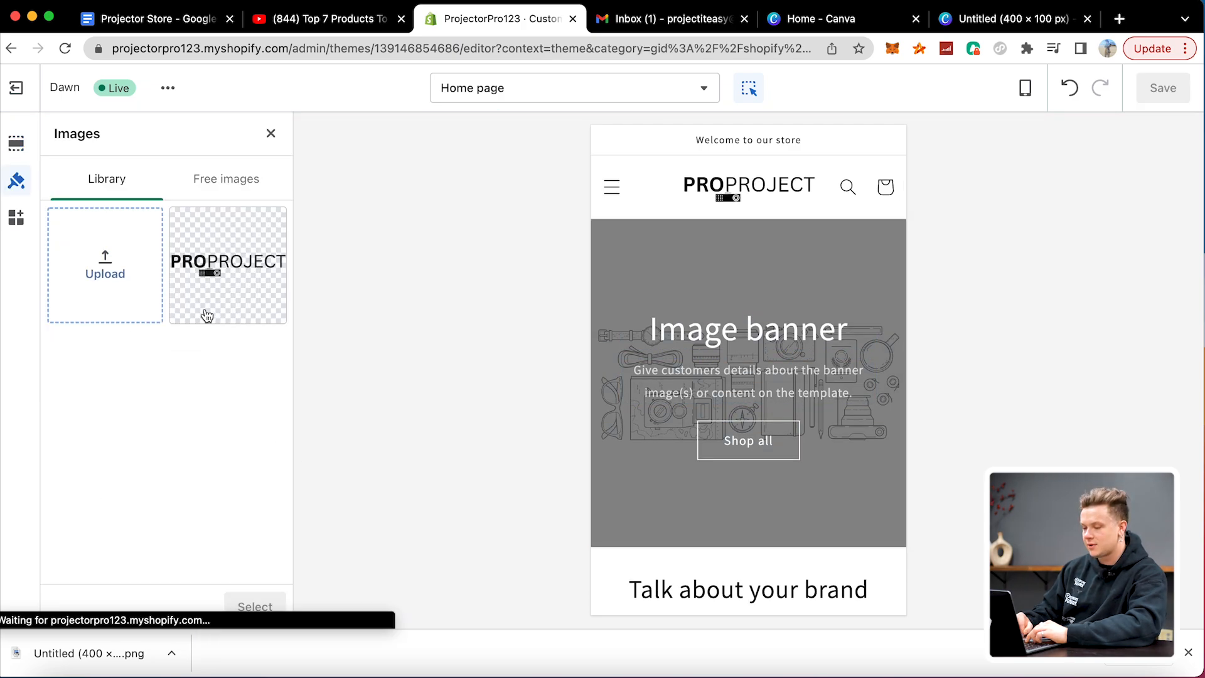
left_click(207, 313)
left_click(256, 603)
left_click(1161, 88)
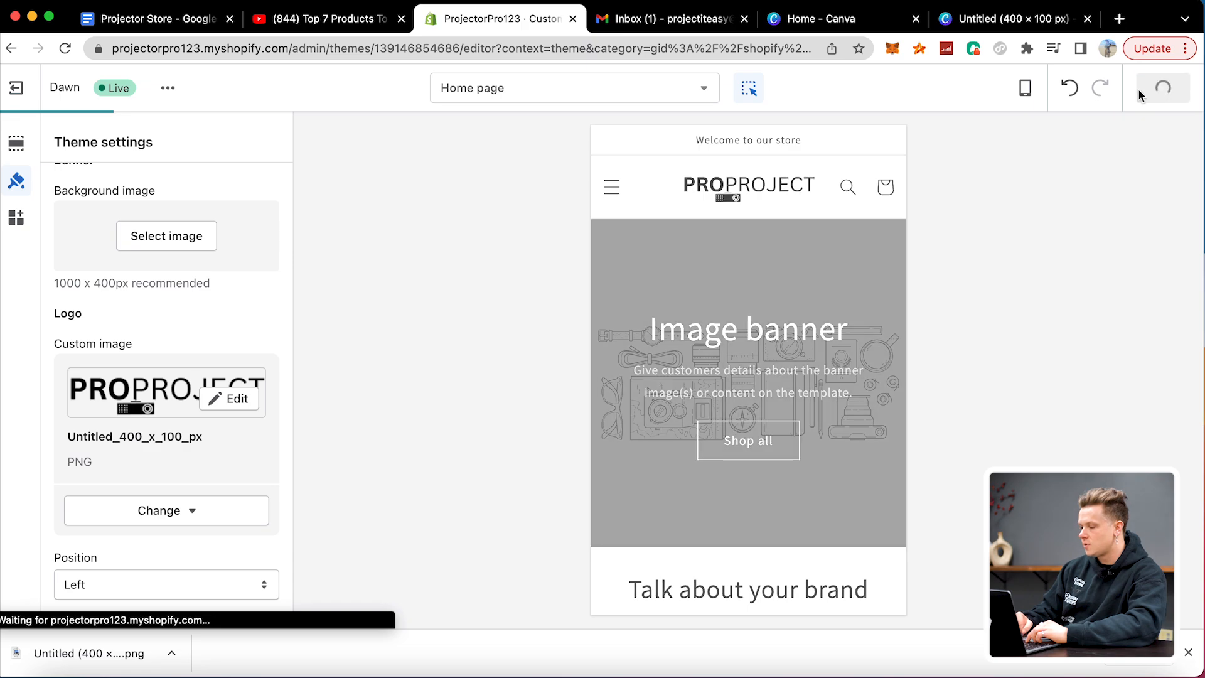
- Set the announcement bar text to "FREE Shipping On All Orders!!"
left_click(784, 140)
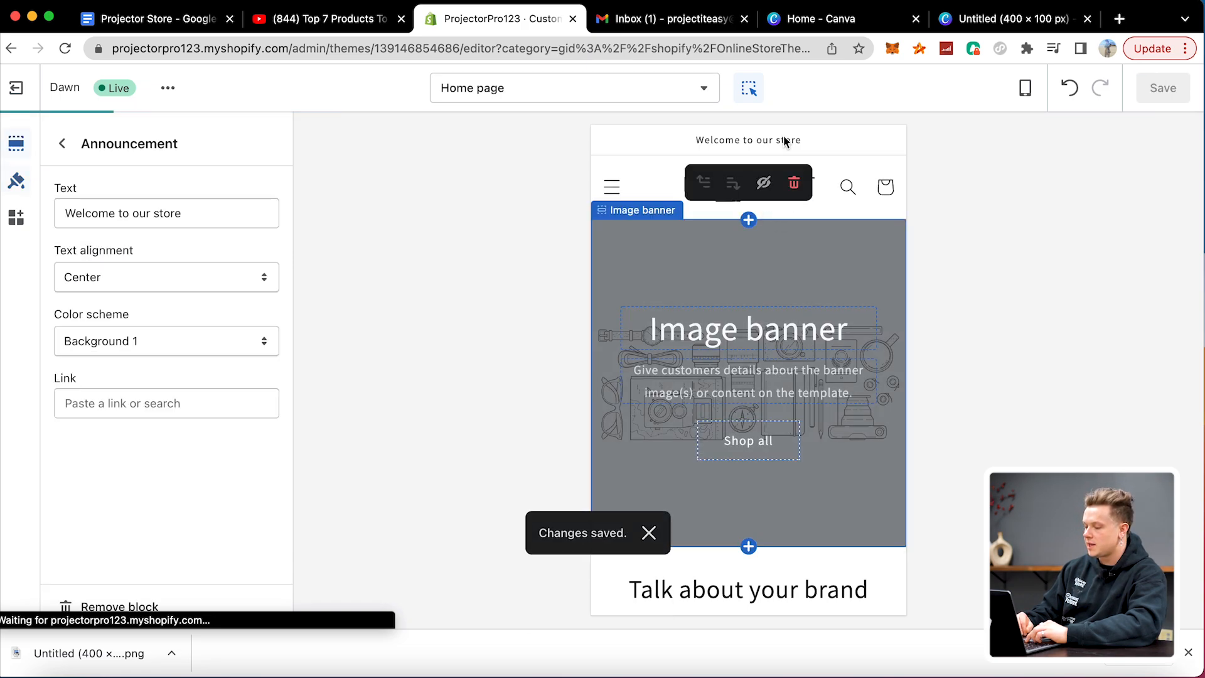
left_click(189, 214)
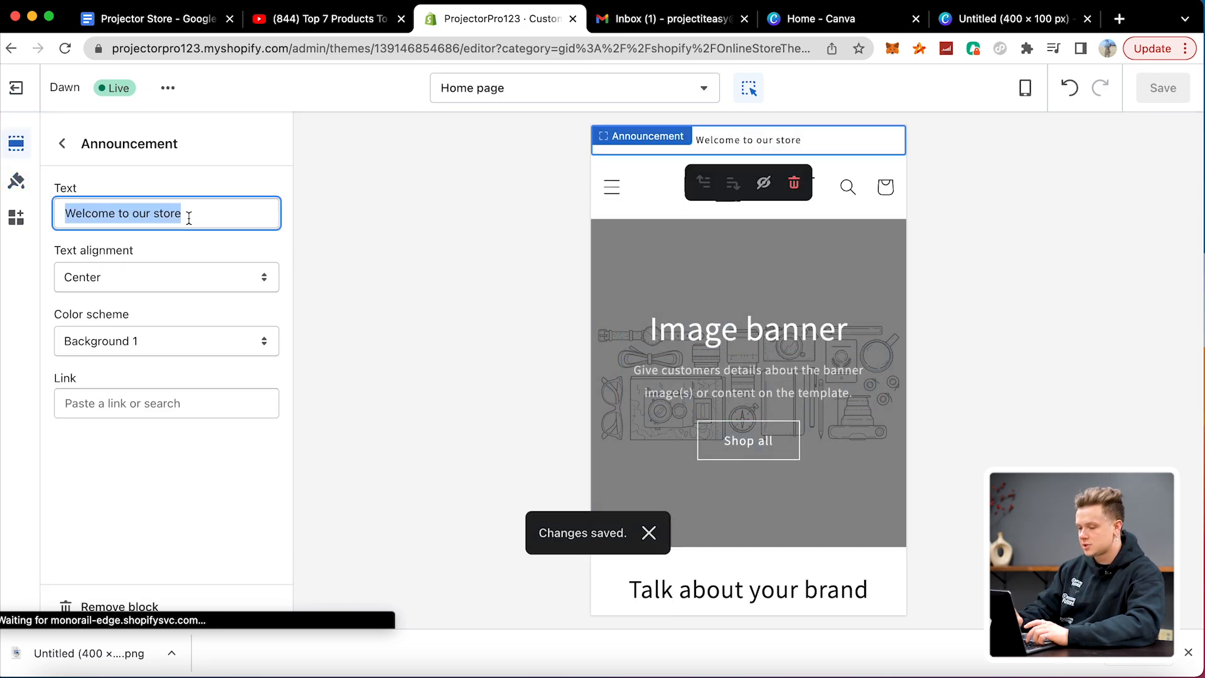
type("FREE SHi")
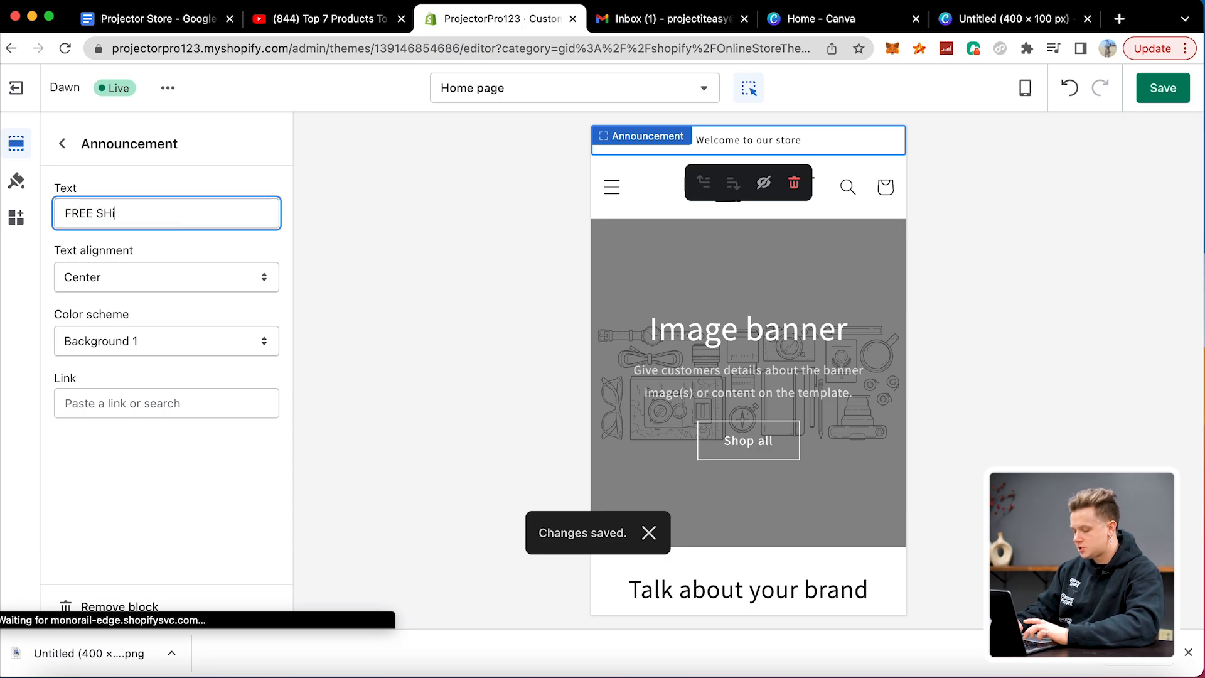
type("pping")
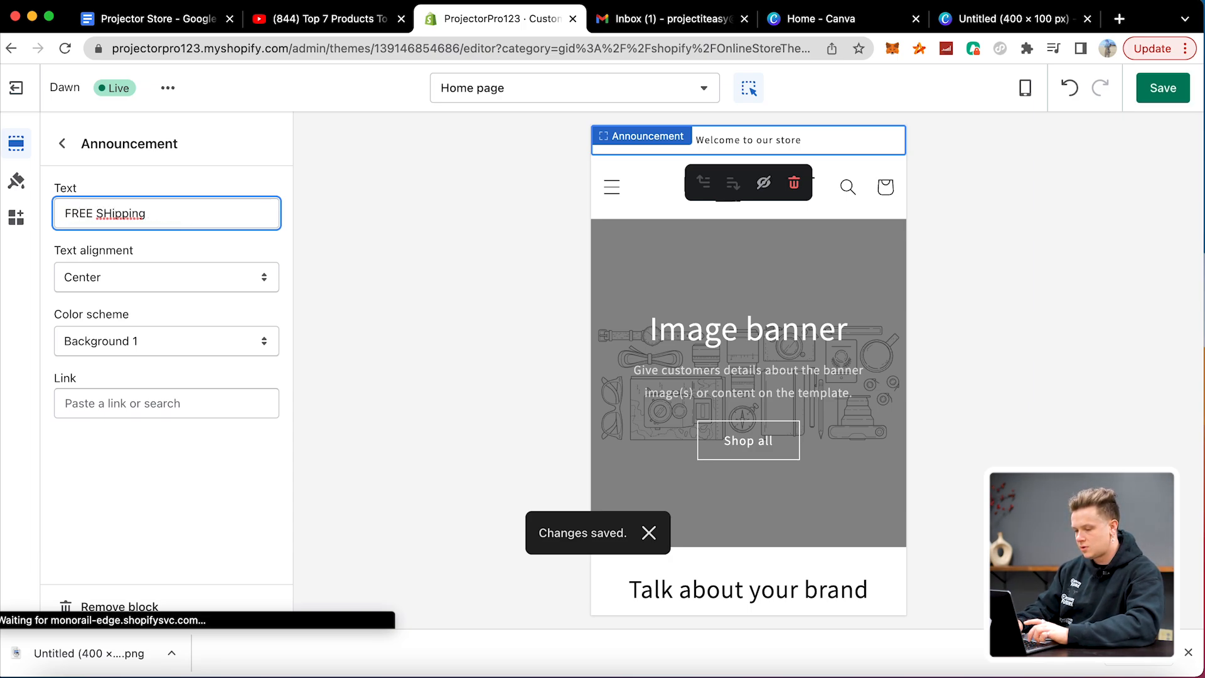
type(" On All Orders!!")
- Set the announcement's color scheme to Inverse and save the theme
left_click(126, 340)
left_click(126, 376)
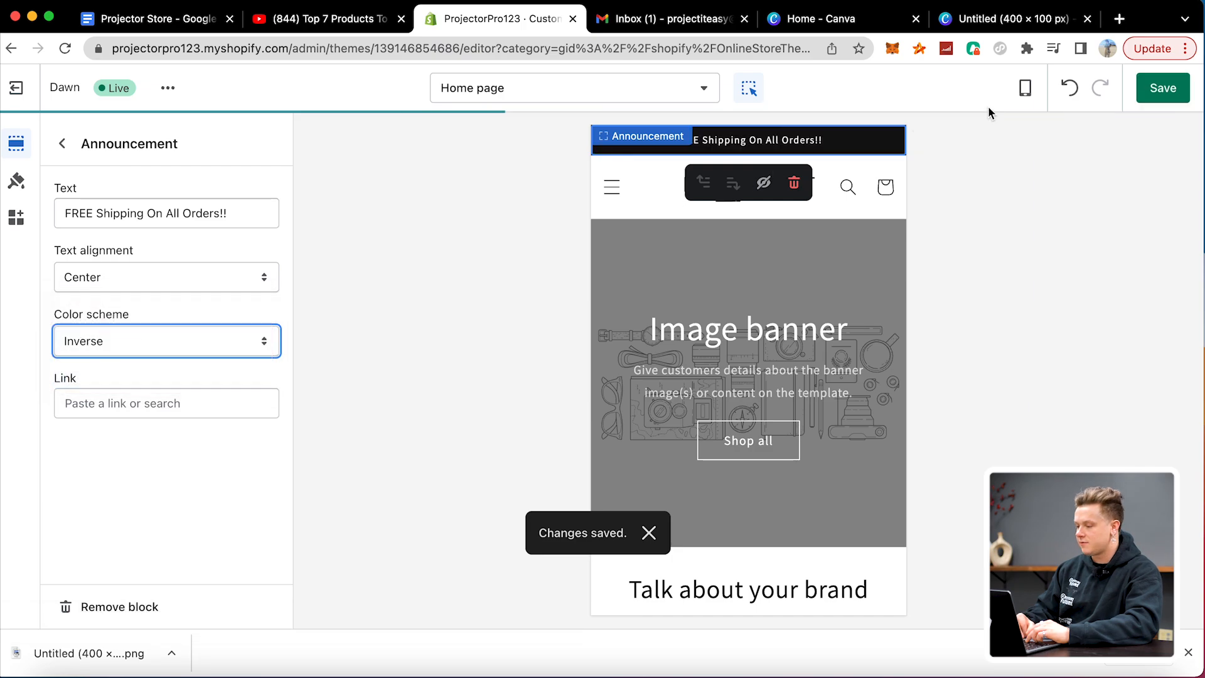
left_click(1182, 95)
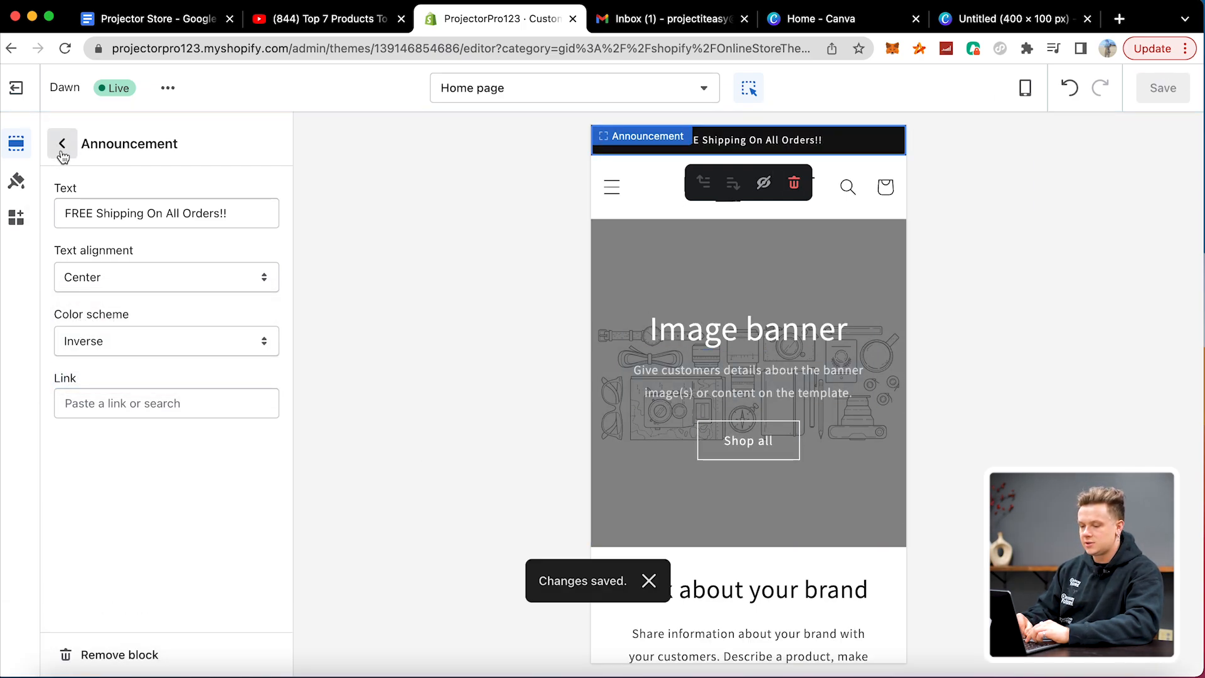
- Open the image selection for the home page's image banner and search the free images for "movie"
left_click(62, 145)
left_click(128, 304)
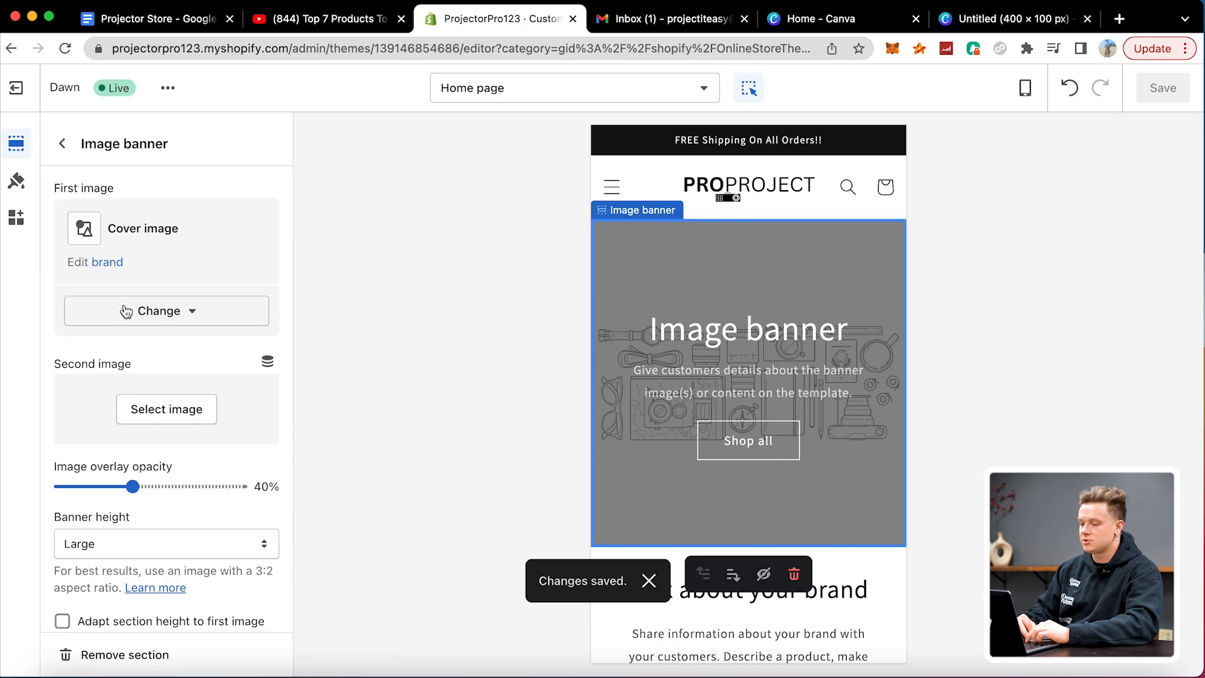
left_click(180, 402)
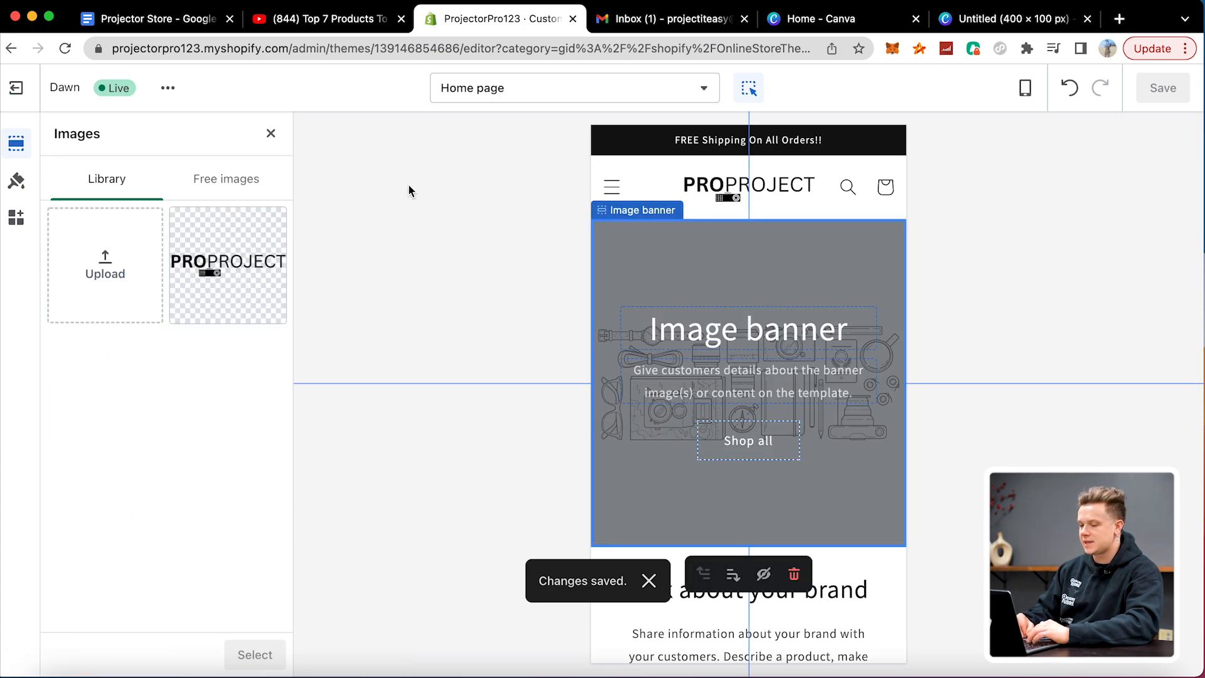
left_click(215, 181)
left_click(199, 228)
type("movie")
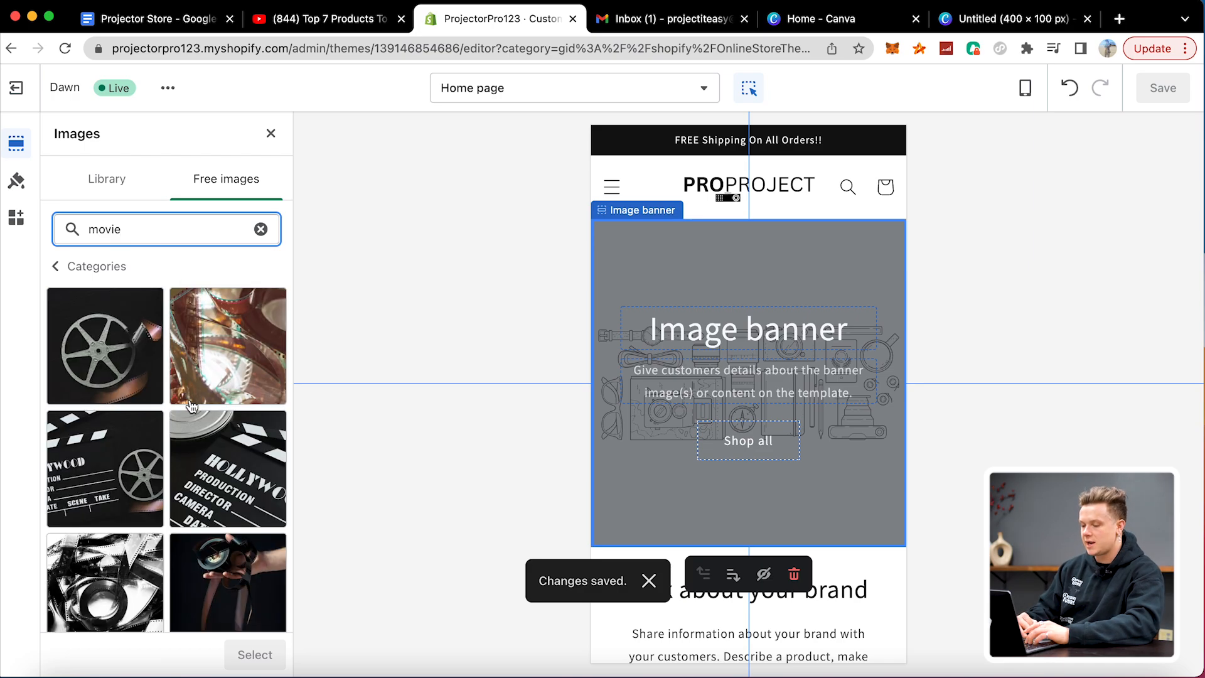
- Try out film-strip and cinema-screen photos from the movie results as the banner image
scroll(151, 364, "down", 5)
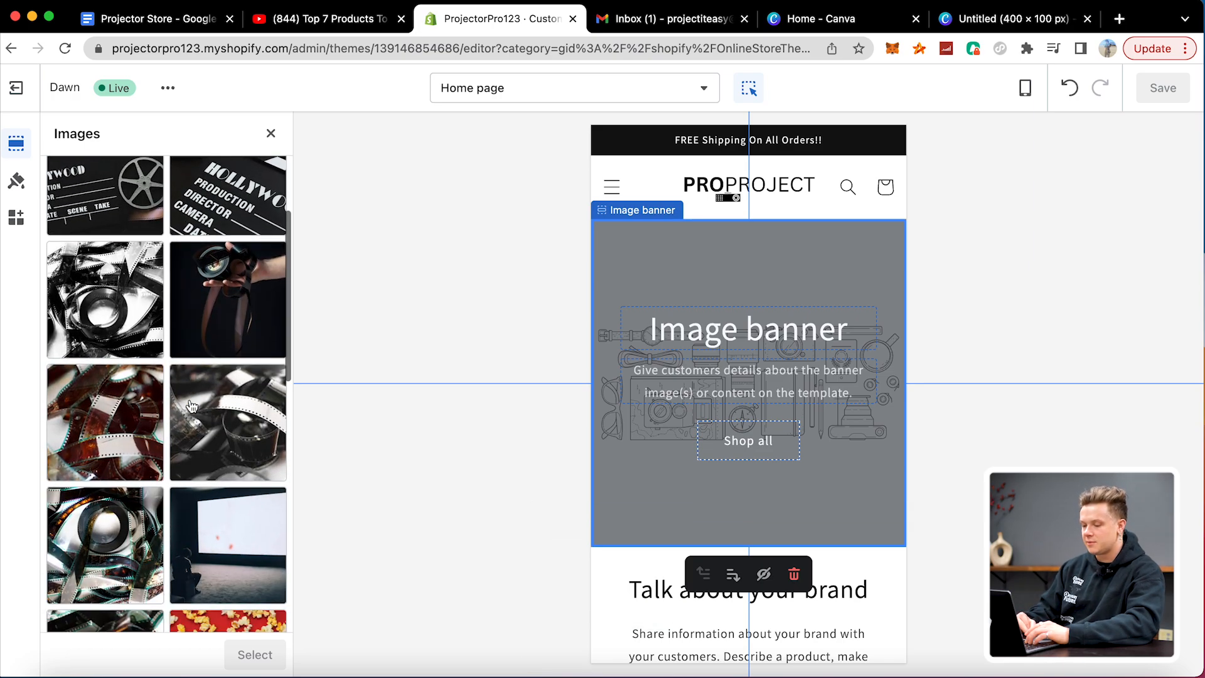
scroll(134, 385, "down", 1)
left_click(105, 230)
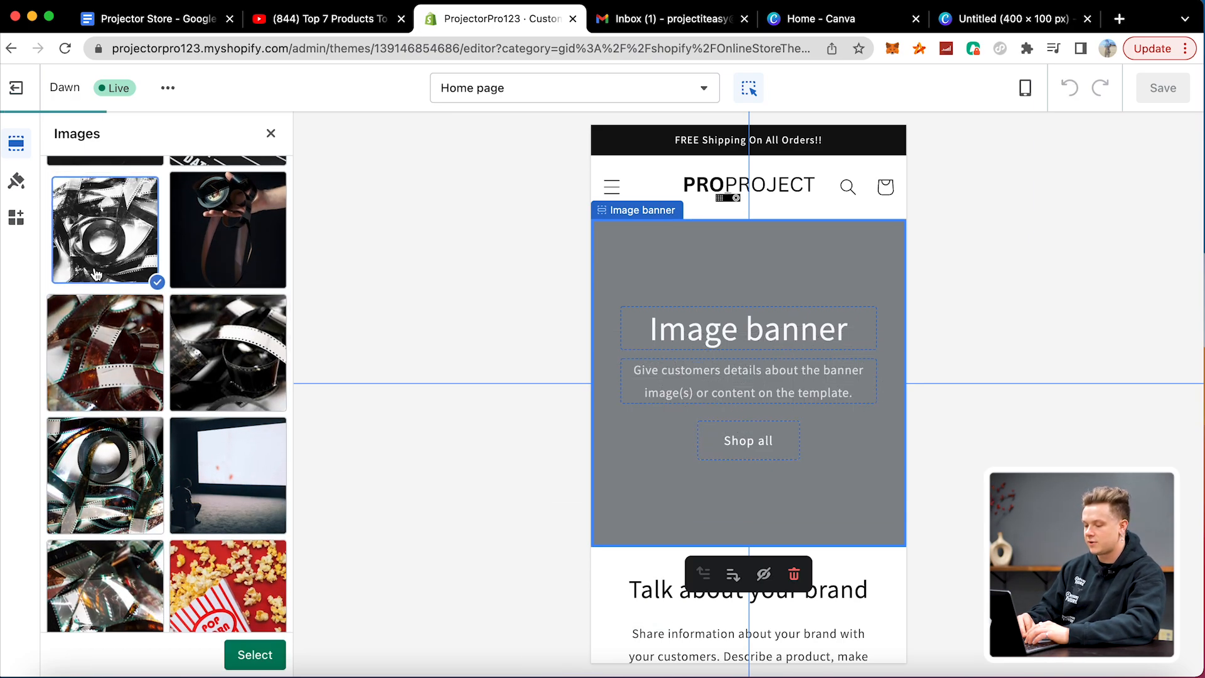
left_click(233, 469)
scroll(216, 452, "down", 2)
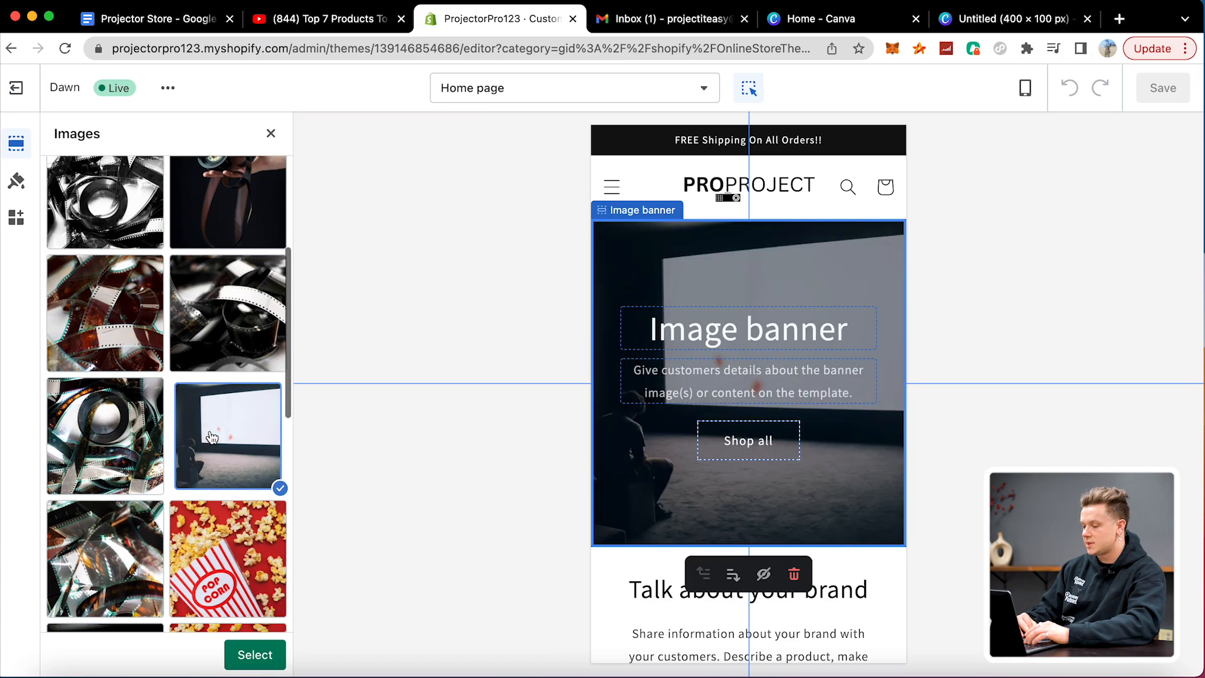
scroll(188, 408, "down", 5)
left_click(129, 367)
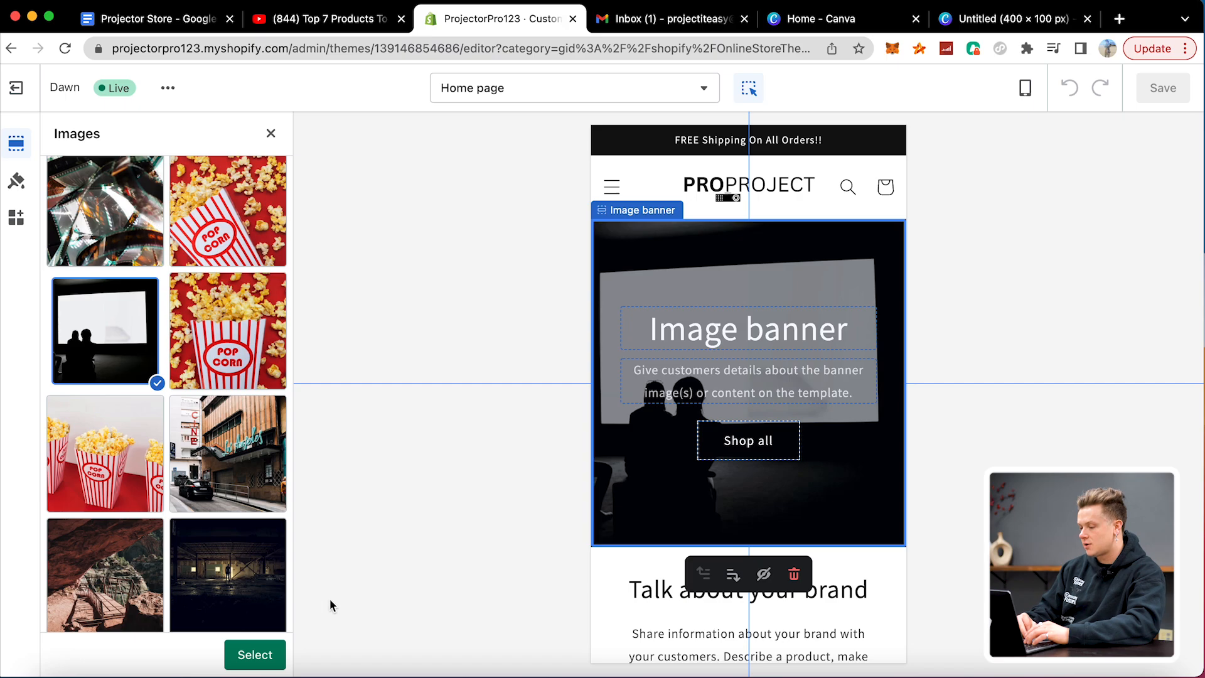
- Compare the film reel and Hollywood clapperboard photos, and choose the photo of silhouetted viewers before a white cinema screen for the banner
scroll(157, 496, "down", 5)
scroll(157, 439, "up", 15)
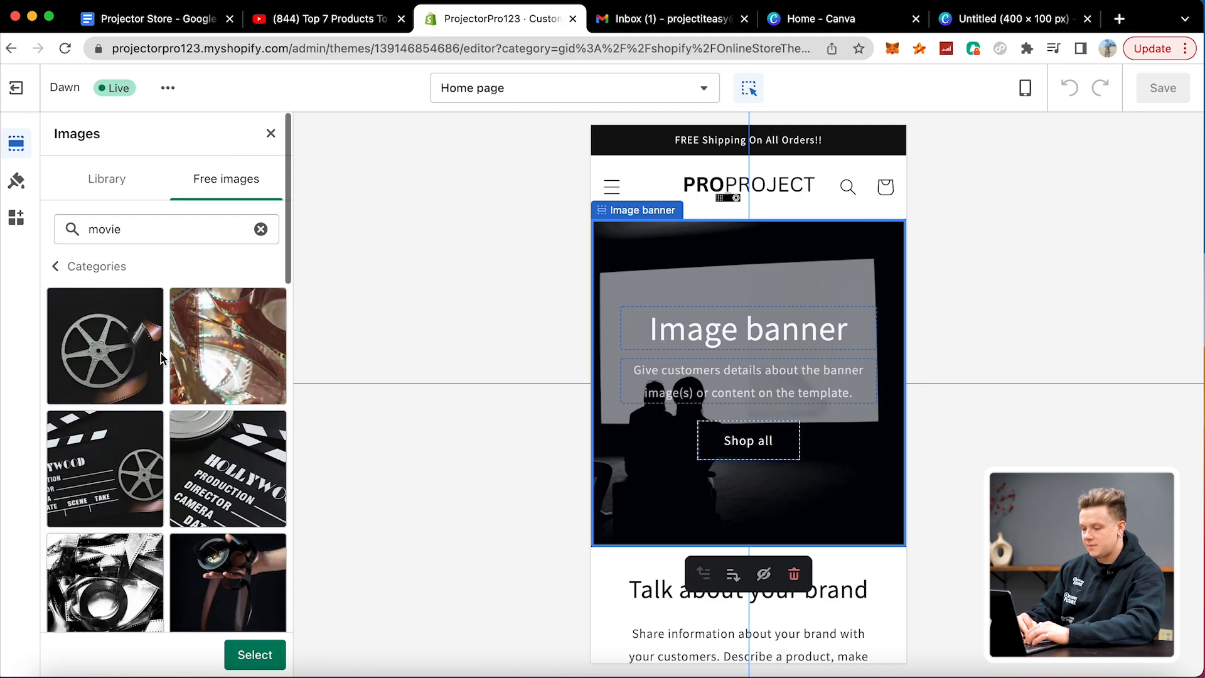
left_click(158, 359)
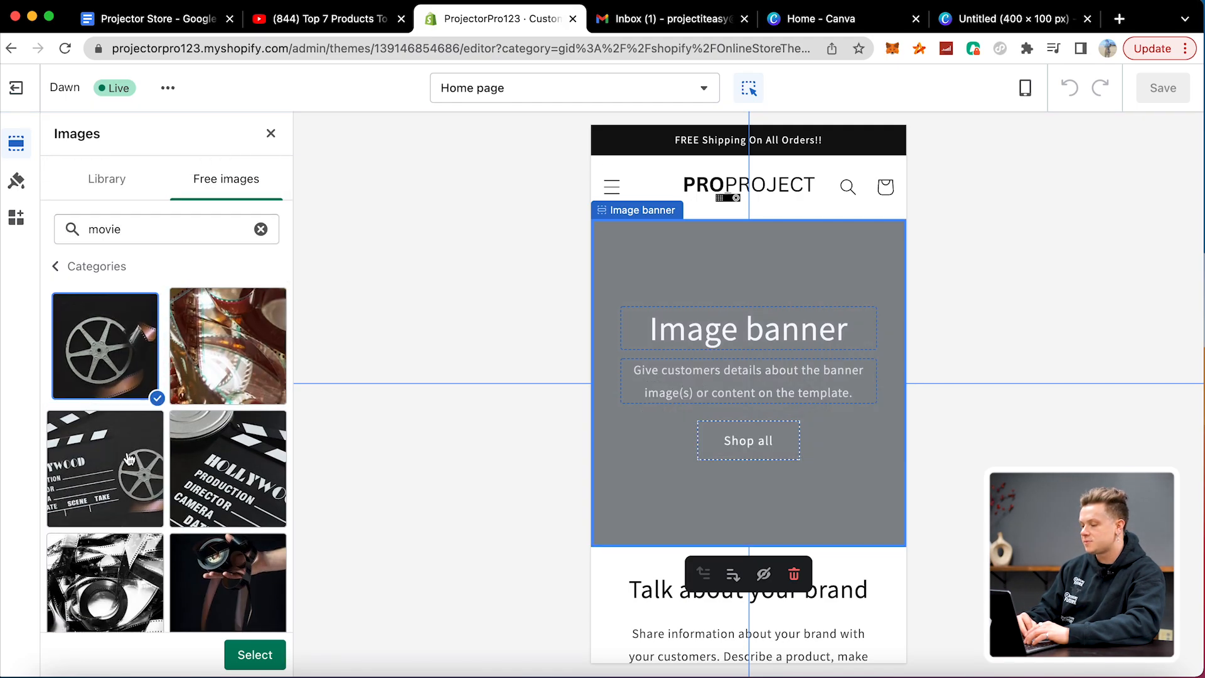
left_click(215, 480)
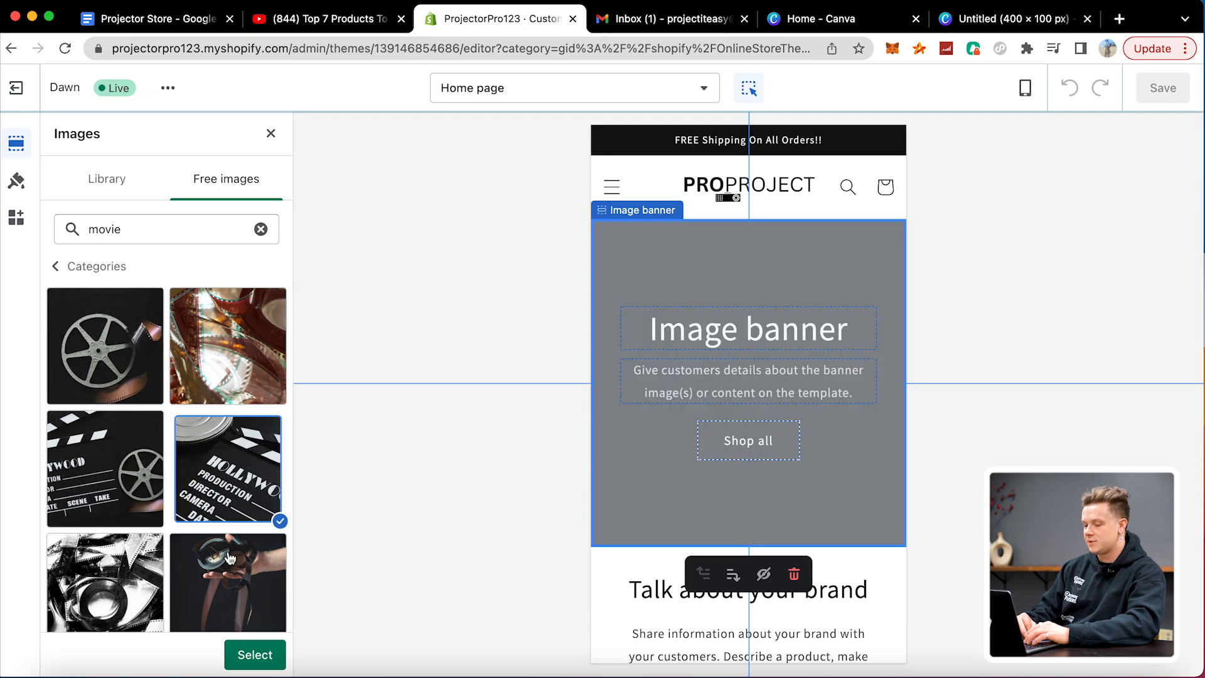
scroll(271, 606, "down", 2)
scroll(267, 574, "down", 10)
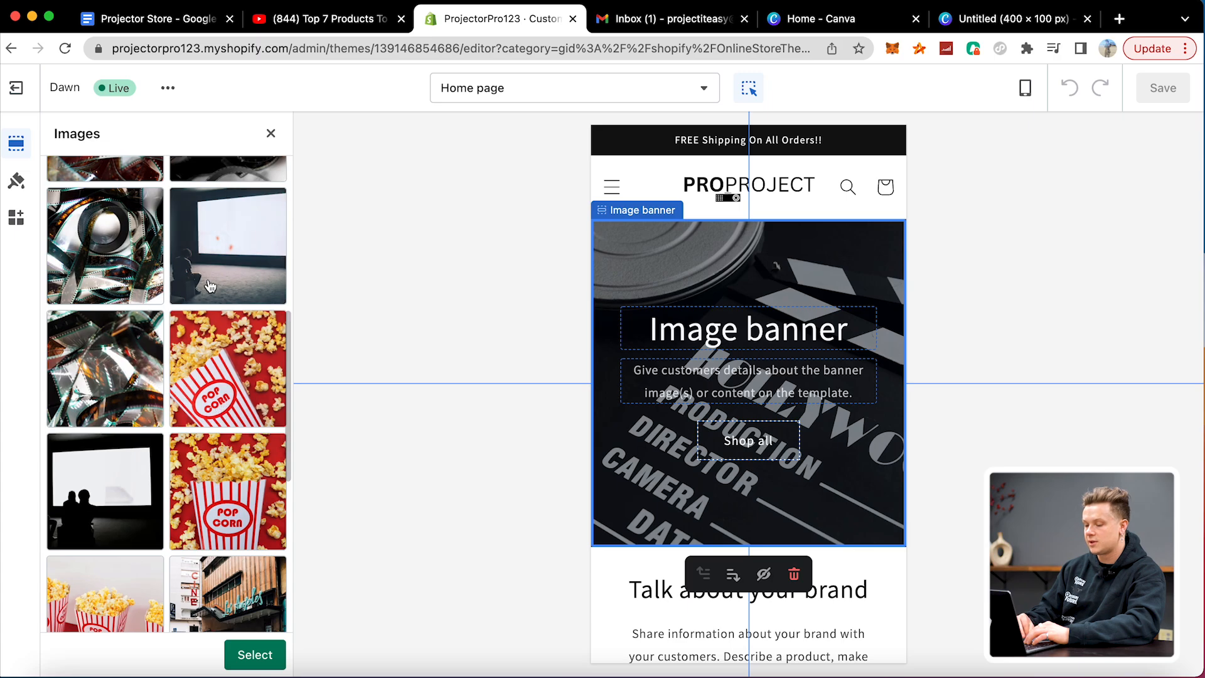
left_click(122, 467)
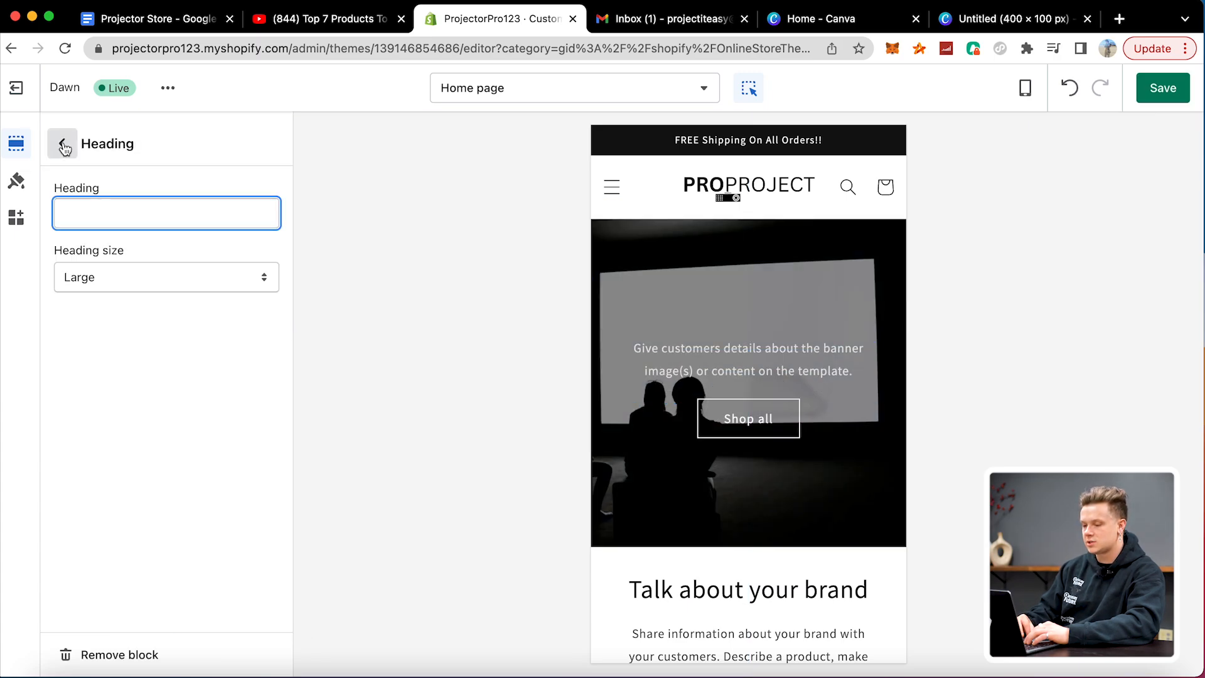
- Clear the description of the image banner's text block
left_click(63, 147)
left_click(156, 355)
triple_click(173, 207)
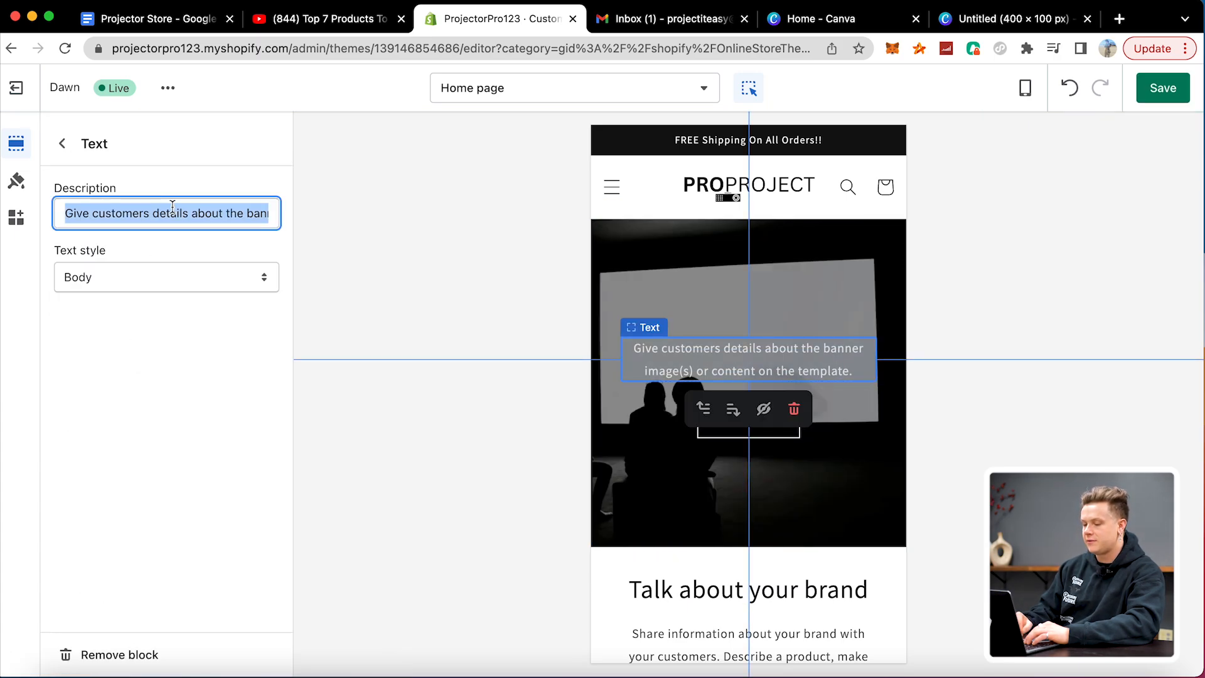
key("BackSpace")
- Change the image banner's first button label to "Shop Now" and save the theme
left_click(66, 149)
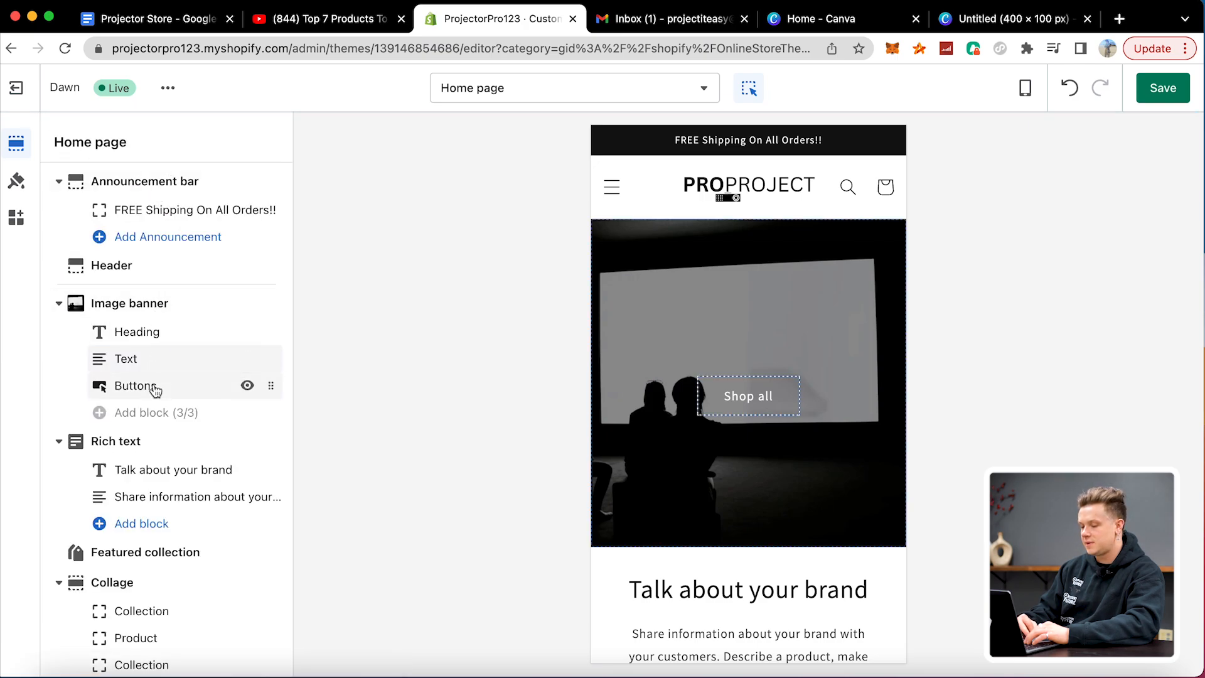
left_click(154, 385)
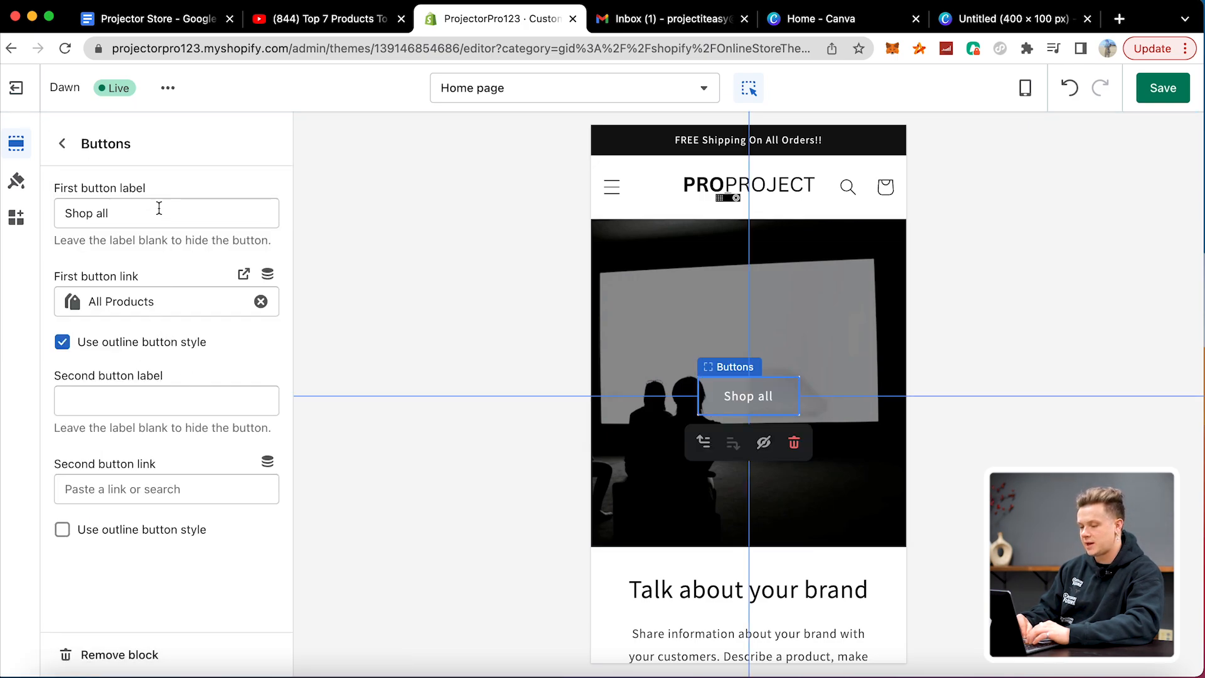
double_click(159, 208)
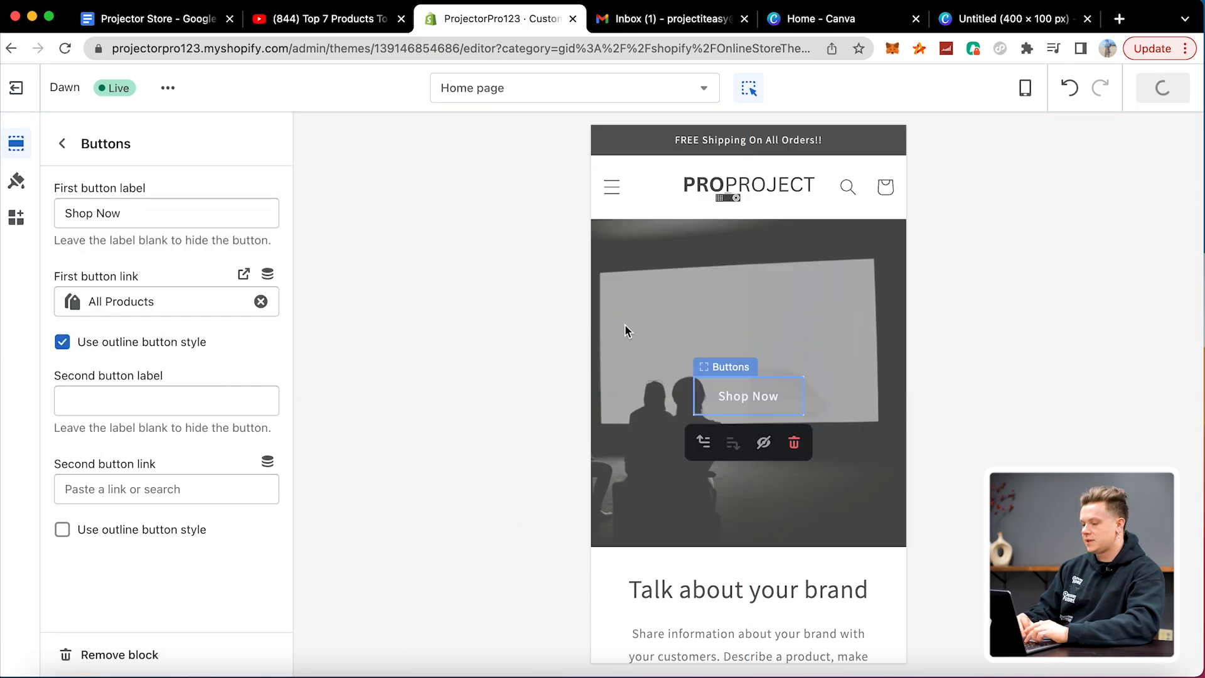
- Check the image banner in the Desktop preview and return to the Mobile preview
scroll(756, 315, "down", 1)
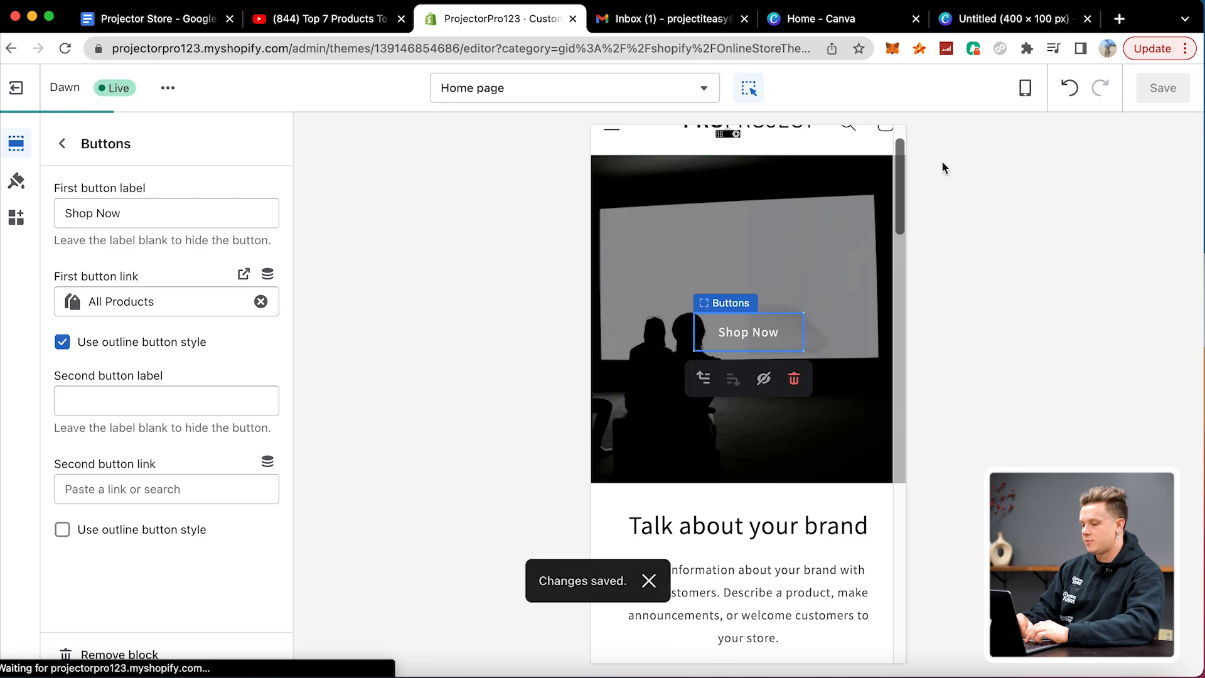
left_click(1025, 88)
left_click(1066, 166)
left_click(1023, 91)
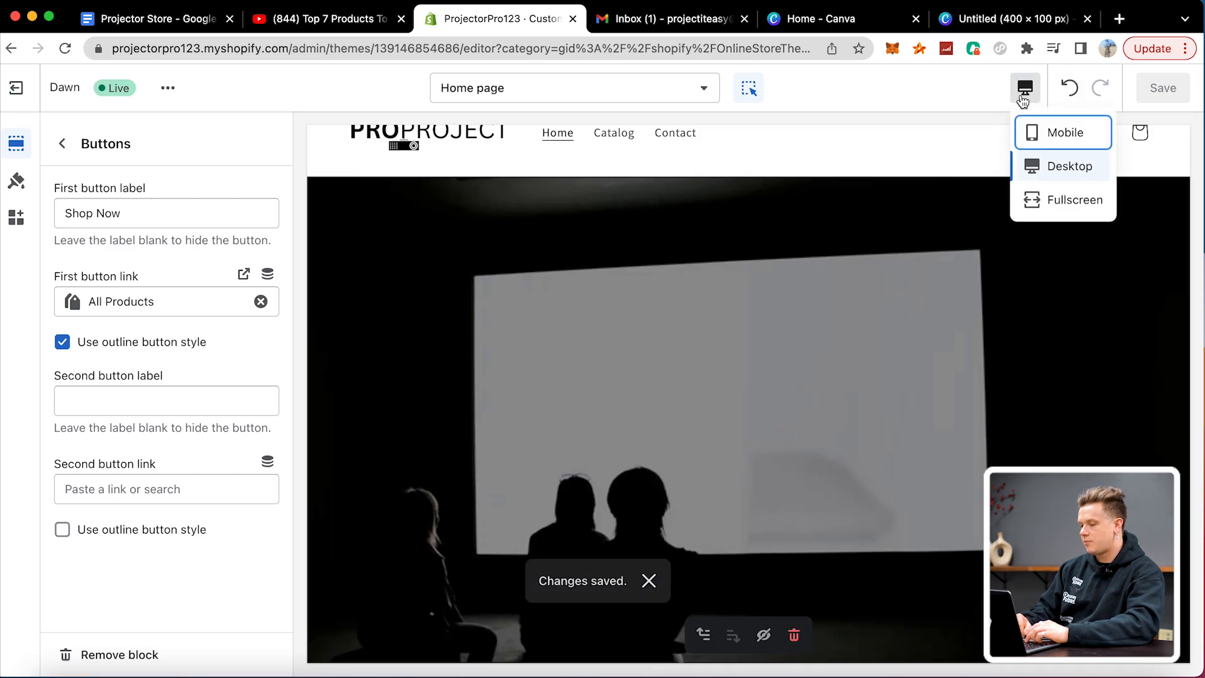
left_click(1060, 132)
scroll(847, 223, "up", 1)
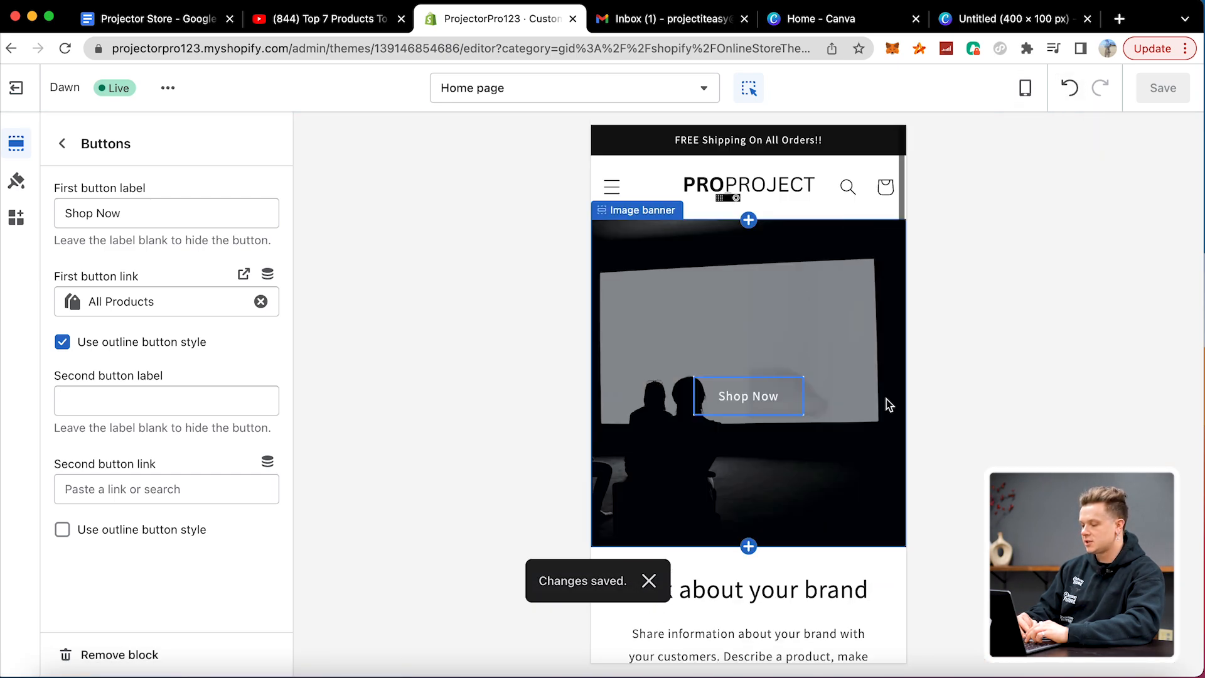
- Remove the "Talk about your brand" rich text section from the home page
left_click(63, 143)
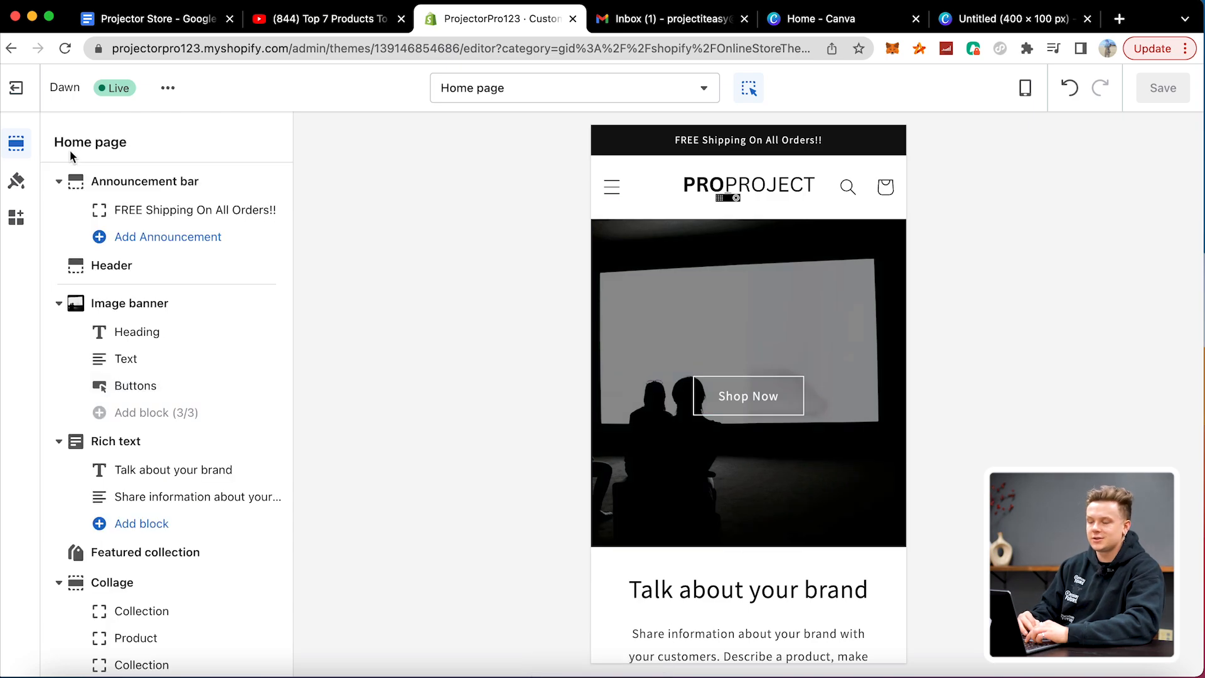
scroll(154, 267, "down", 2)
left_click(160, 311)
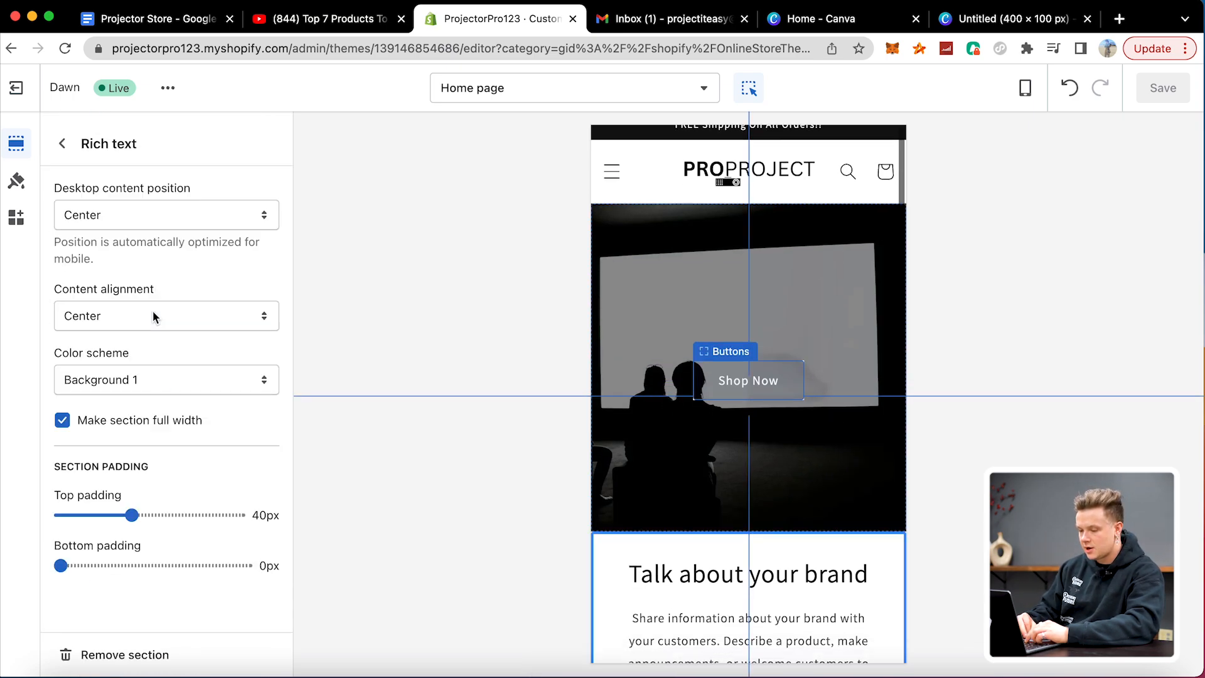
left_click(139, 653)
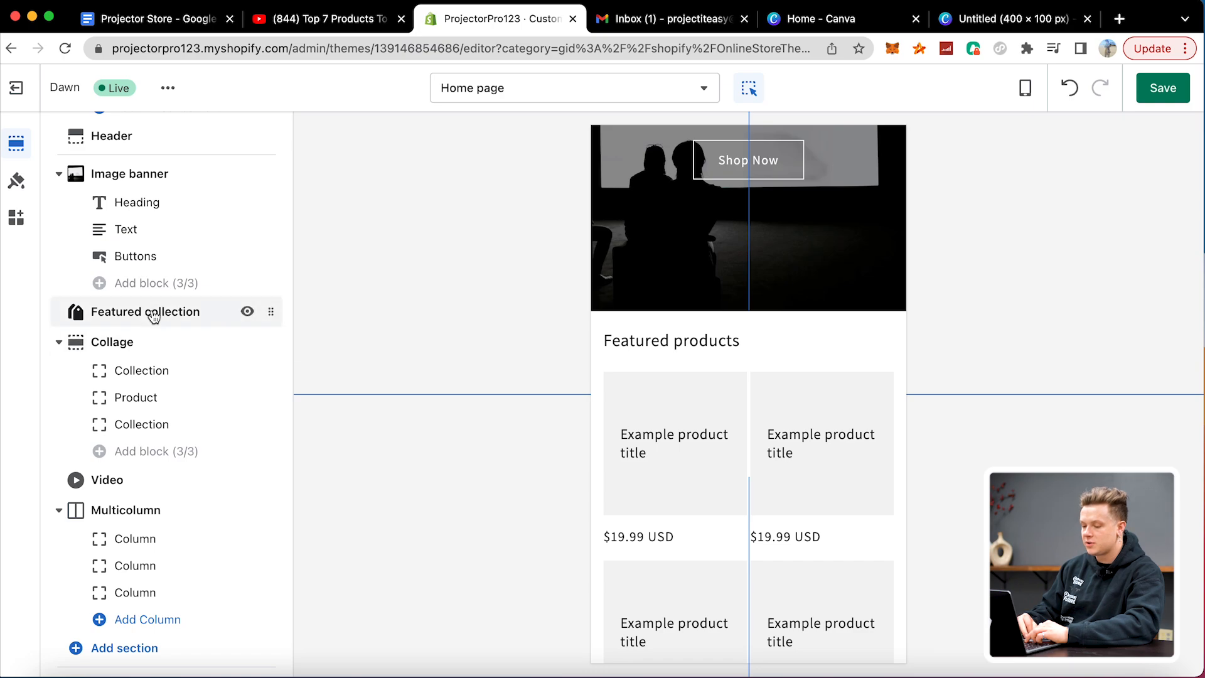
- Remove the Featured collection and Collage sections from the home page
left_click(154, 314)
left_click(94, 654)
left_click(149, 320)
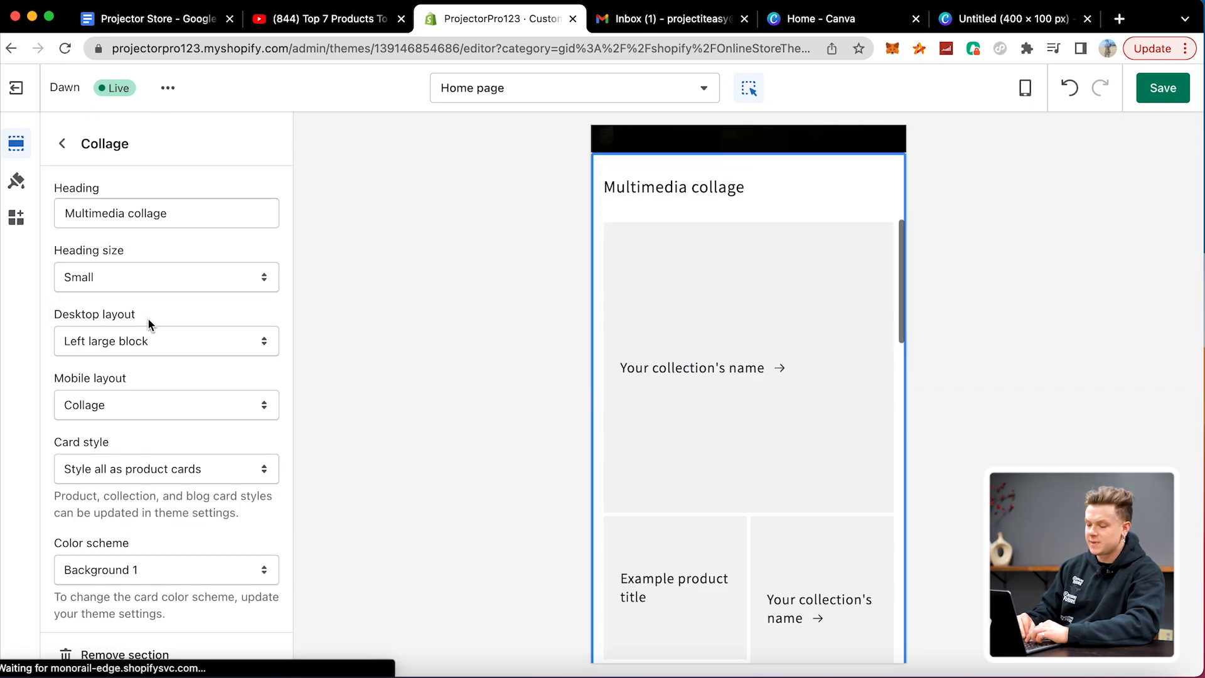
left_click(129, 653)
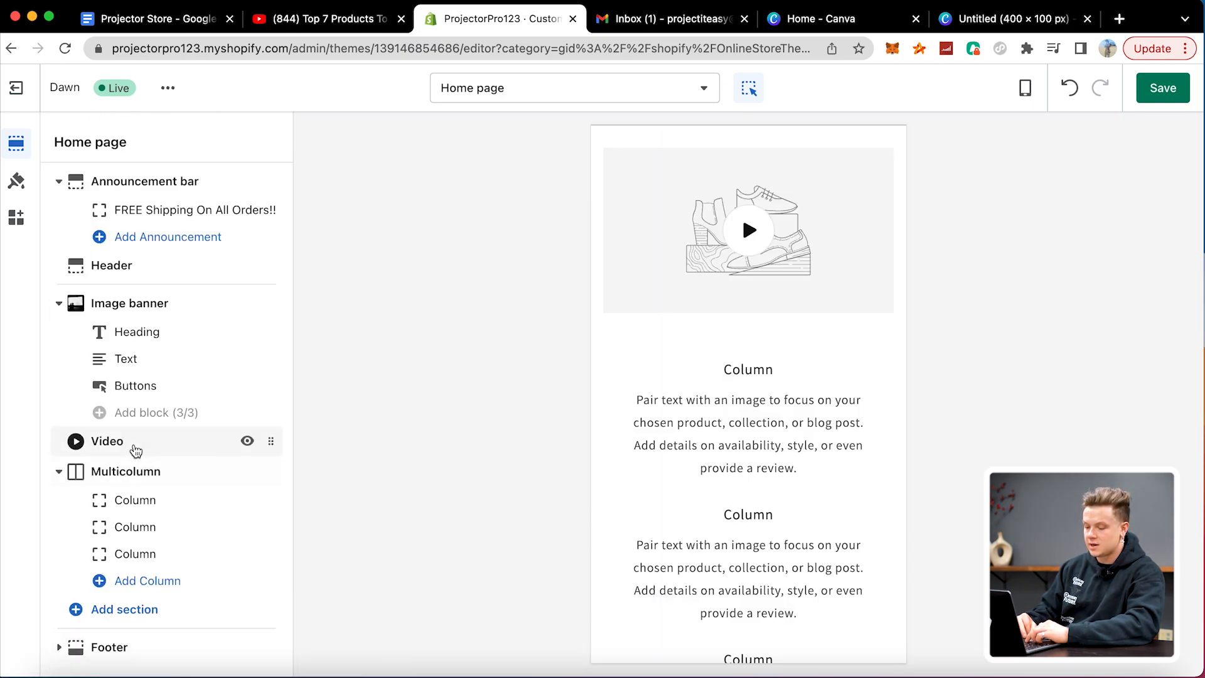
- Remove the Video and Multicolumn sections so only the image banner is left in the home page template
left_click(136, 445)
left_click(141, 653)
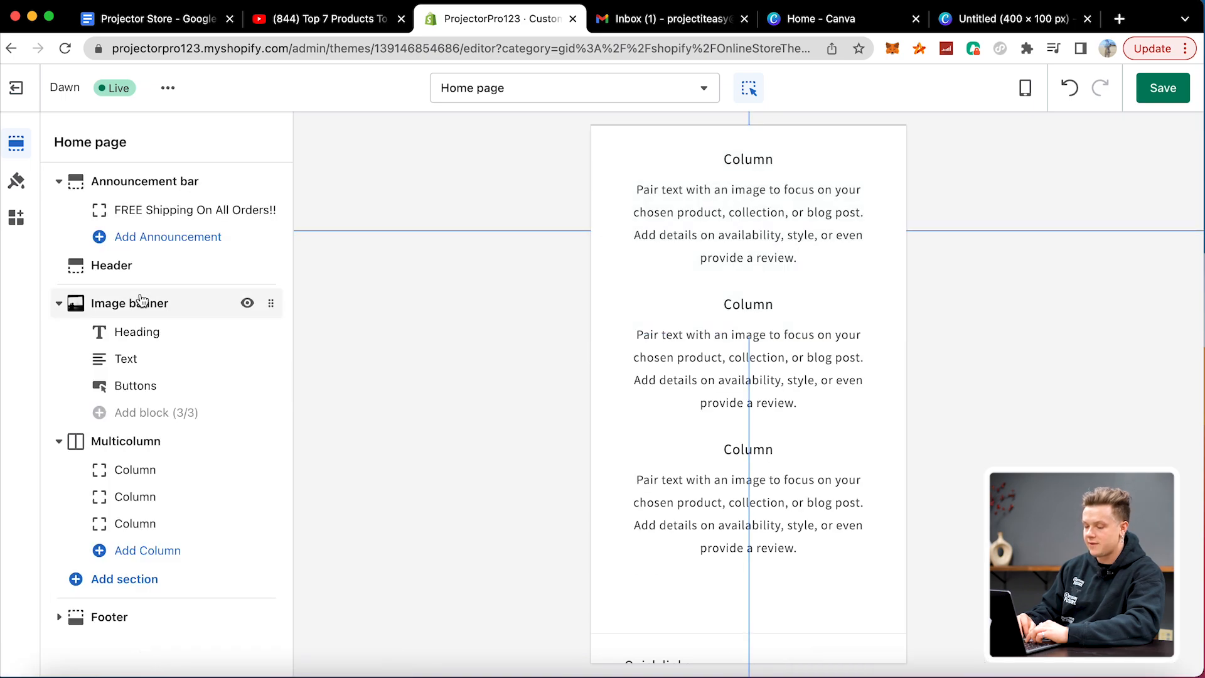
left_click(191, 311)
left_click(62, 143)
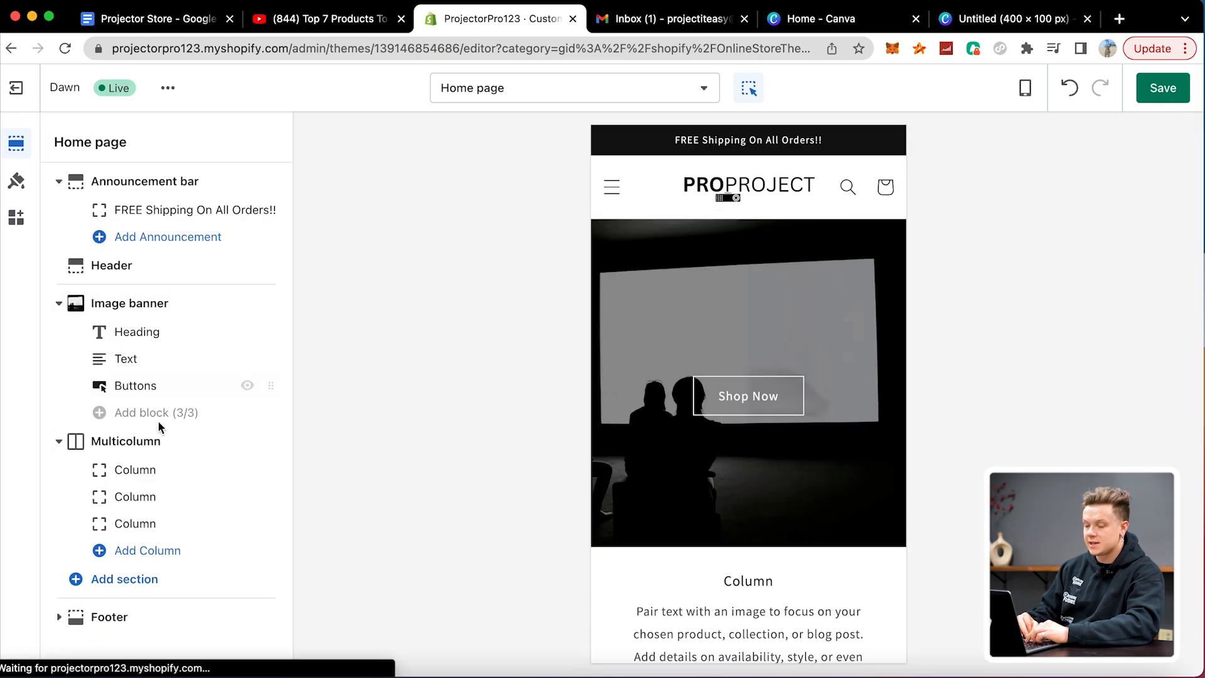
left_click(150, 440)
left_click(125, 654)
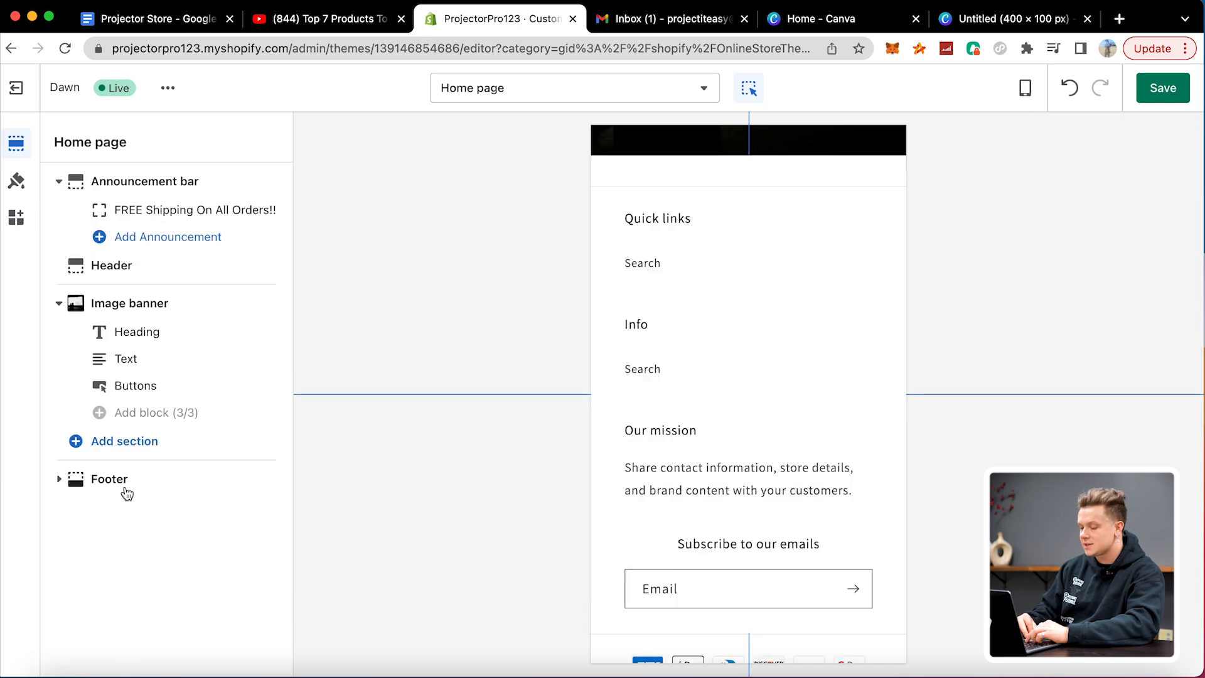
- Add a Featured product section below the image banner and save the theme
left_click(137, 447)
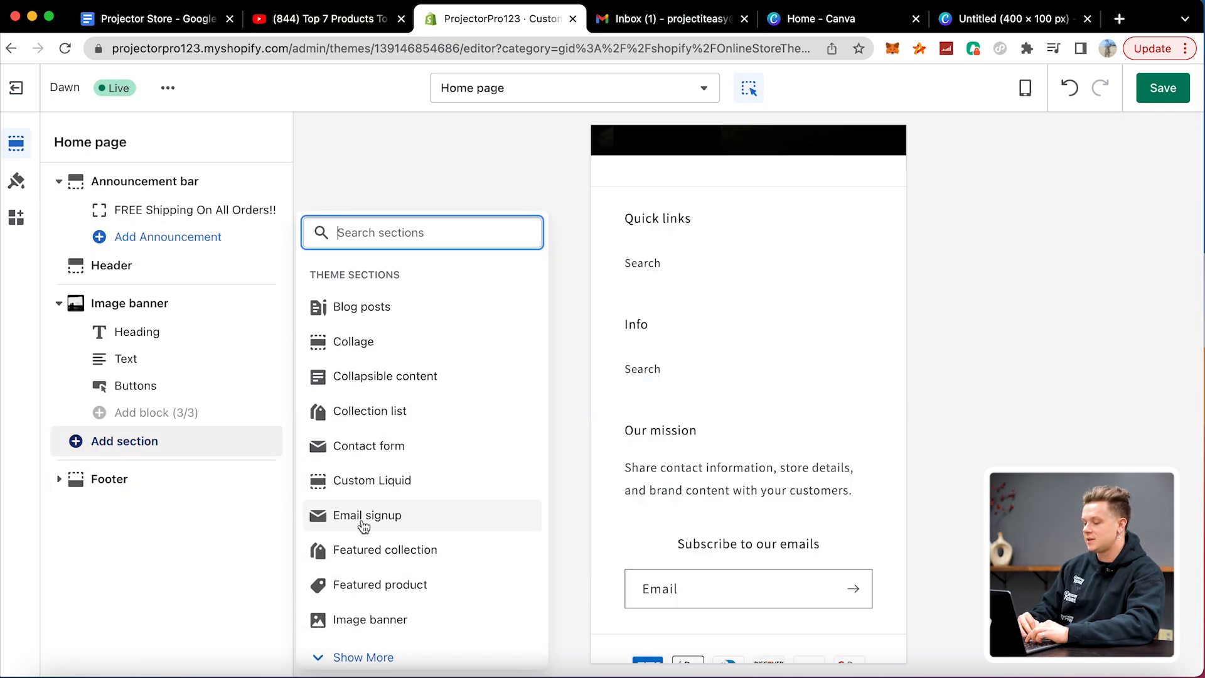
left_click(374, 561)
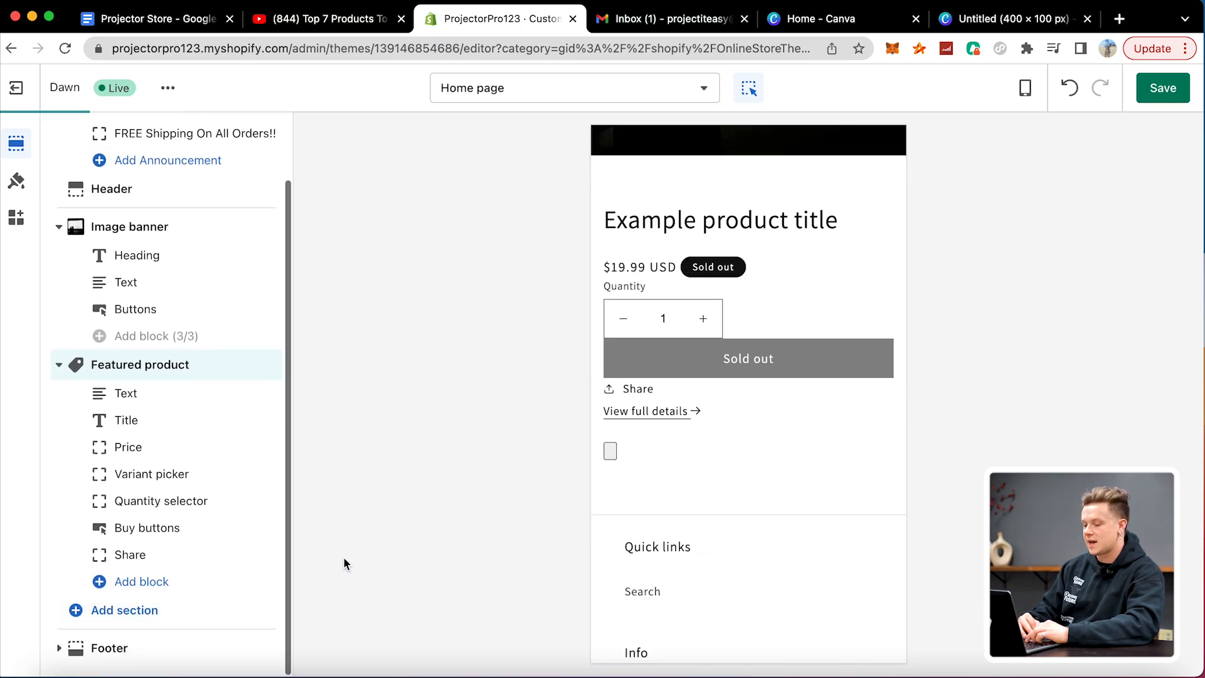
left_click(1153, 93)
scroll(744, 405, "up", 6)
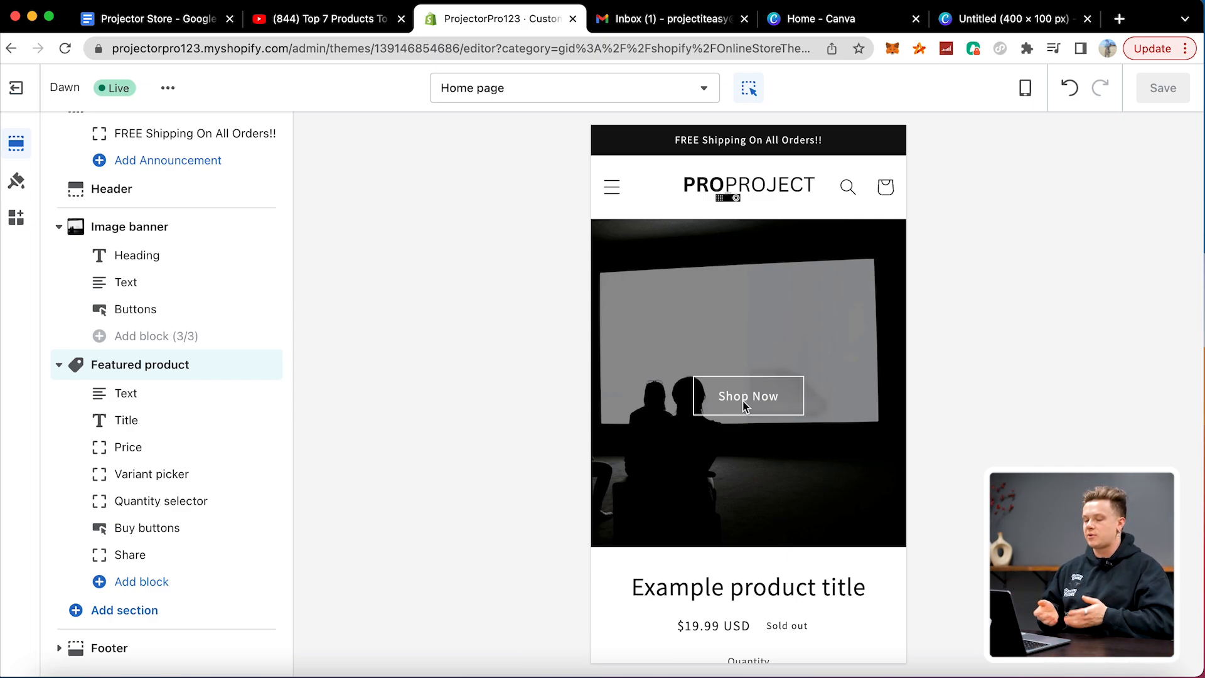
- Leave the theme editor and search the Shopify apps for "dsers"
left_click(16, 88)
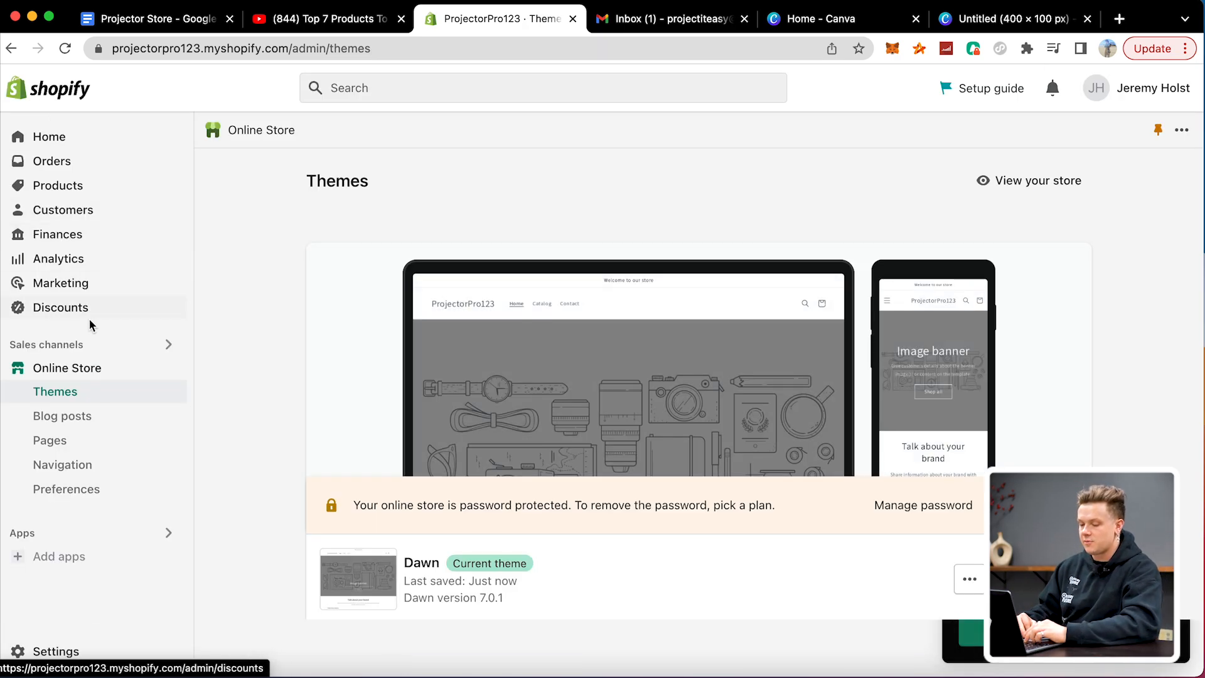
left_click(68, 556)
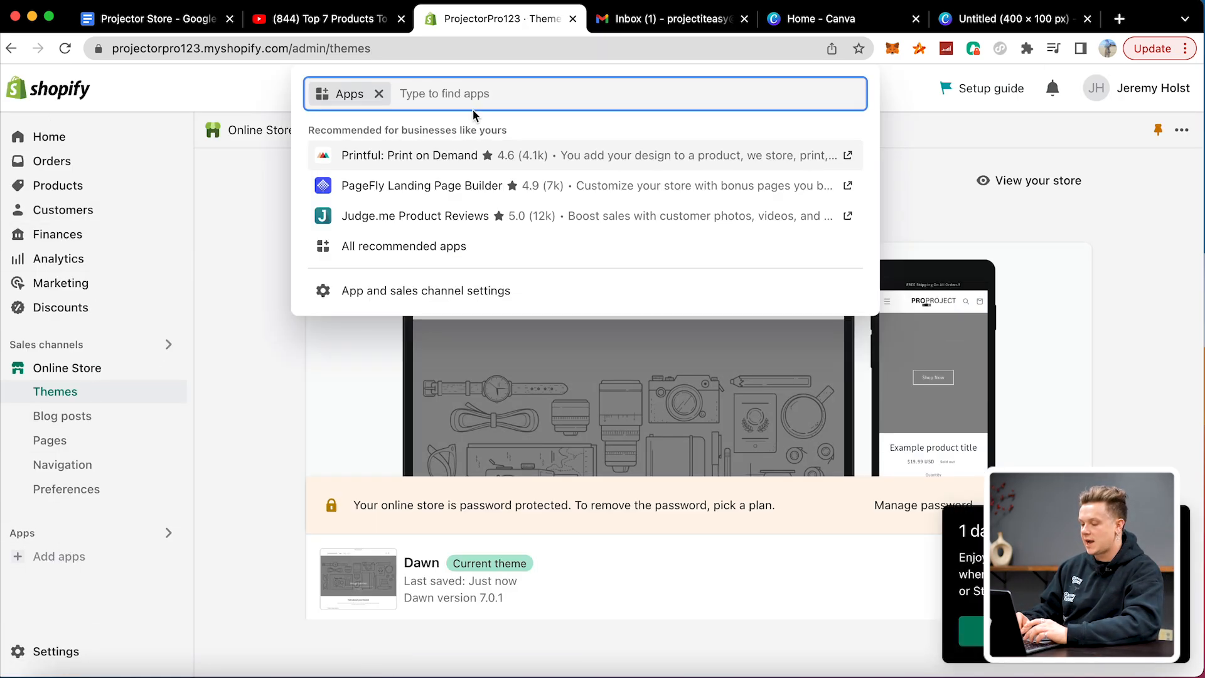
type("dsers")
key("Return")
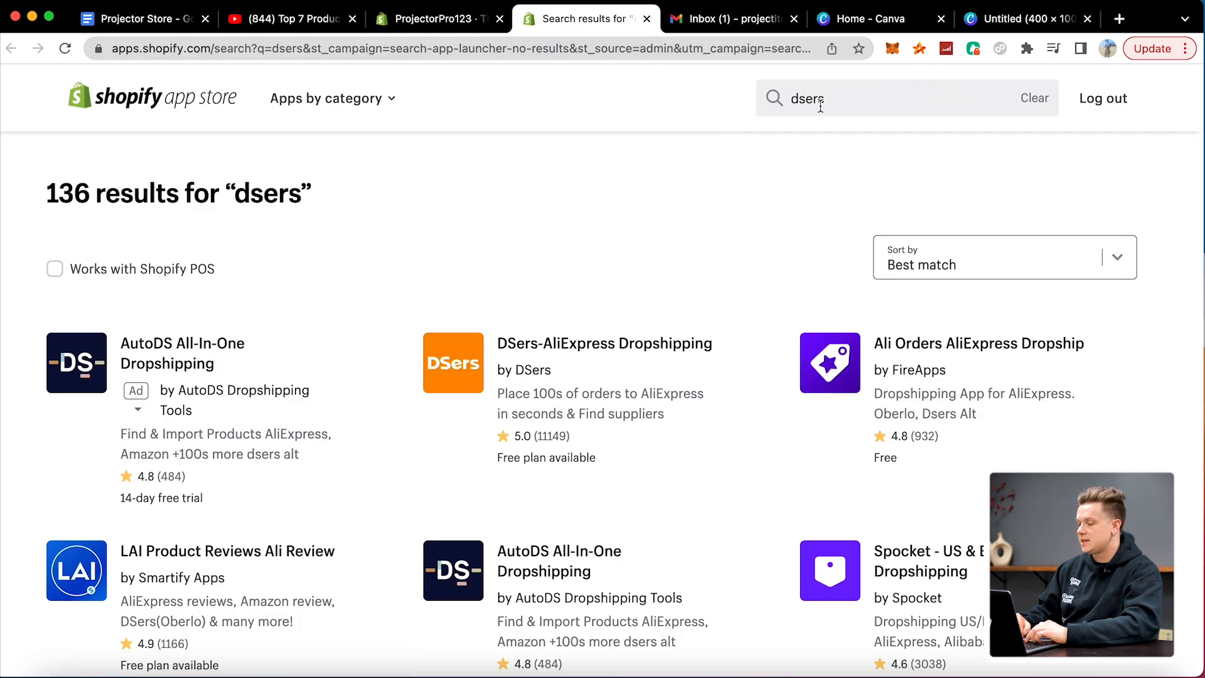
- Add the DSers-AliExpress Dropshipping app to the store and choose its free Basic plan
left_click(589, 346)
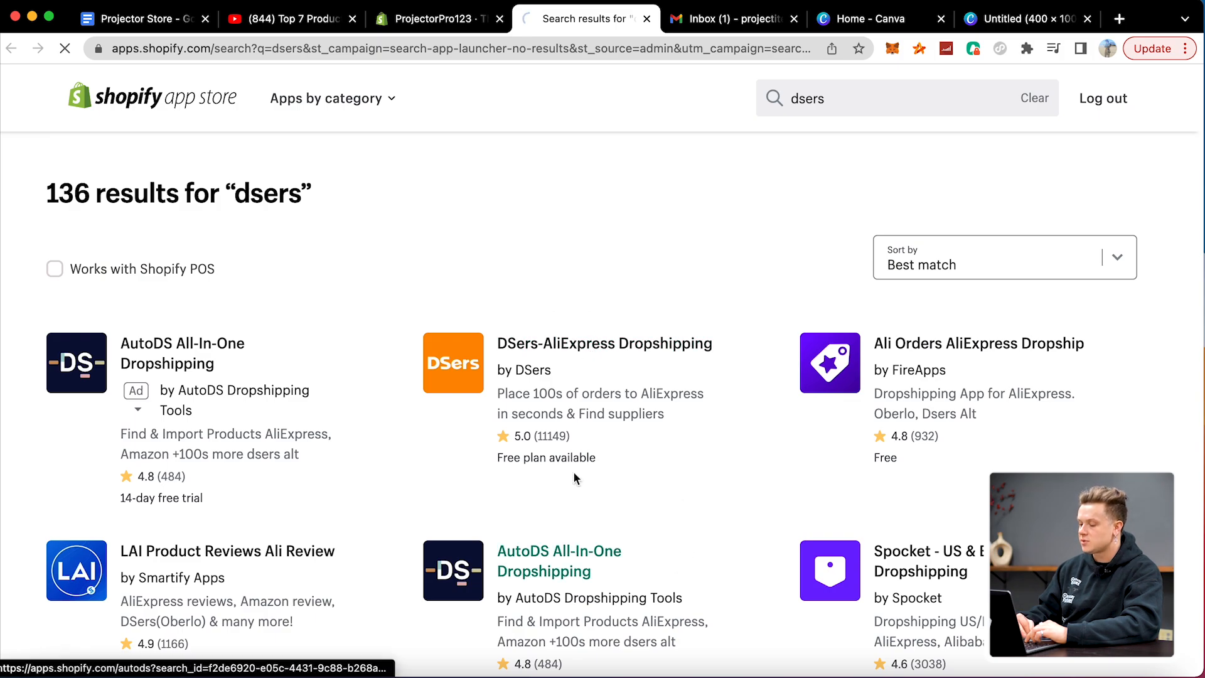
left_click(125, 449)
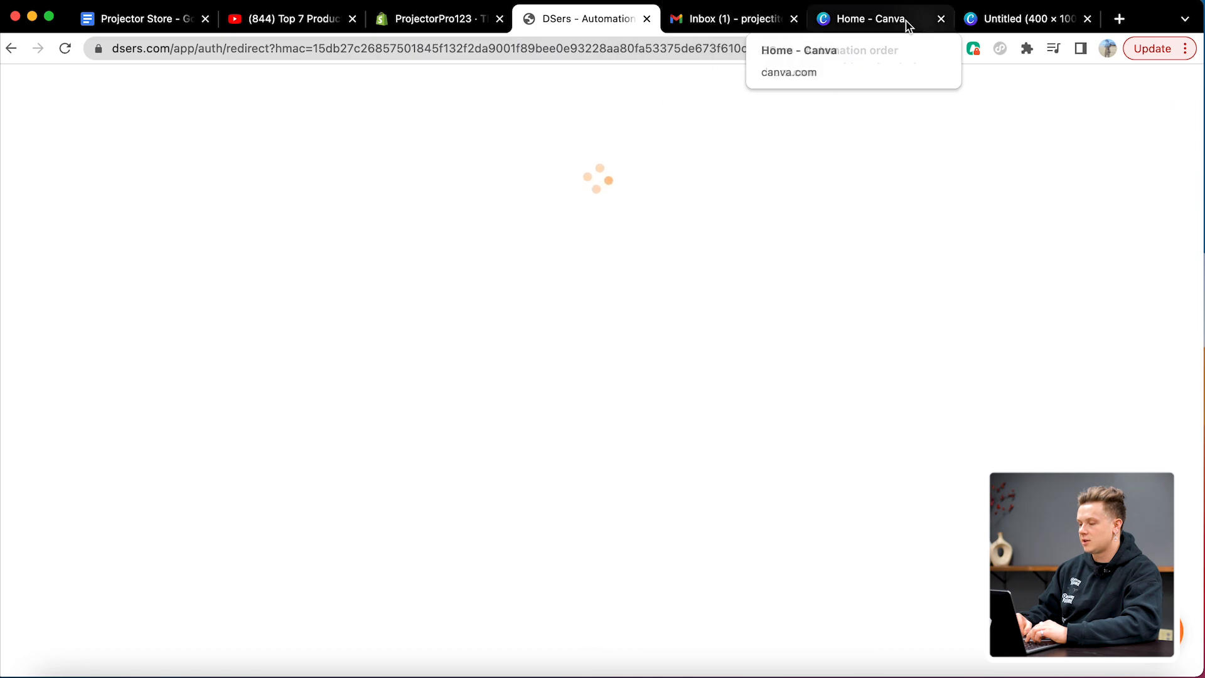
left_click(940, 19)
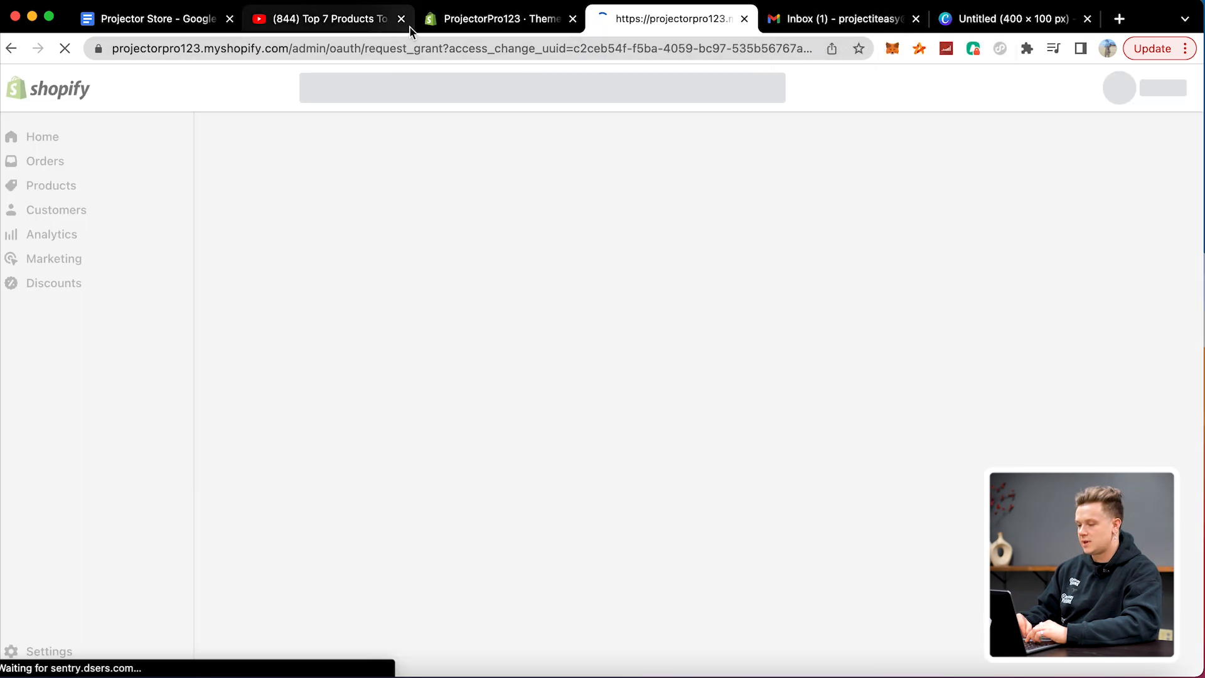
left_click(167, 191)
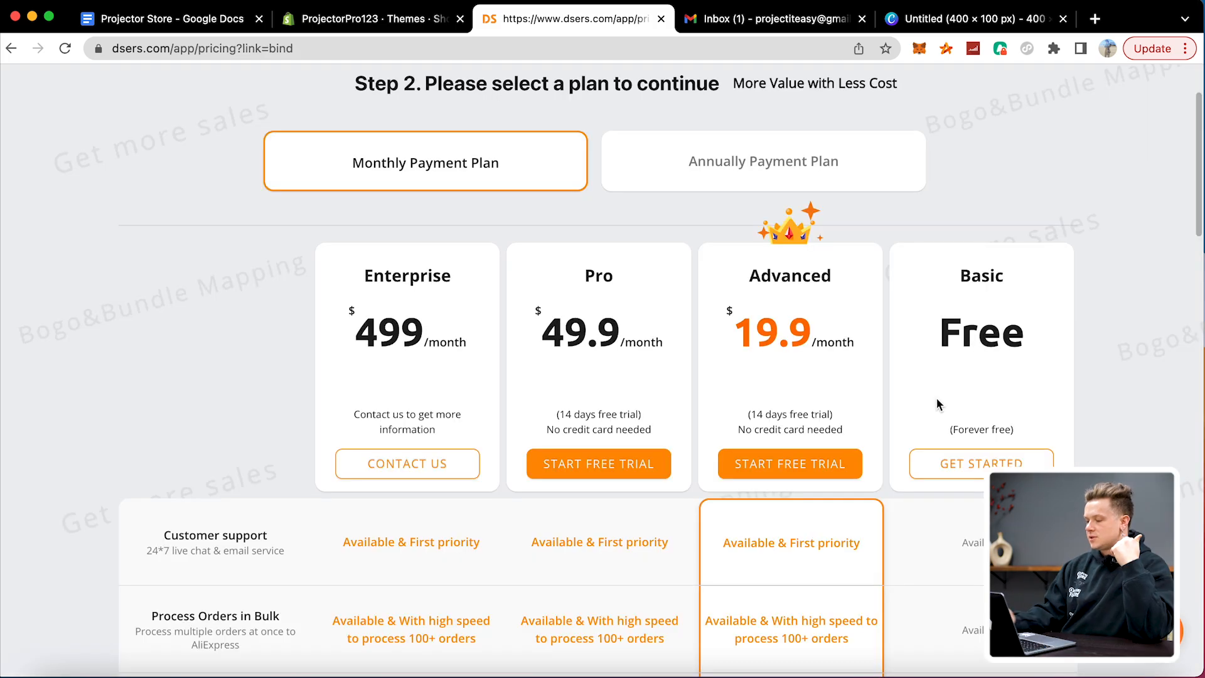
scroll(978, 483, "down", 2)
left_click(975, 412)
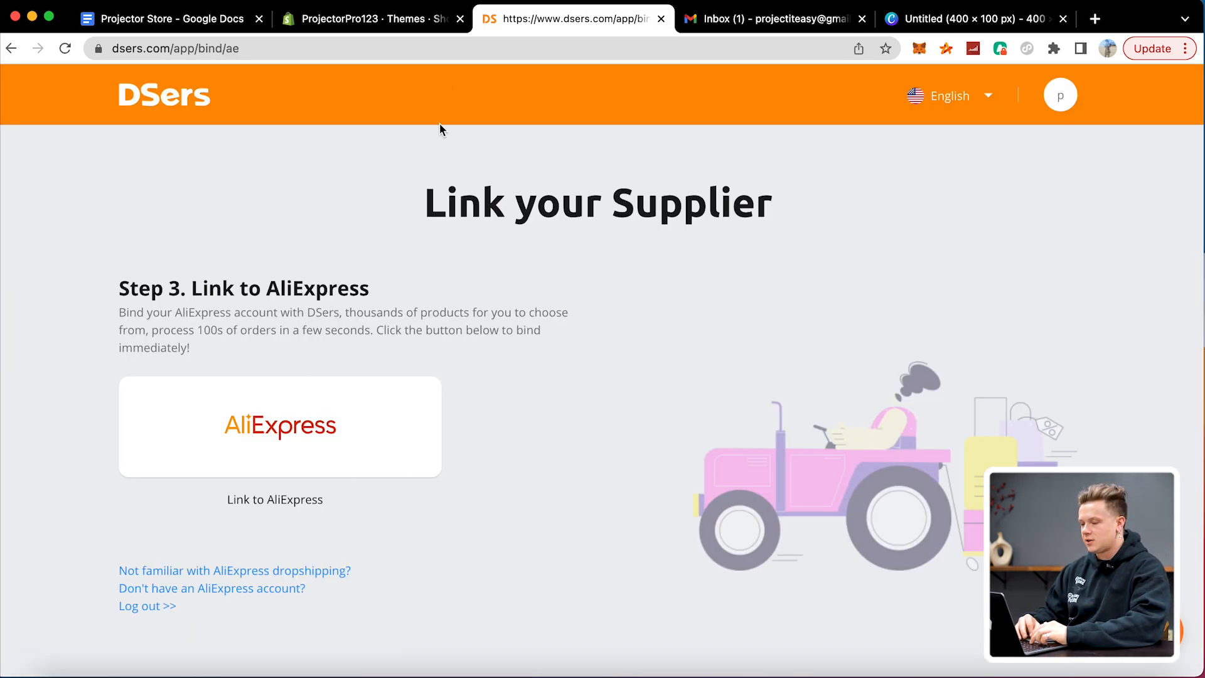
- Link AliExpress as the supplier and register an AliExpress account for United States with the email address and account password
left_click(344, 463)
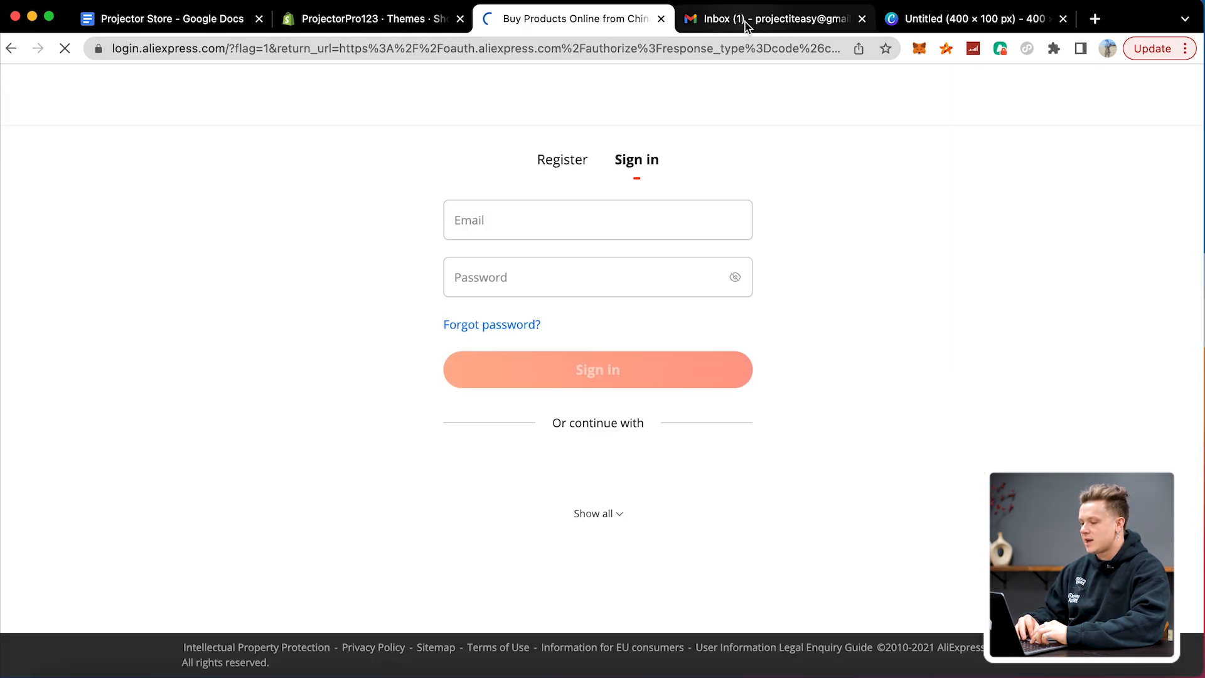
left_click(566, 344)
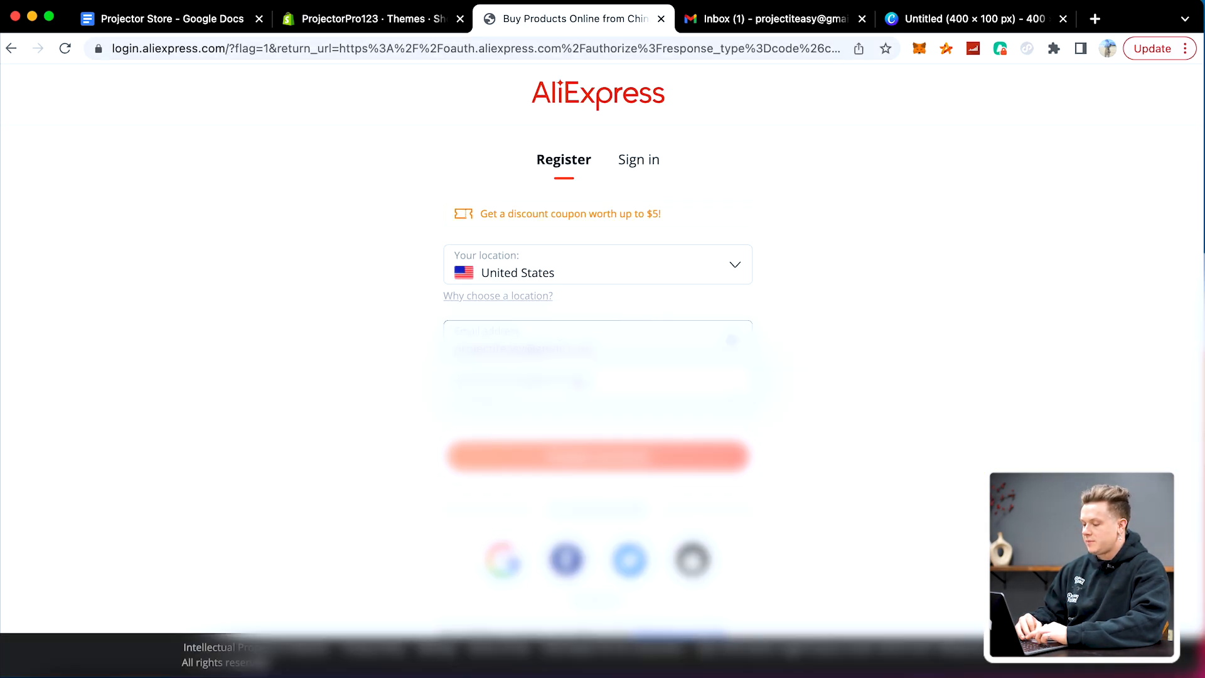
key("Tab")
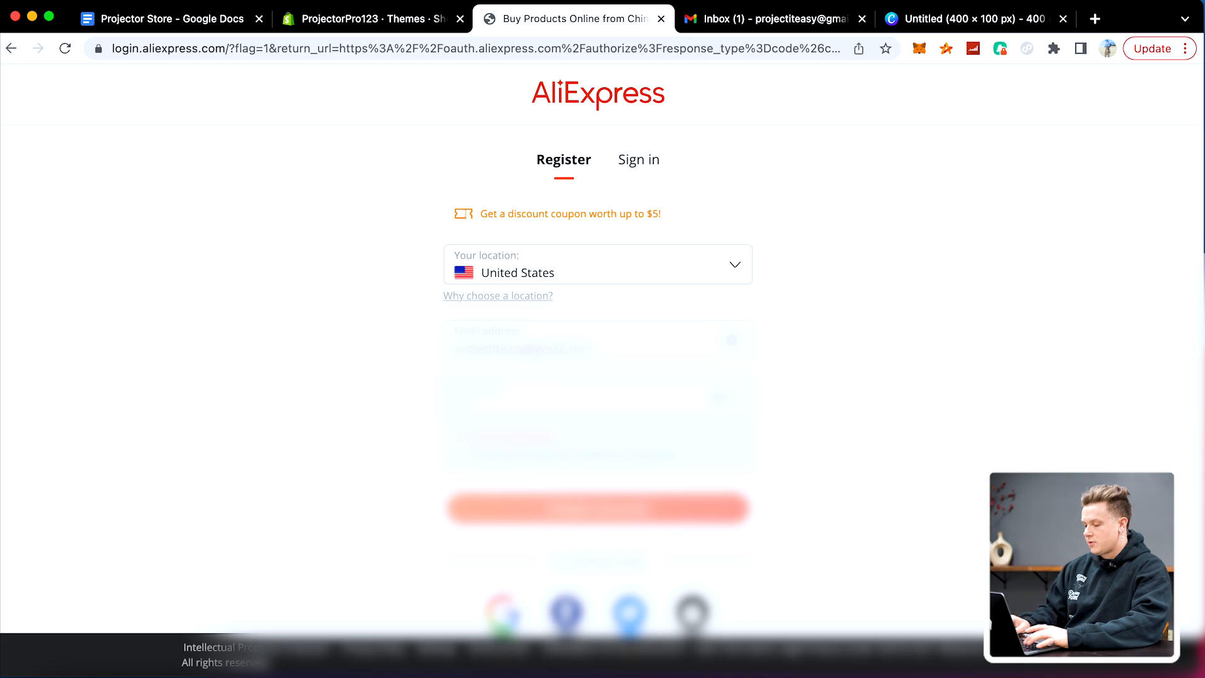
left_click(698, 508)
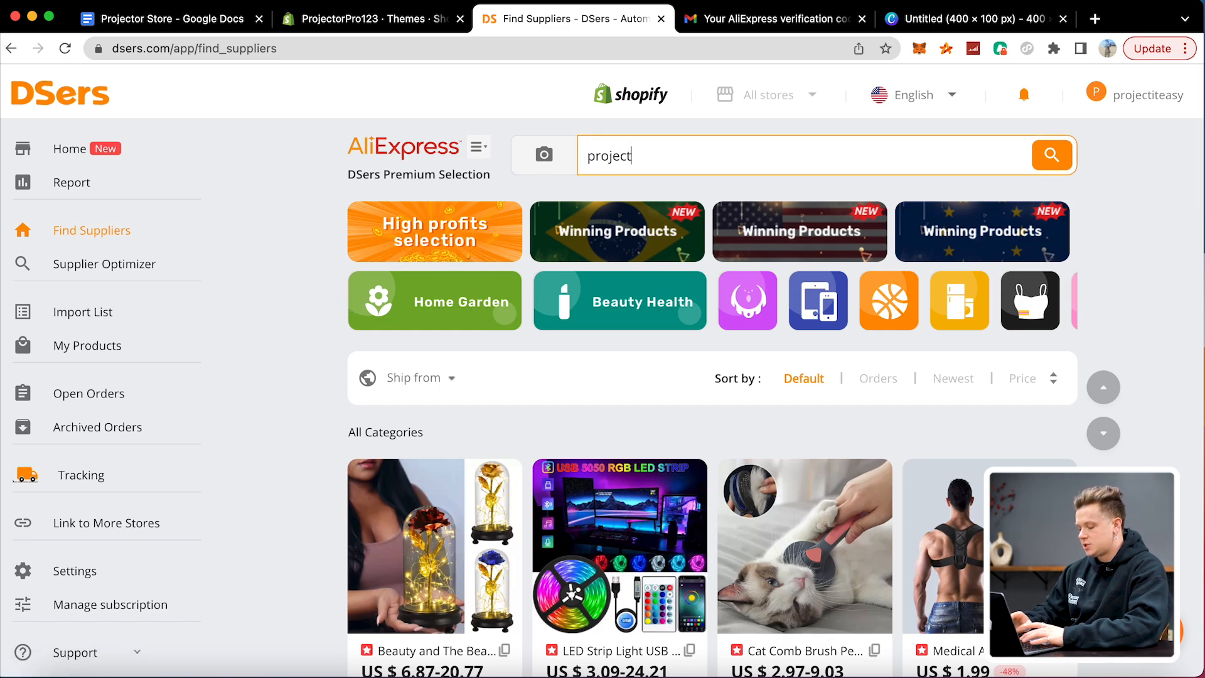
- Search the suppliers for projectors, import the LEJIADA YG300 Pro mini projector and go to the import list
key("Return")
scroll(633, 262, "down", 10)
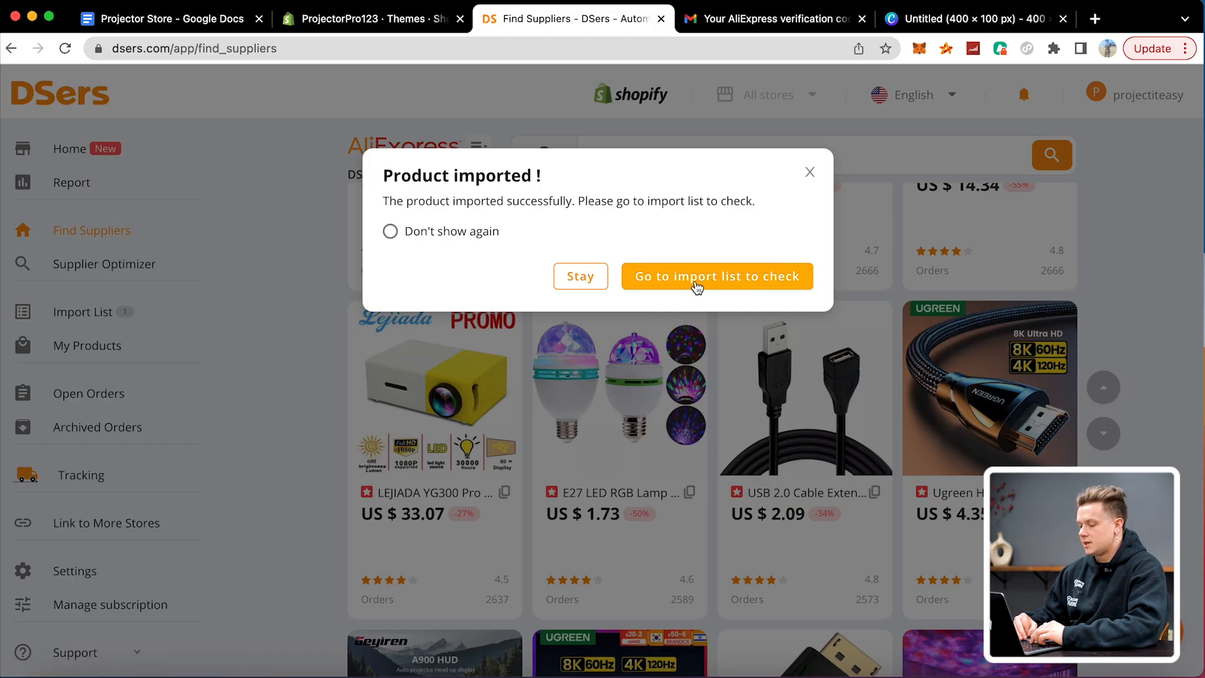
left_click(696, 287)
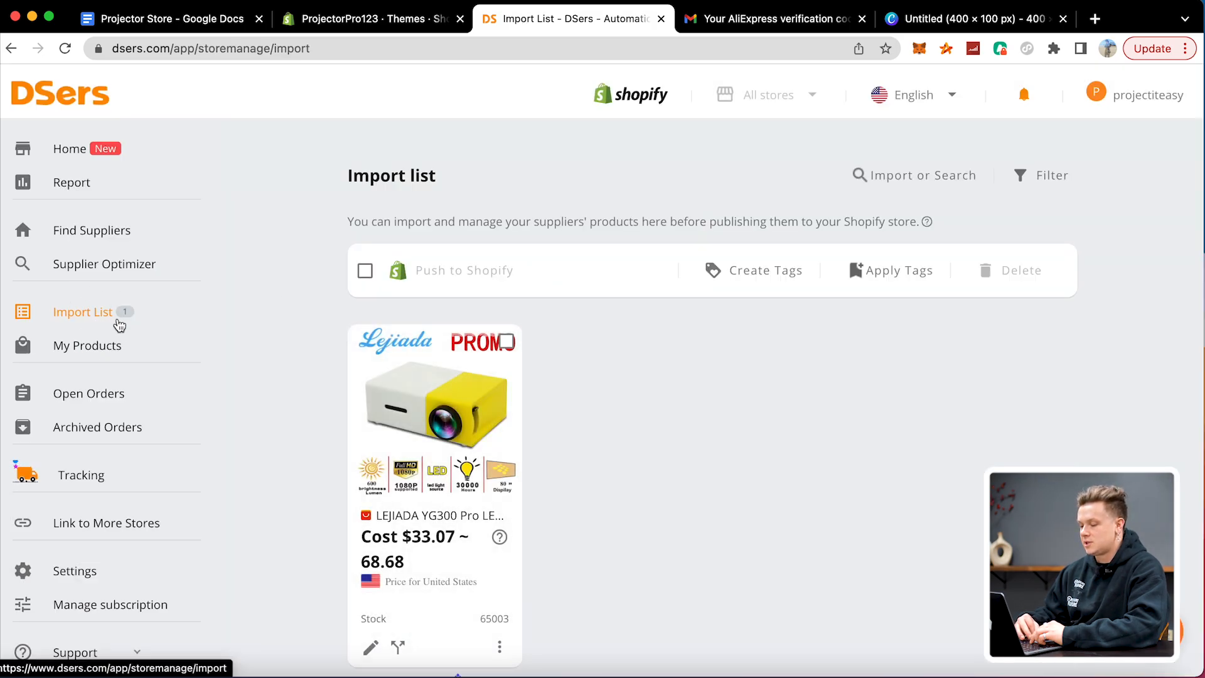
- Edit the imported projector and change its title to "Pro Project Mini Projector"
scroll(376, 452, "down", 3)
left_click(371, 465)
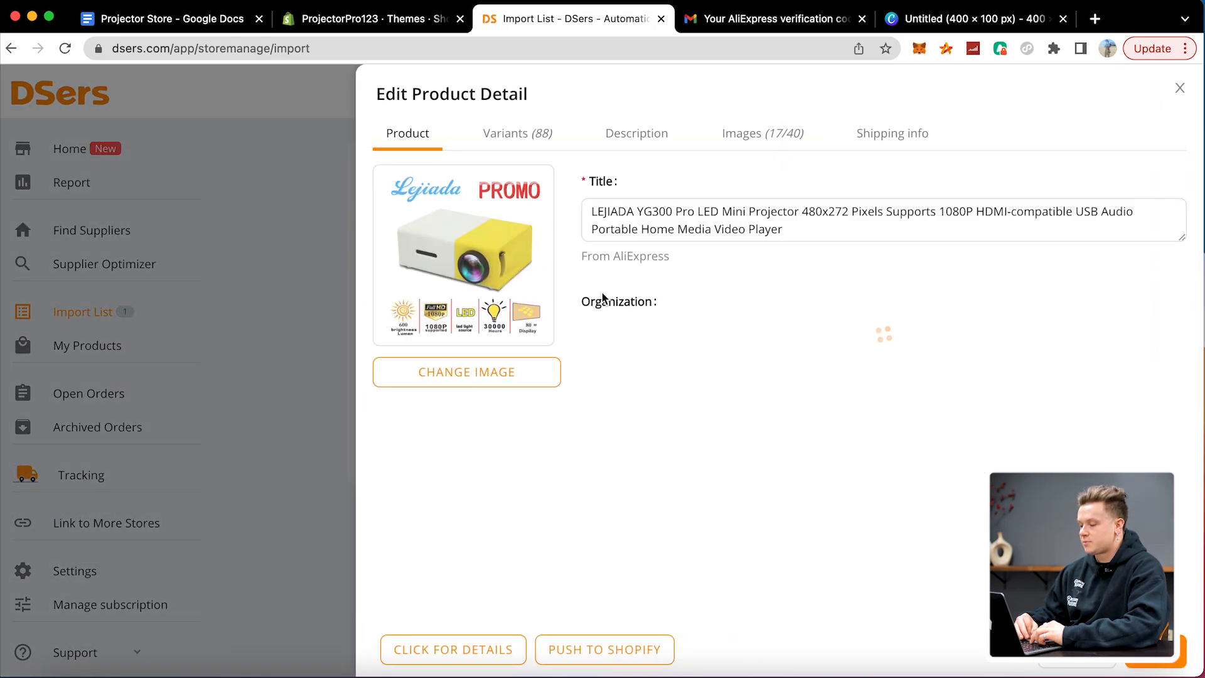
key("super+a")
key("BackSpace")
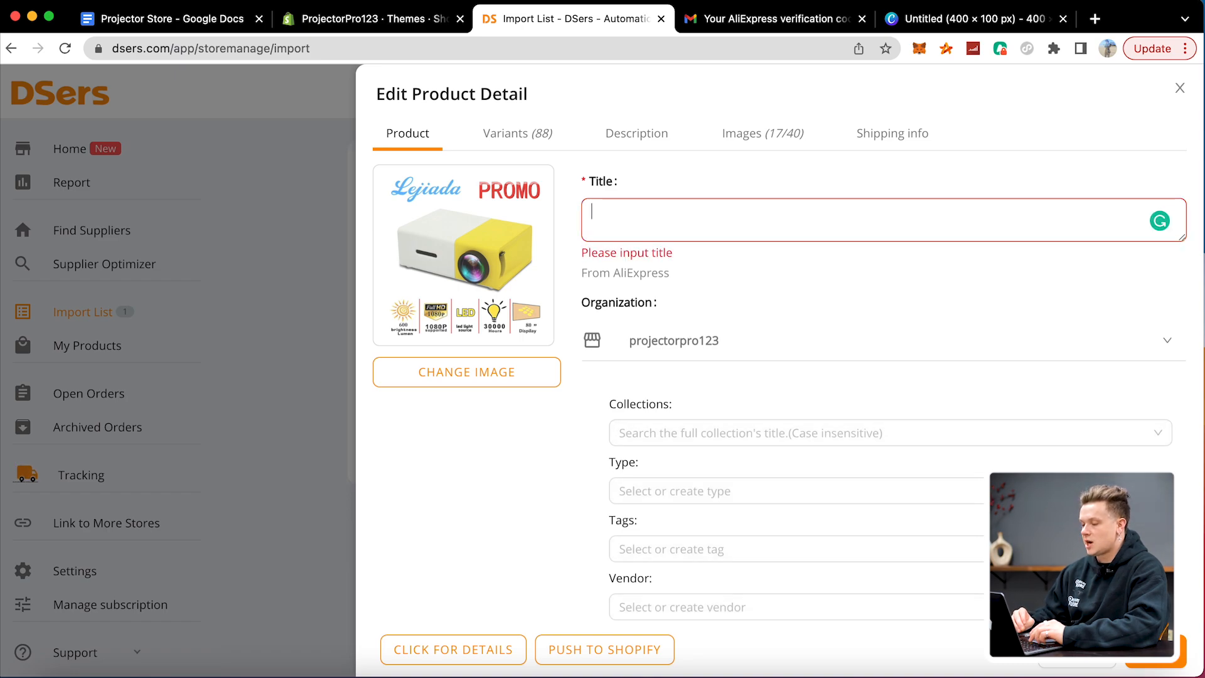
type("Proj")
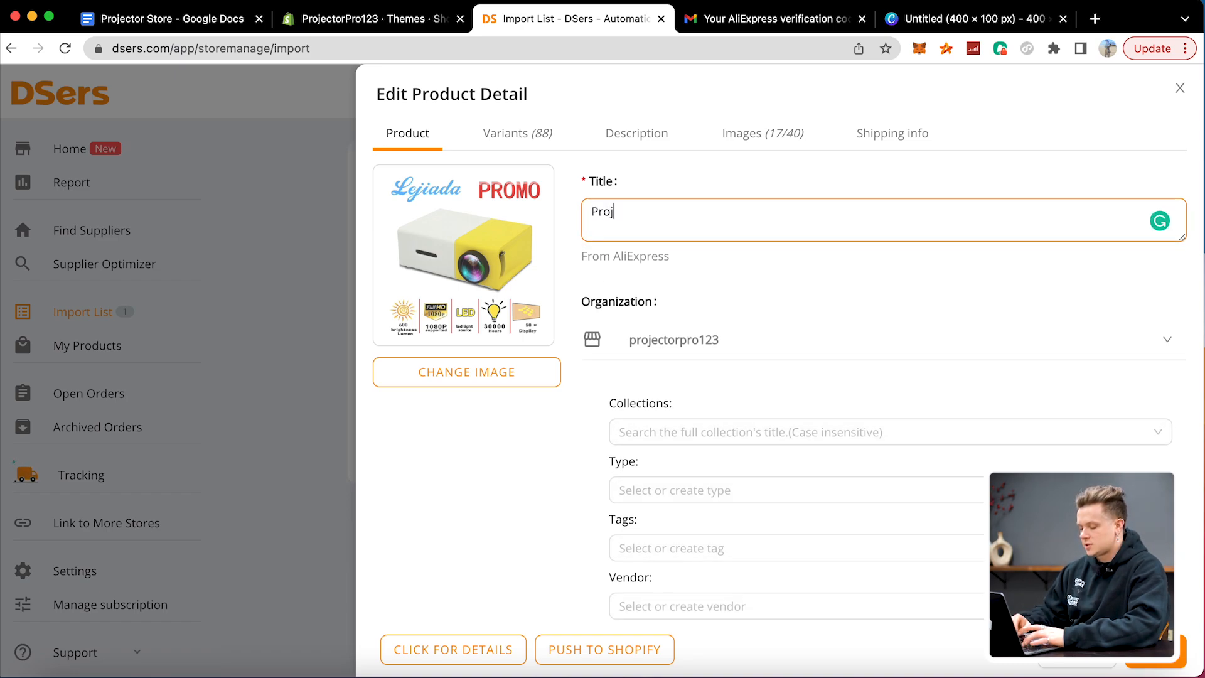
type("ector")
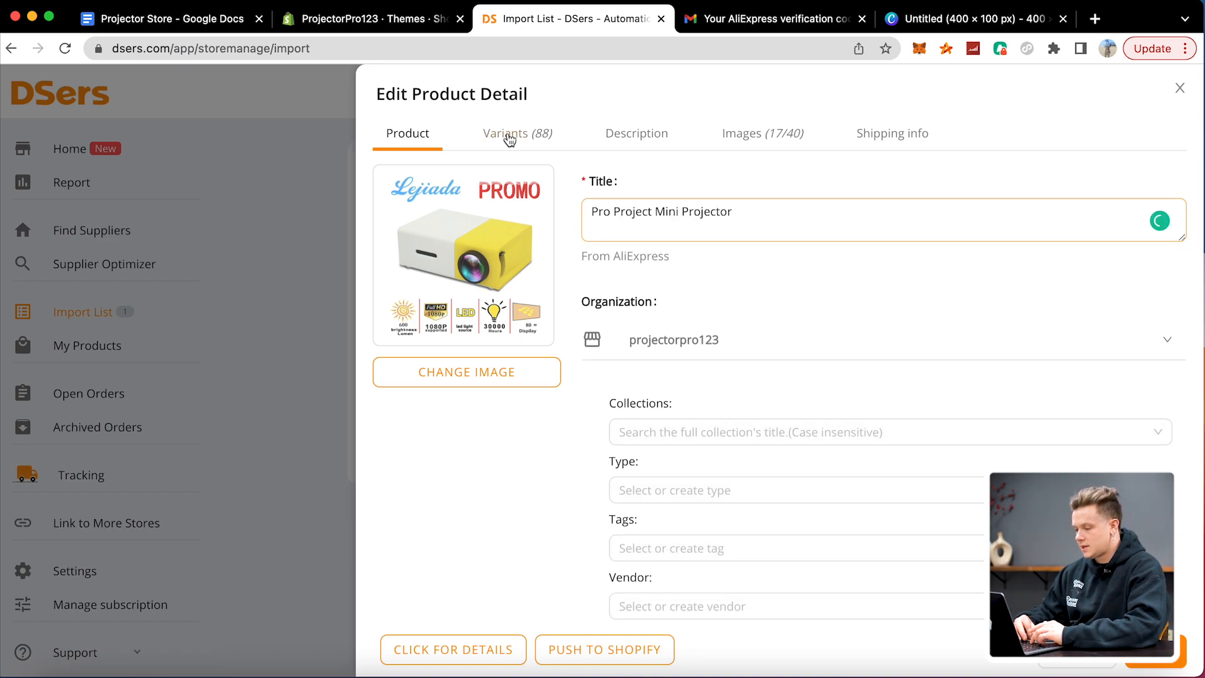
- Delete all product variants except the US plug versions of Yellow, Black and Blue pro and bag shipped from China
left_click(506, 134)
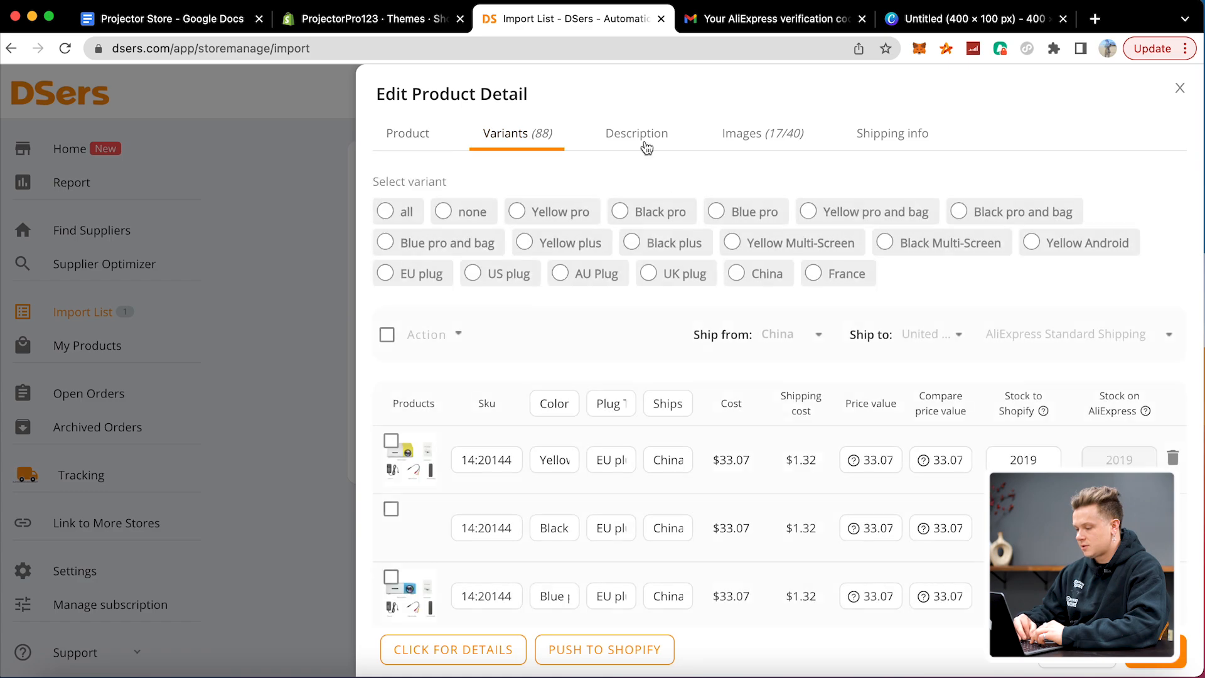
scroll(650, 250, "down", 3)
scroll(650, 249, "down", 2)
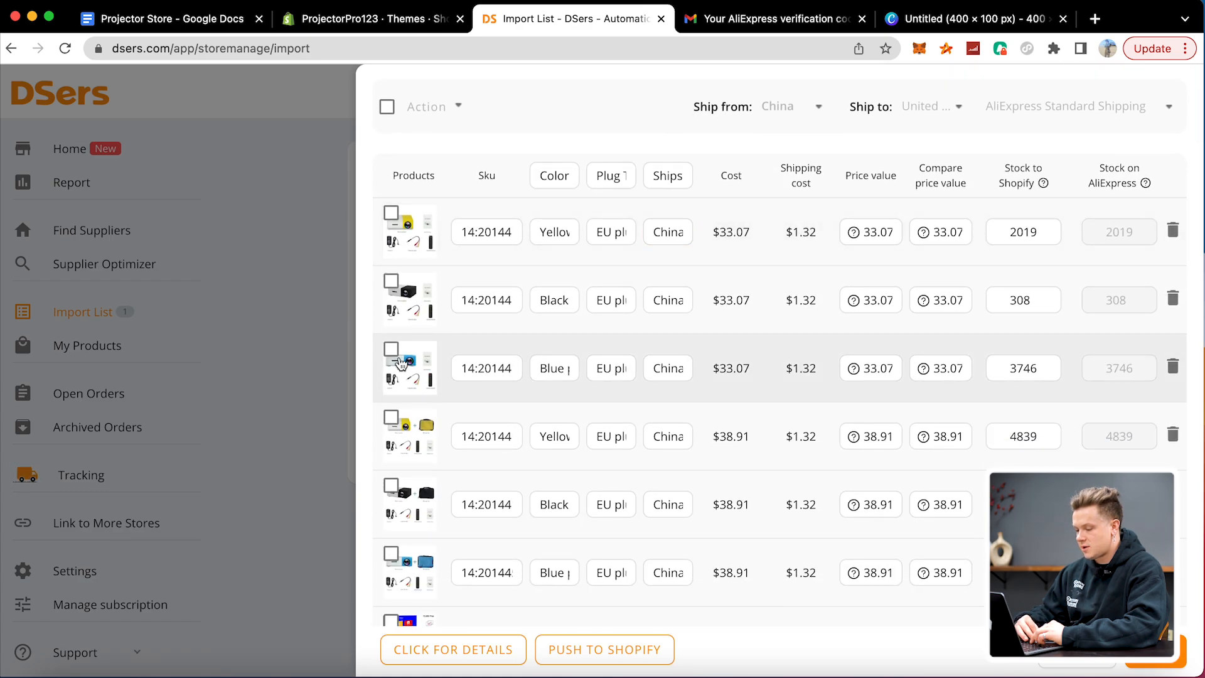
scroll(399, 358, "down", 2)
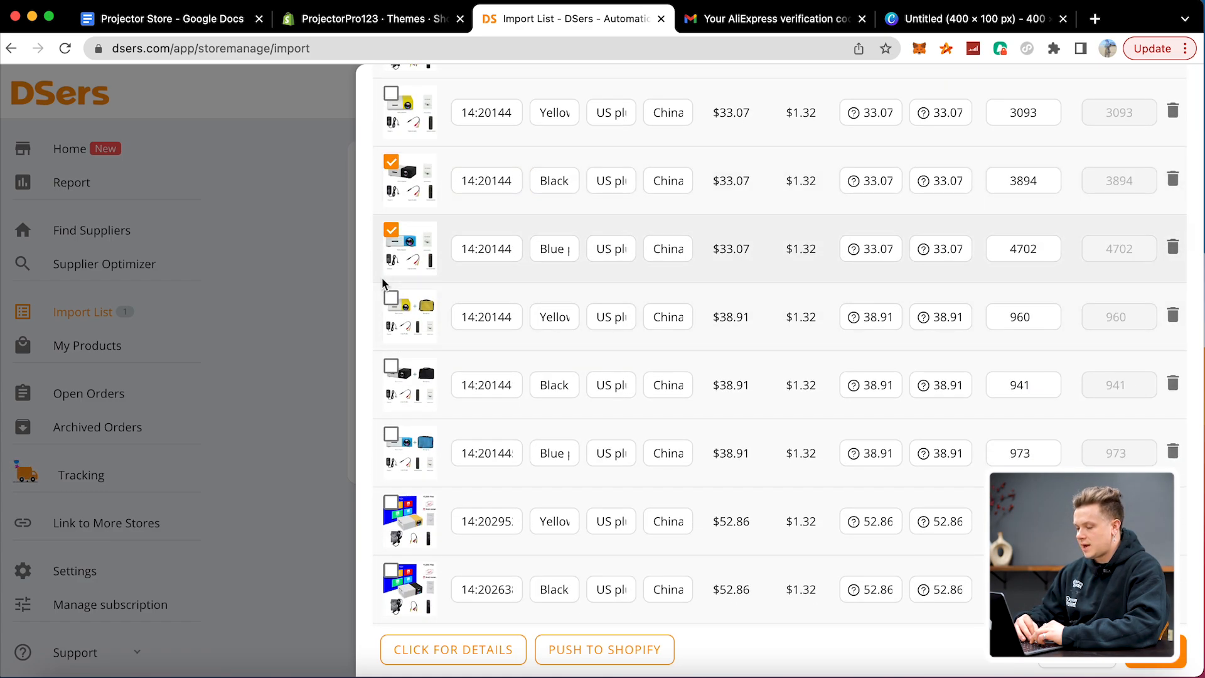
scroll(402, 226, "up", 15)
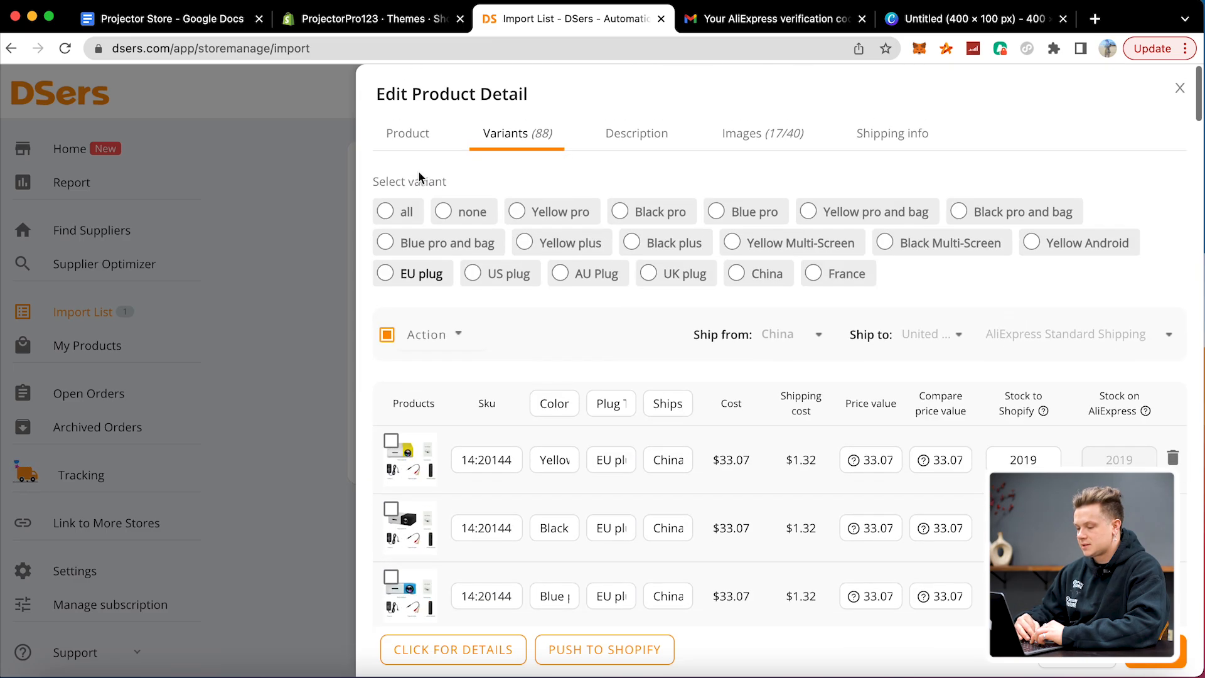
left_click(386, 334)
scroll(414, 364, "down", 10)
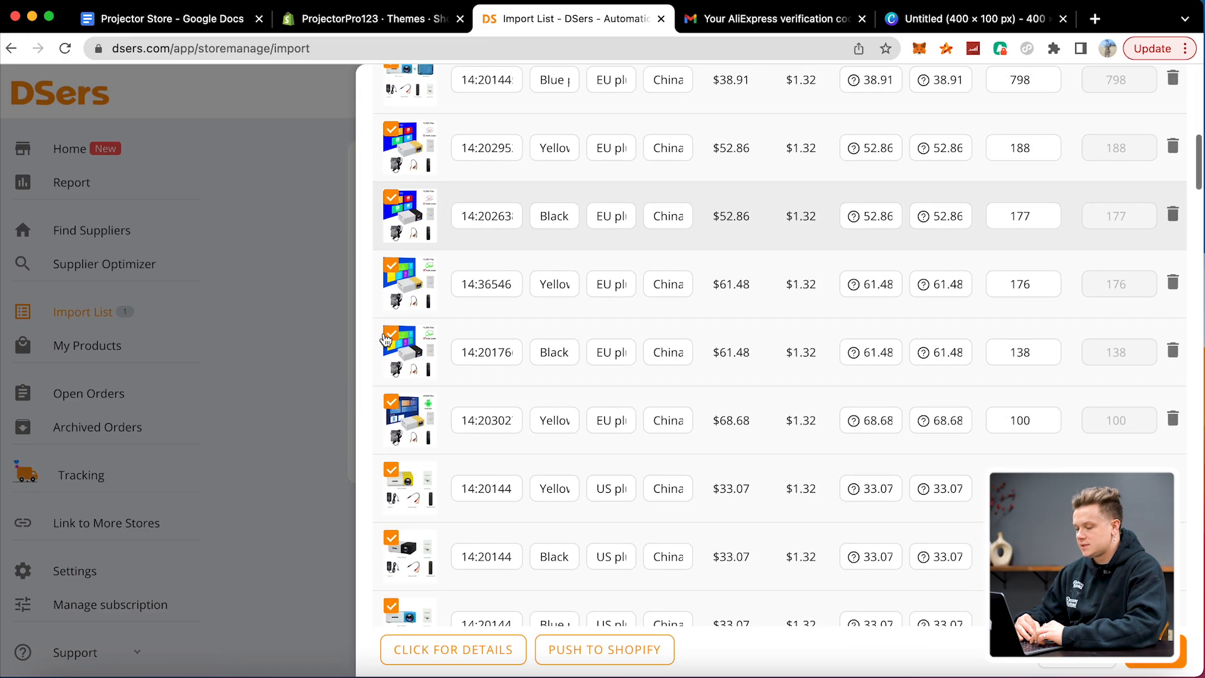
scroll(447, 386, "down", 3)
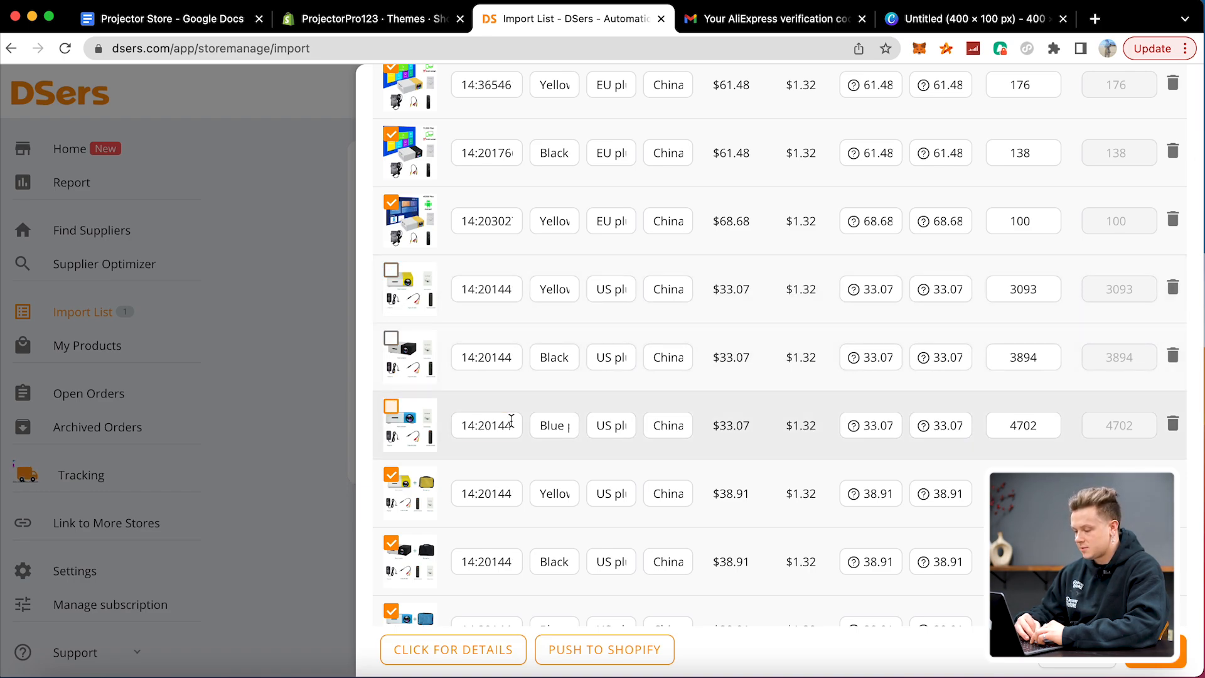
scroll(510, 422, "down", 3)
scroll(865, 516, "up", 15)
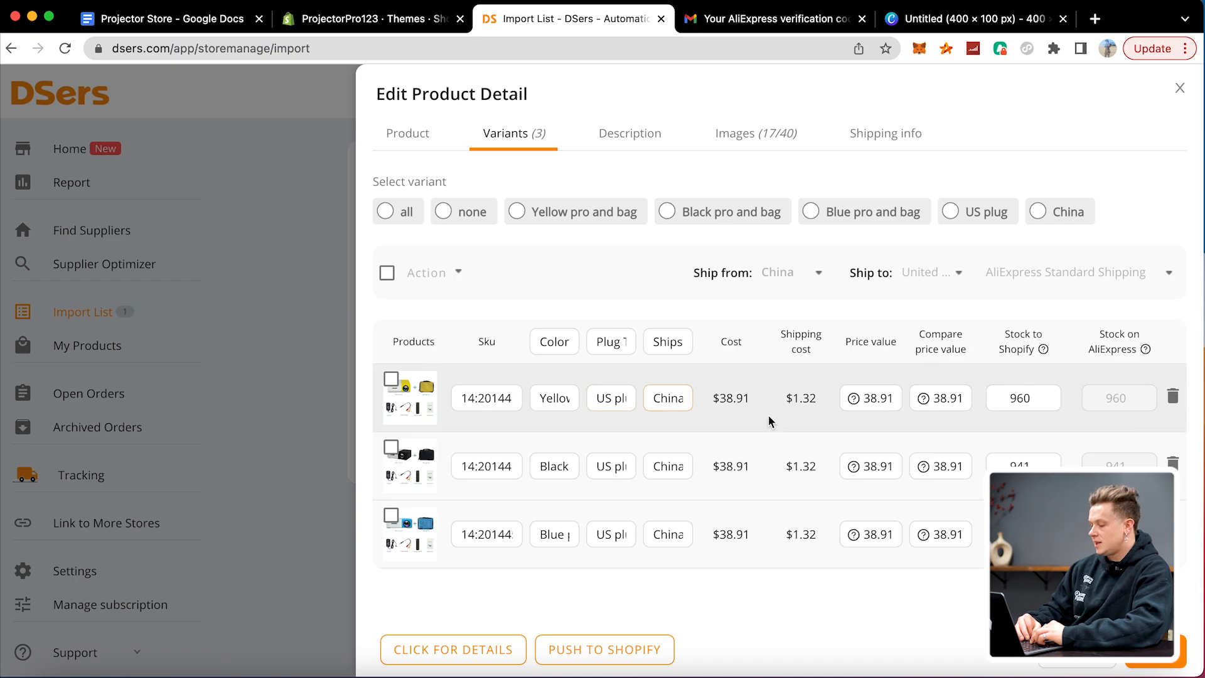
- Set the price value of the Yellow, Black and Blue pro and bag variants to 79.99
left_click_drag(841, 397, 879, 401)
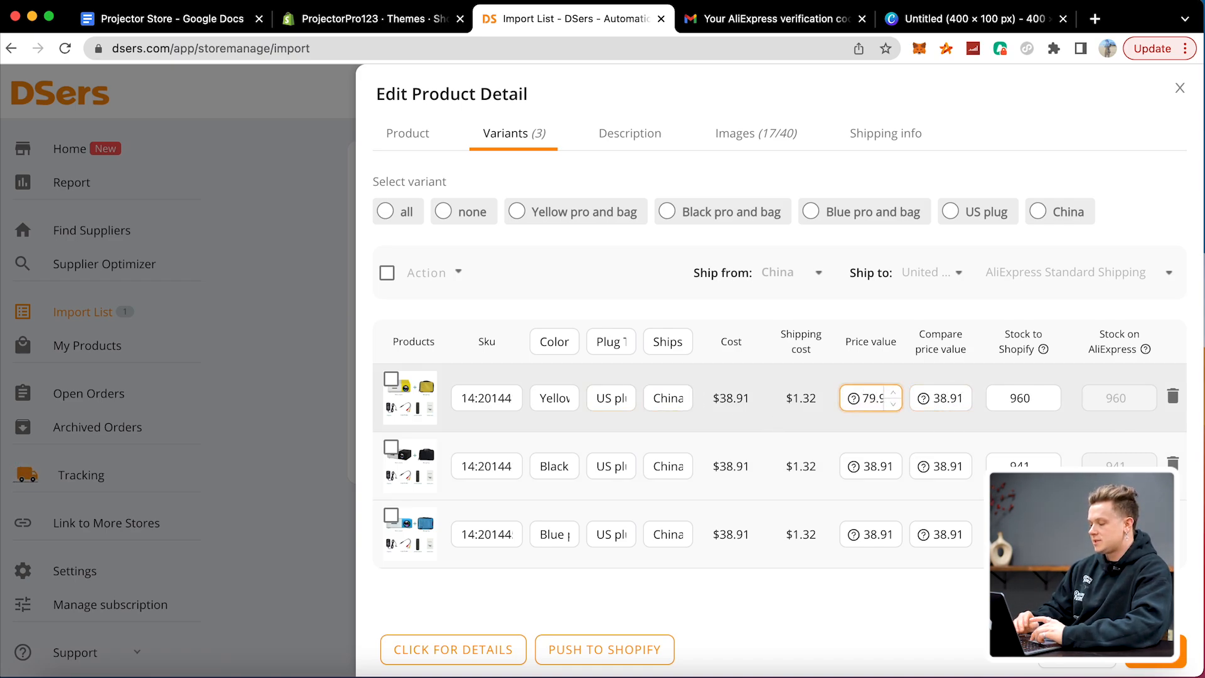
double_click(876, 397)
double_click(871, 462)
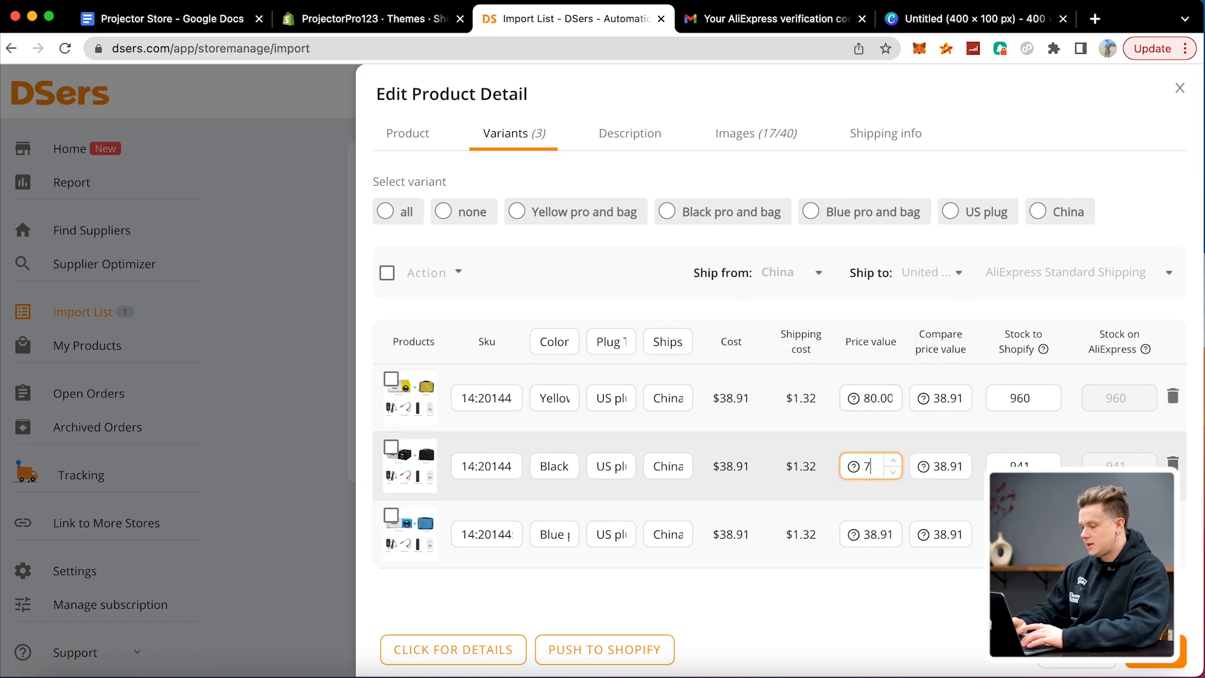
double_click(875, 398)
type("79.99")
double_click(878, 535)
- Set the compare price value of all three color variants to 199.99
double_click(941, 531)
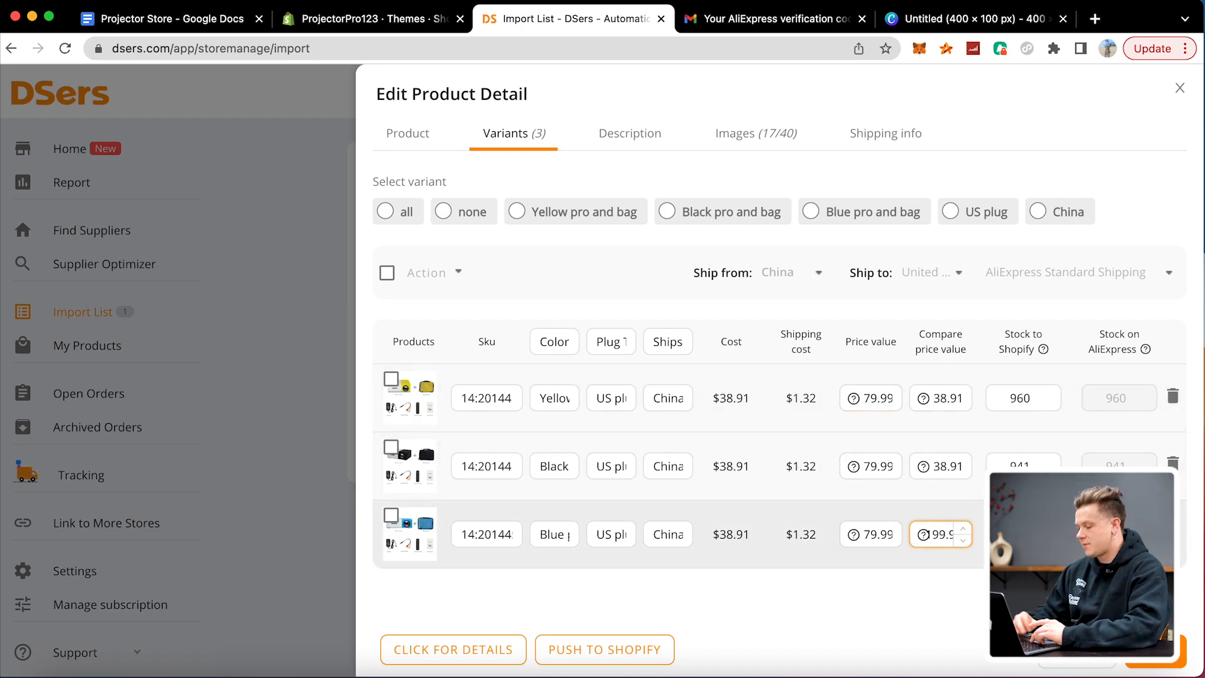
double_click(941, 470)
type("199.99")
double_click(944, 400)
type("199.99")
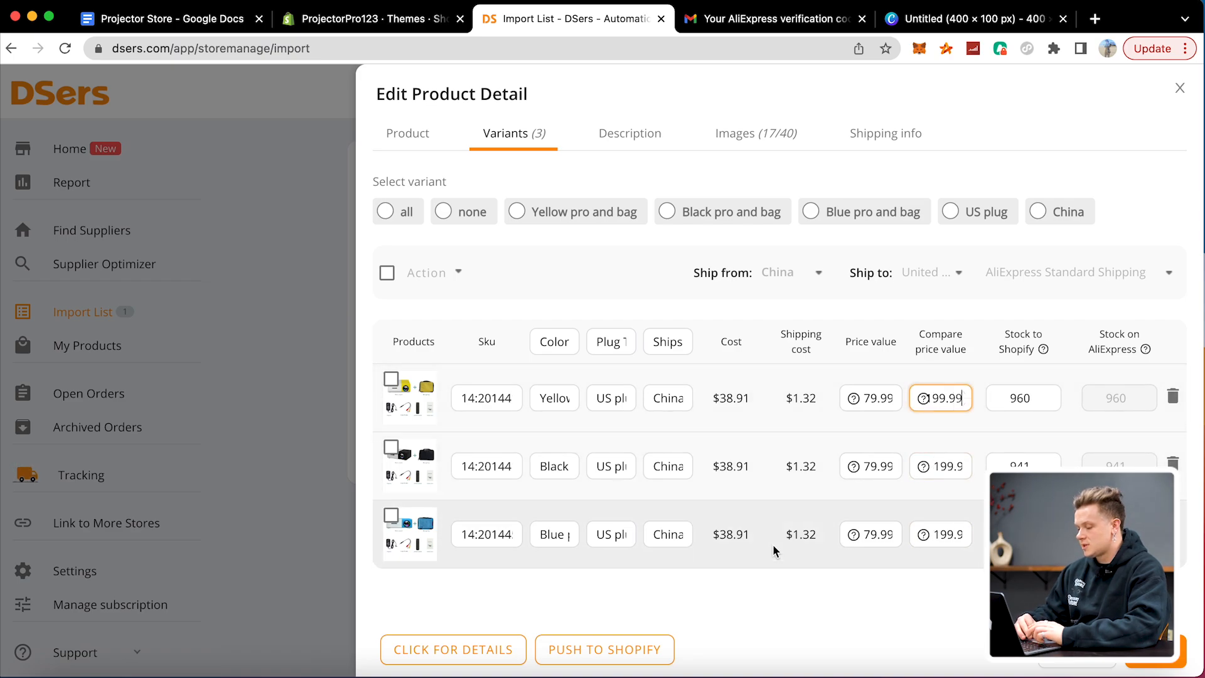
- Clear the imported product's description text
left_click(648, 136)
key("ctrl+a")
type("SPECIFICATION")
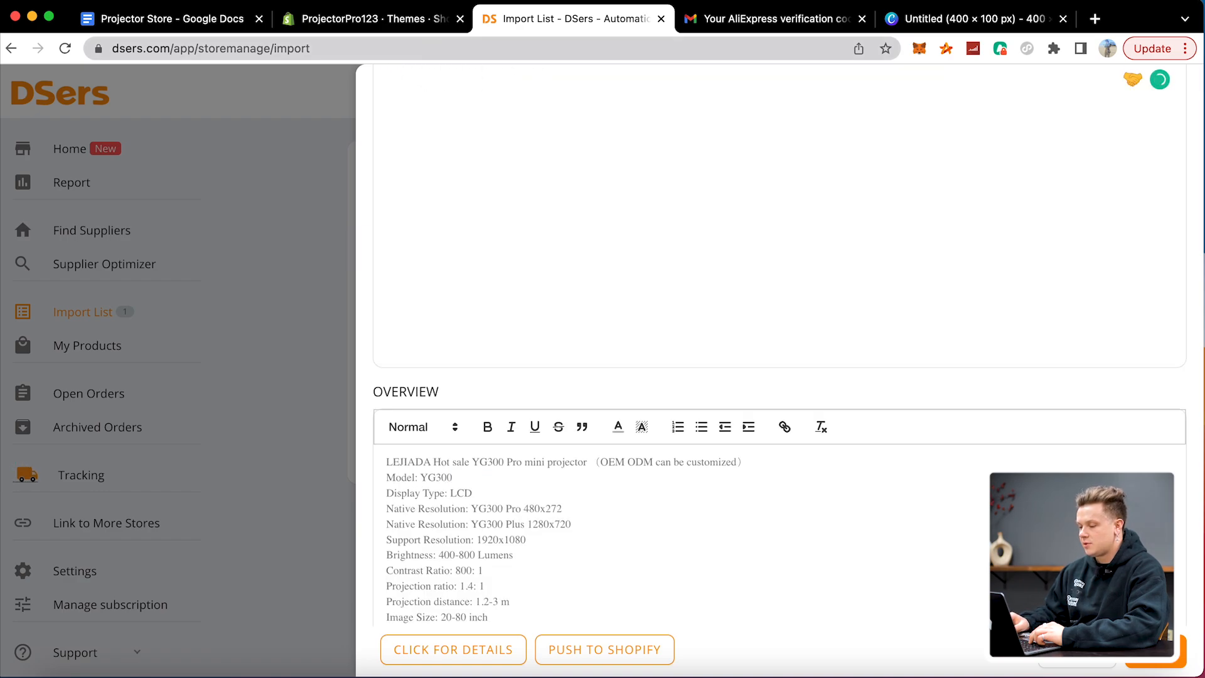
- Deselect all of the product's images, check its shipping info and save the product details
scroll(736, 181, "up", 4)
left_click(765, 129)
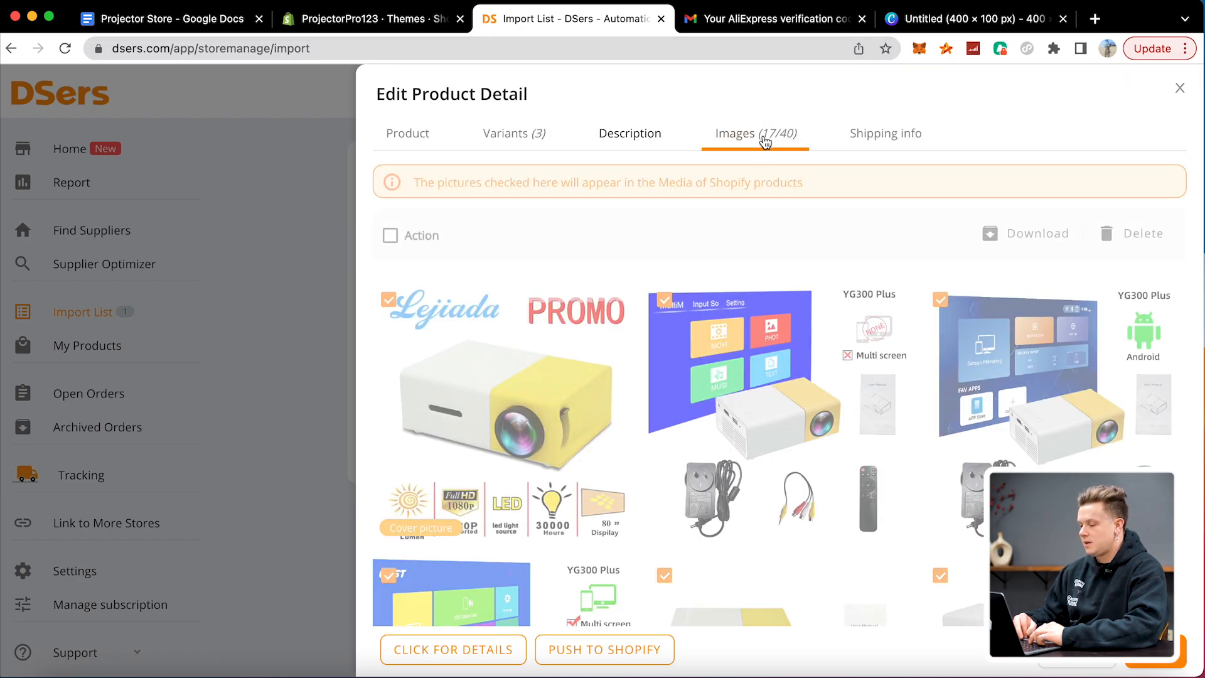
left_click(389, 237)
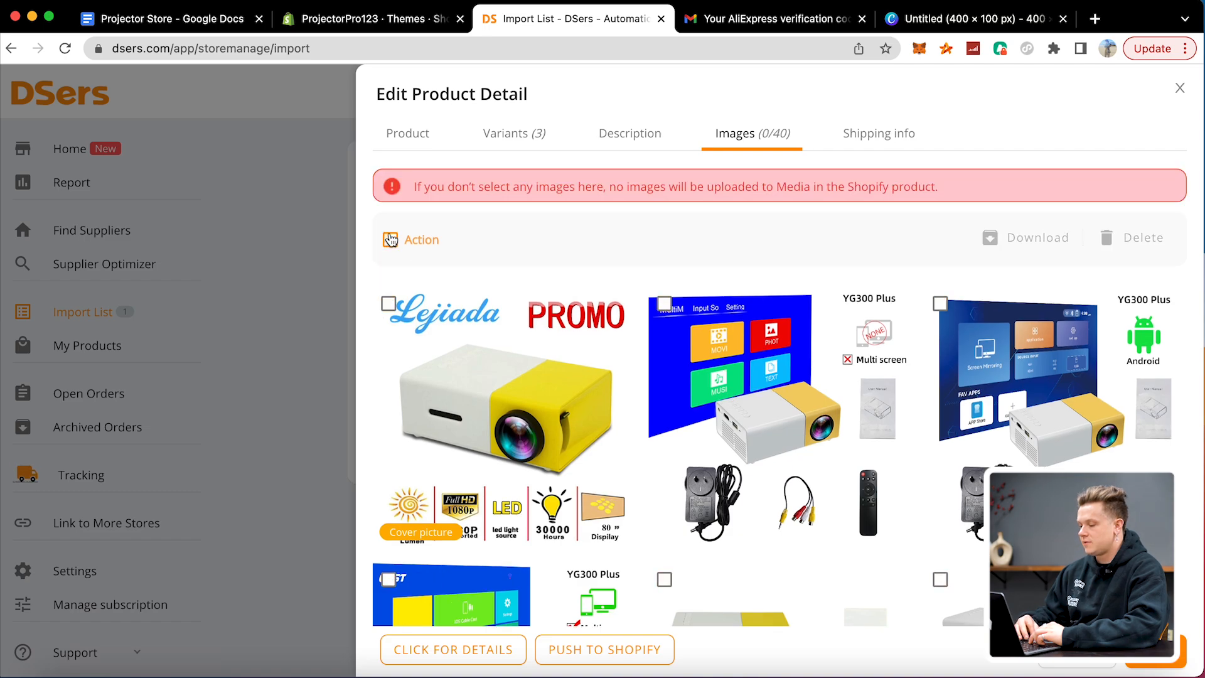
left_click(856, 136)
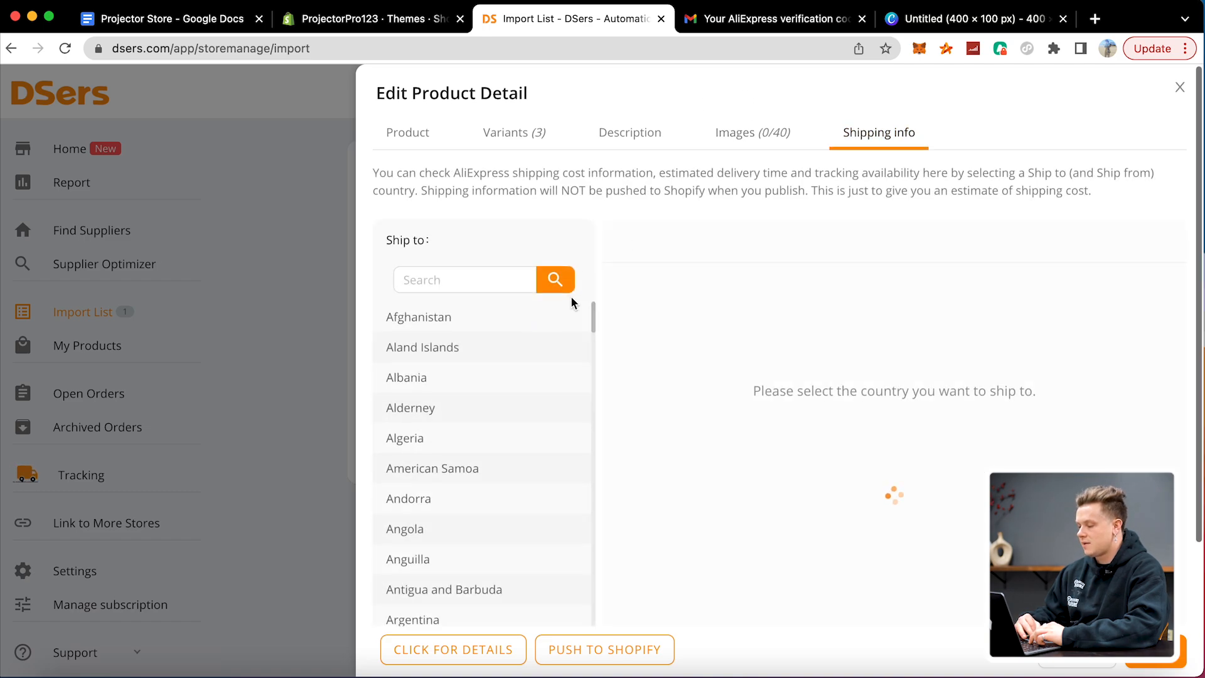
scroll(573, 301, "down", 3)
left_click(1153, 663)
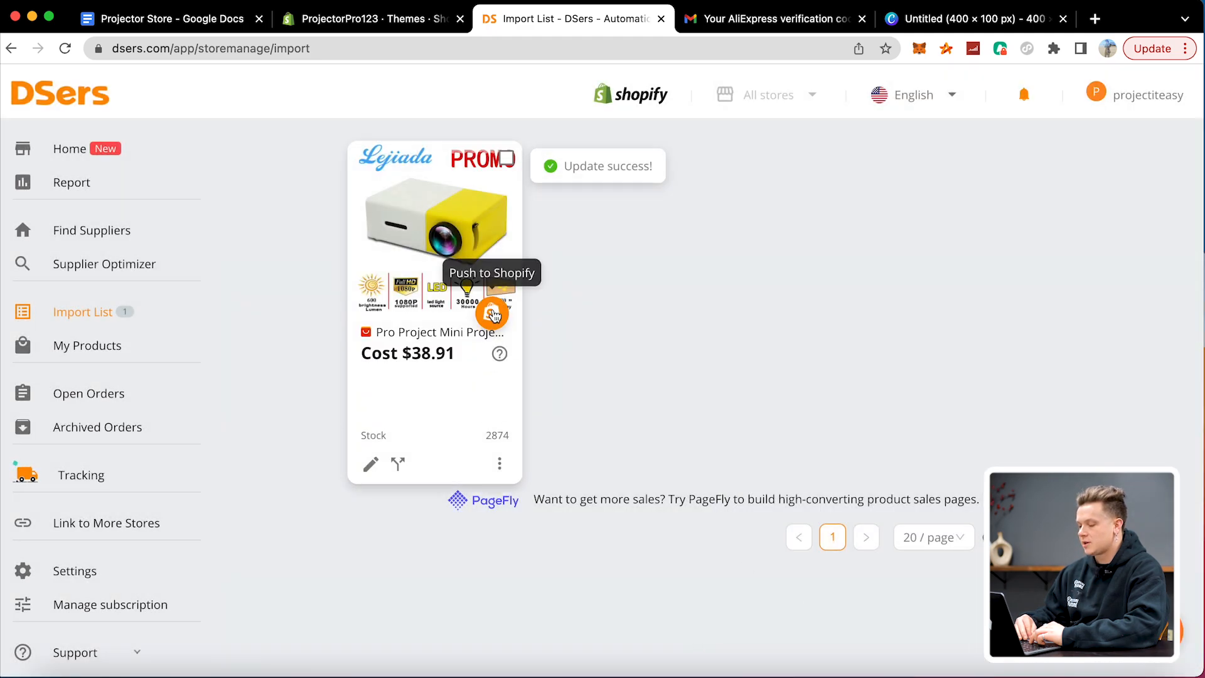
- Push the projector to the projectorpro123 Shopify store with continued selling when out of stock and publishing to Online Store enabled
left_click(492, 313)
left_click(383, 385)
left_click(291, 414)
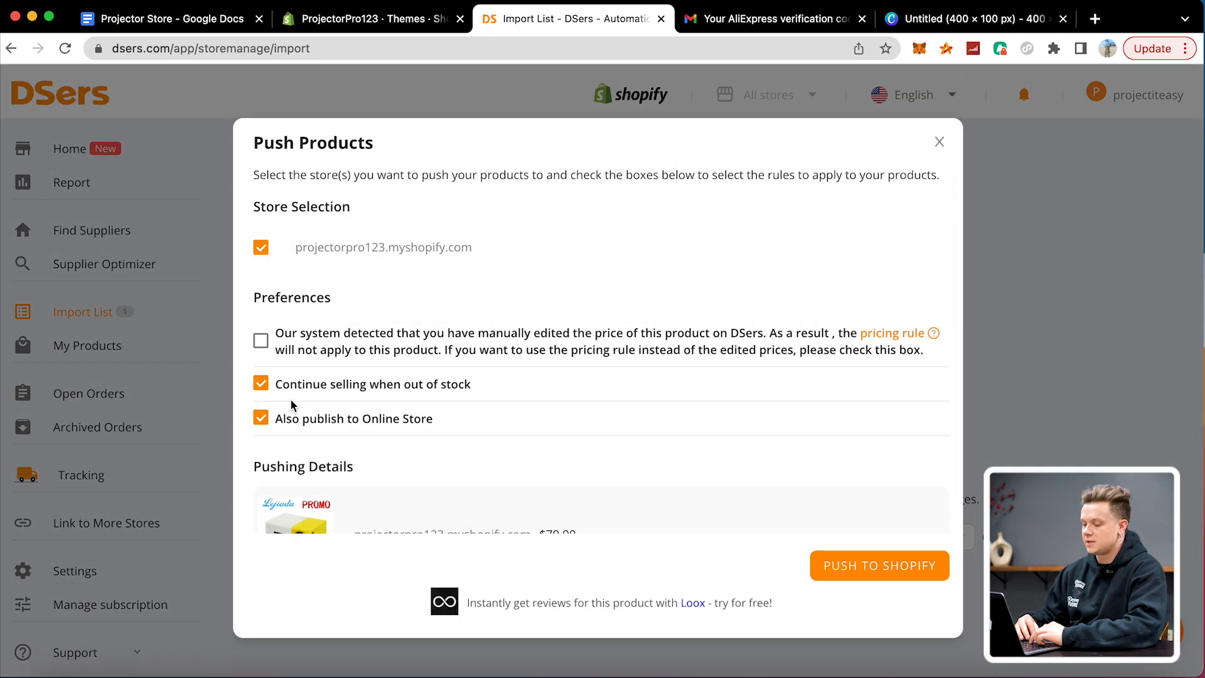
scroll(376, 404, "down", 2)
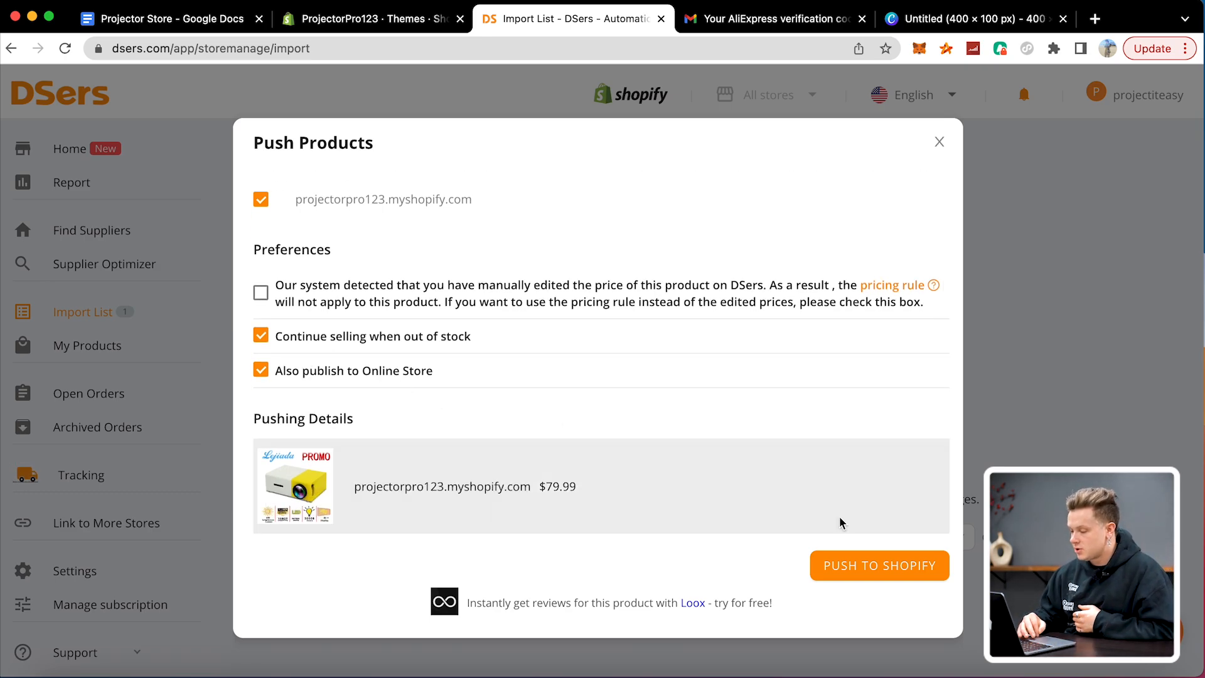
left_click(866, 563)
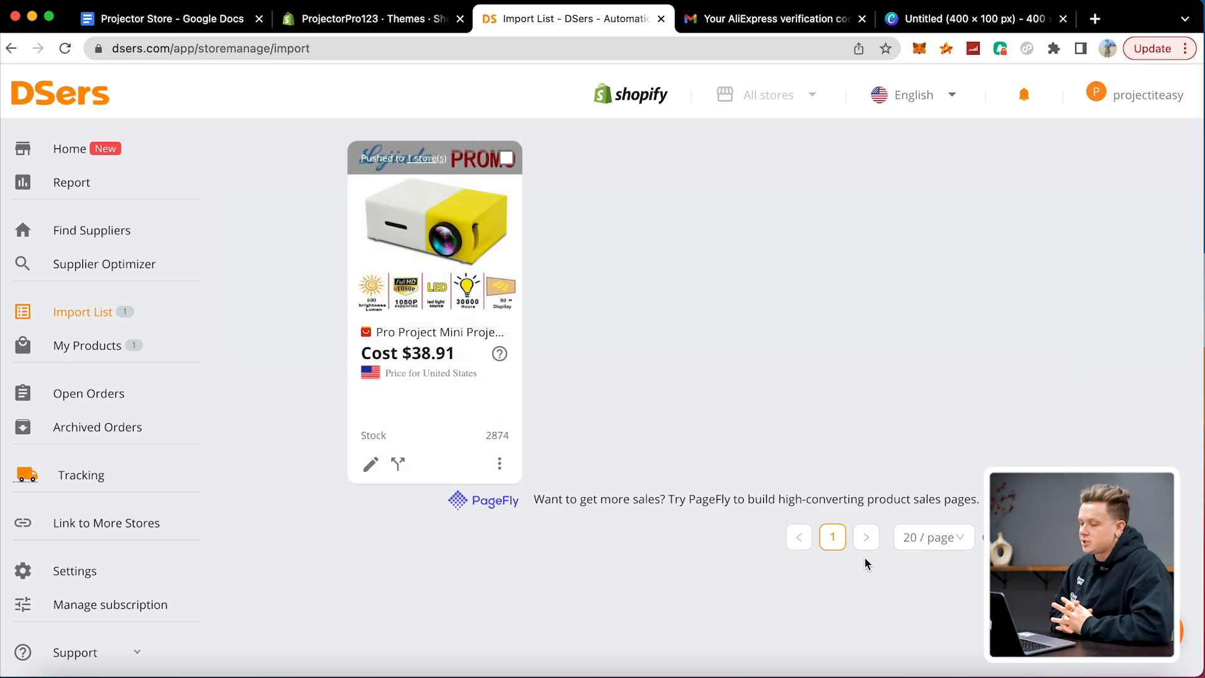
- Switch to the Shopify admin, close the DSers page and open the Pro Project Mini Projector product
left_click(444, 24)
left_click(108, 192)
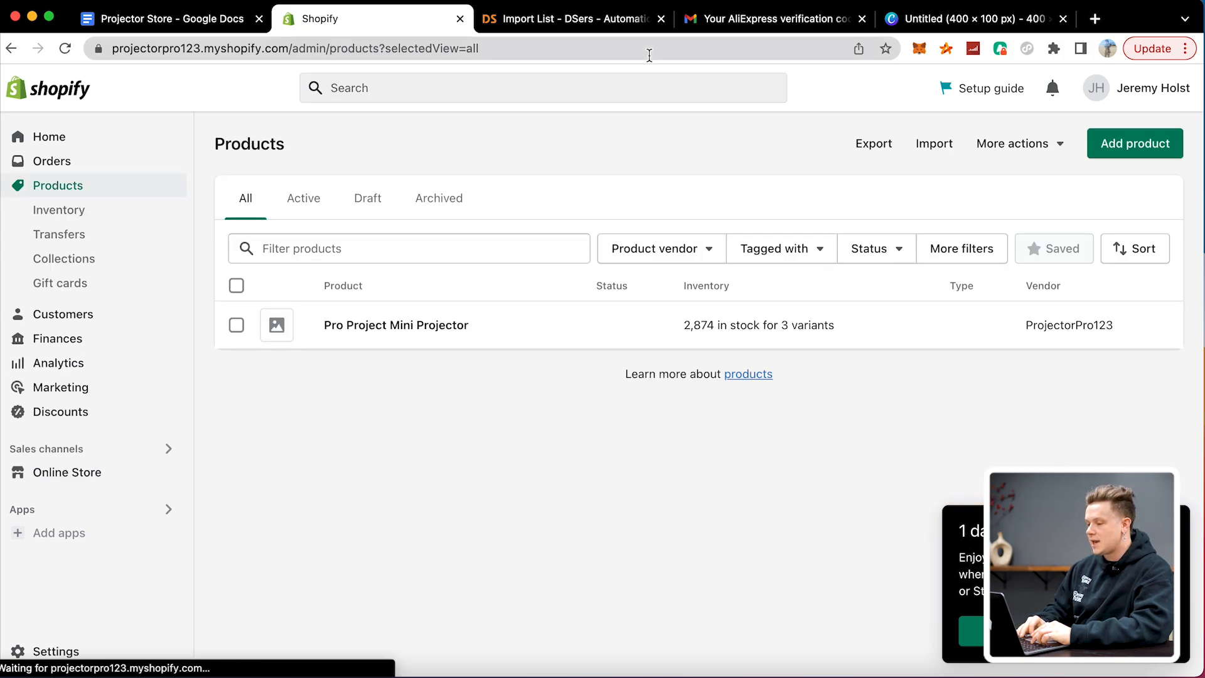
left_click(661, 19)
left_click(421, 334)
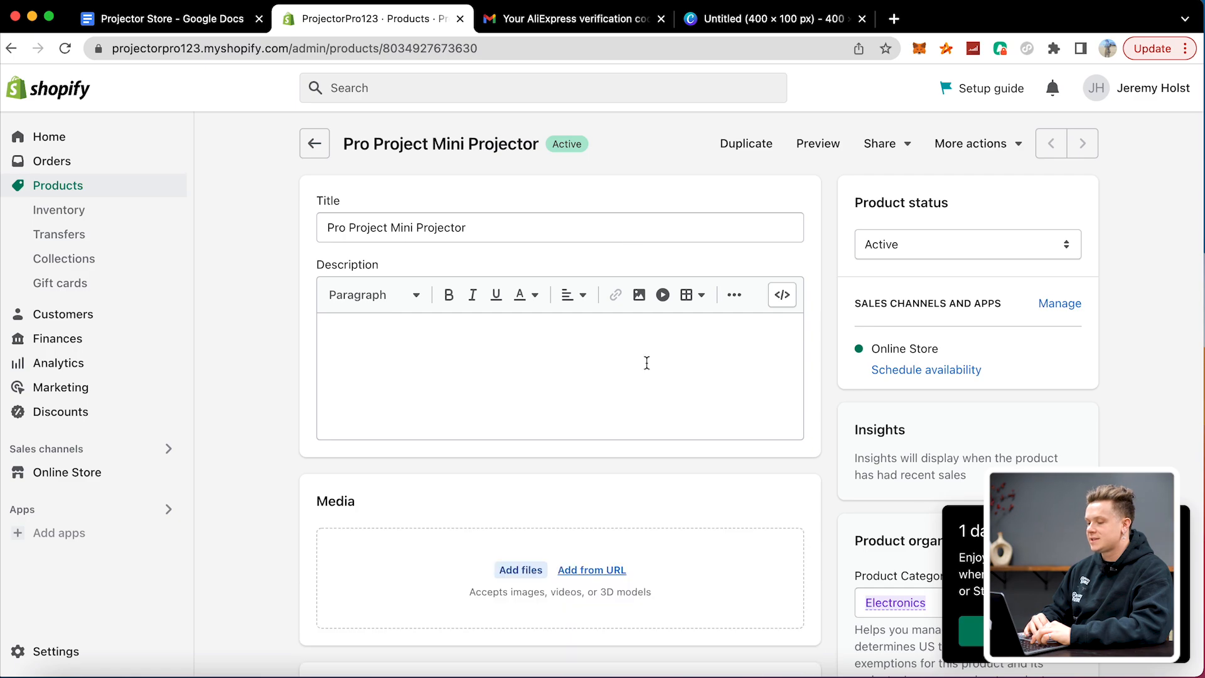
scroll(646, 363, "down", 2)
- Search the web for "mini projector" and browse the image results for possible product photos
left_click(894, 20)
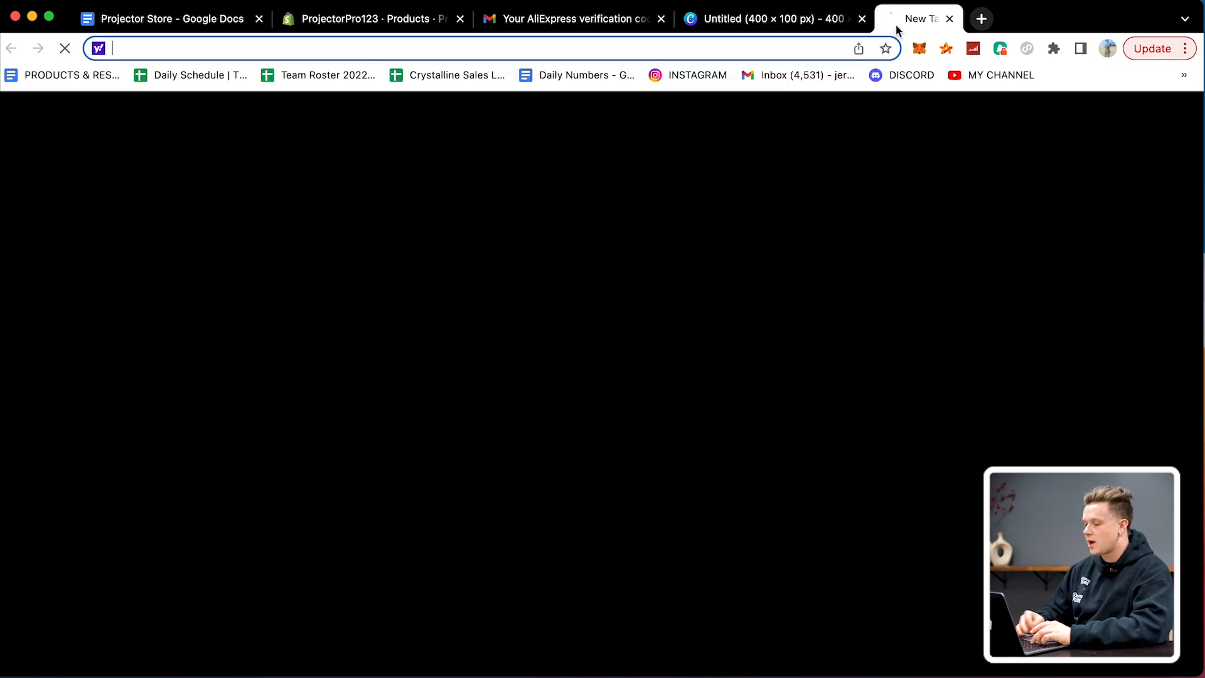
type("mini projector")
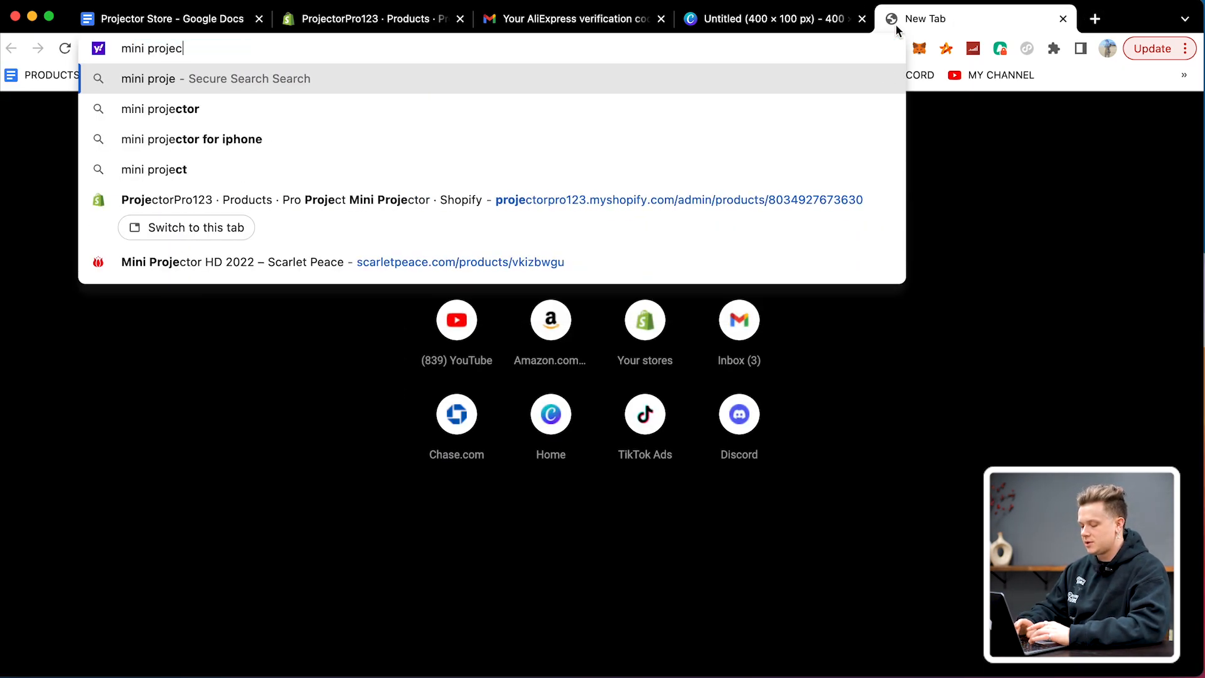
key("Return")
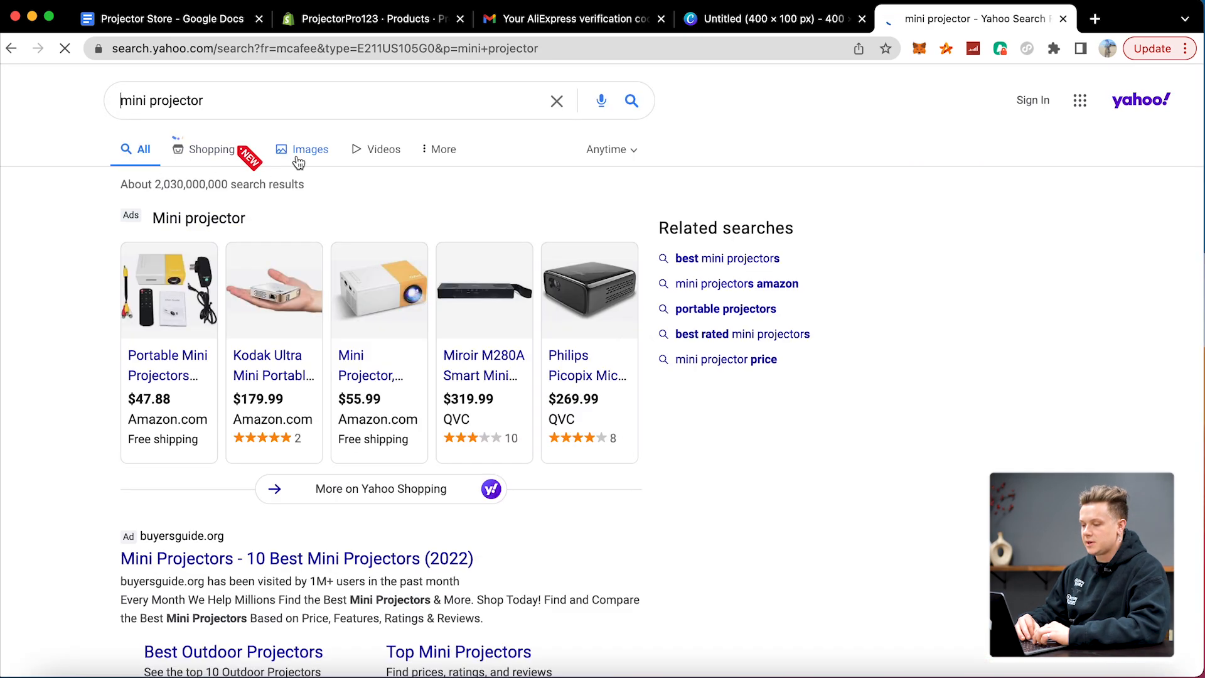
left_click(302, 149)
scroll(487, 337, "down", 1)
scroll(489, 344, "down", 10)
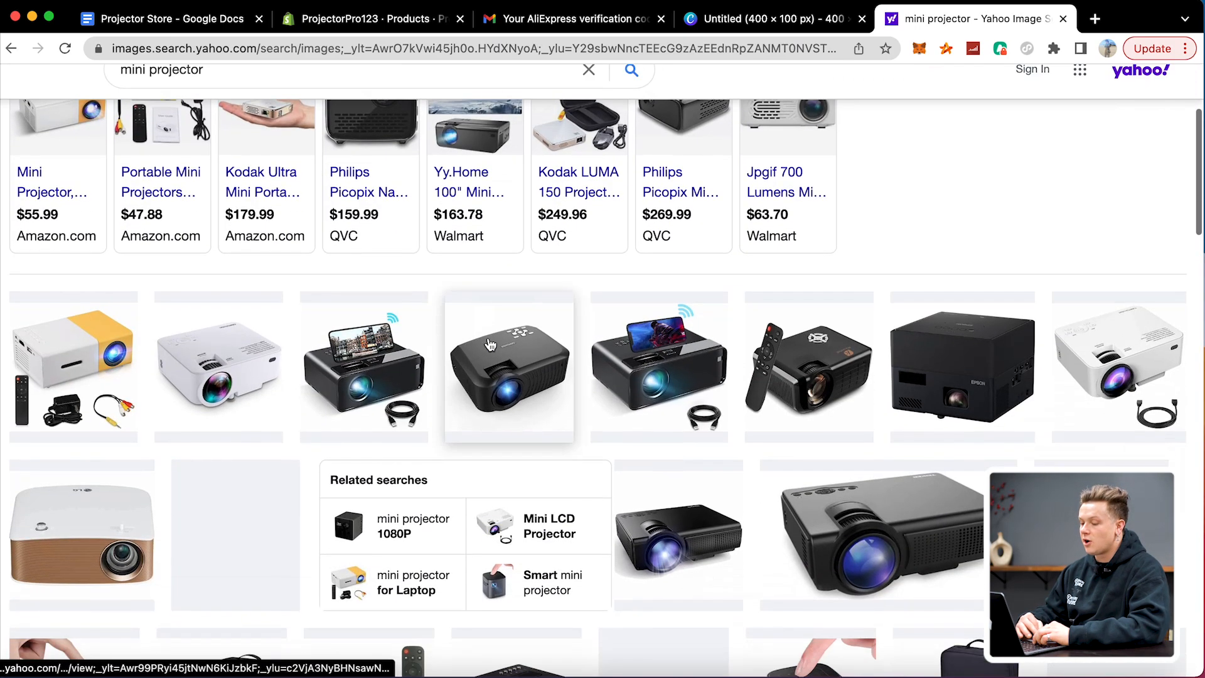
scroll(490, 344, "down", 1)
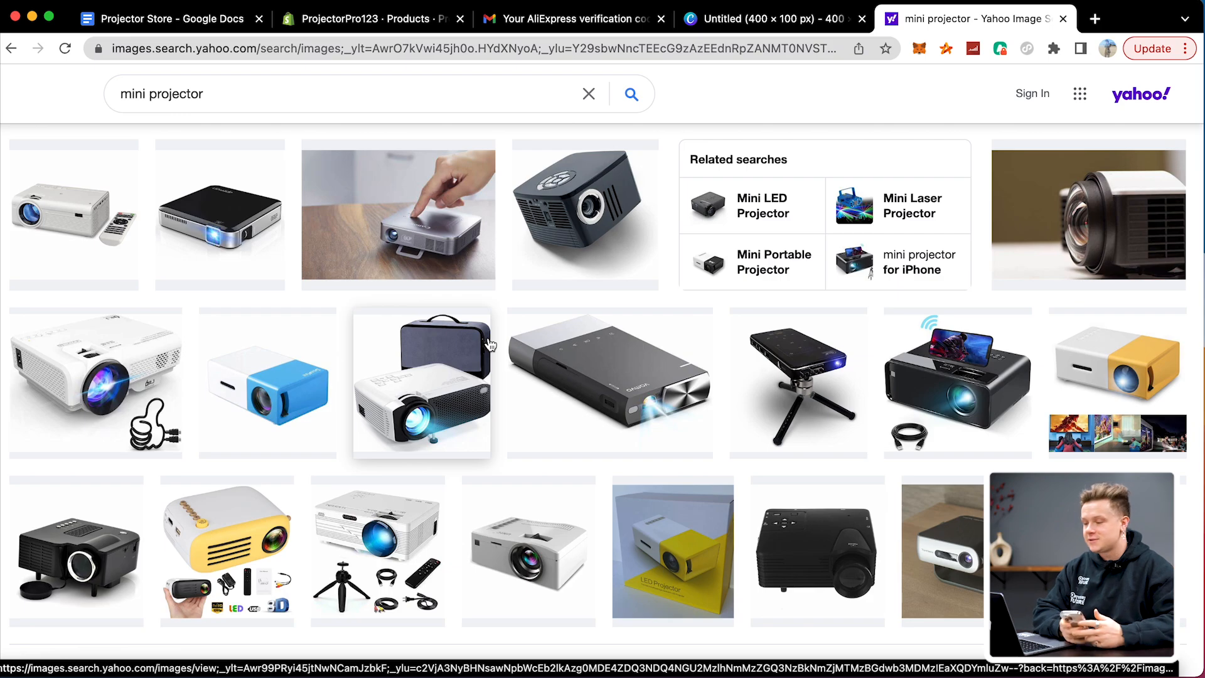
- Add the projector photos from the desktop to the product's media in Shopify and select the first image
left_click(386, 25)
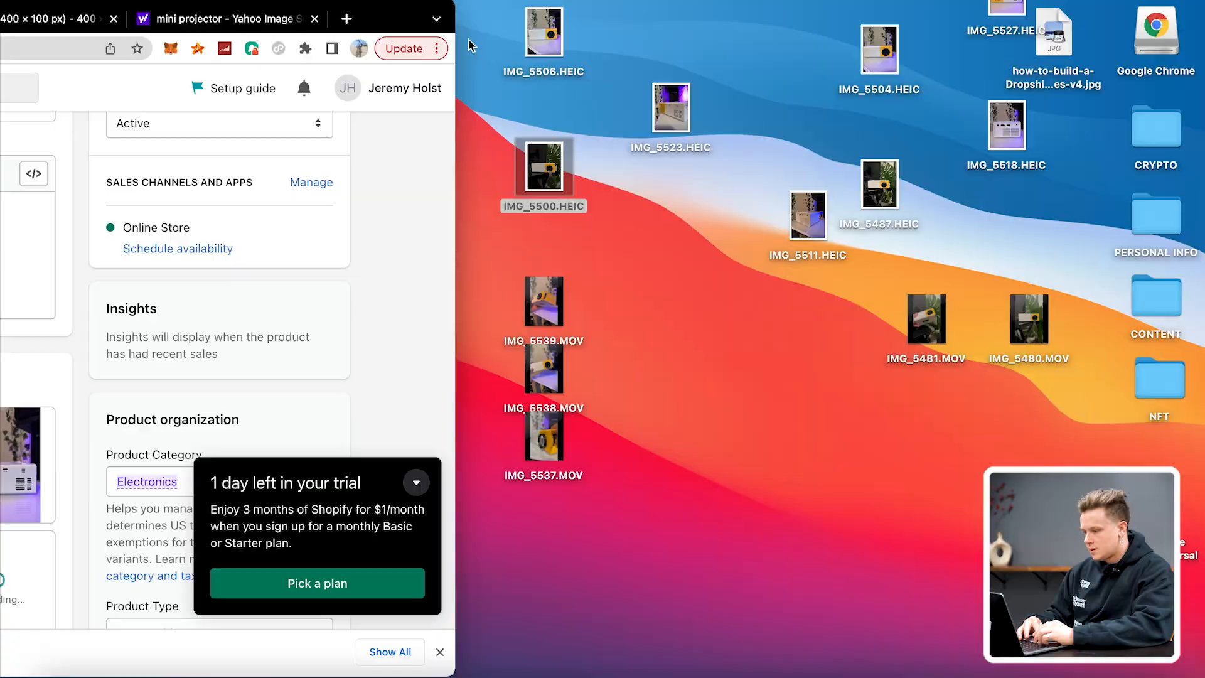
left_click_drag(413, 29, 1064, 29)
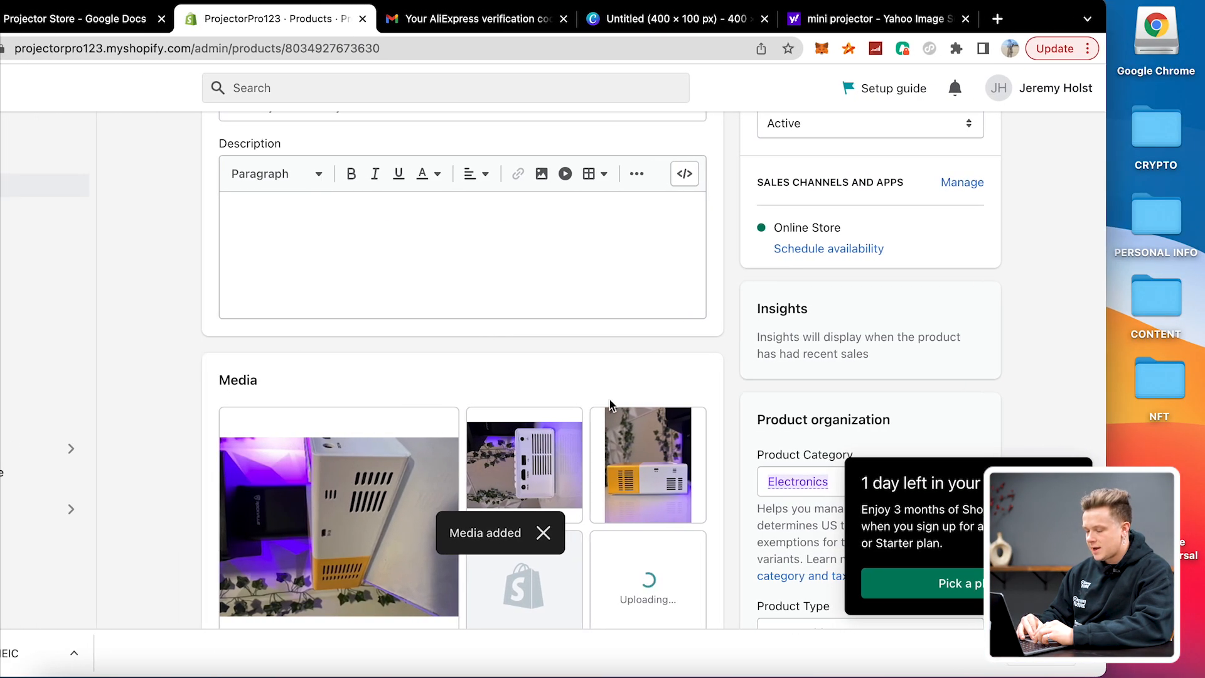
scroll(609, 404, "down", 3)
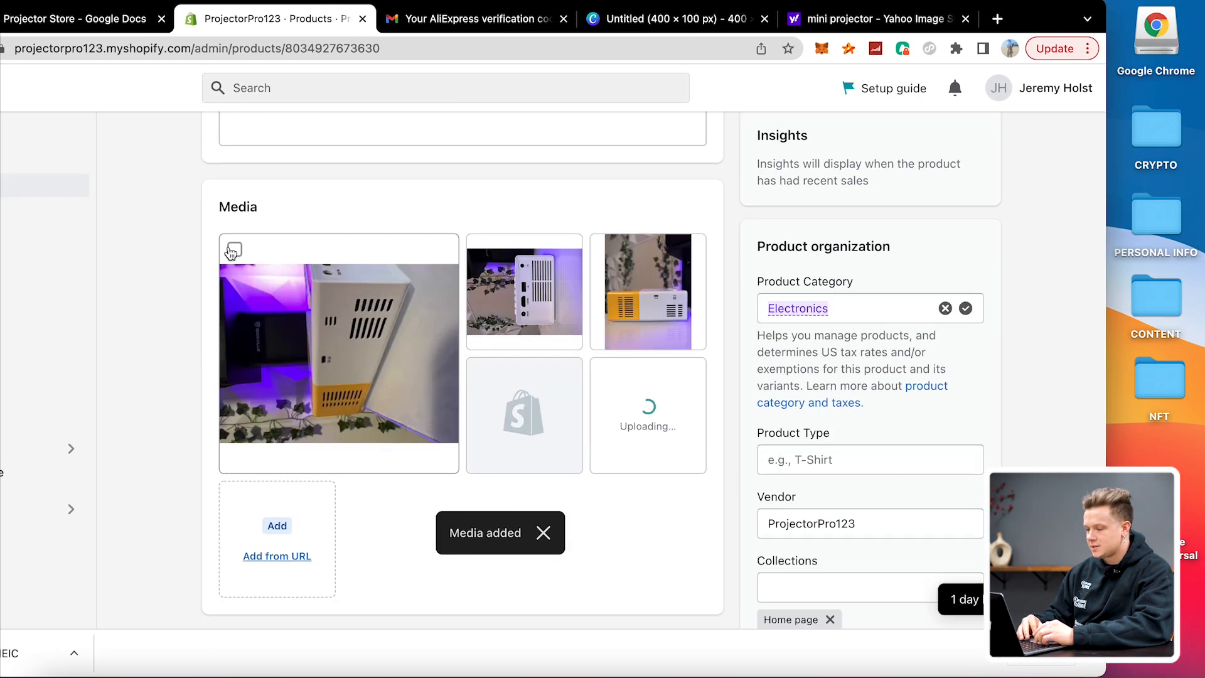
left_click(234, 251)
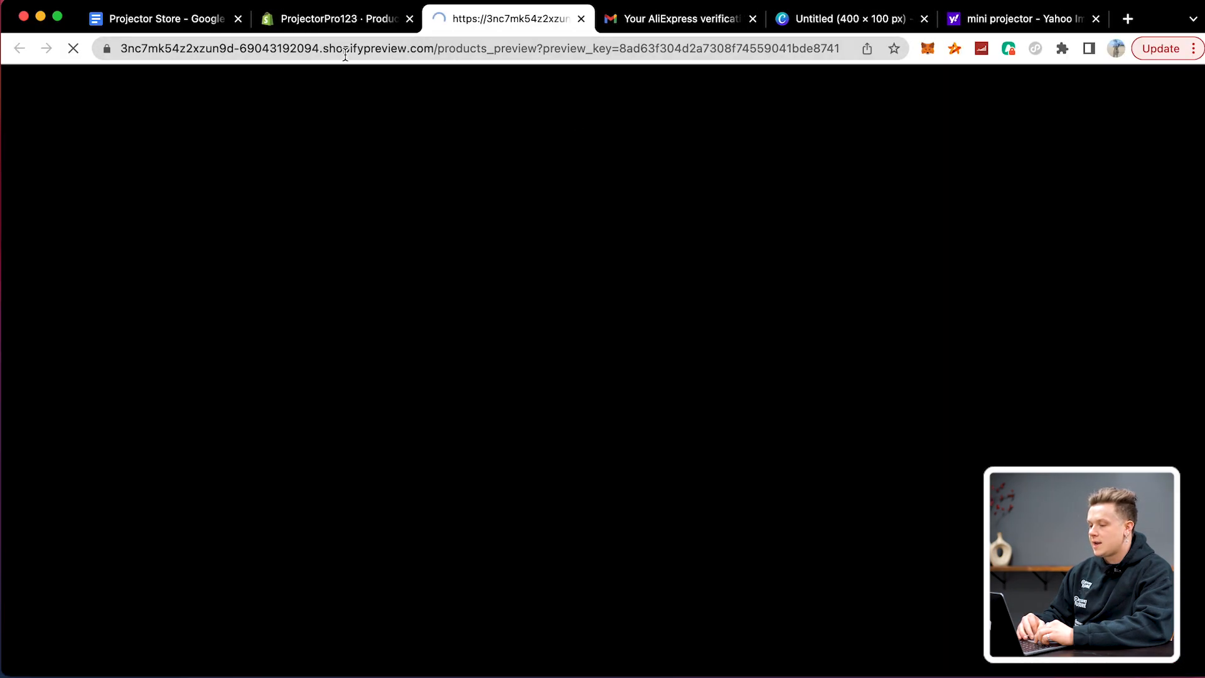
- Review the product page preview, checking the photos, sale price, variant options and lower sections
scroll(691, 250, "down", 3)
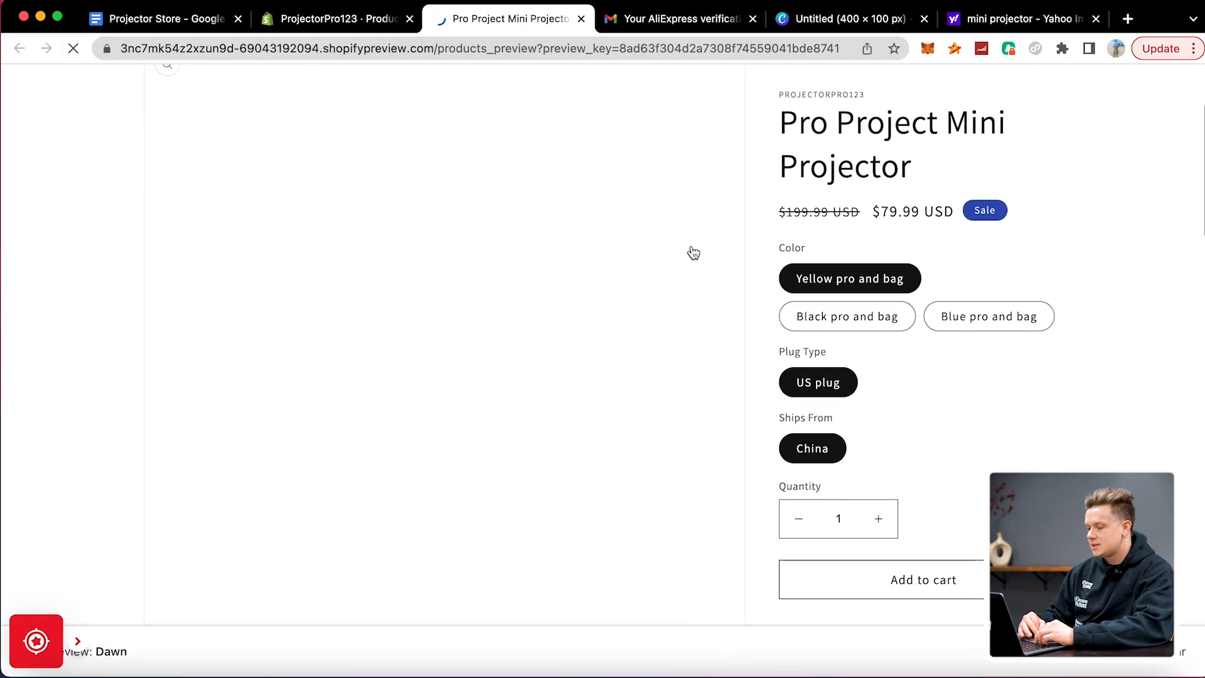
scroll(693, 253, "down", 10)
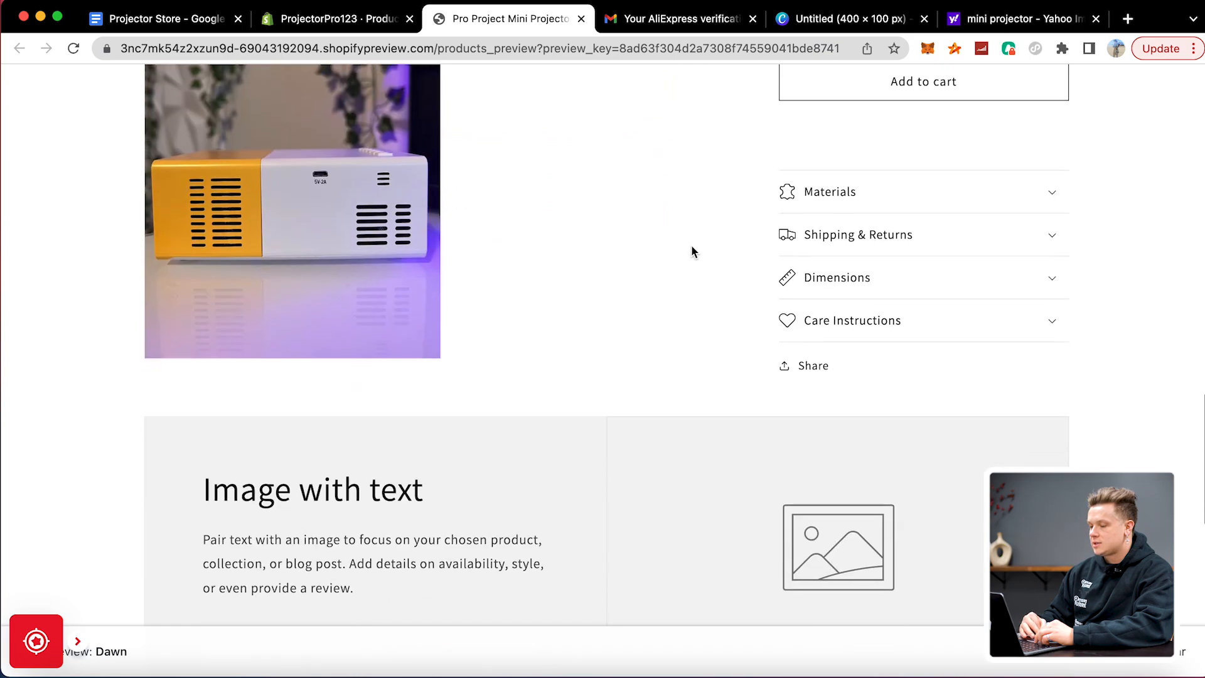
scroll(693, 253, "up", 11)
scroll(693, 252, "down", 3)
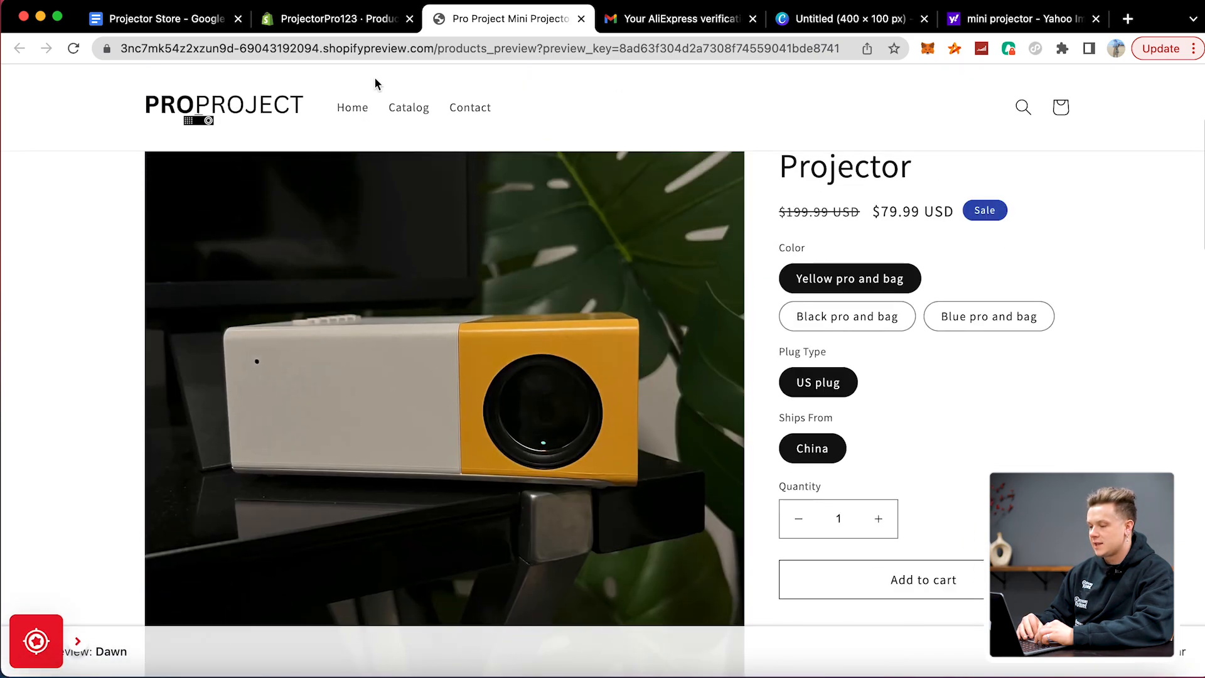
- Delete the Ships From option from the product in the Shopify admin and save the changes
left_click(344, 21)
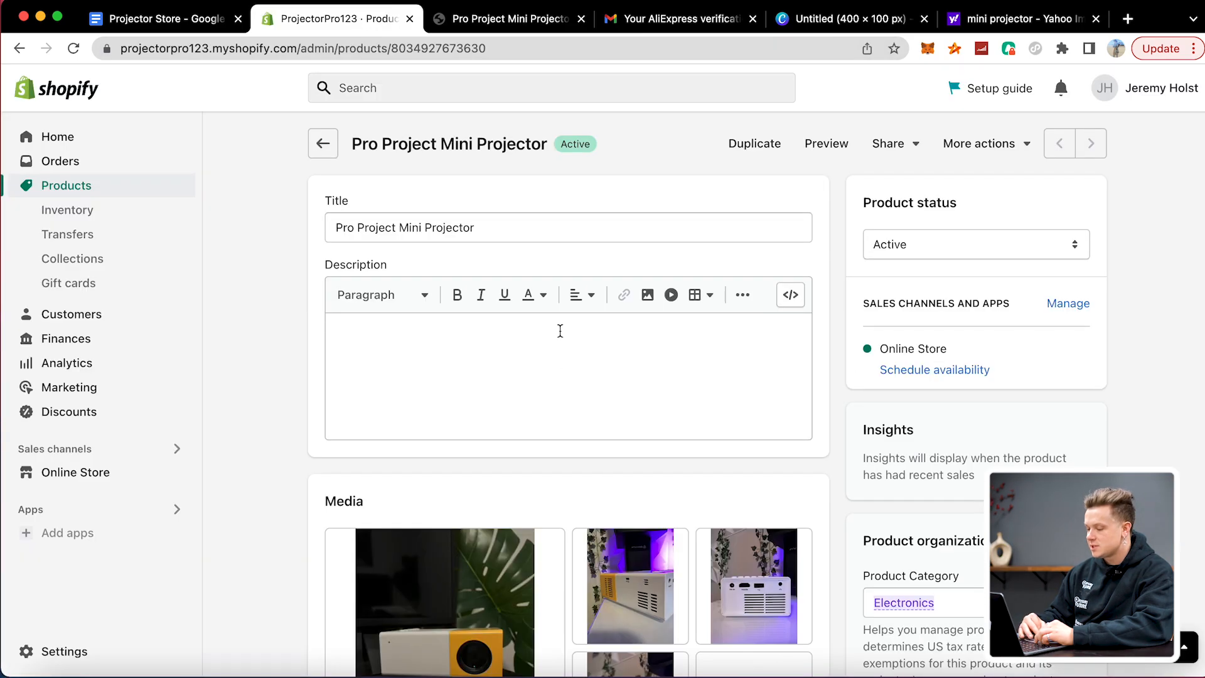
scroll(596, 389, "down", 10)
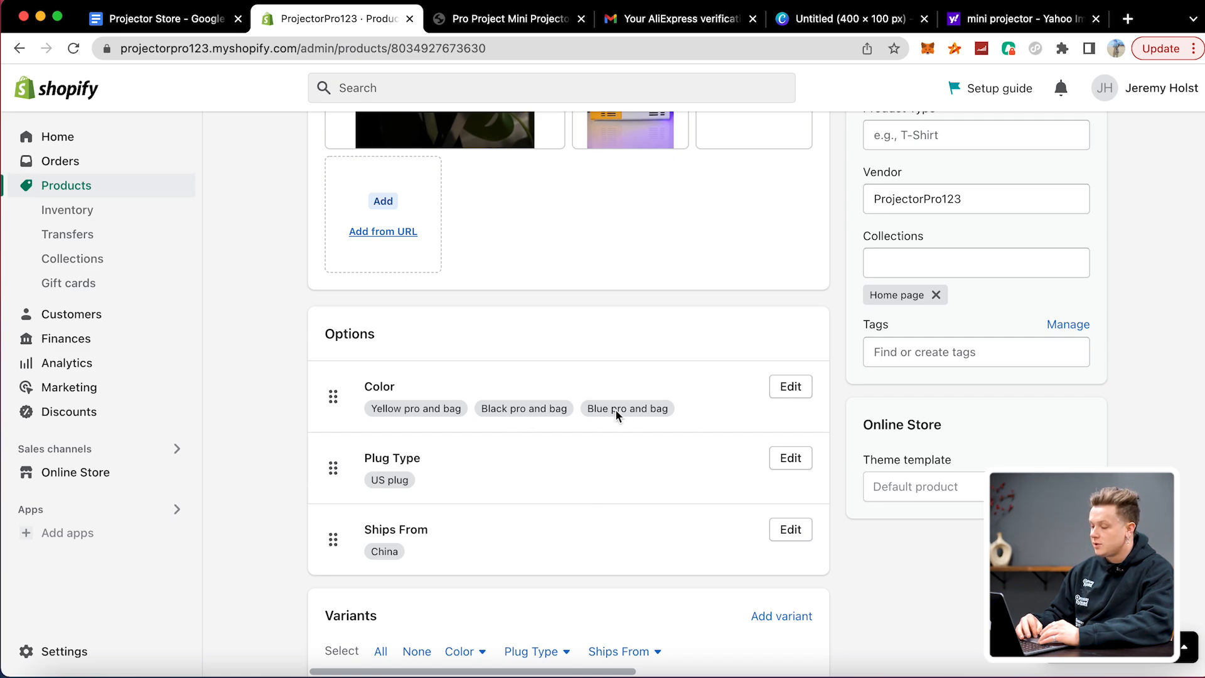
scroll(687, 460, "up", 4)
scroll(686, 460, "down", 1)
scroll(688, 476, "down", 3)
scroll(688, 481, "down", 3)
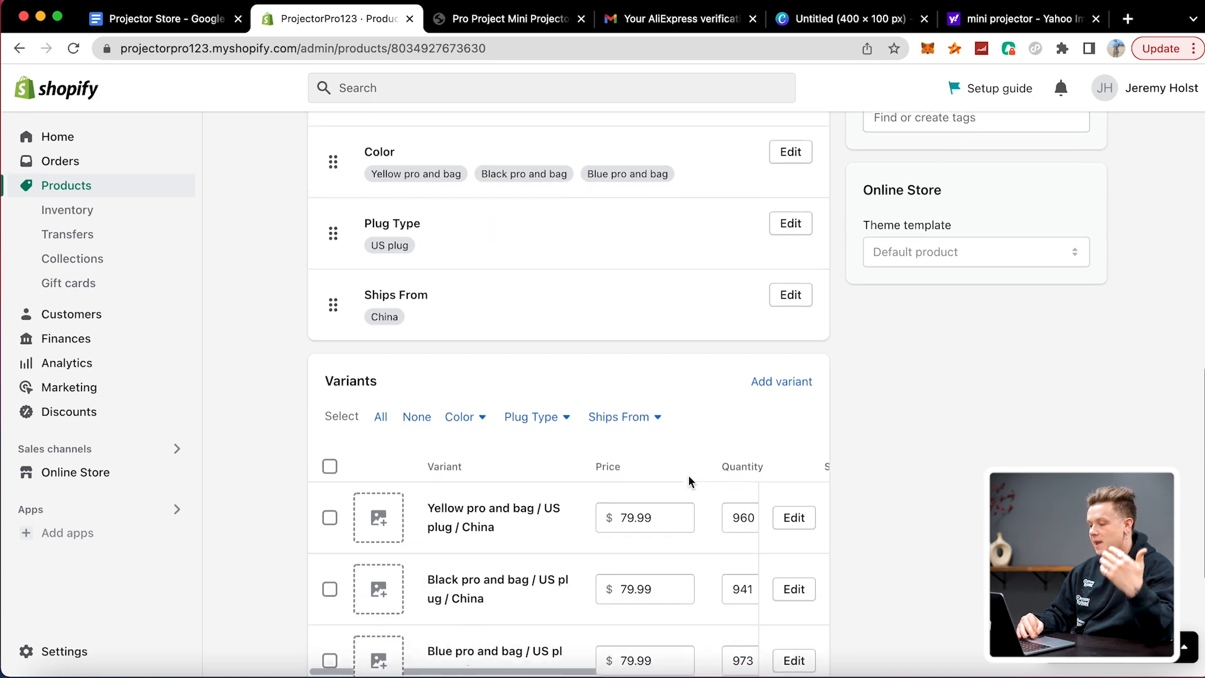
left_click(790, 290)
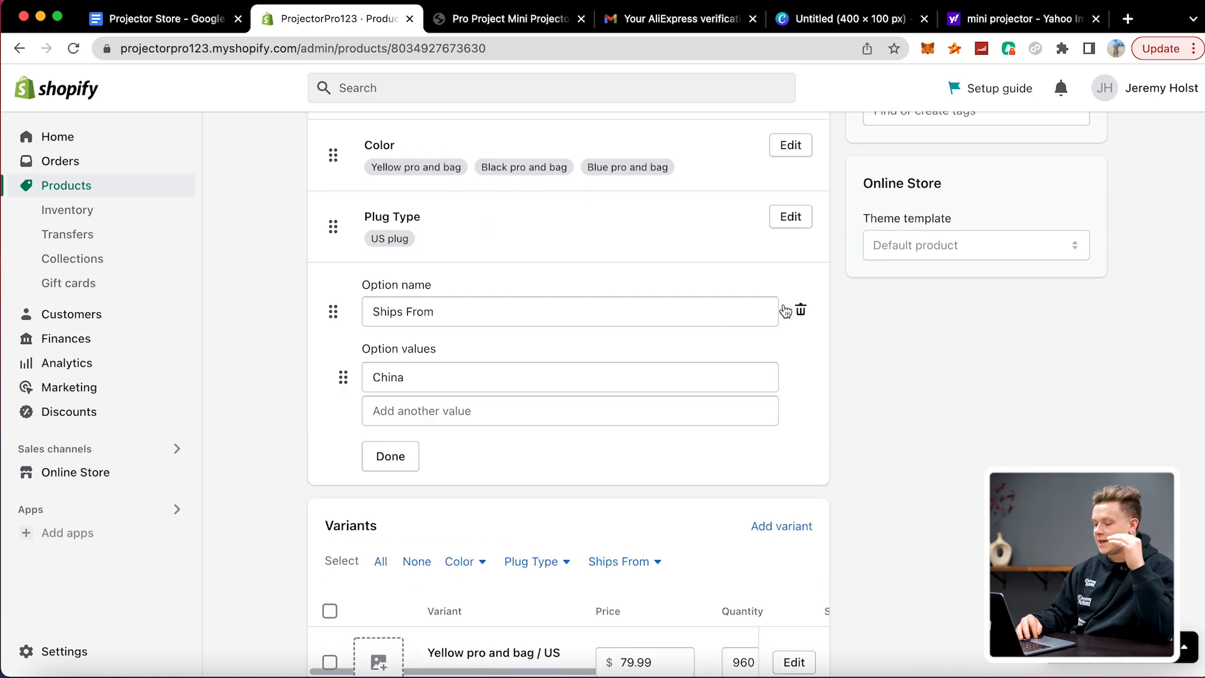
left_click(800, 310)
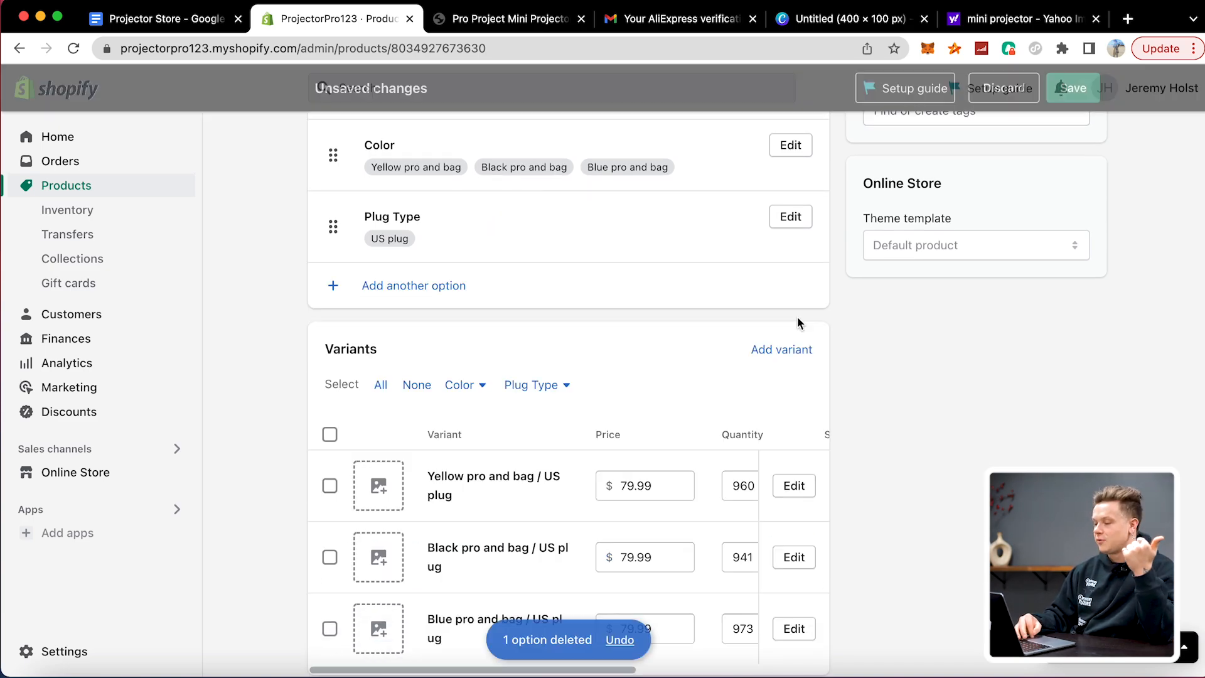
left_click(1072, 88)
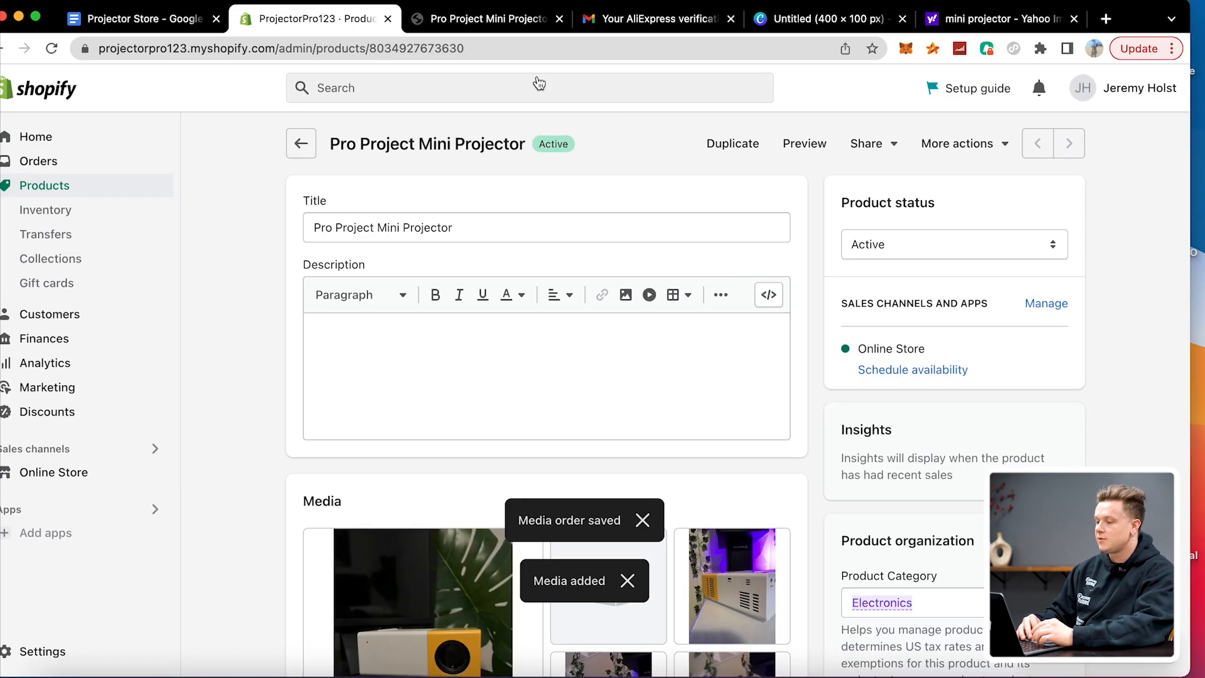
- Open giphy.com in place of the product page preview
scroll(628, 177, "down", 3)
left_click(496, 18)
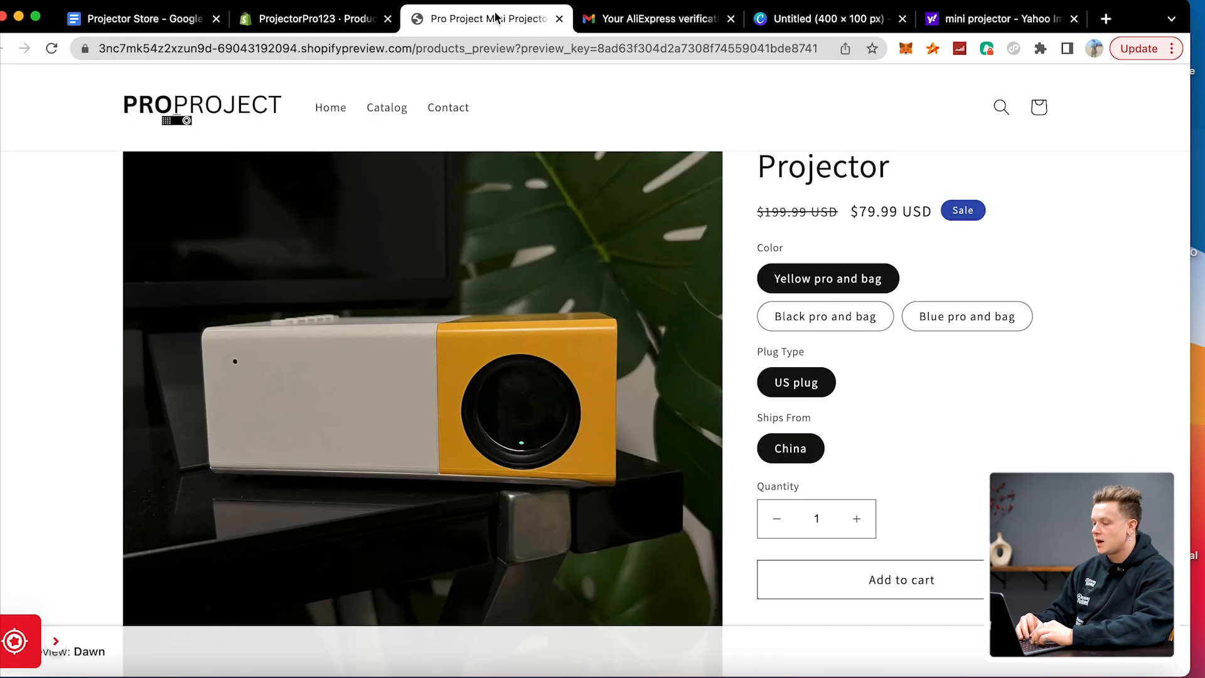
left_click(544, 39)
type("gi")
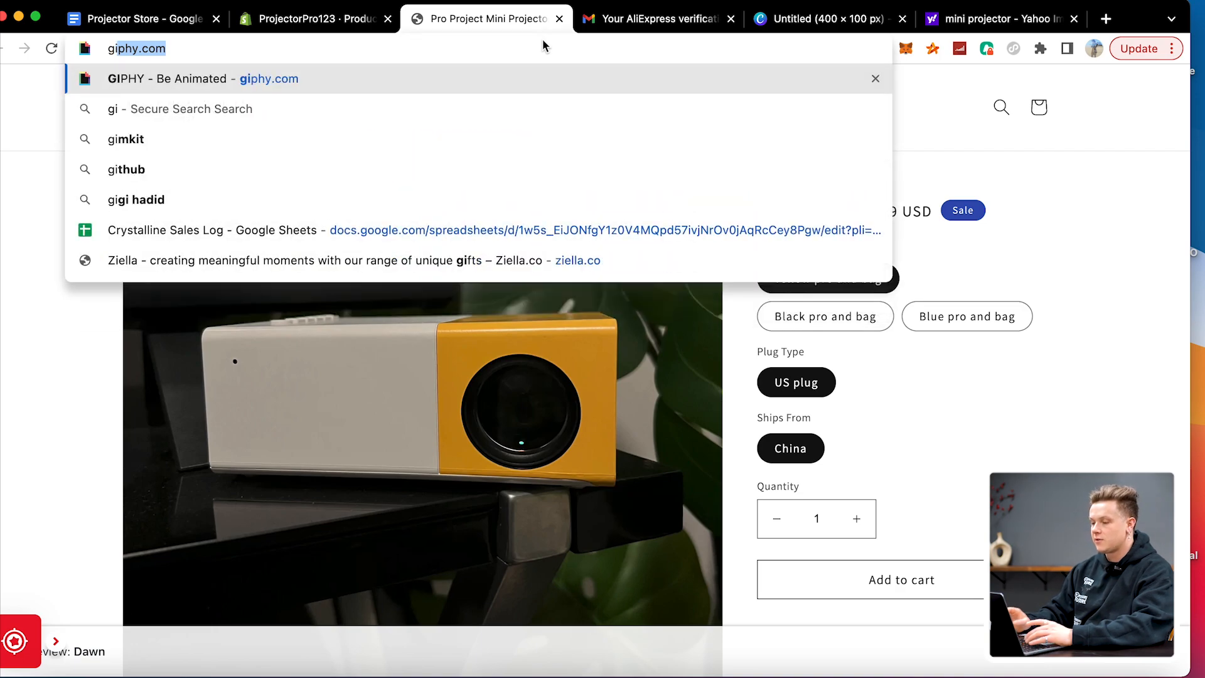
key("Return")
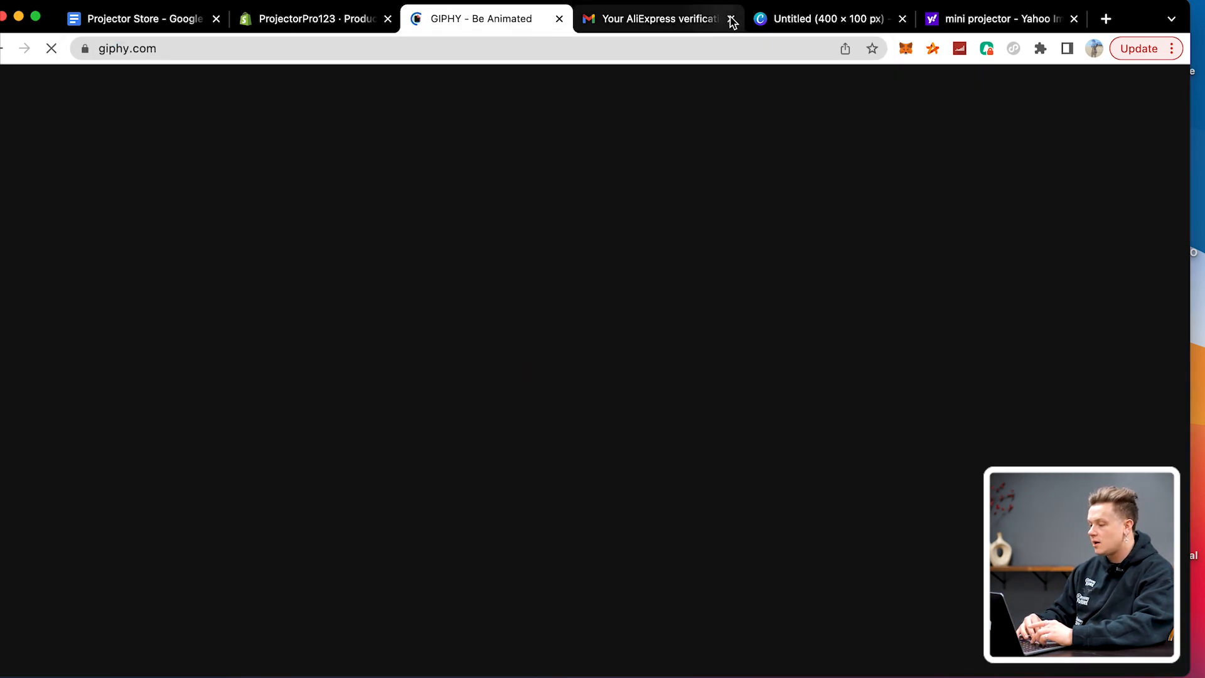
- Close the verification e-mail tab, open GIPHY's upload page and preview the projector video clips on the desktop
left_click(730, 18)
left_click(762, 97)
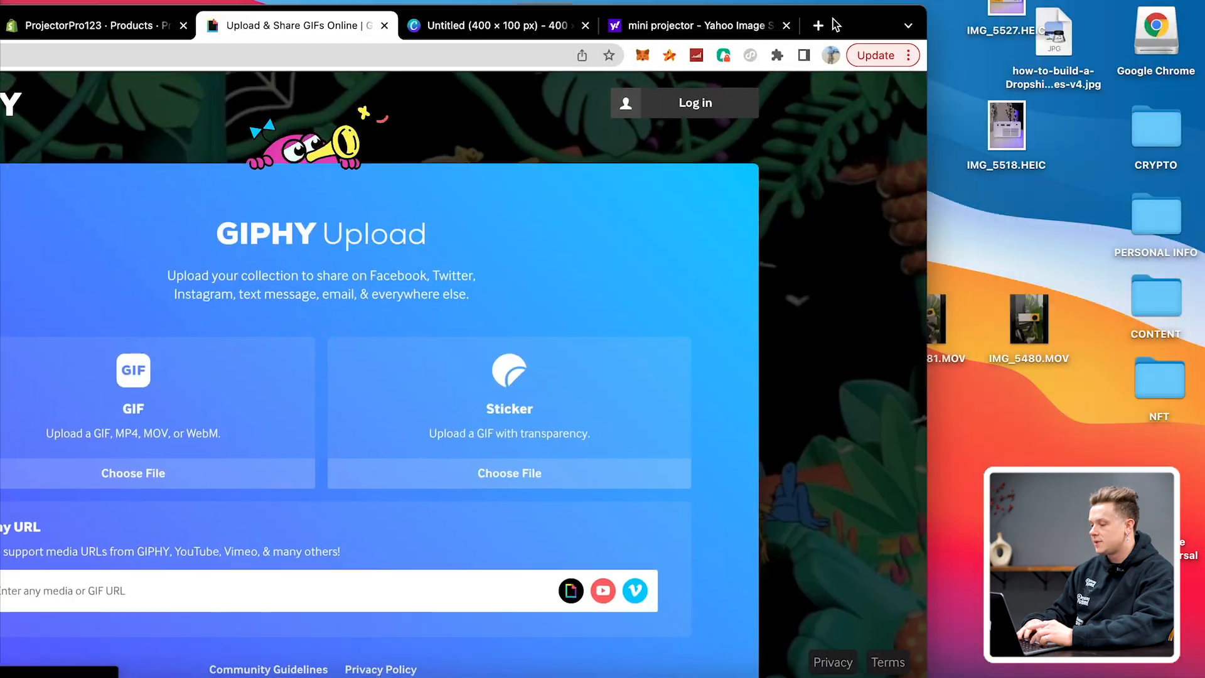
mouse_move(835, 25)
left_mouse_down()
mouse_move(610, 24)
mouse_move(813, 18)
left_mouse_up()
double_click(1029, 301)
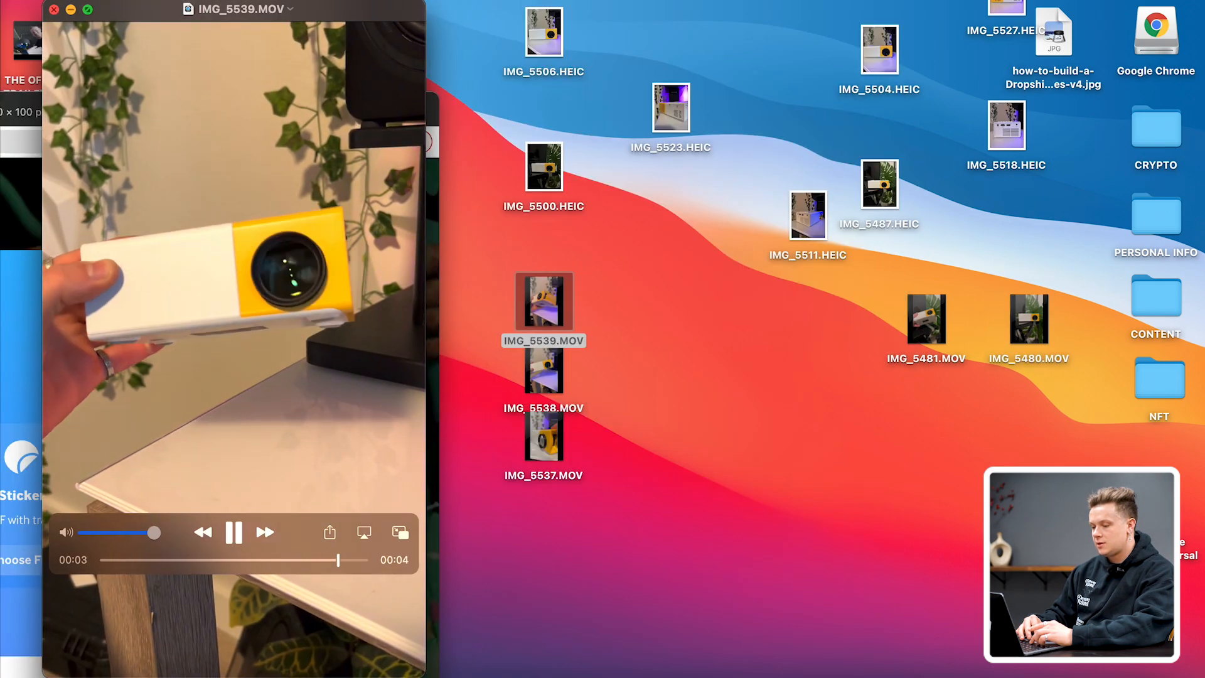
left_click(54, 10)
- Add the projector clip IMG_5481.MOV from the desktop to the GIPHY upload and close the preview of giphy.mp4
left_click_drag(375, 119, 543, 45)
left_click_drag(604, 173, 425, 173)
left_click(543, 301)
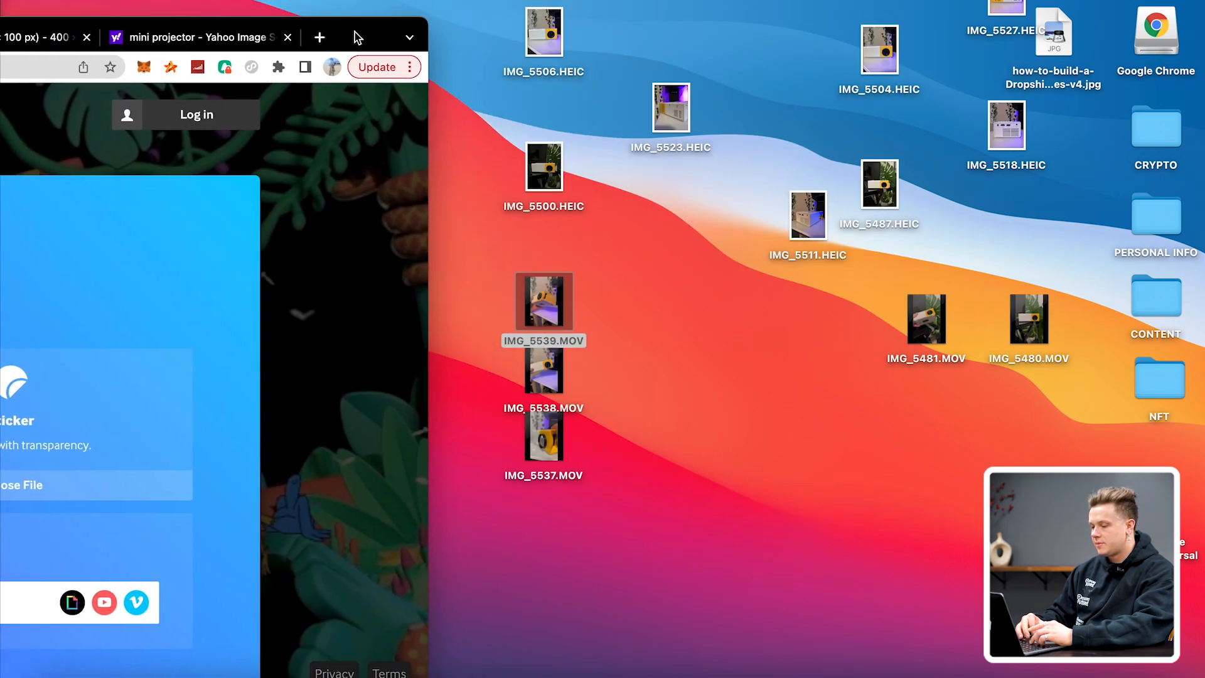
left_click_drag(543, 301, 34, 344)
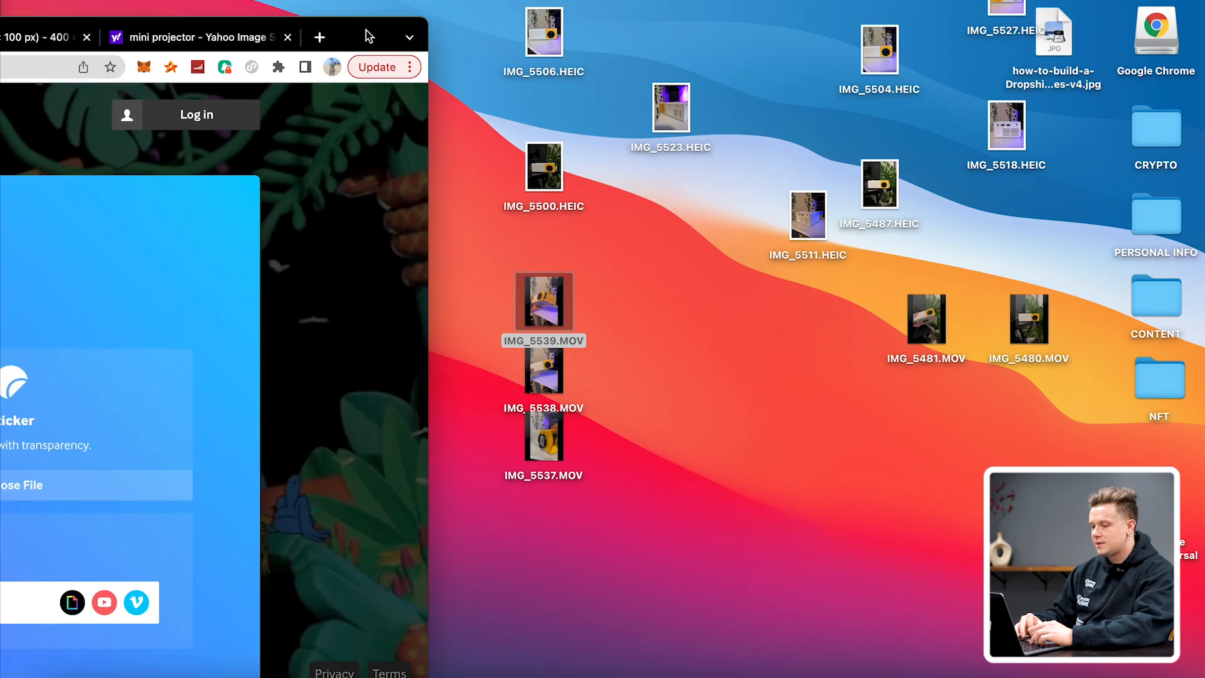
left_click_drag(366, 30, 1153, 12)
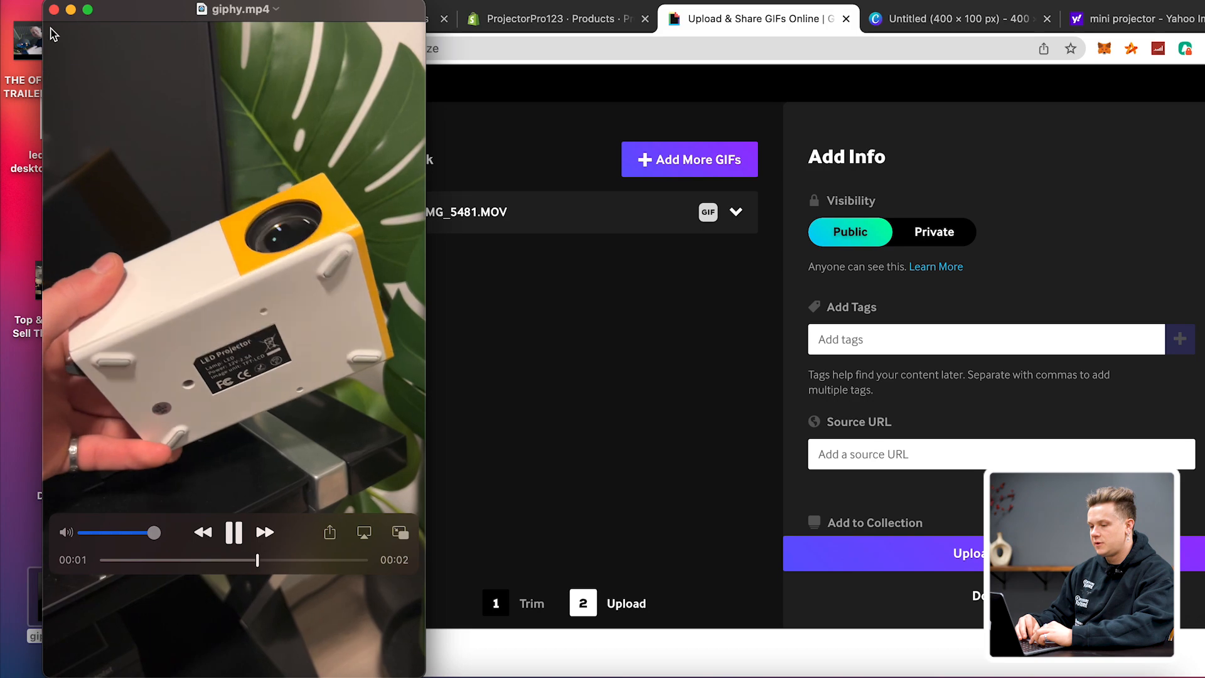
key("super+w")
- Upload giphy (1).gif and insert it into the product description in the Shopify admin at Product image (480px) size
left_click(571, 9)
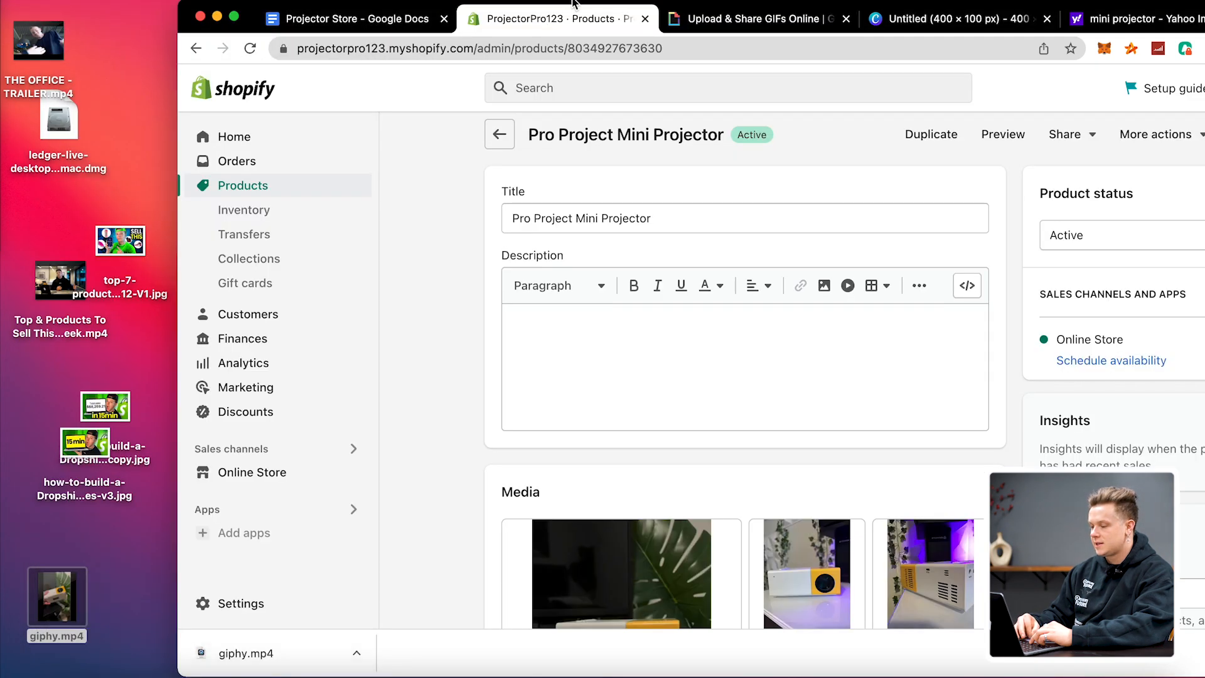
left_click(581, 335)
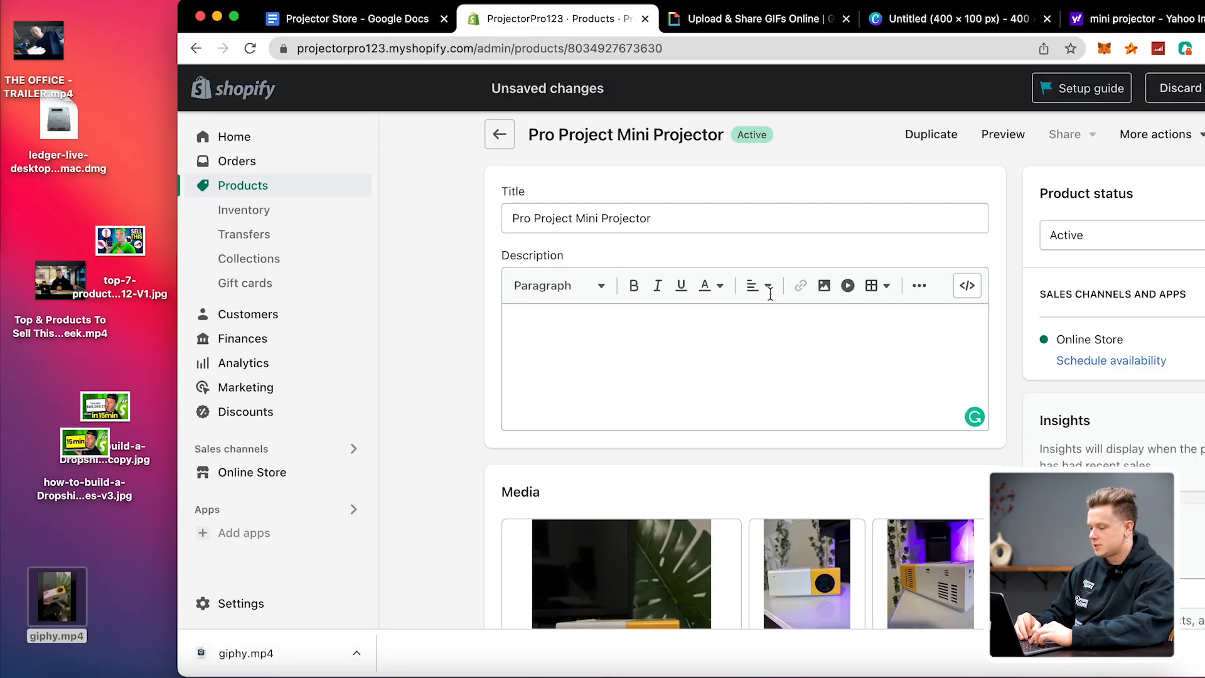
left_click(825, 285)
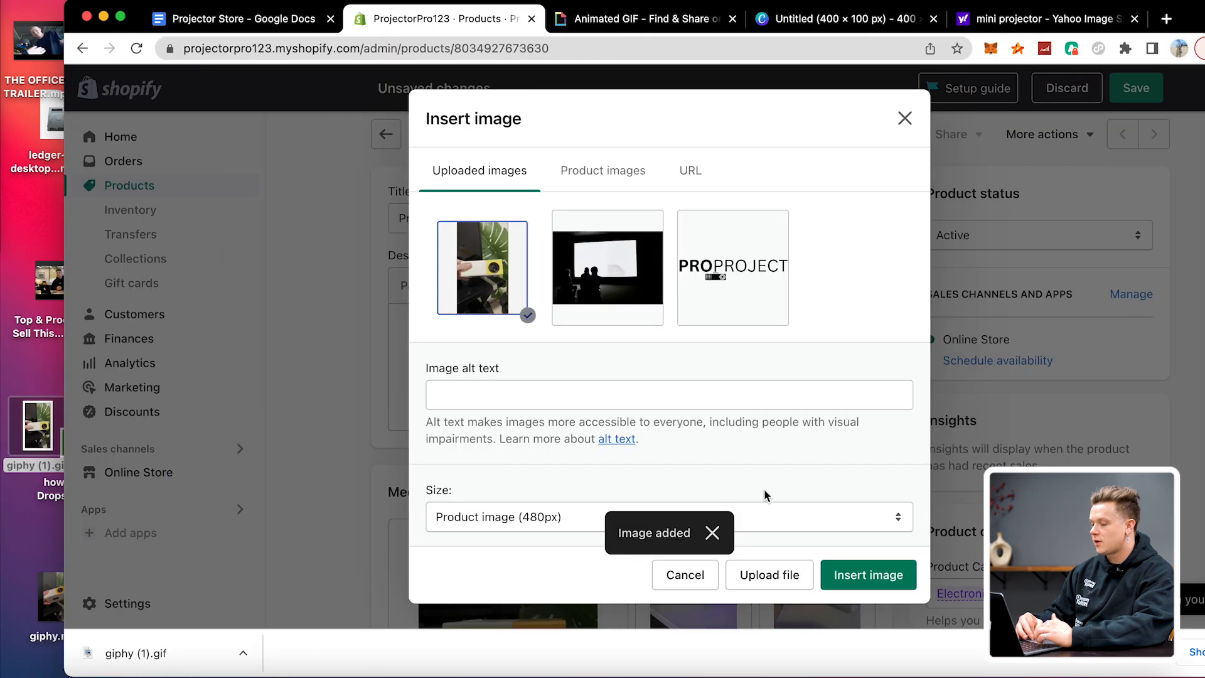
left_click(870, 573)
- Shrink the GIF in the description to about 60 percent of its size and add a blank line above it
scroll(607, 381, "up", 1)
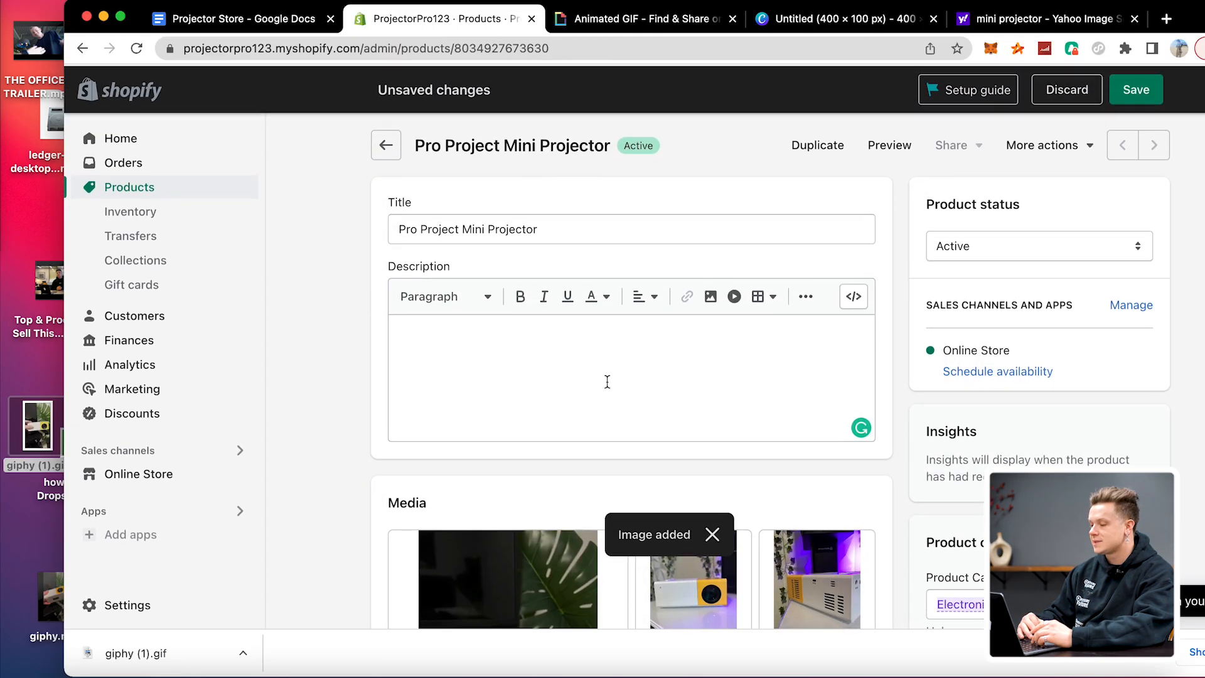
scroll(667, 360, "down", 2)
scroll(627, 467, "down", 3)
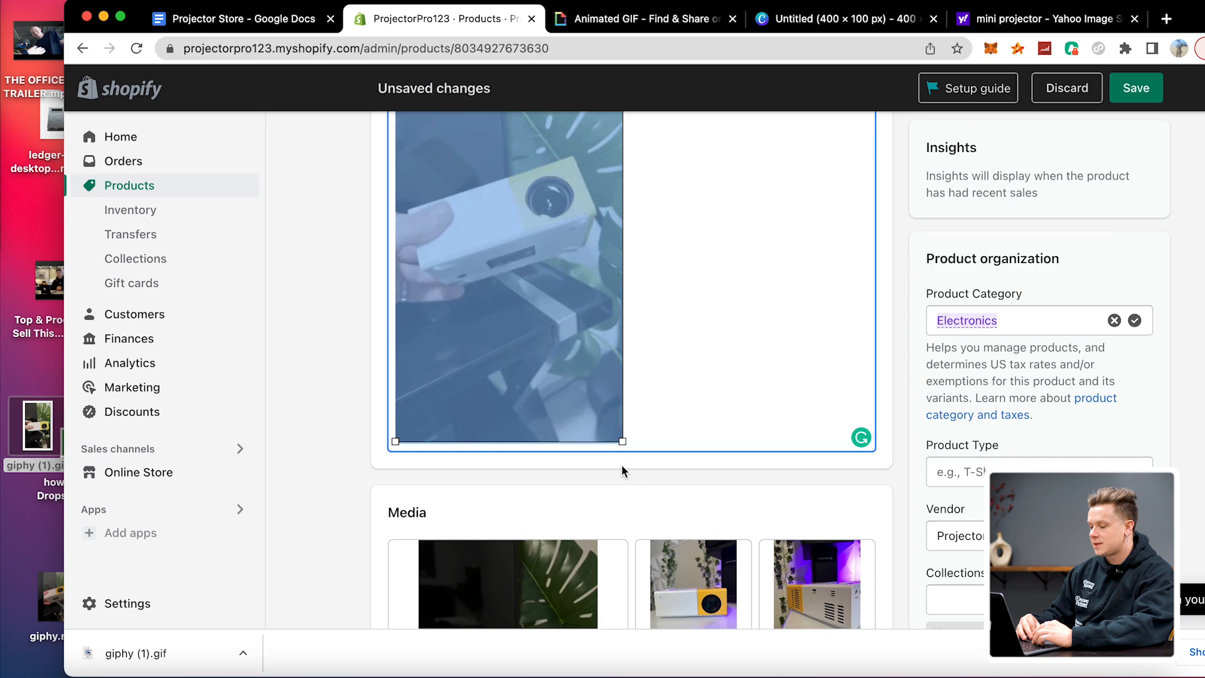
left_click_drag(621, 444, 531, 352)
scroll(531, 352, "up", 4)
scroll(532, 353, "up", 2)
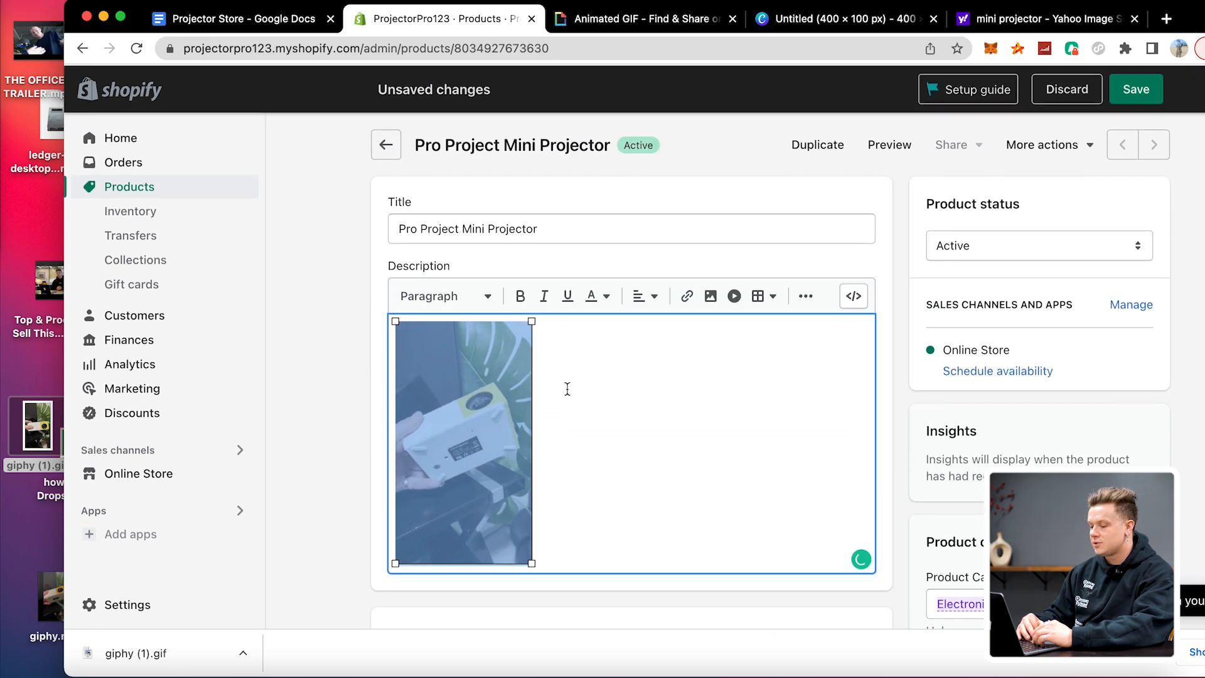
left_click(398, 331)
key("Return")
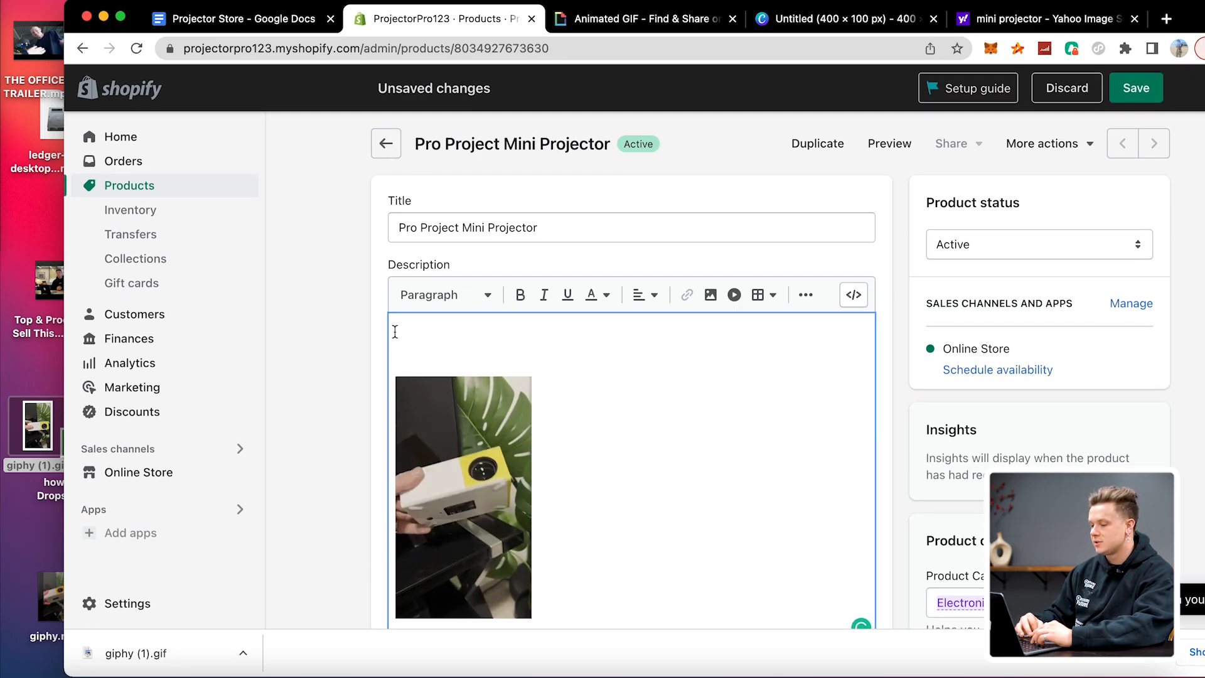
- Search the web for "mini projector +myshopify.com" in place of the GIPHY page
left_click(599, 19)
left_click(599, 51)
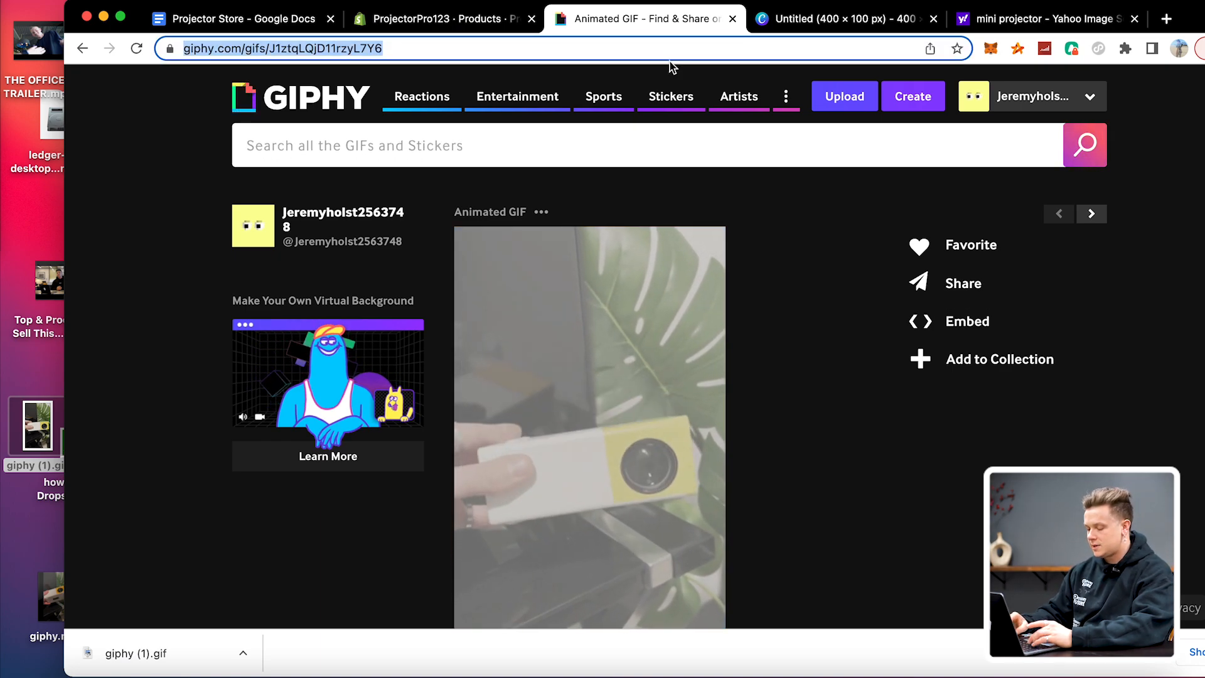
type("mini proje")
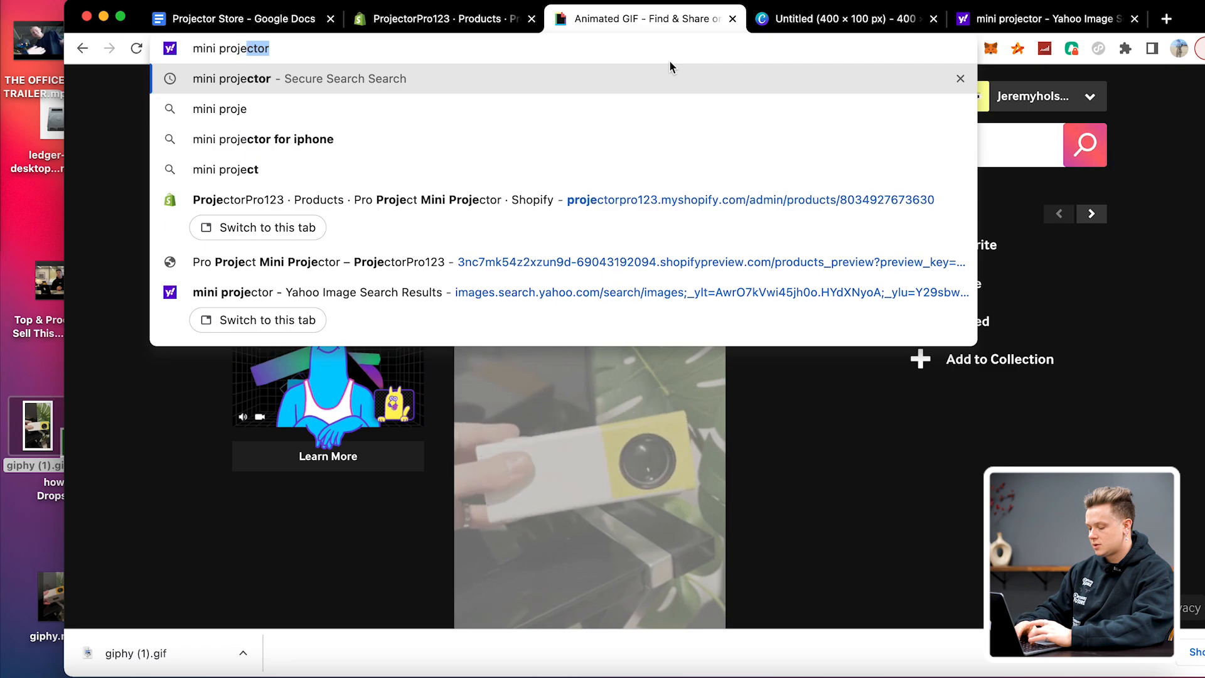
type("ctor +m")
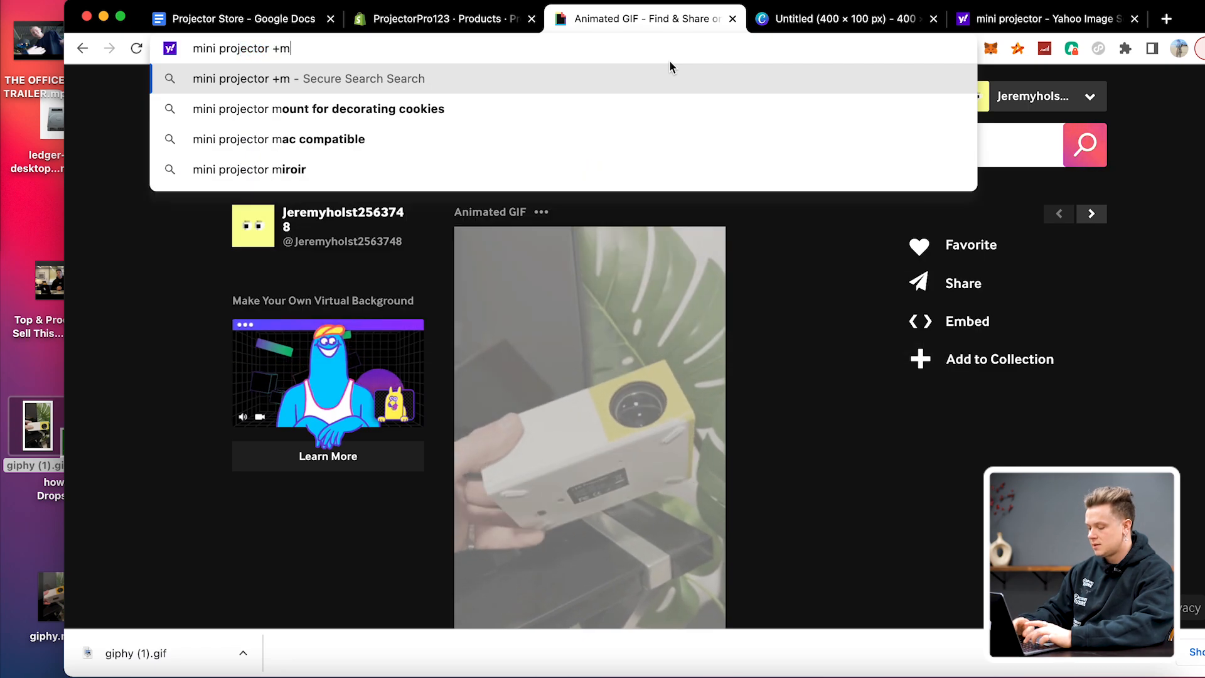
type("yshopify.com")
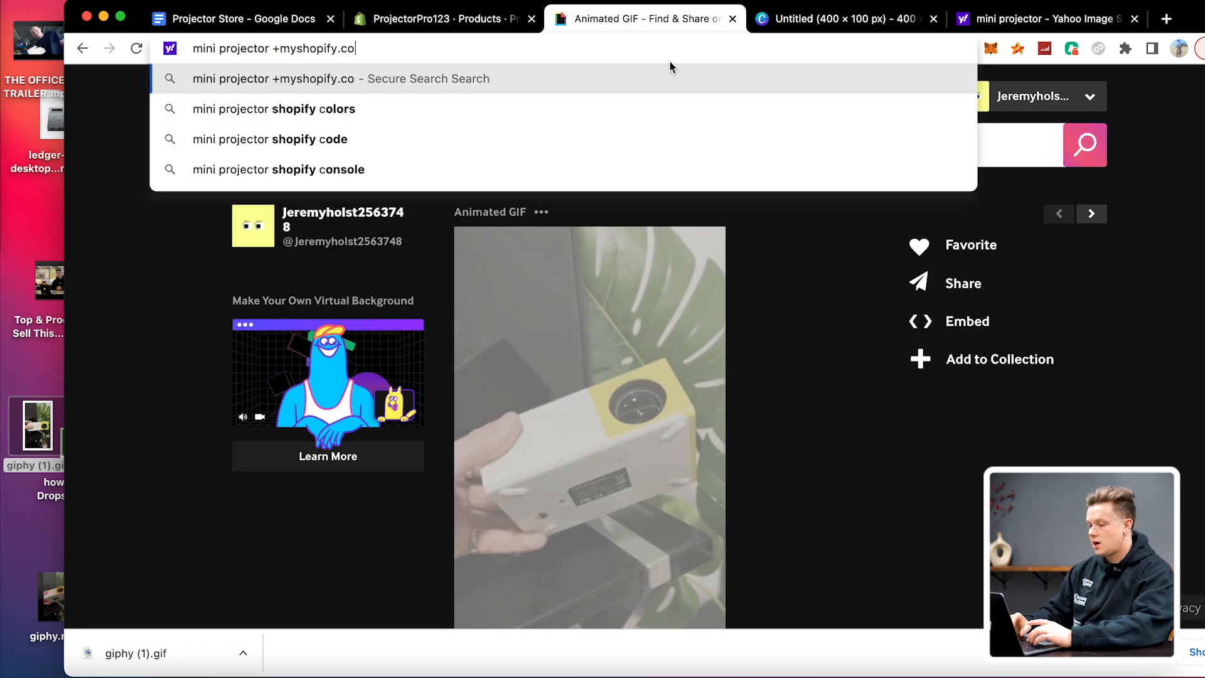
key("Return")
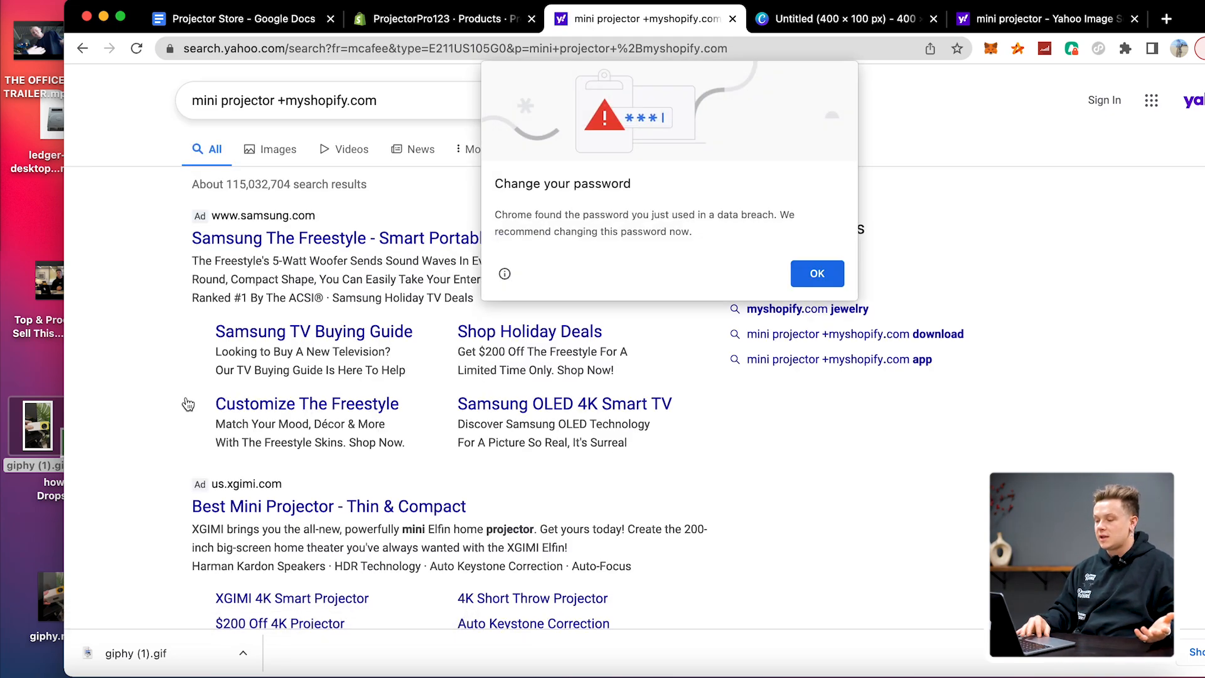
- Browse the search results for competing Shopify stores and open the Mini Projector product on portscent.myshopify.com
scroll(367, 340, "up", 5)
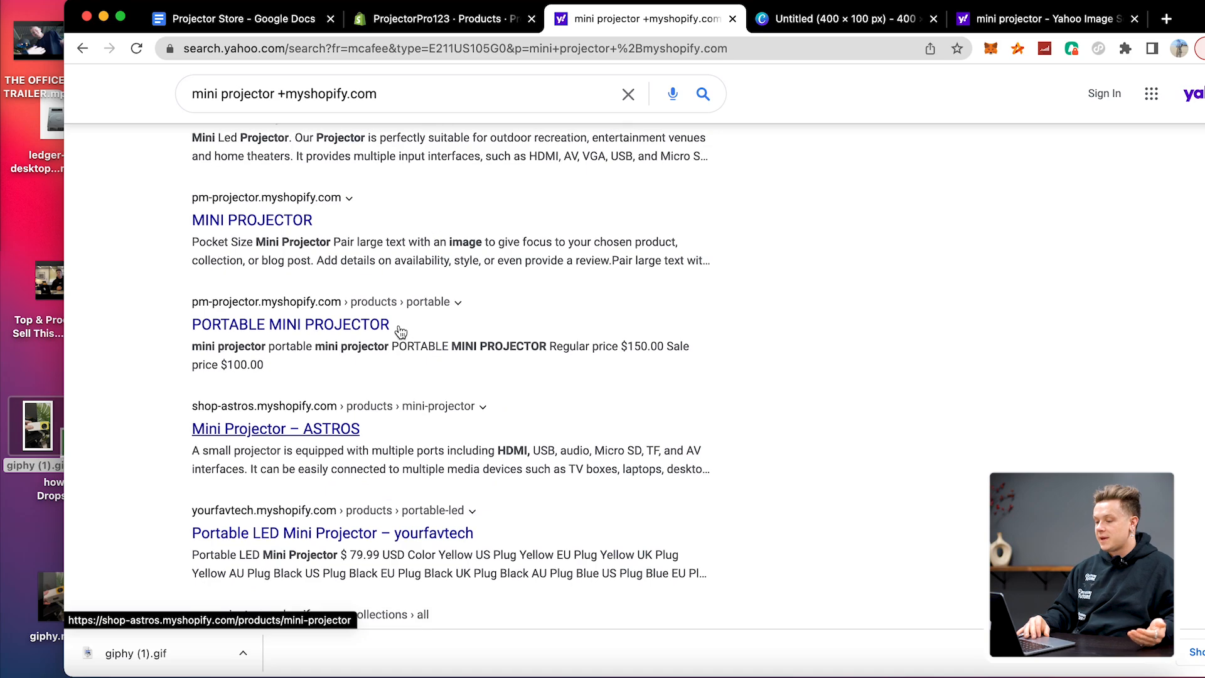
left_click(279, 249)
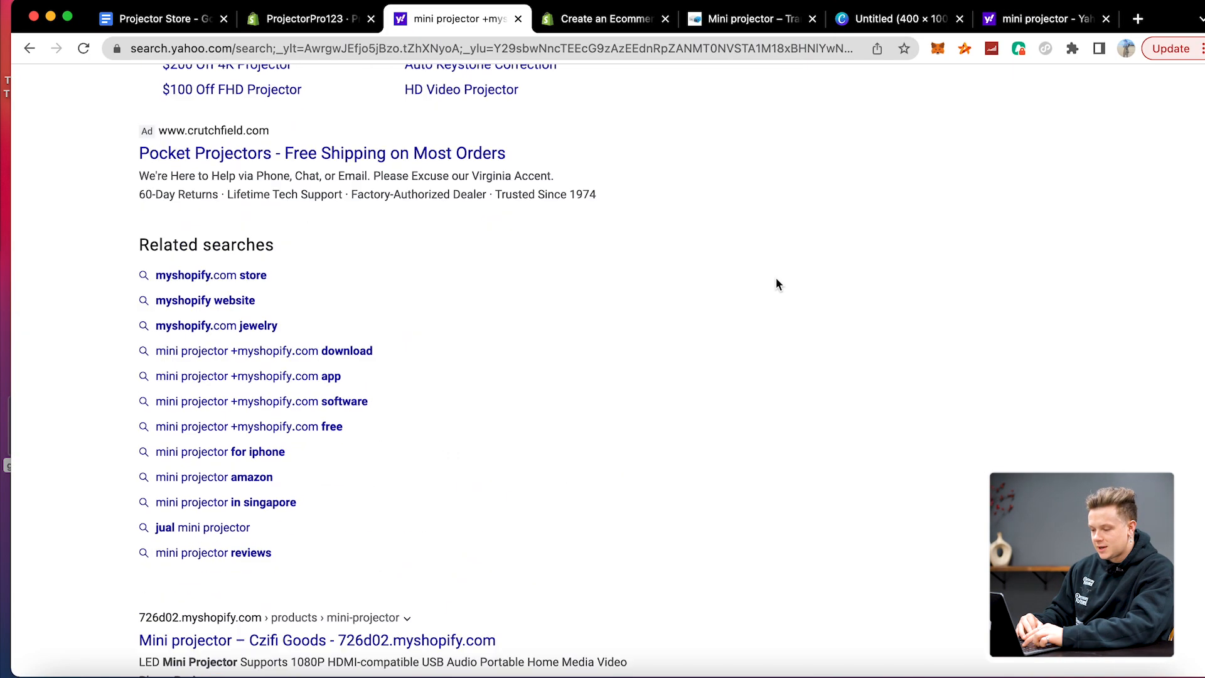
scroll(776, 277, "down", 5)
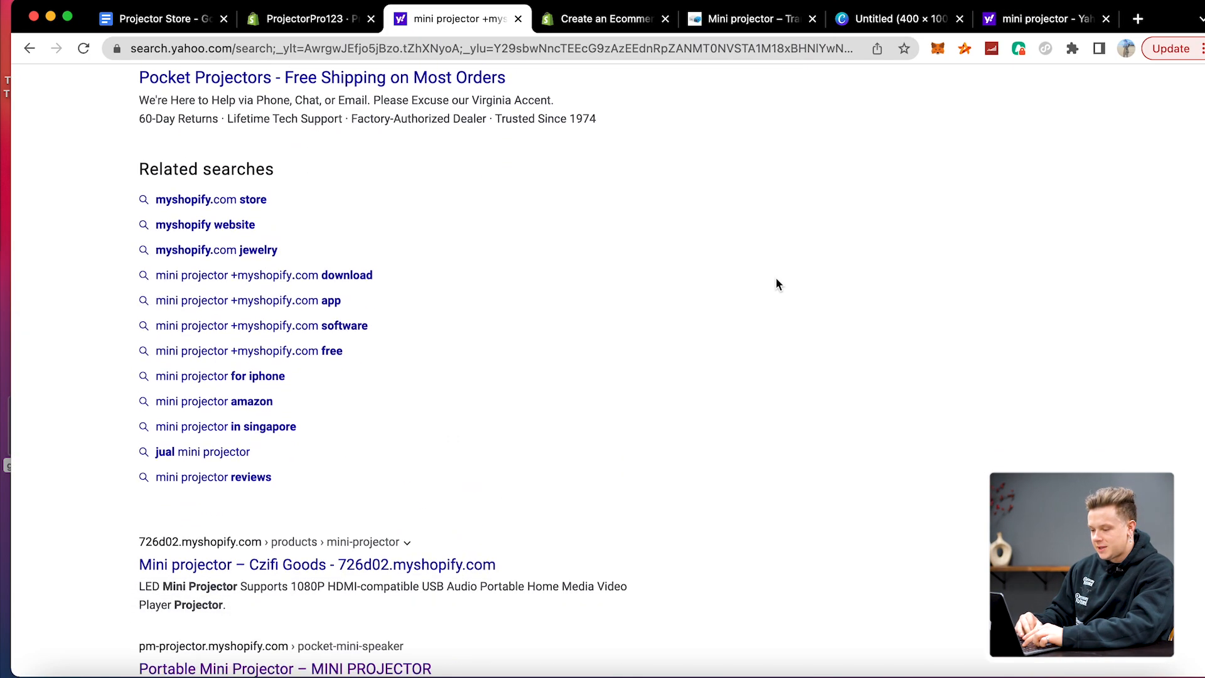
scroll(459, 394, "down", 3)
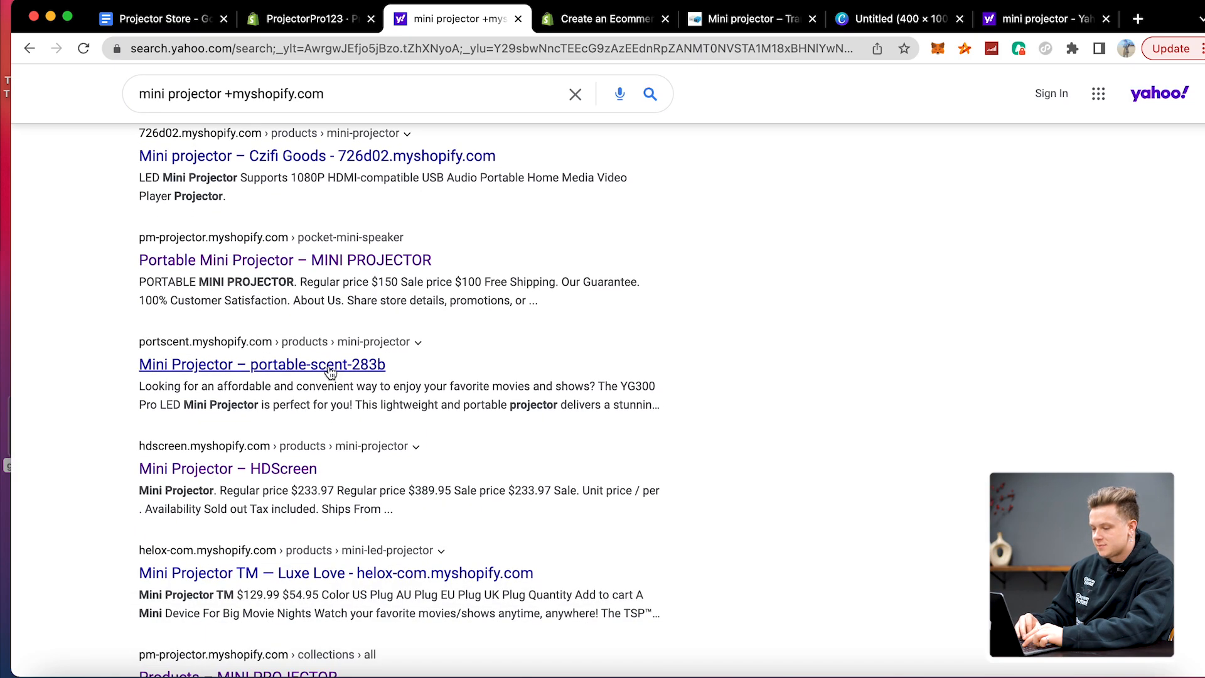
left_click(270, 286)
- Copy the YG300 Pro LED Mini Projector description paragraph from the portscent product page
scroll(651, 260, "down", 10)
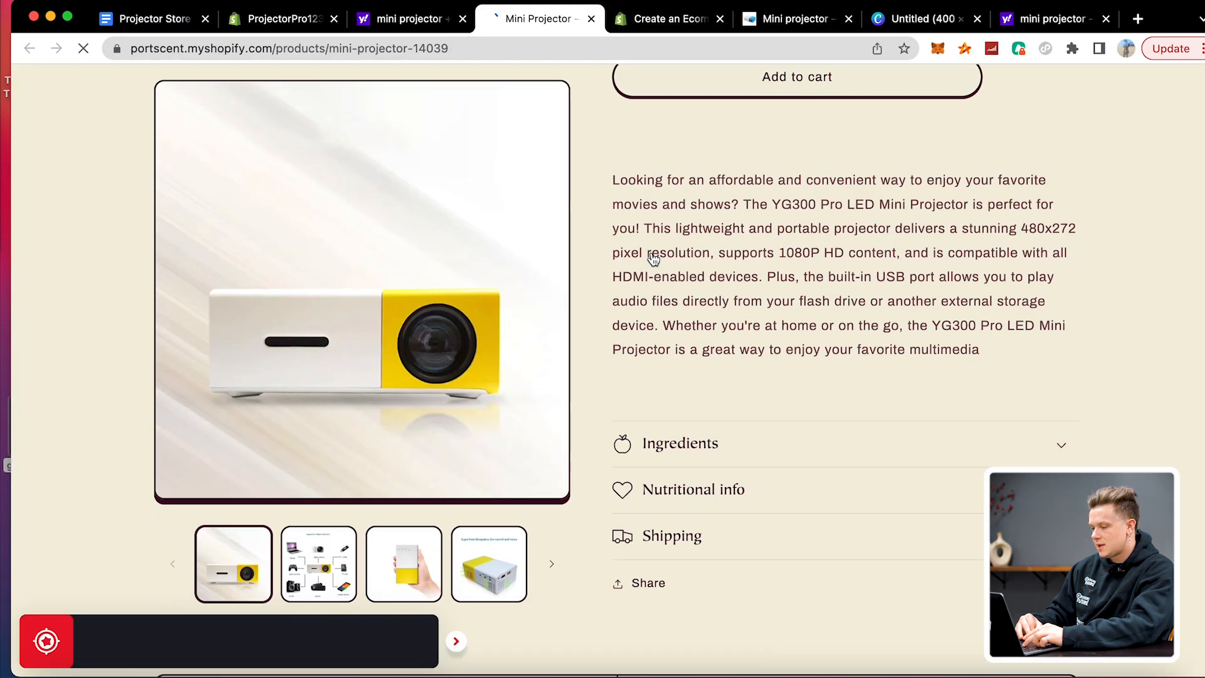
scroll(651, 252, "up", 2)
scroll(652, 253, "up", 2)
triple_click(719, 299)
key("super+c")
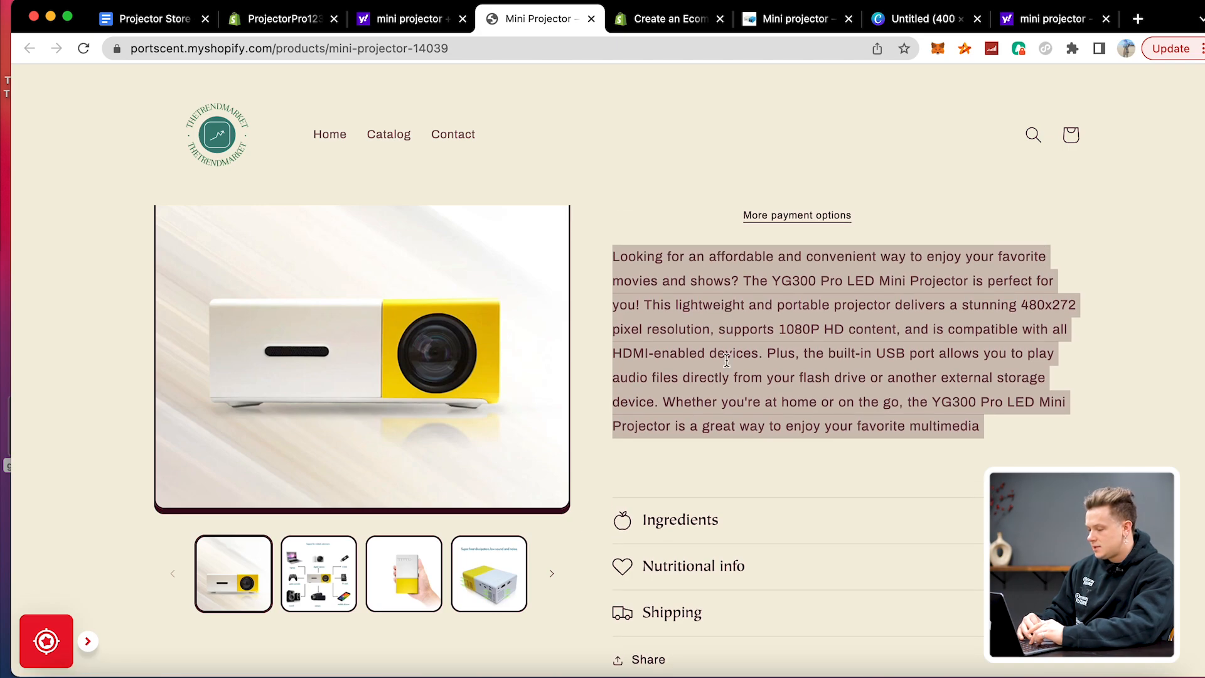
left_click(748, 540)
scroll(735, 534, "down", 2)
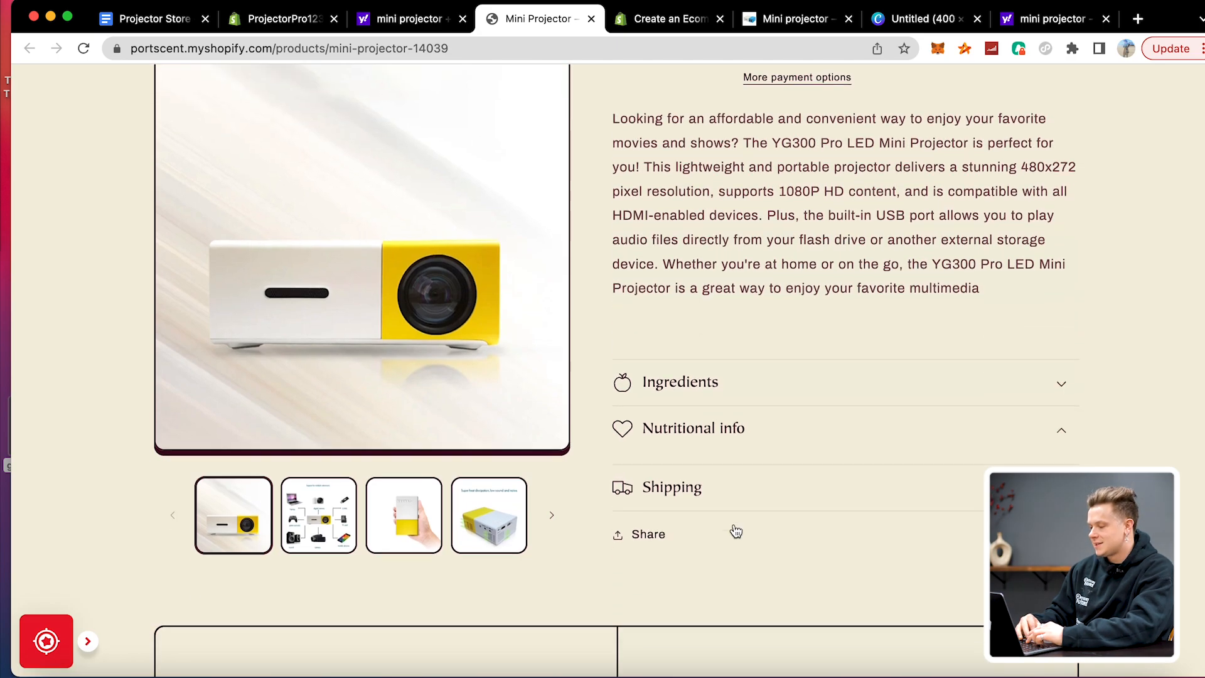
scroll(765, 378, "up", 5)
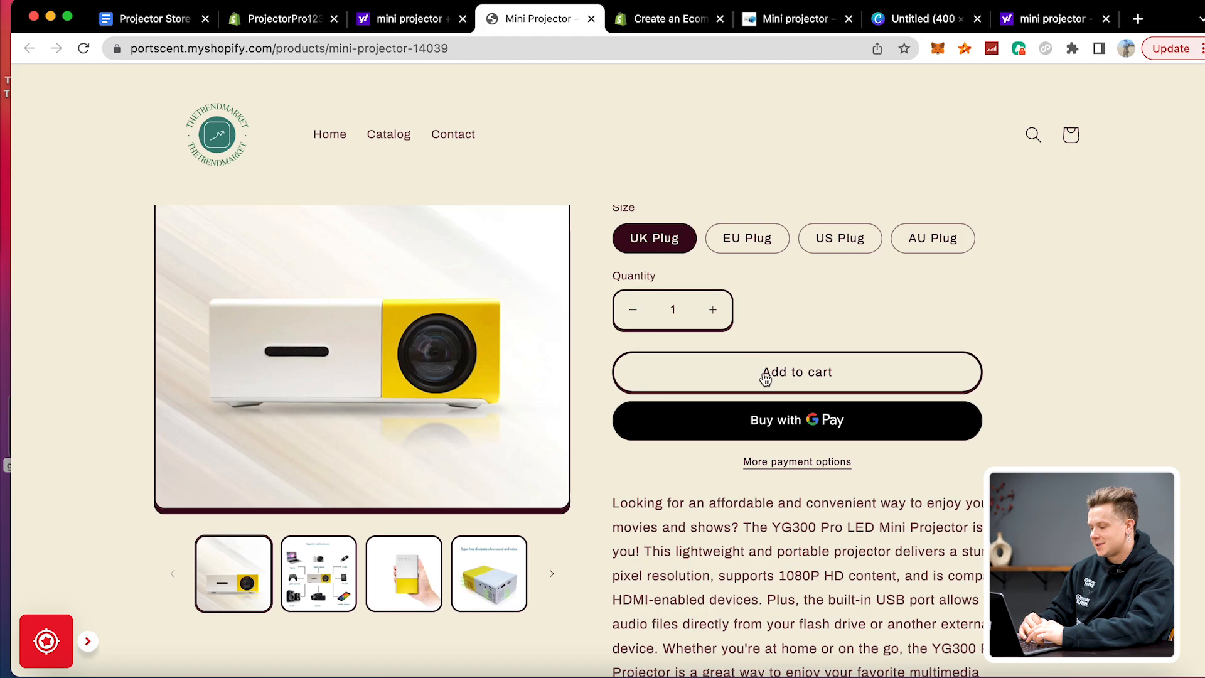
triple_click(749, 525)
- Paste the copied paragraph above the GIF in the Shopify product description and remove the extra blank line
left_click(416, 19)
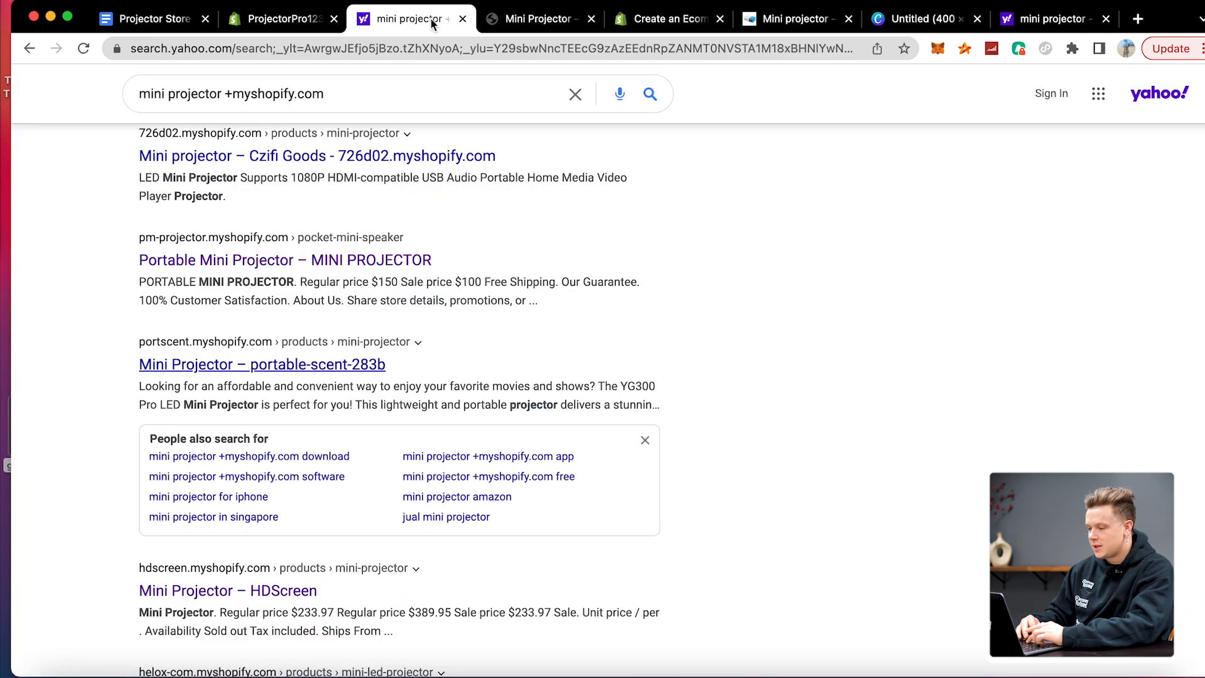
left_click(274, 20)
key("super+v")
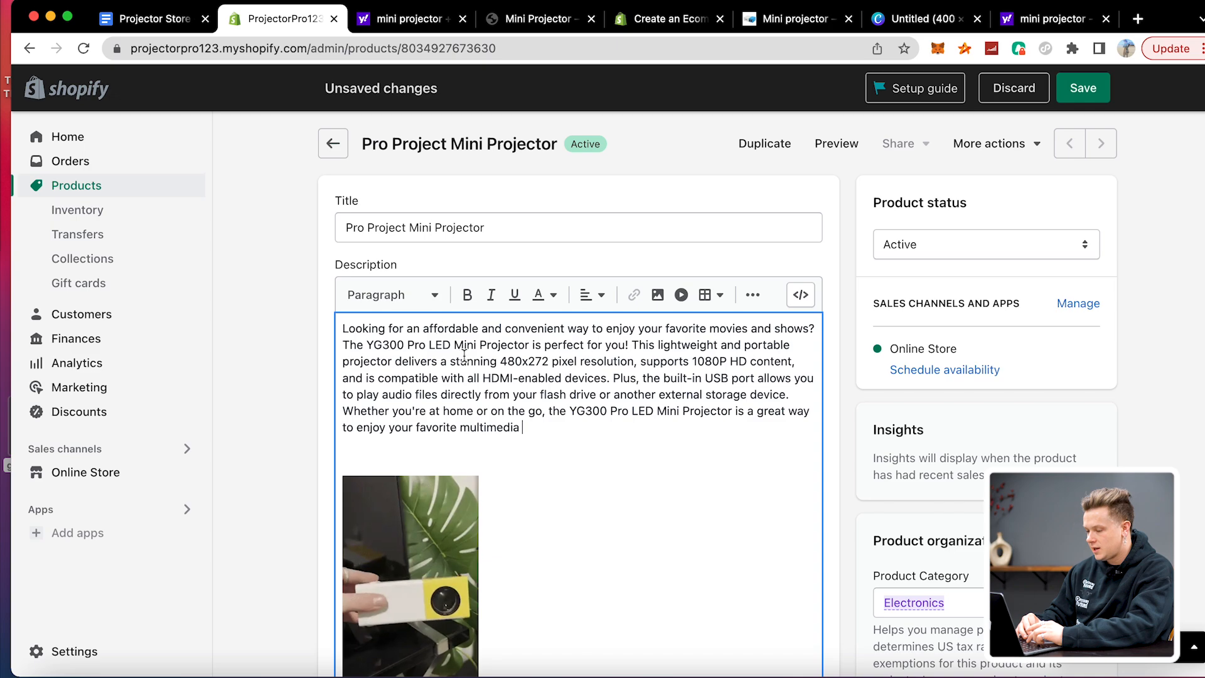
key("BackSpace")
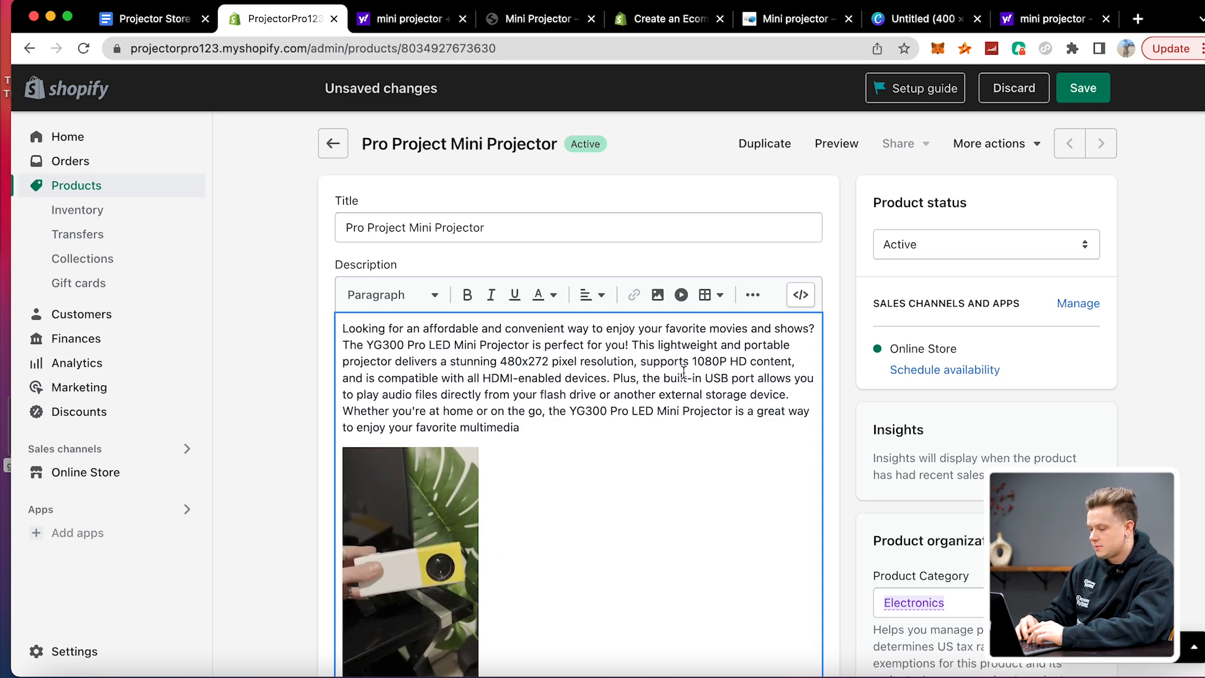
- Replace the first "YG300" in the description with the product title "Pro Project Mini Projector"
left_click(435, 226)
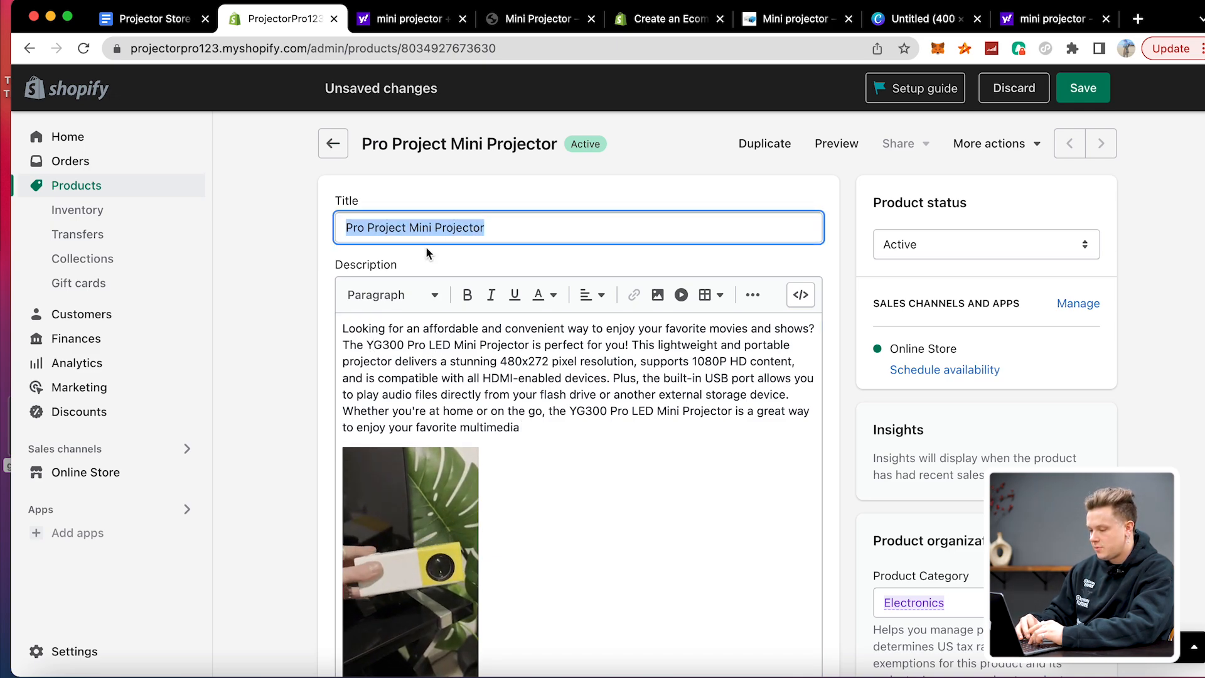
double_click(384, 344)
type("Pro Project Mini Projector")
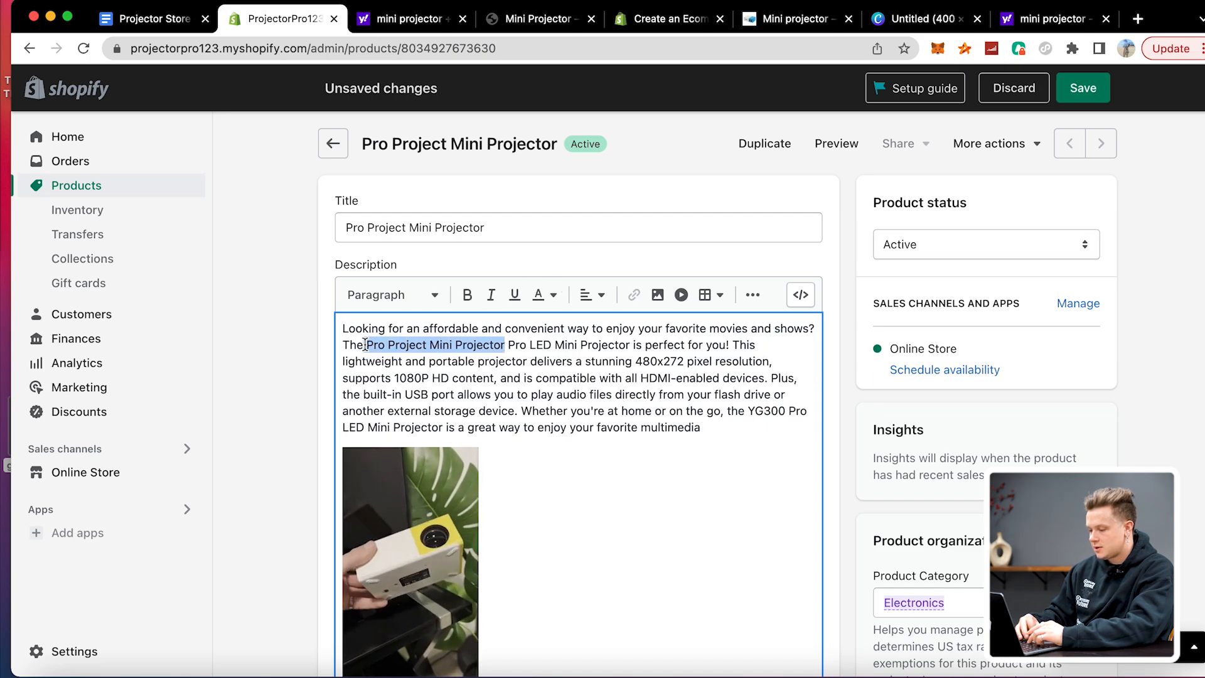
- Search the web for "tm symbol" and copy the ® symbol from the Trademark TM Symbol result
left_click(1138, 19)
type("tm, ")
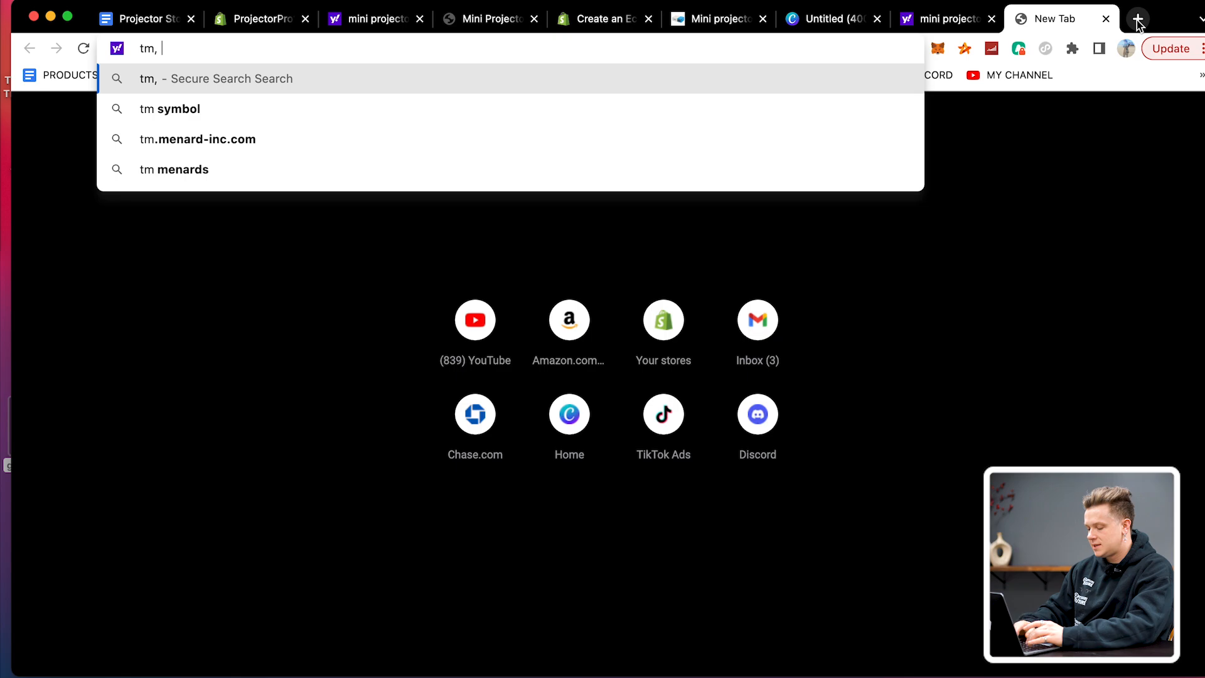
type("sym")
left_click(850, 114)
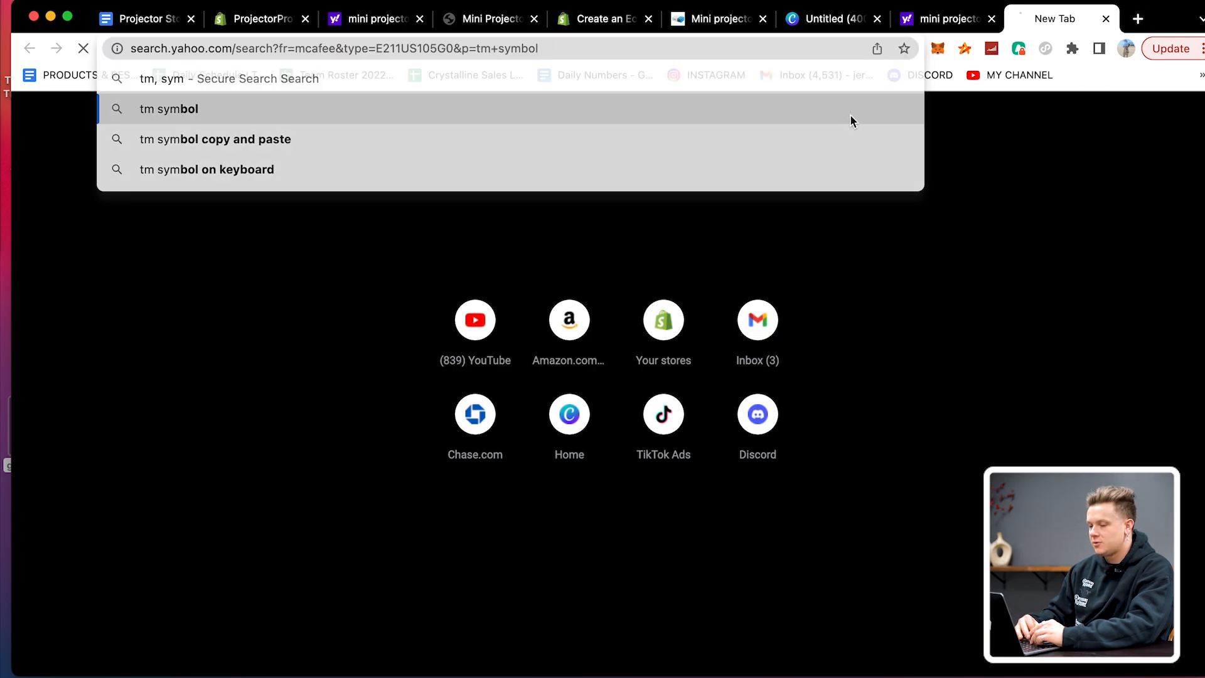
scroll(322, 435, "down", 10)
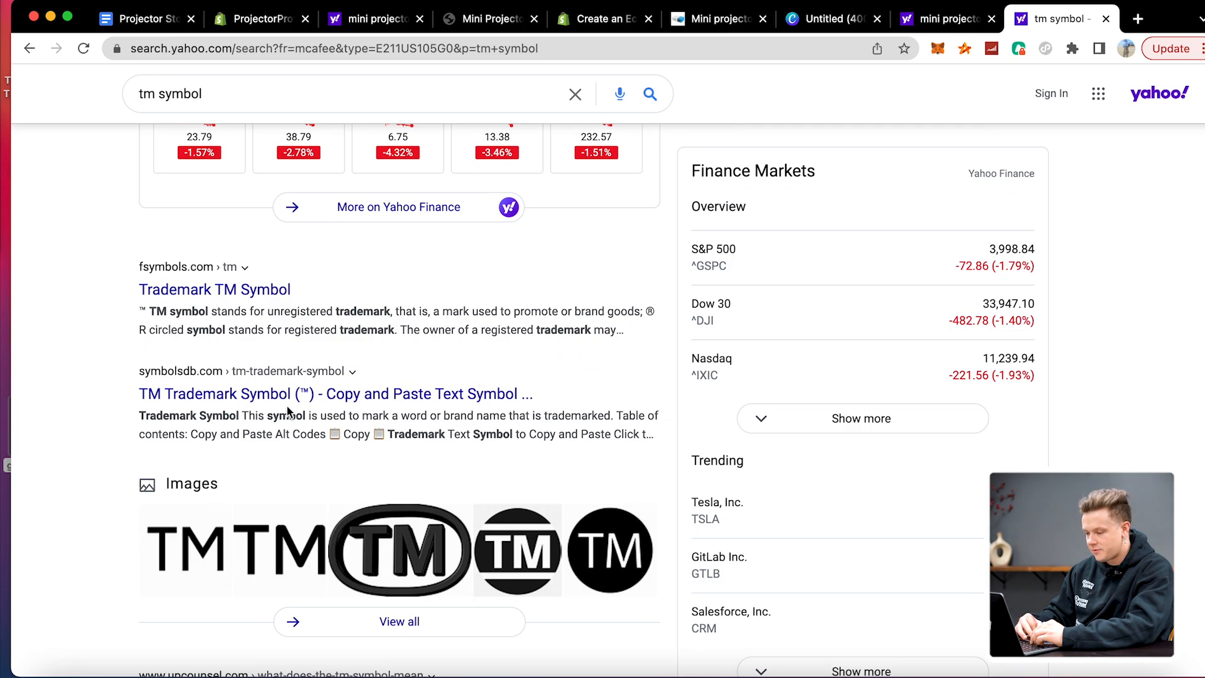
scroll(271, 440, "down", 5)
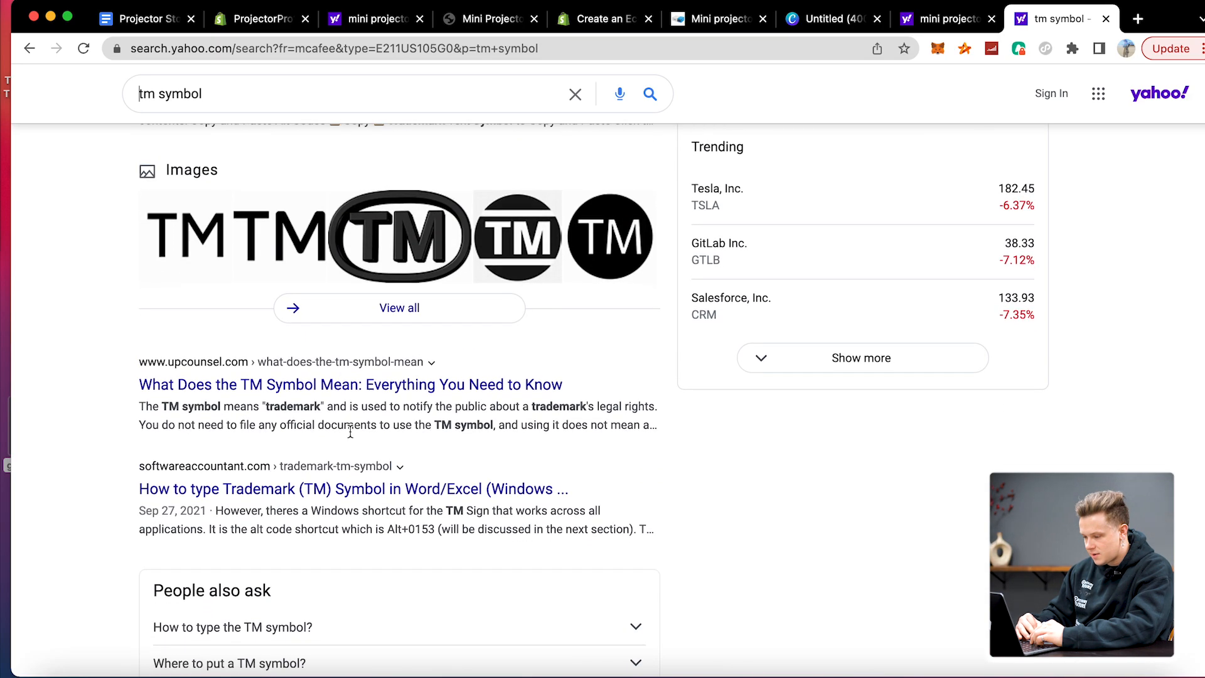
scroll(362, 339, "up", 3)
scroll(362, 339, "up", 3)
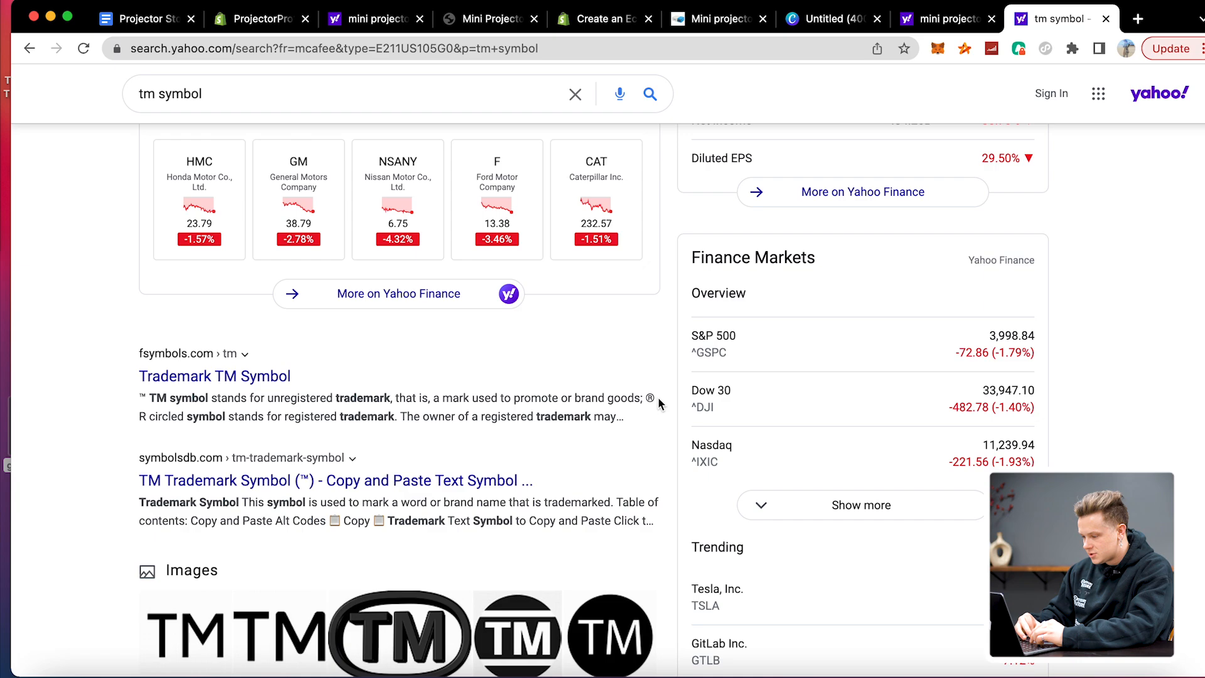
- Add ® after the product title and after the bold product name in the Shopify description, and save the product
left_click(266, 25)
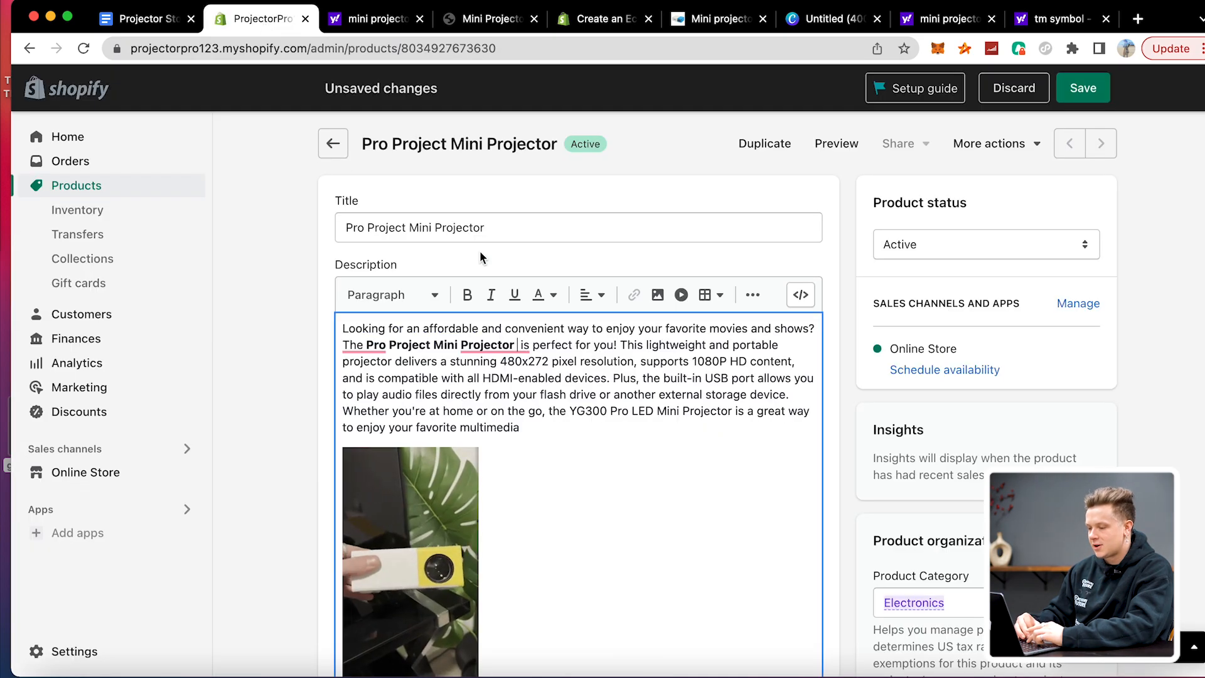
left_click(517, 345)
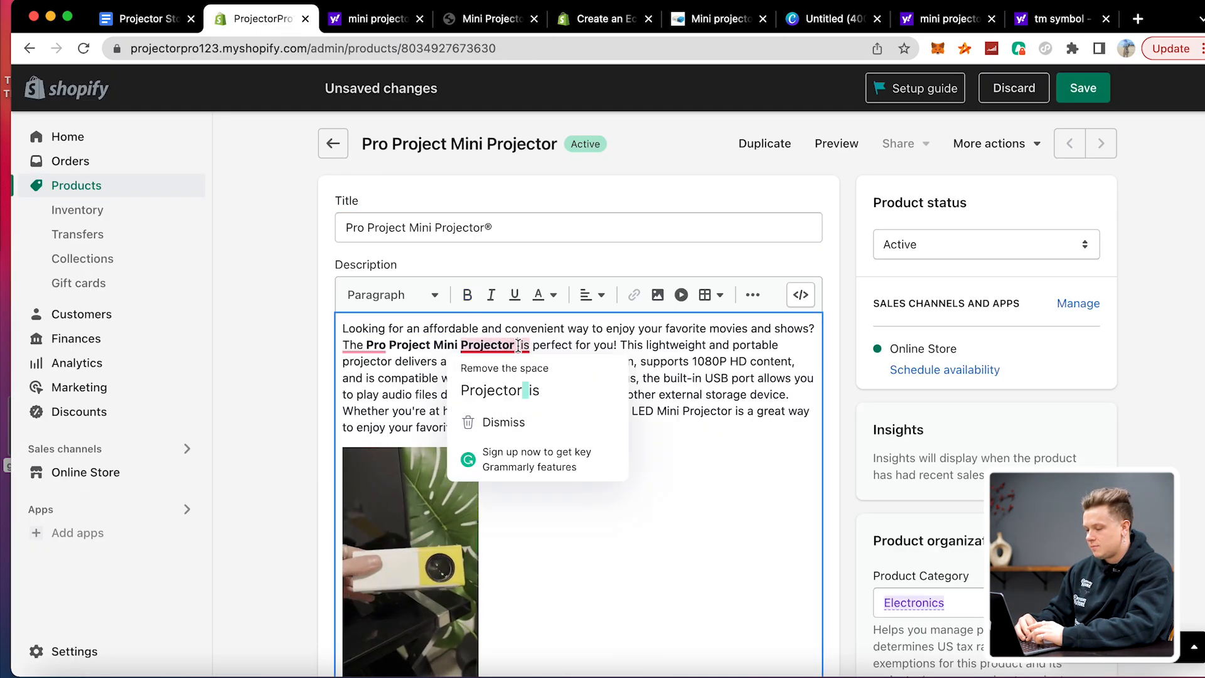
key("BackSpace")
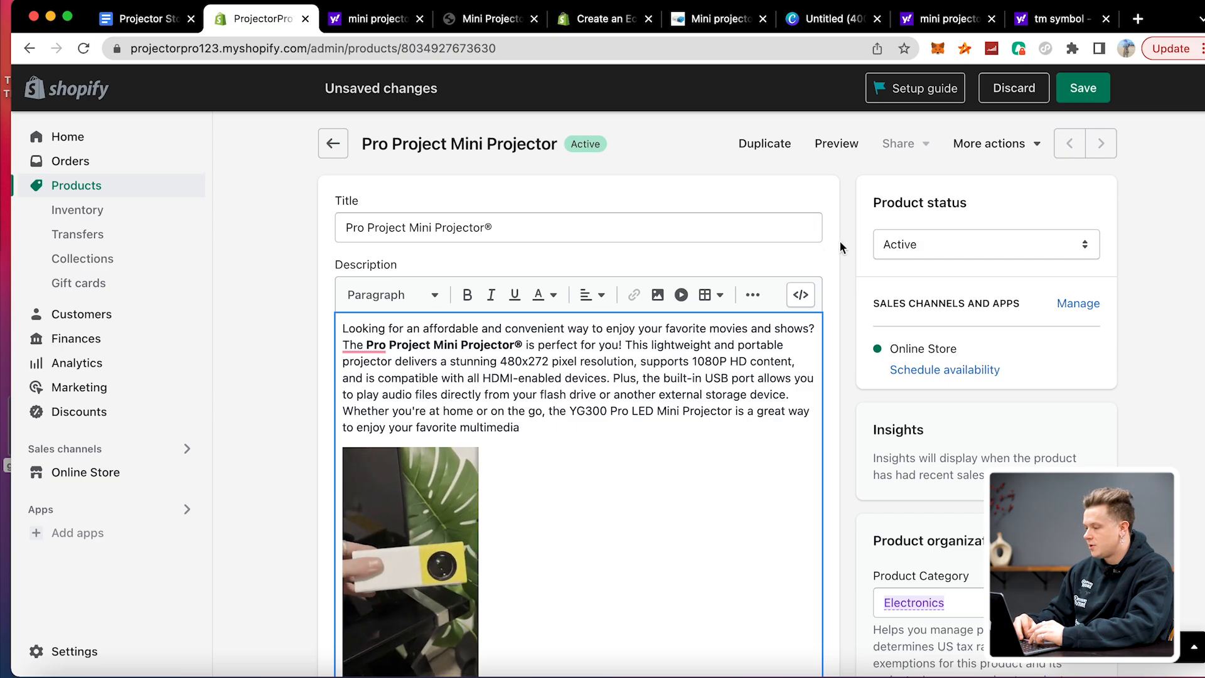
left_click(1083, 91)
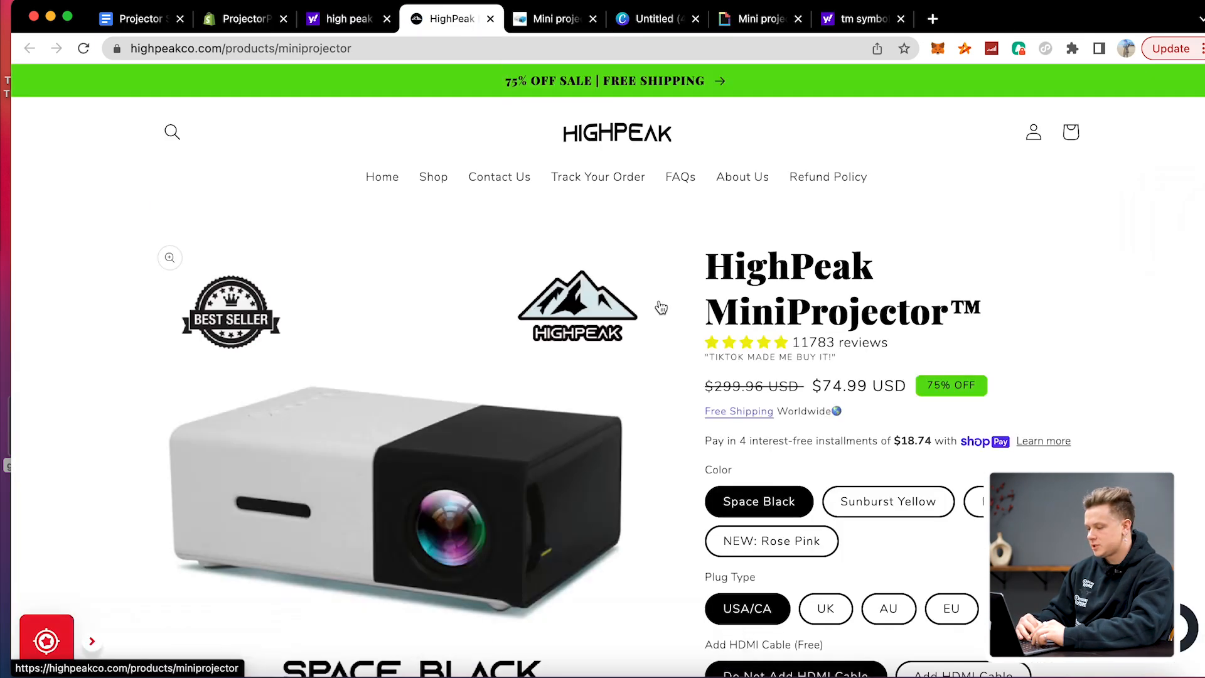
- Examine the HighPeak MiniProjector product page, including its enlarged lifestyle photo, guarantee badges and description layout
scroll(661, 307, "down", 10)
scroll(661, 307, "down", 10)
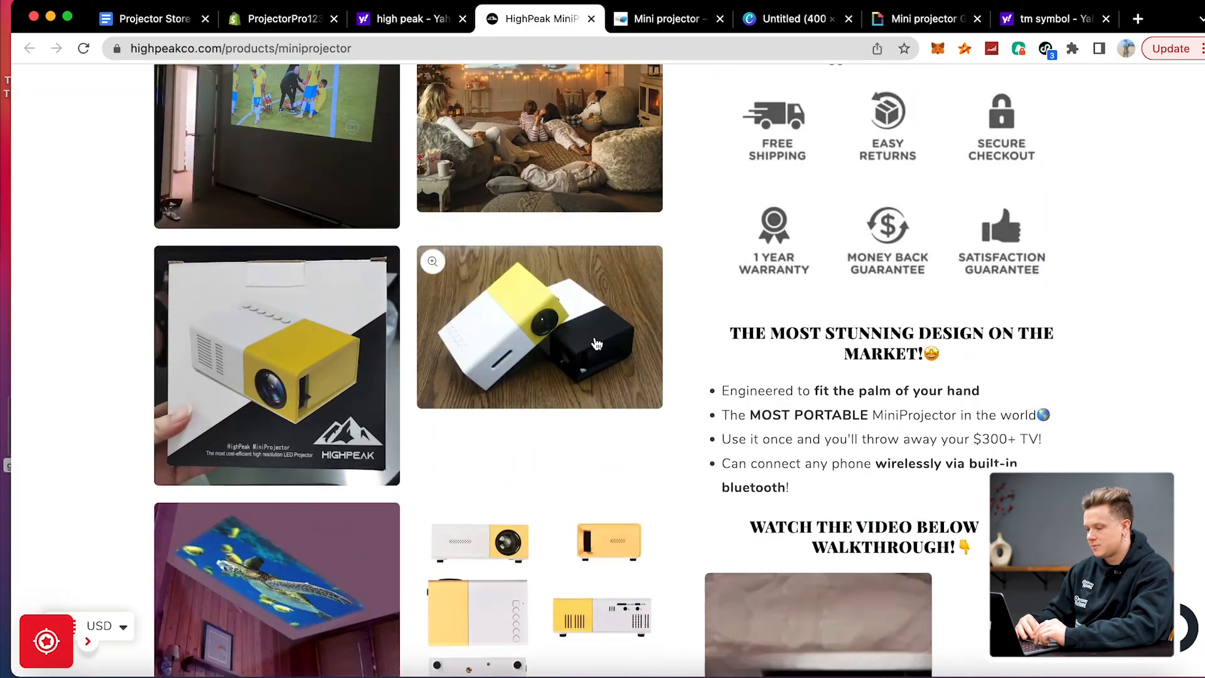
scroll(602, 346, "up", 3)
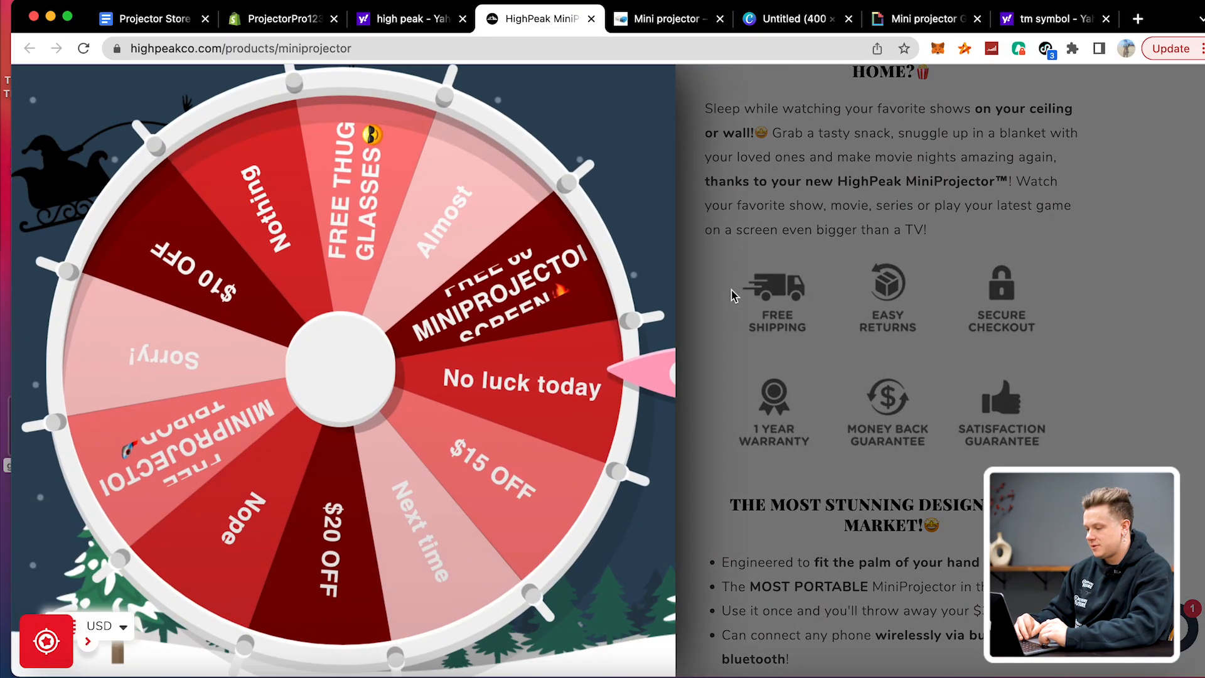
left_click(733, 293)
left_click(574, 276)
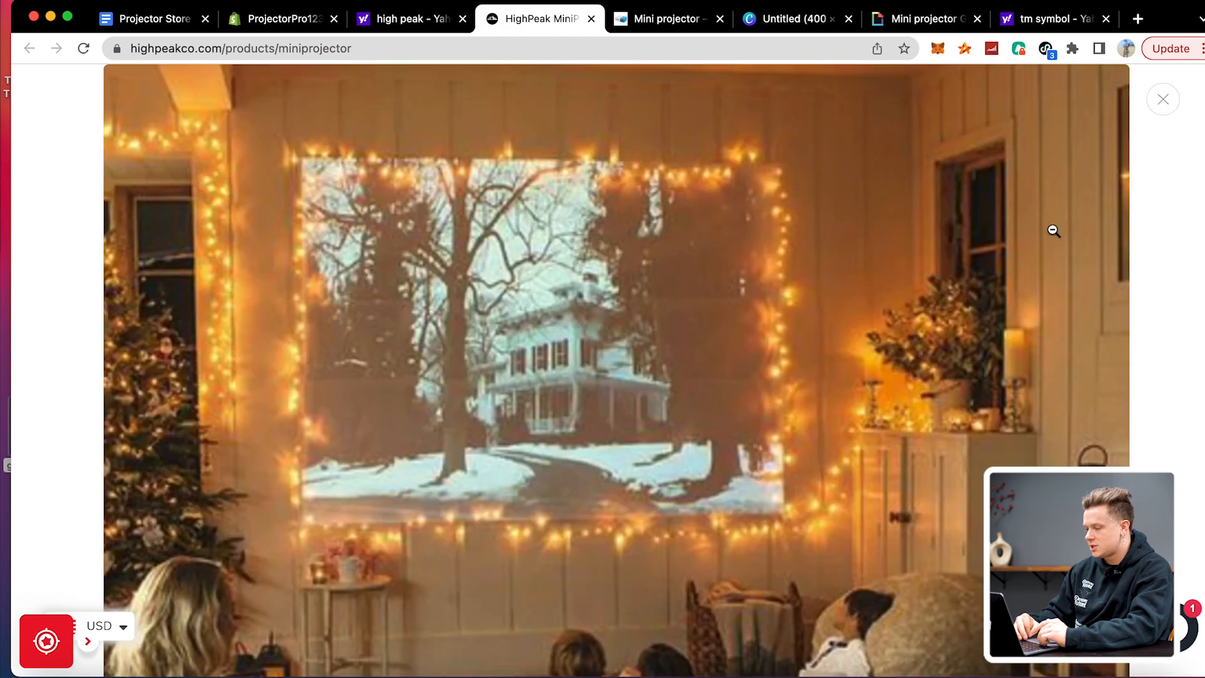
left_click(1131, 234)
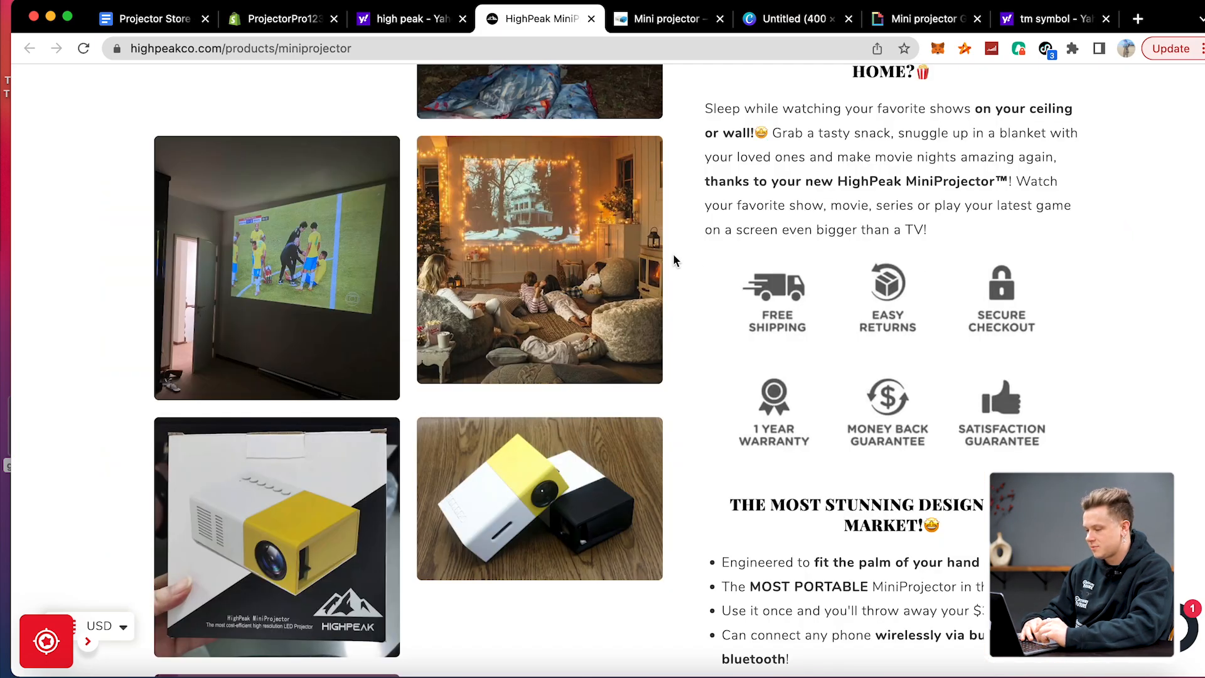
left_click(632, 263)
left_click(1201, 241)
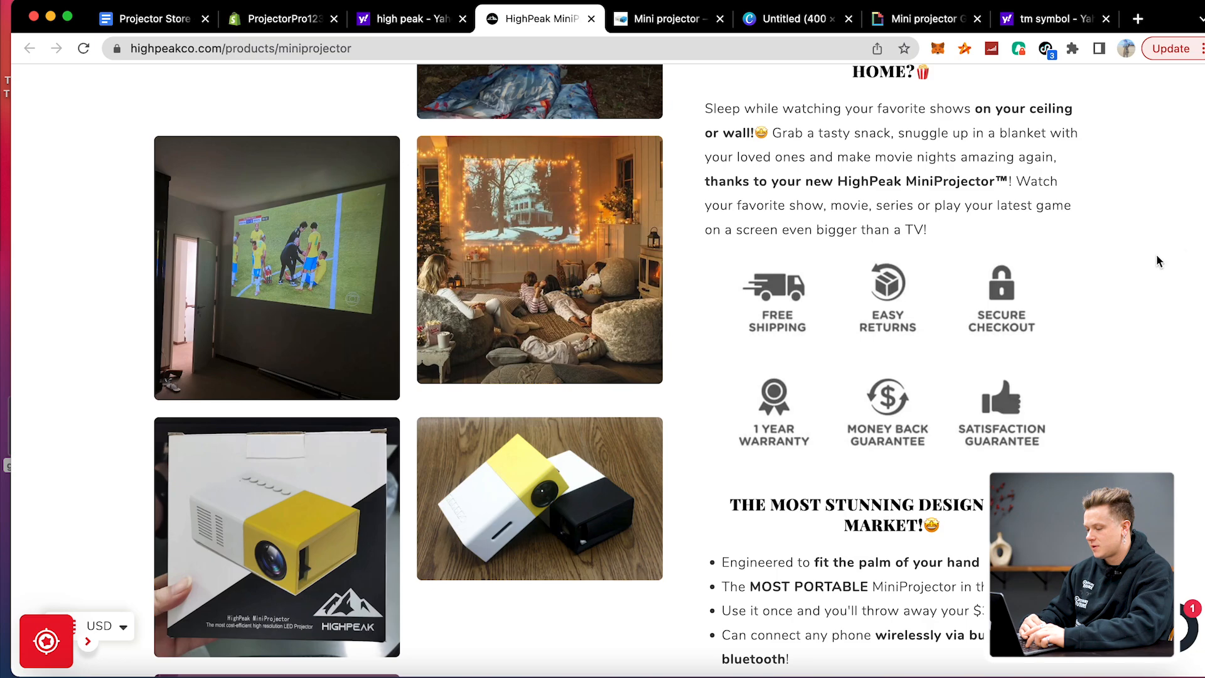
scroll(876, 333, "down", 15)
scroll(849, 361, "down", 7)
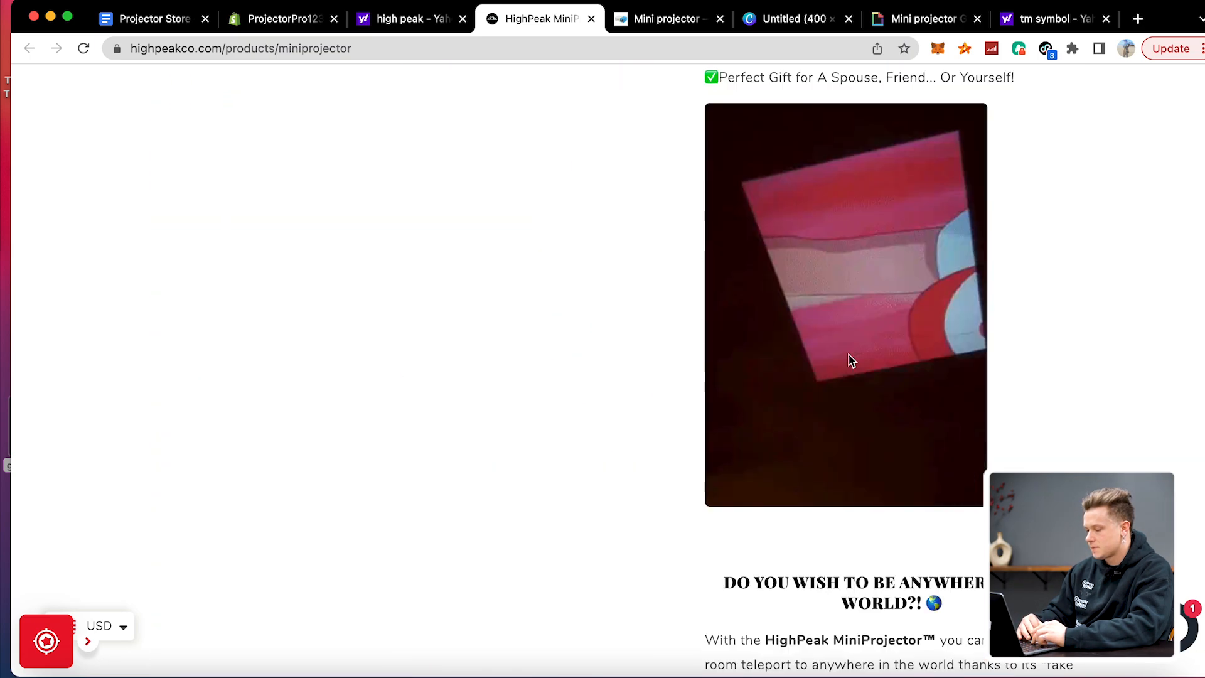
- Open the HighPeak store's home page from the "high peak" search results and close its product page
left_click(402, 18)
scroll(425, 285, "down", 3)
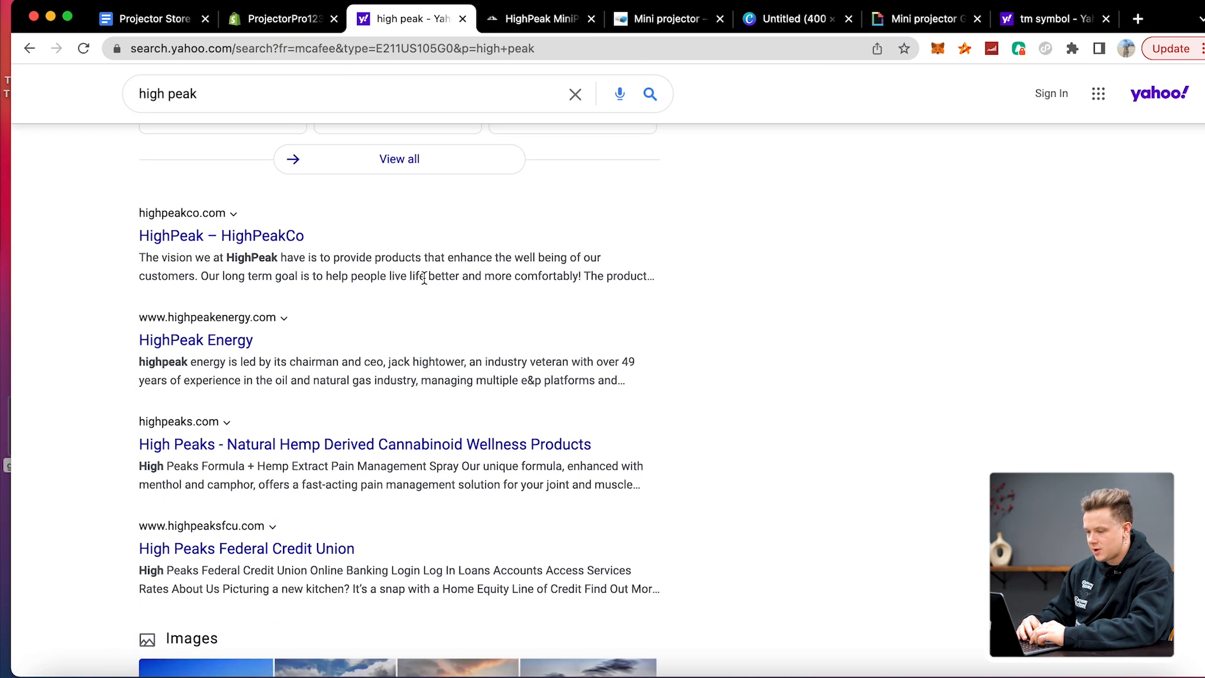
left_click(214, 236)
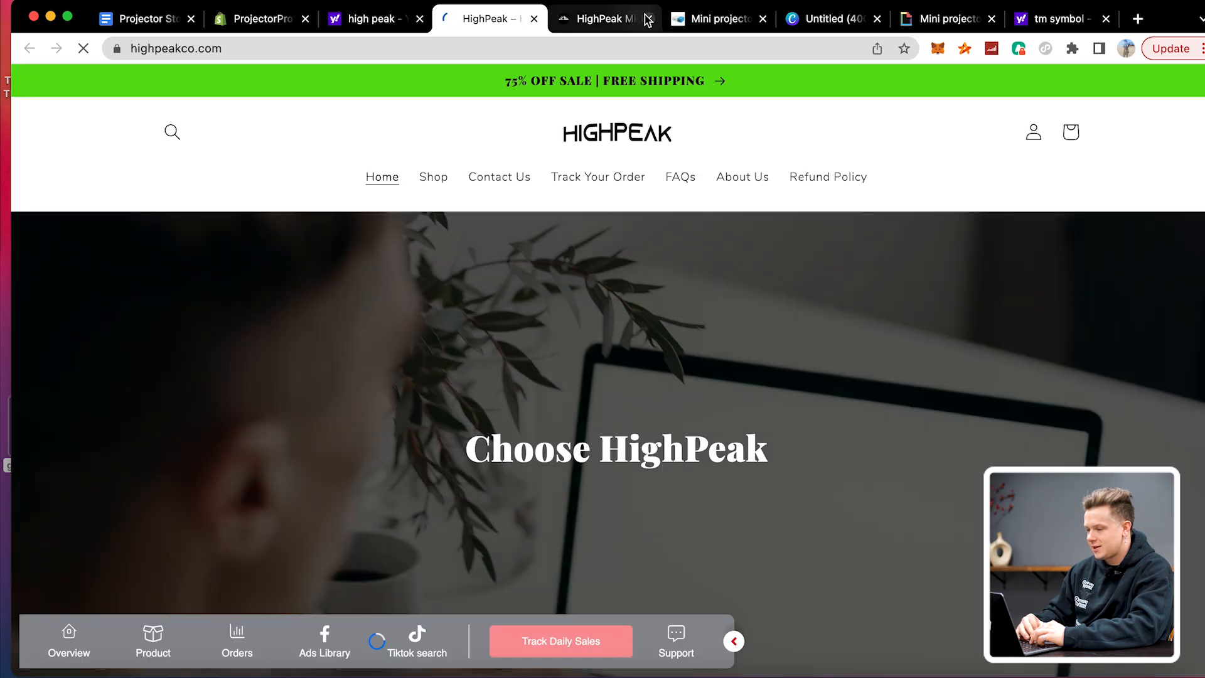
left_click(649, 19)
scroll(595, 350, "down", 3)
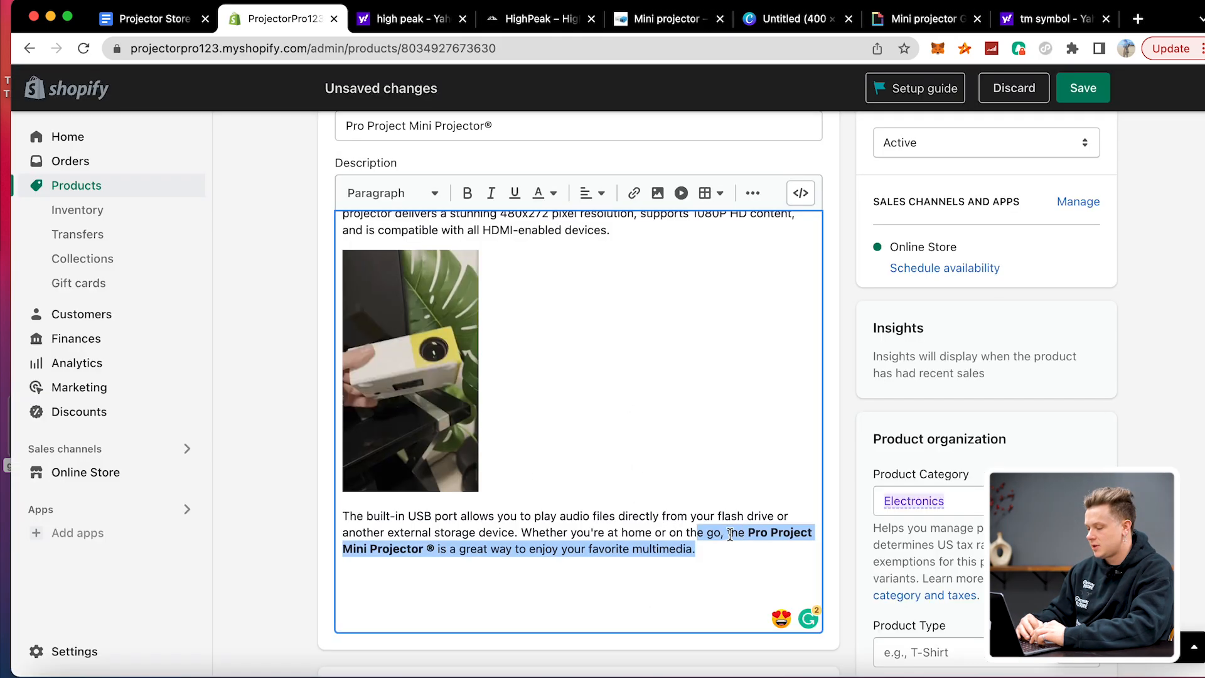
- Remove the blank lines below the last paragraph of the product description and save the product
left_click(633, 613)
key("BackSpace")
key("BackSpace")
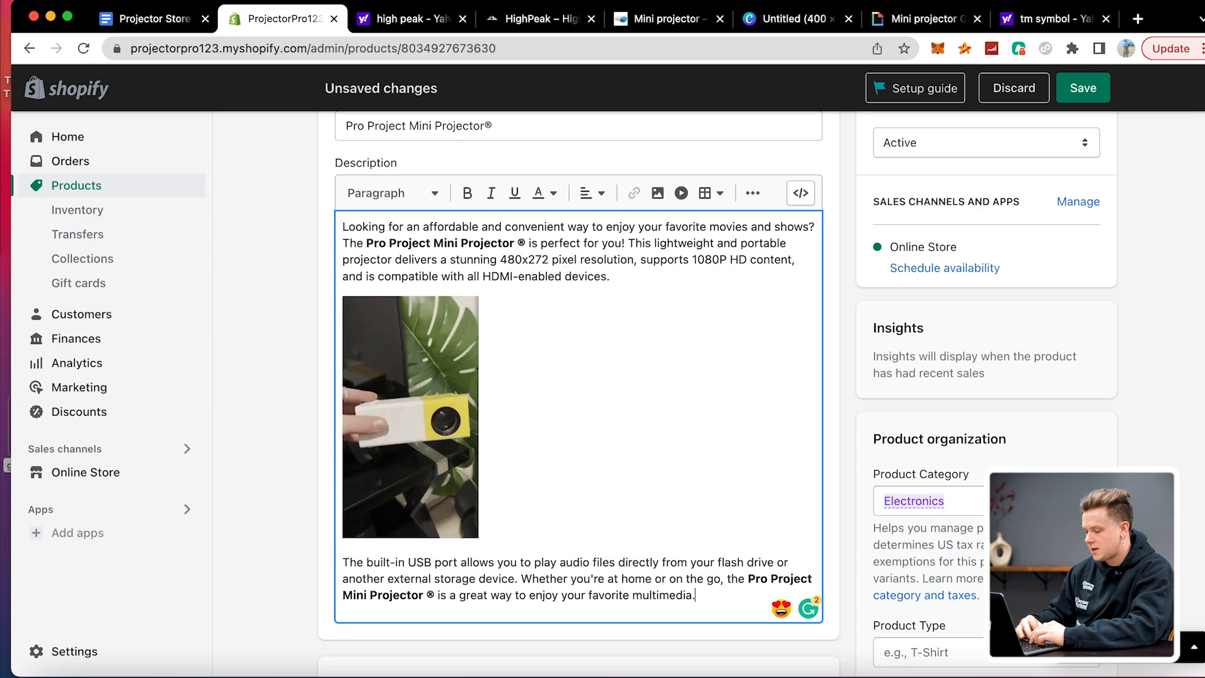
left_click(1083, 87)
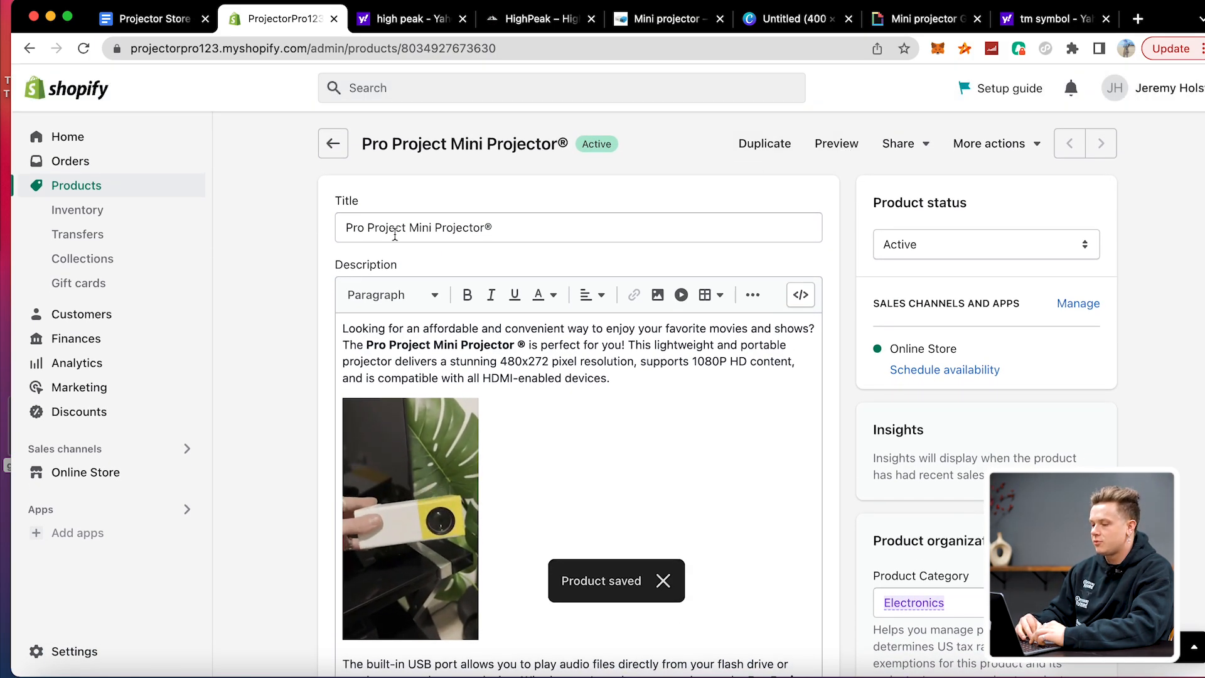
- Preview the Pro Project Mini Projector® product page, close the HighPeak research pages and review the page layout
left_click(836, 144)
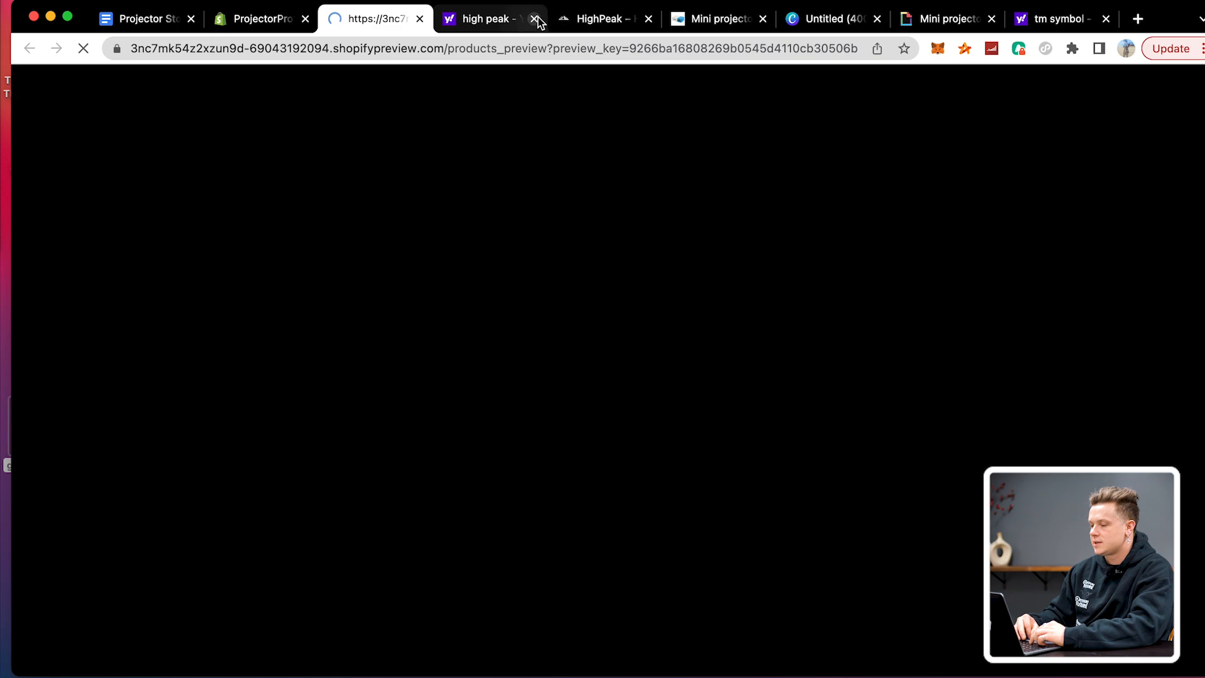
left_click(534, 19)
left_click(535, 19)
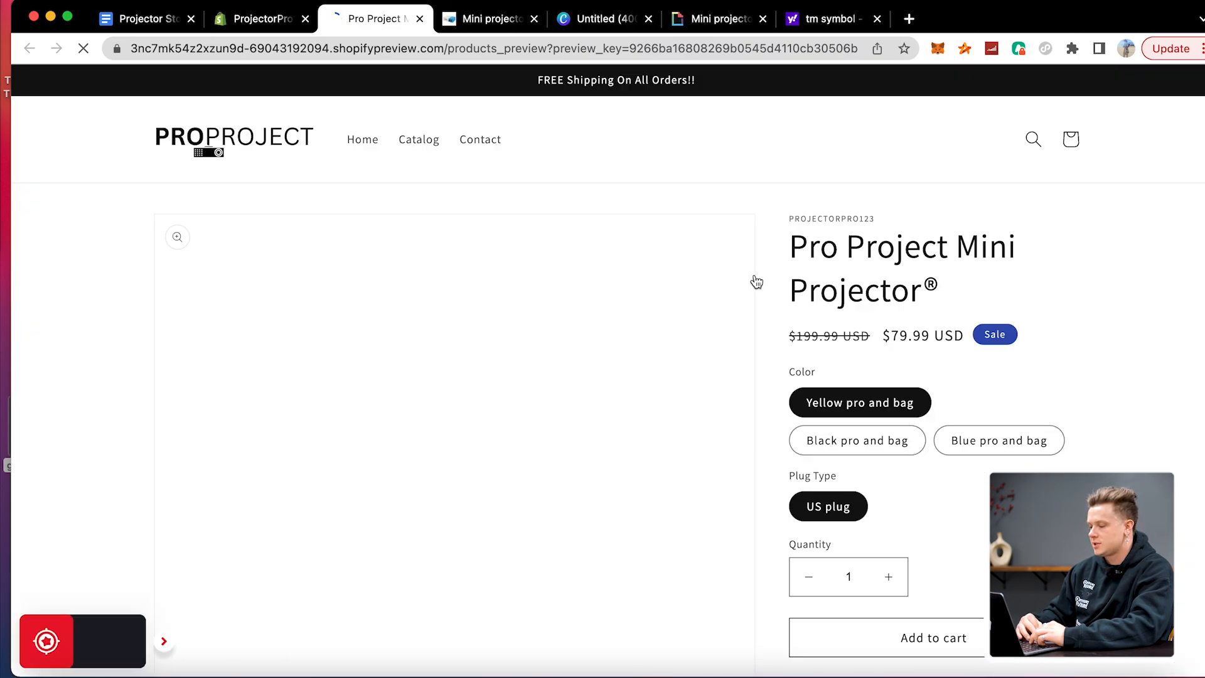
scroll(756, 281, "down", 15)
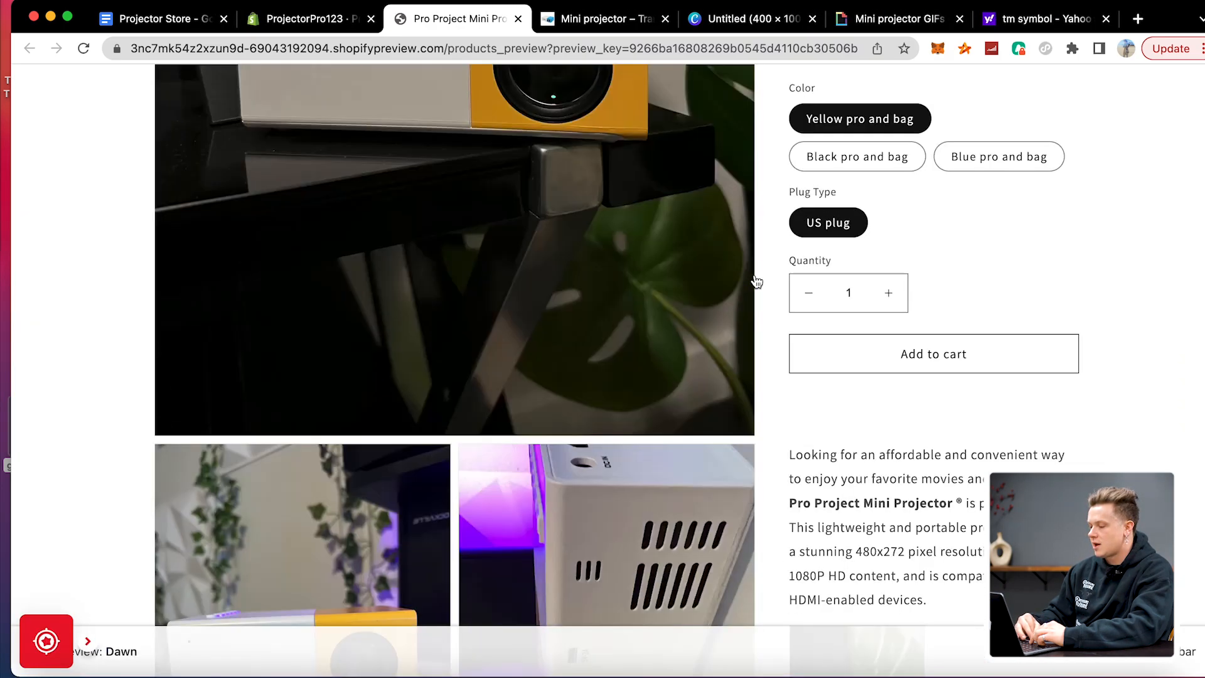
scroll(756, 281, "down", 3)
scroll(756, 280, "up", 15)
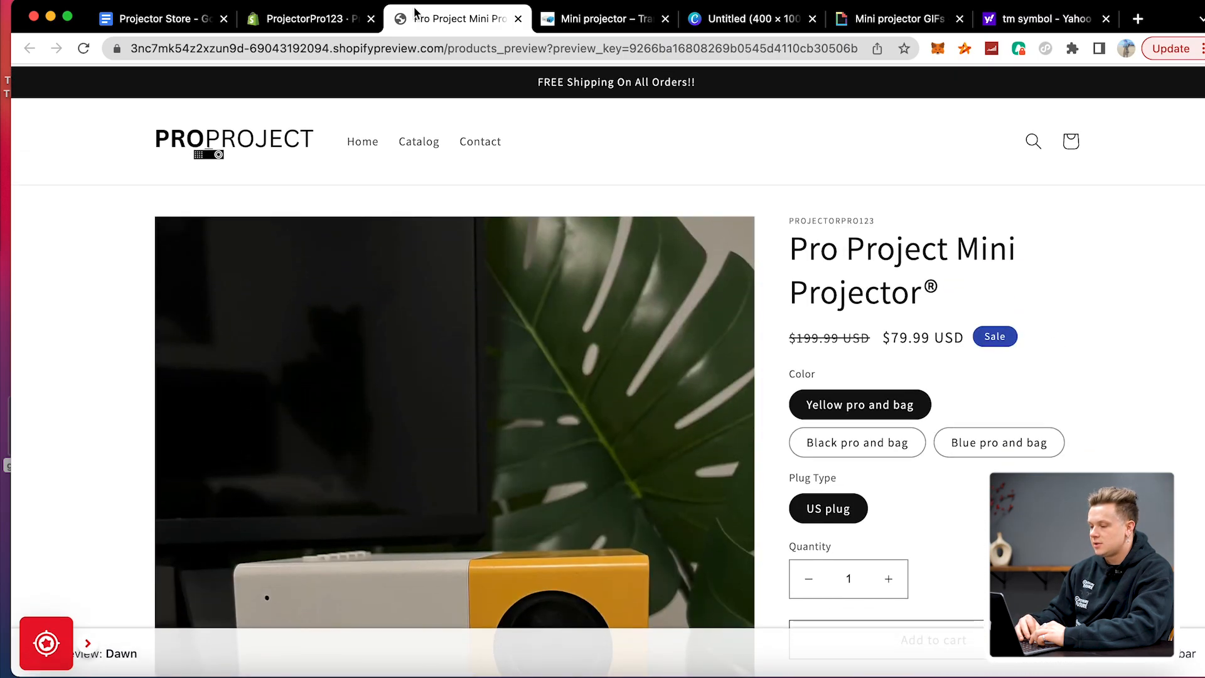
- Shorten the product's Color option values to Yellow, Black and Blue, and save the product
left_click(304, 19)
scroll(473, 442, "down", 10)
scroll(667, 231, "up", 5)
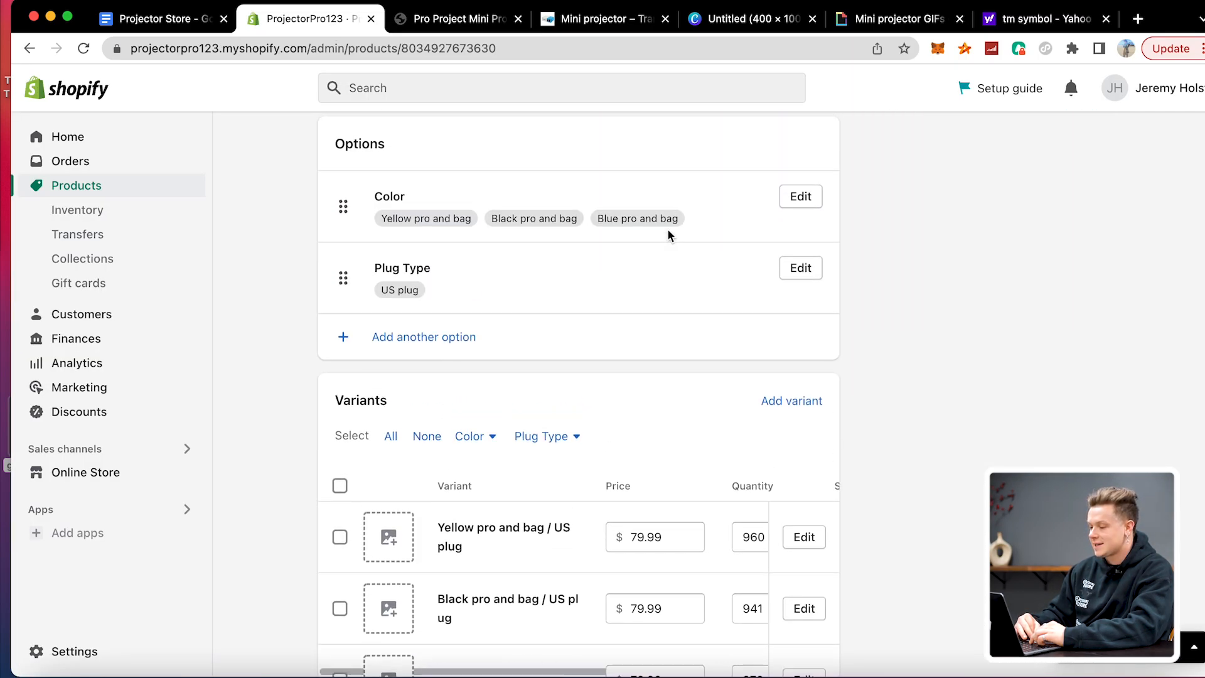
left_click(799, 210)
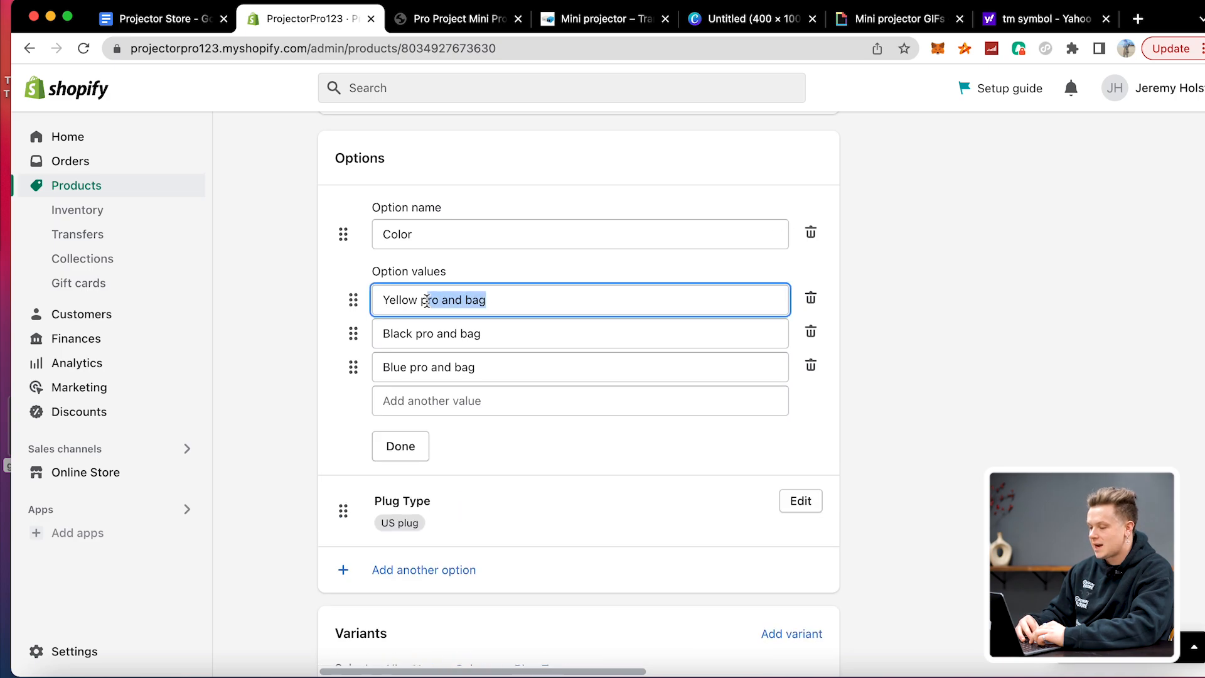
key("BackSpace")
left_click(471, 347)
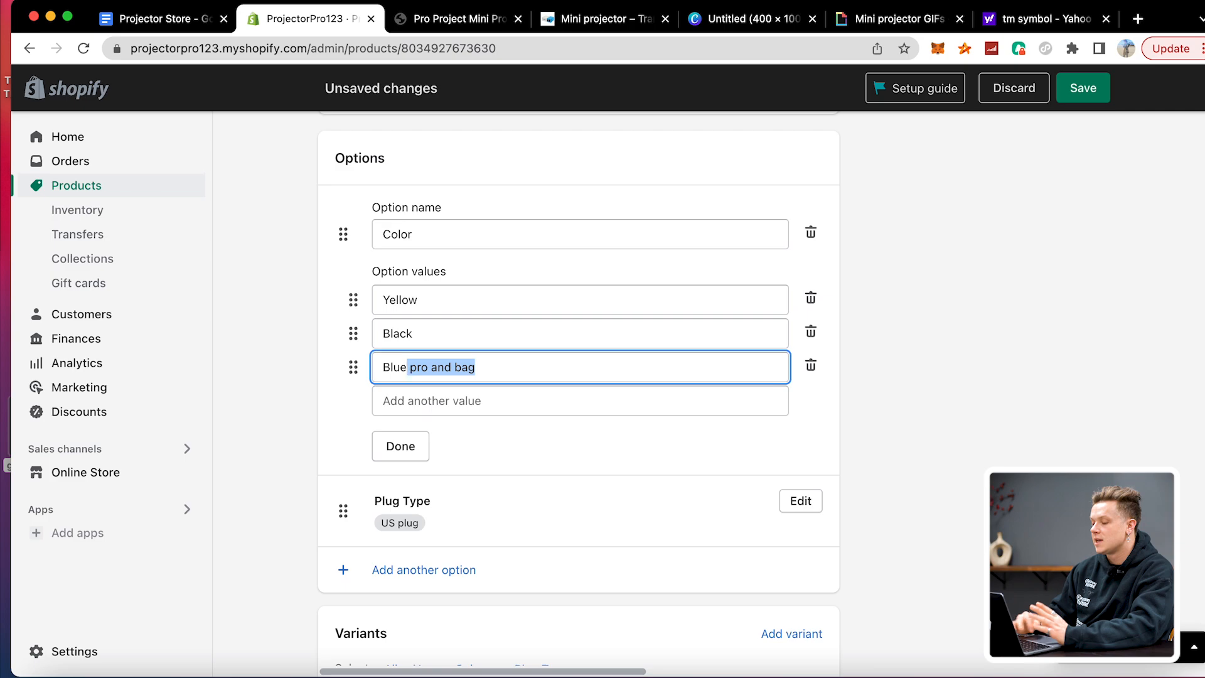
left_click(1088, 91)
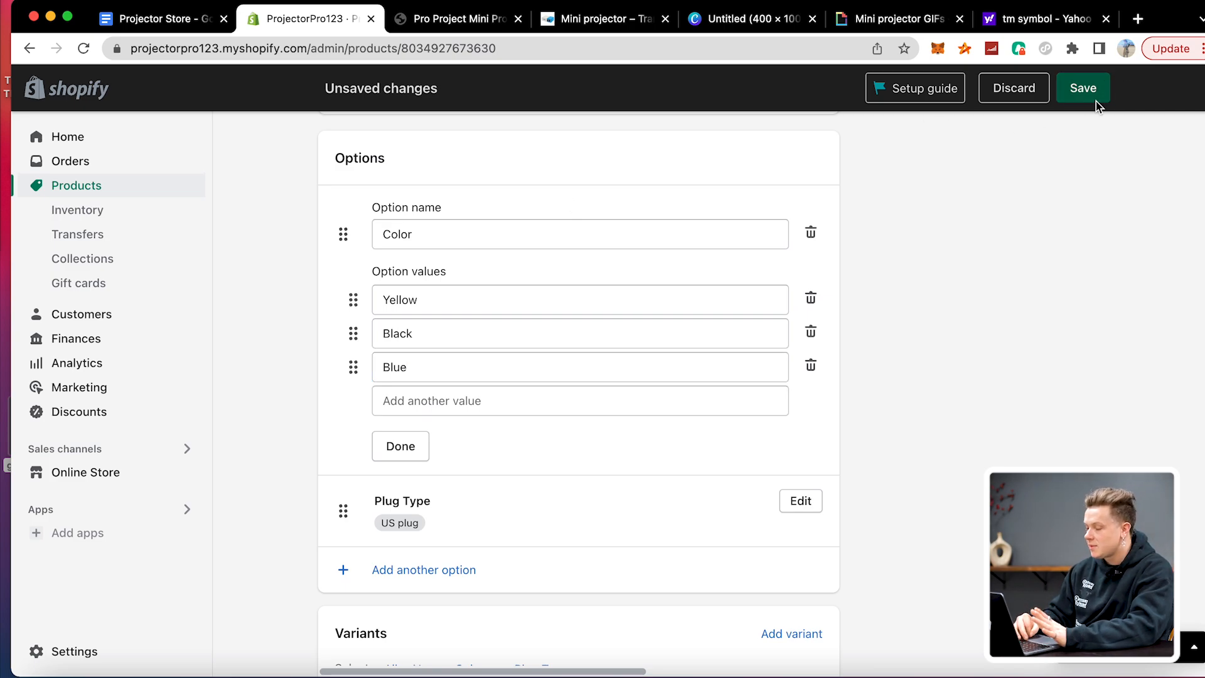
- Open the Dawn theme for customizing, test where the banner's Shop Now button leads, and return to the home page
left_click(106, 472)
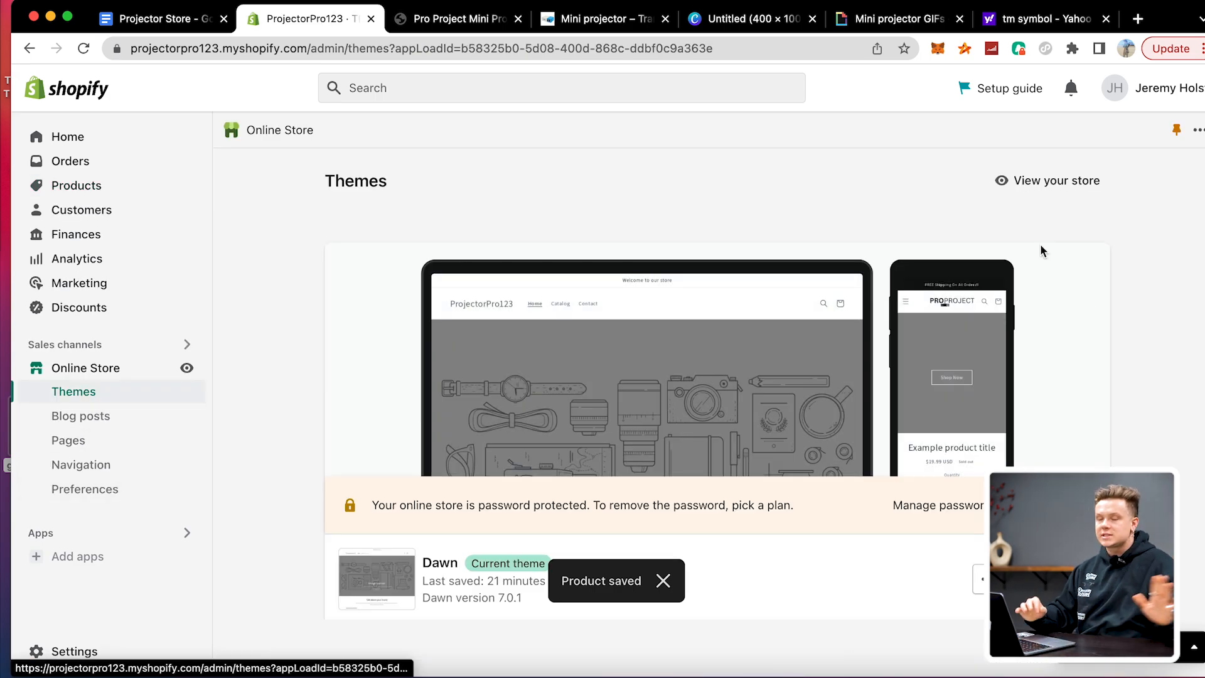
left_click(1054, 578)
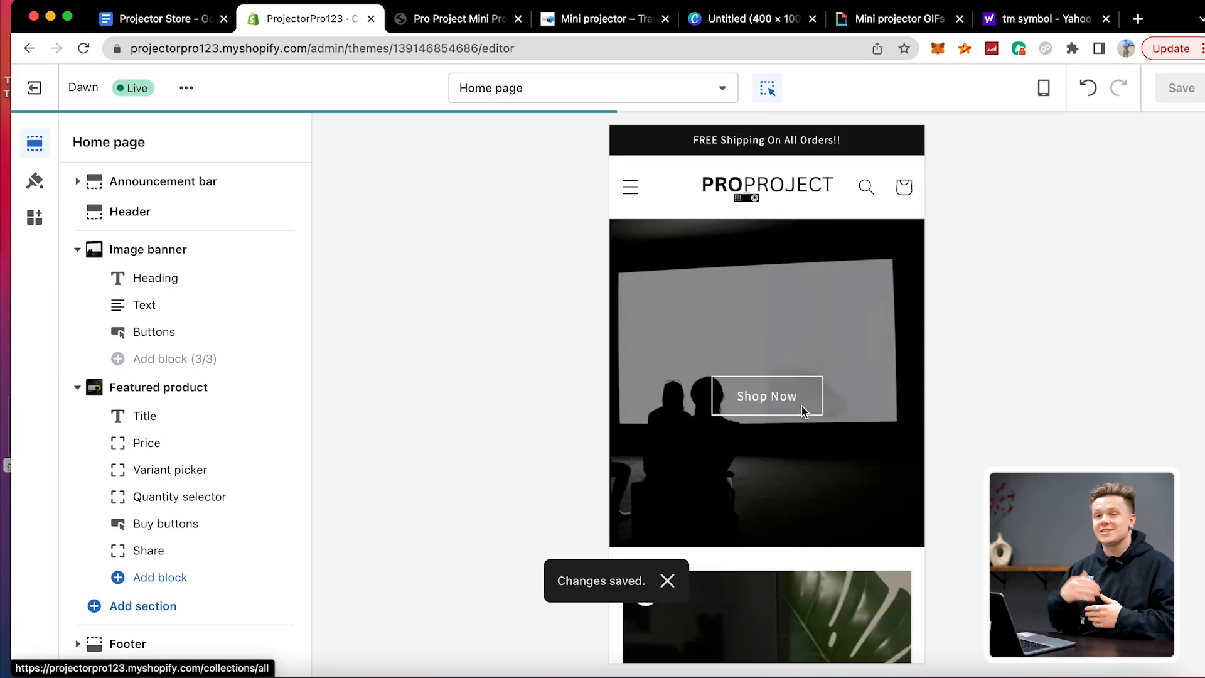
left_click(802, 409)
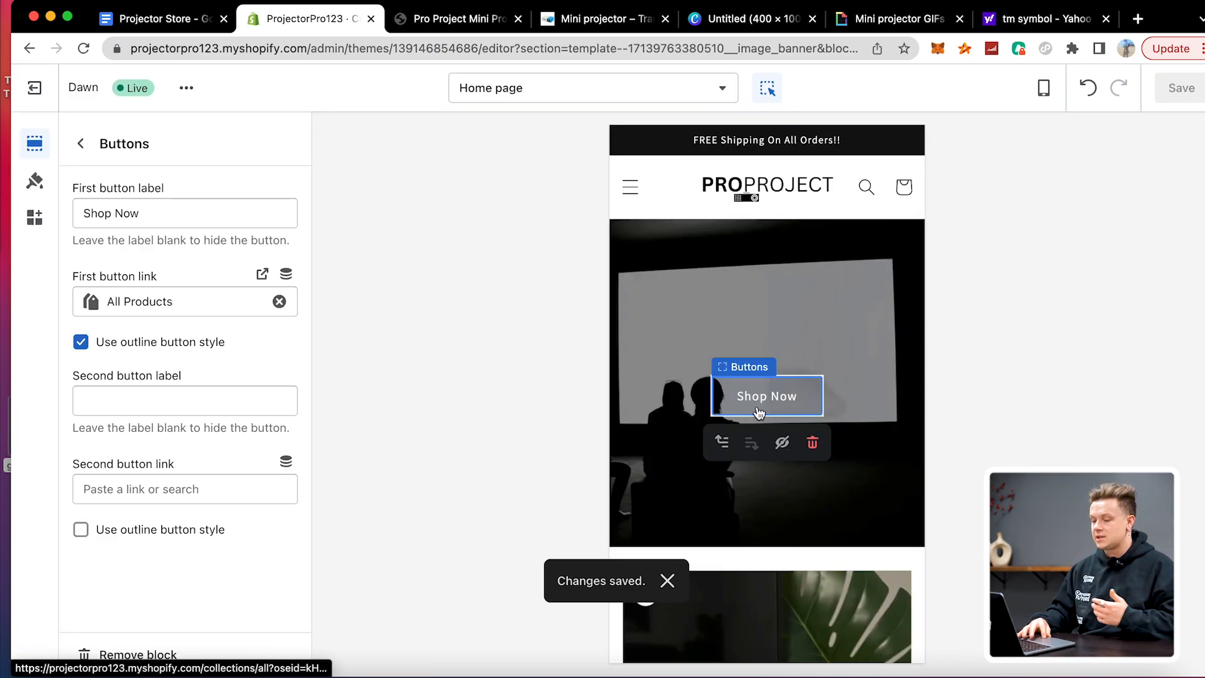
left_click(759, 411)
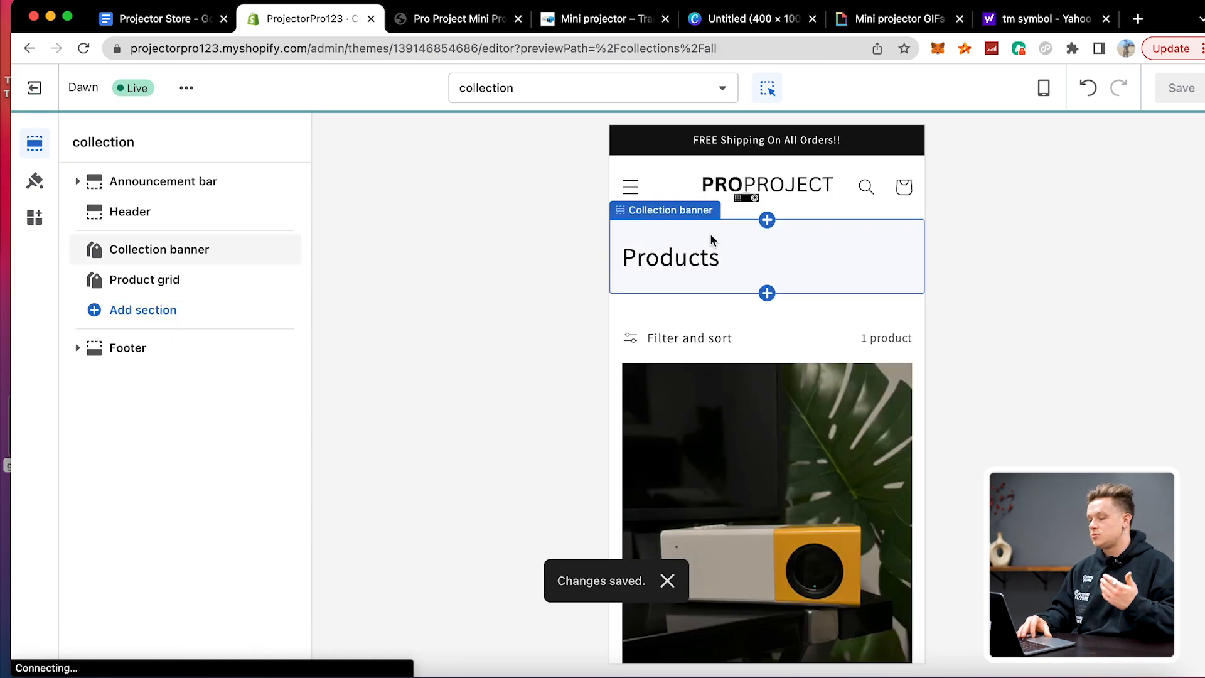
left_click(743, 199)
left_click(743, 199)
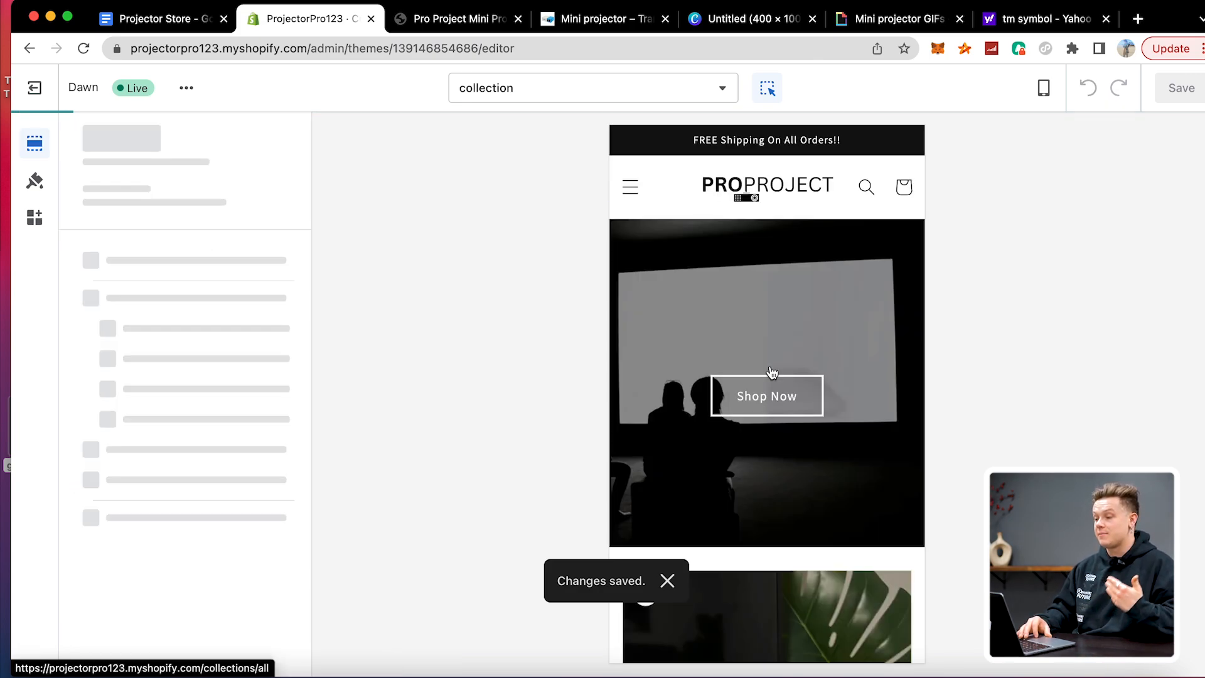
- Link the image banner's Shop Now button to the Pro Project Mini Projector® product instead of All Products and save the theme
left_click(216, 332)
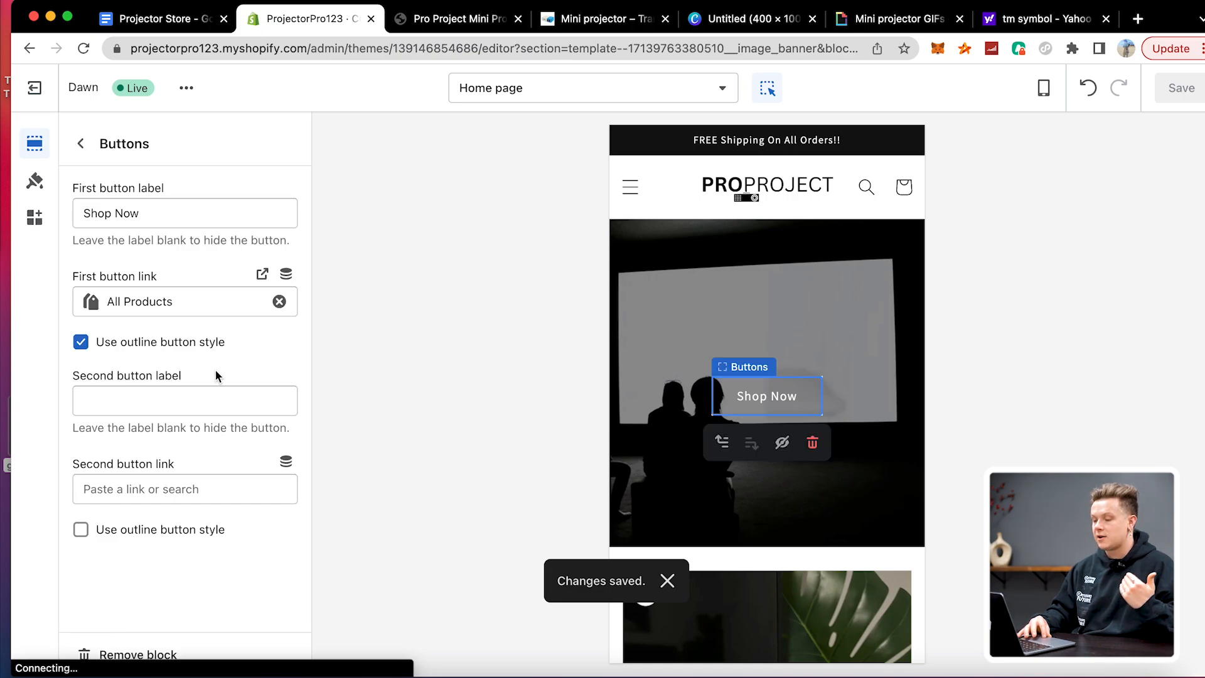
left_click(280, 301)
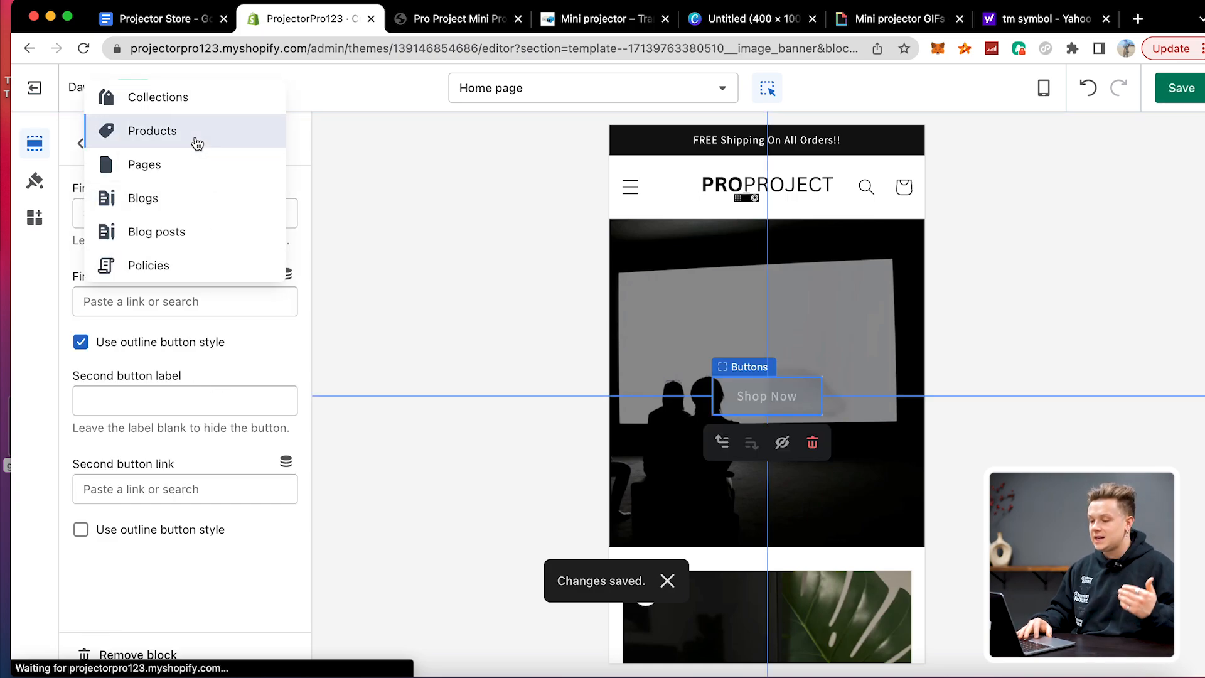
left_click(194, 139)
left_click(181, 268)
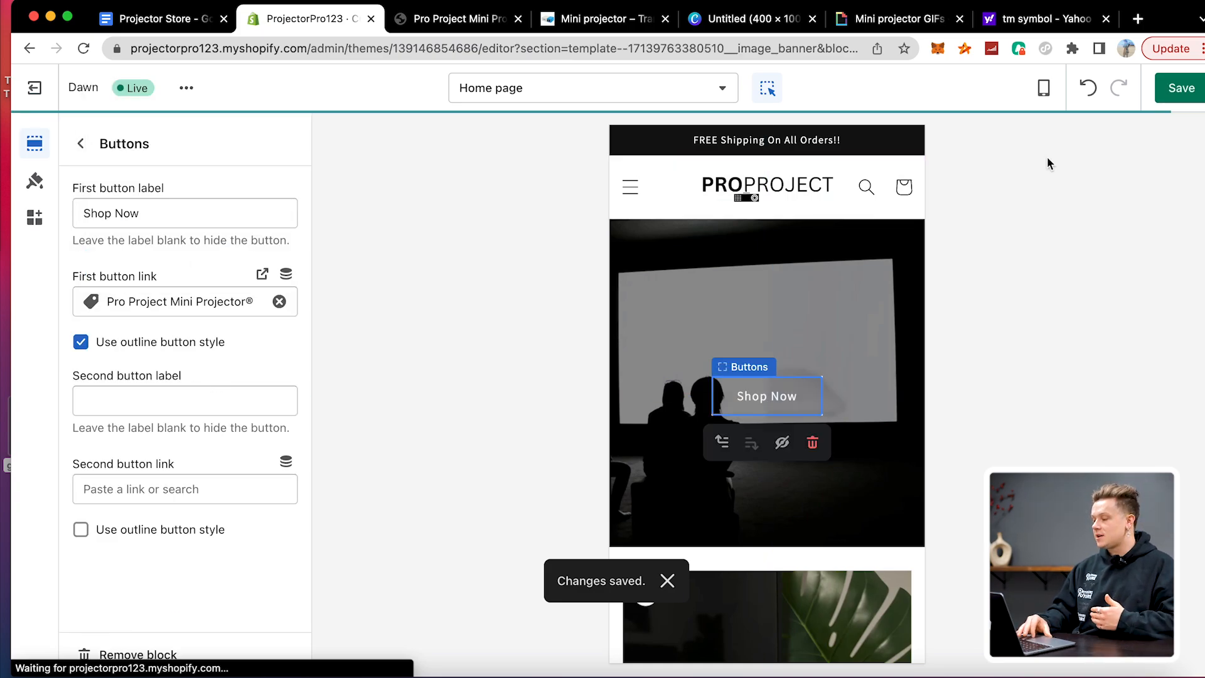
scroll(803, 330, "down", 10)
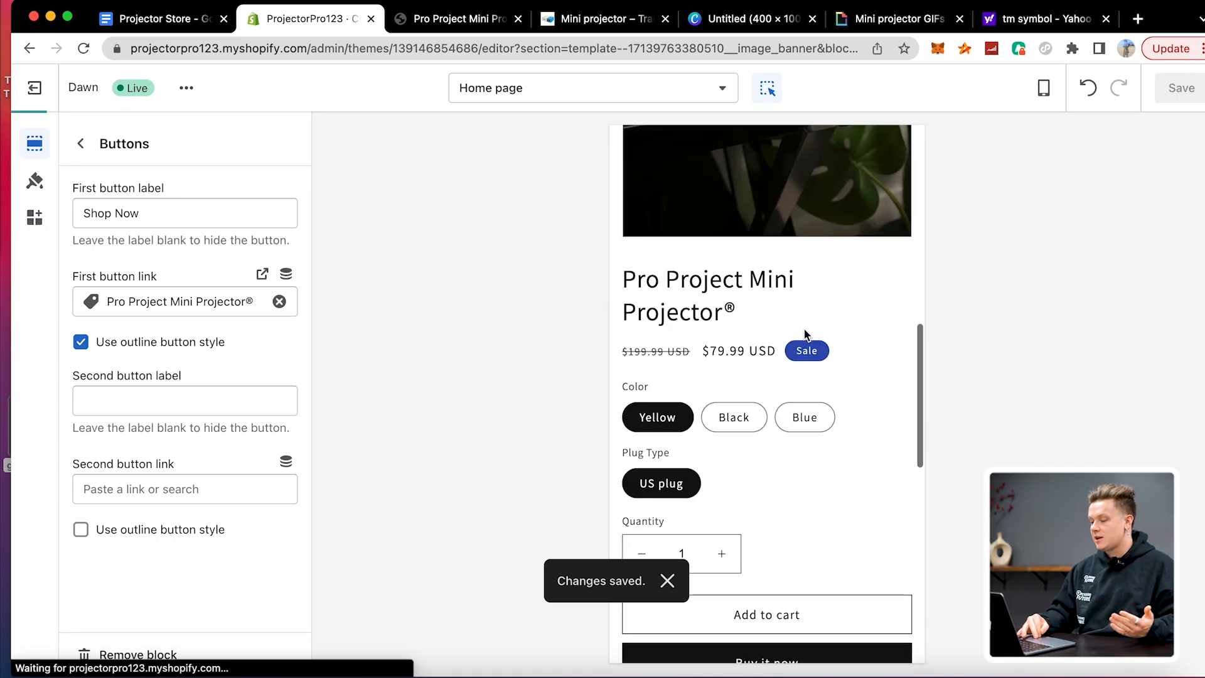
scroll(794, 363, "down", 10)
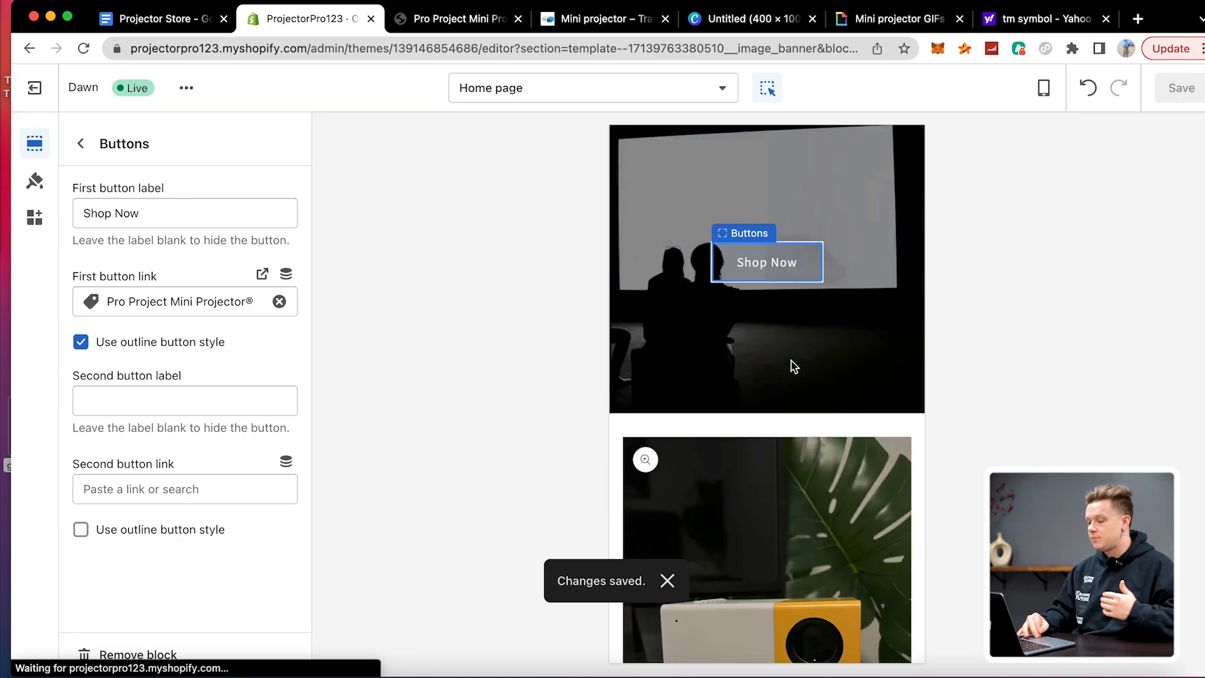
- Remove the Quick links menu and the Our mission text from the home page footer and save the theme
scroll(829, 276, "down", 4)
left_click(81, 143)
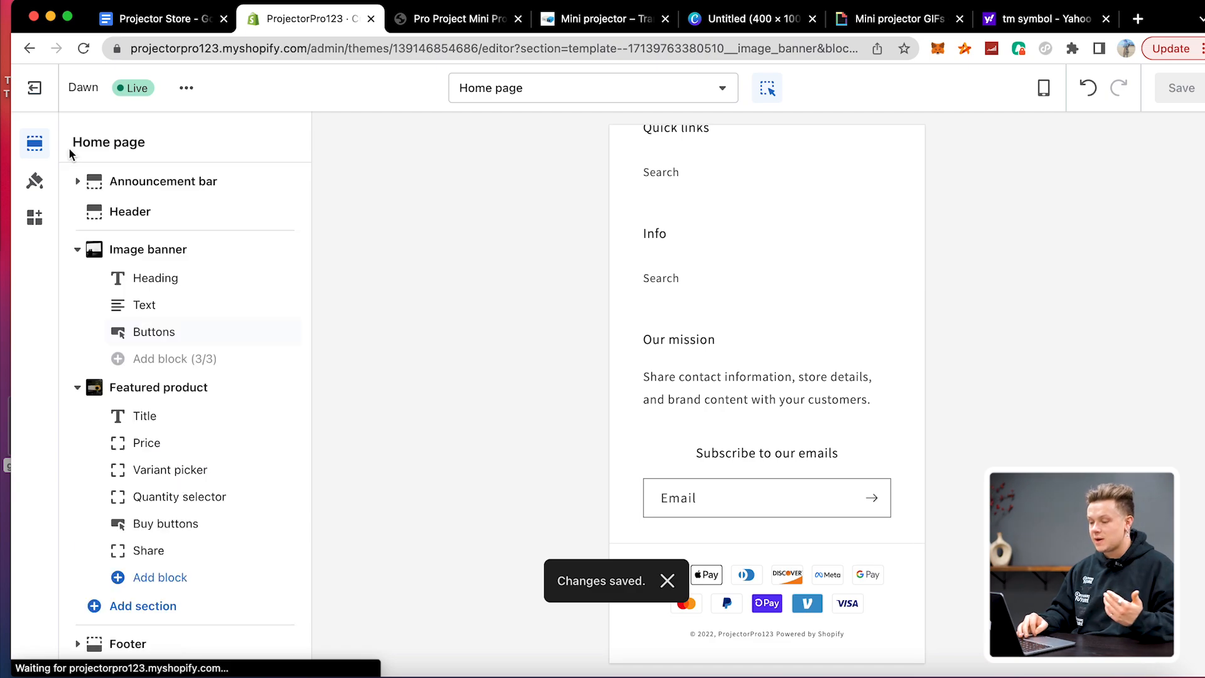
left_click(713, 398)
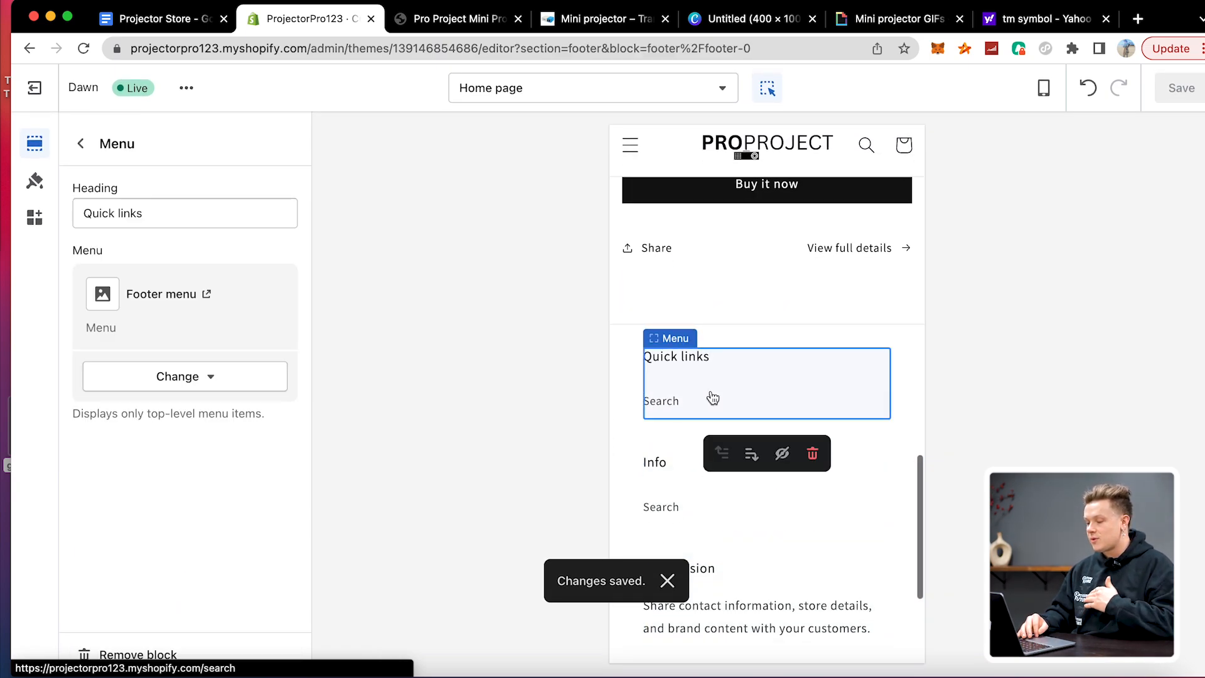
left_click(154, 654)
left_click(1193, 85)
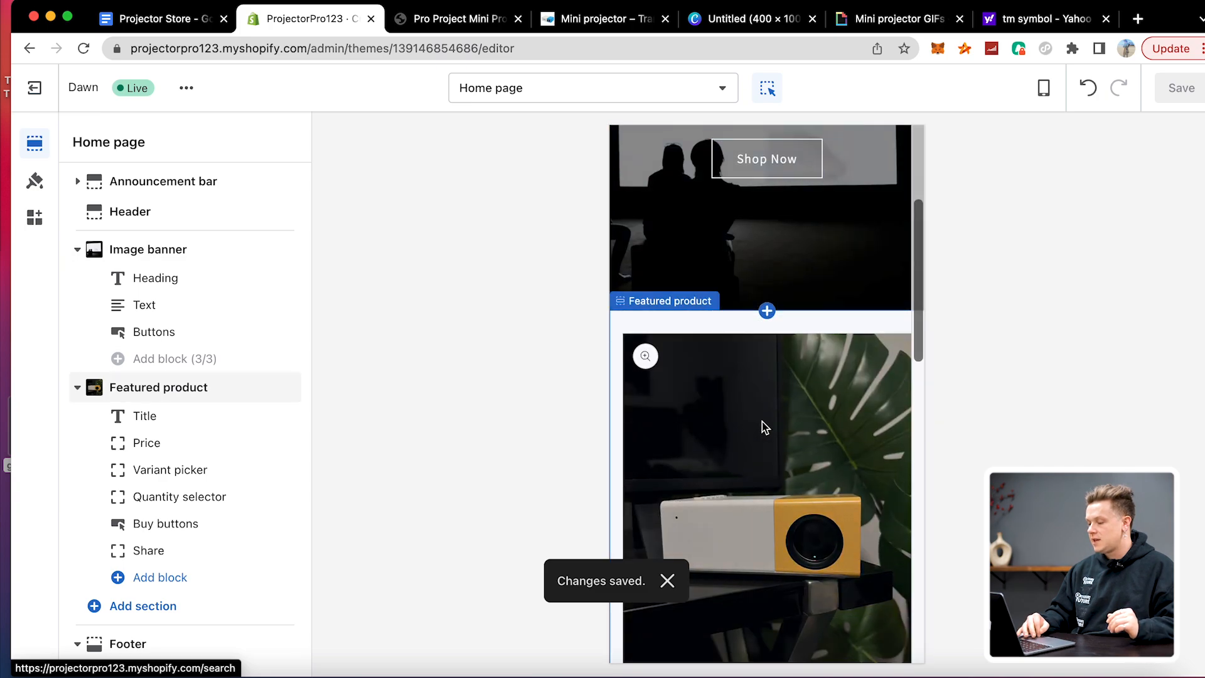
- Open the featured product's full details page in the theme preview and remove the vendor text block above its title
left_click(762, 424)
scroll(810, 408, "down", 3)
left_click(908, 175)
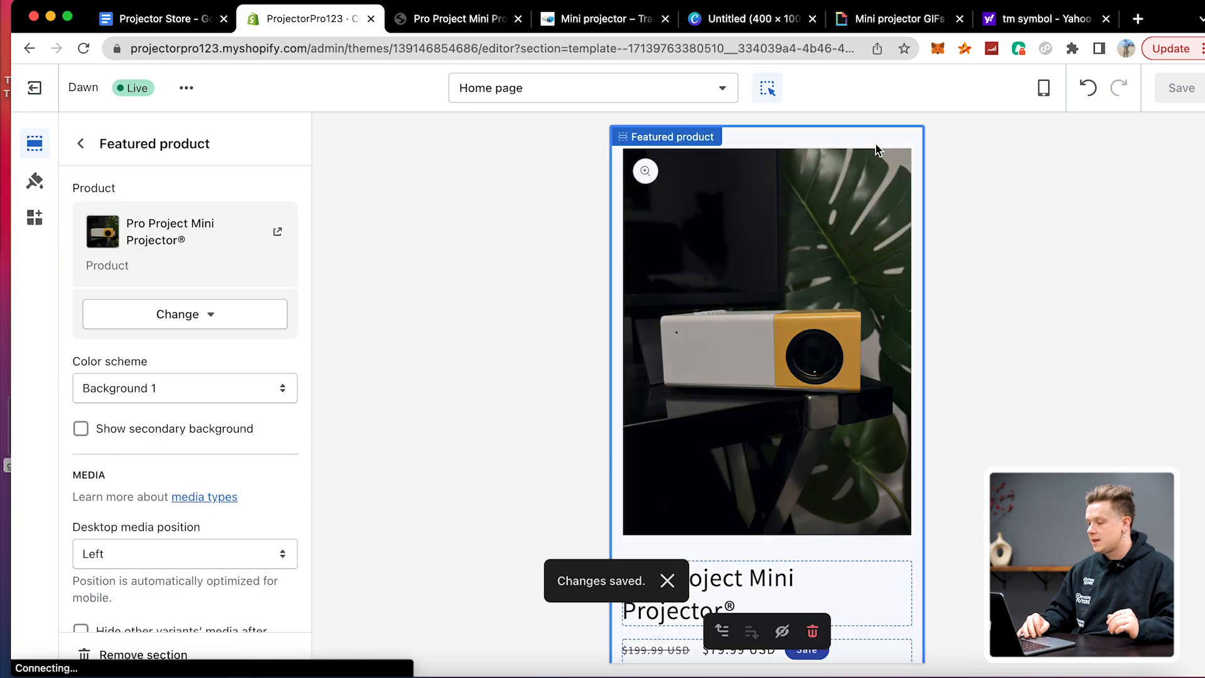
scroll(887, 271, "down", 5)
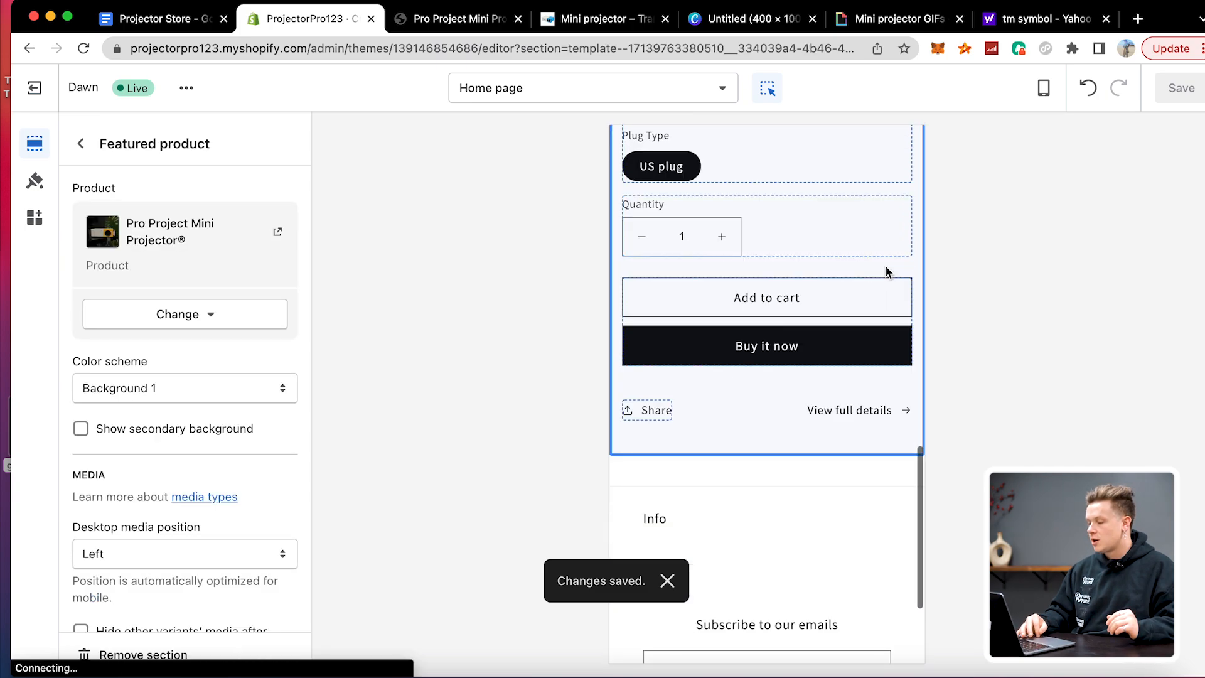
left_click(873, 412)
scroll(841, 445, "down", 5)
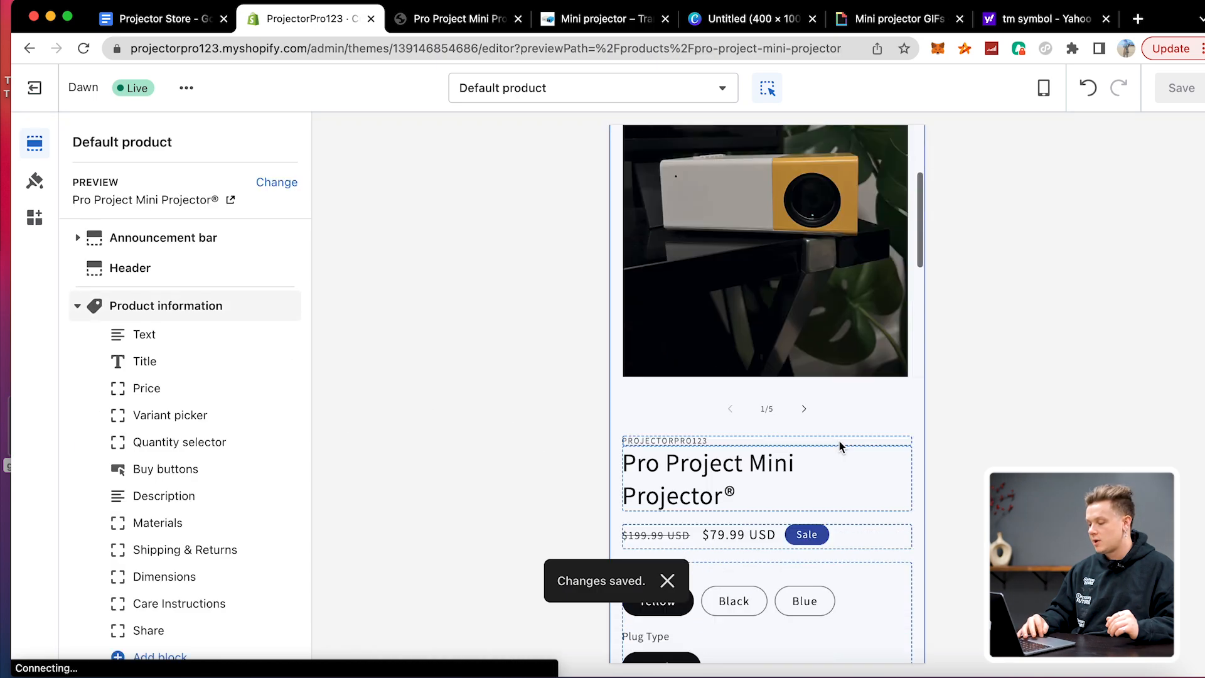
left_click(680, 438)
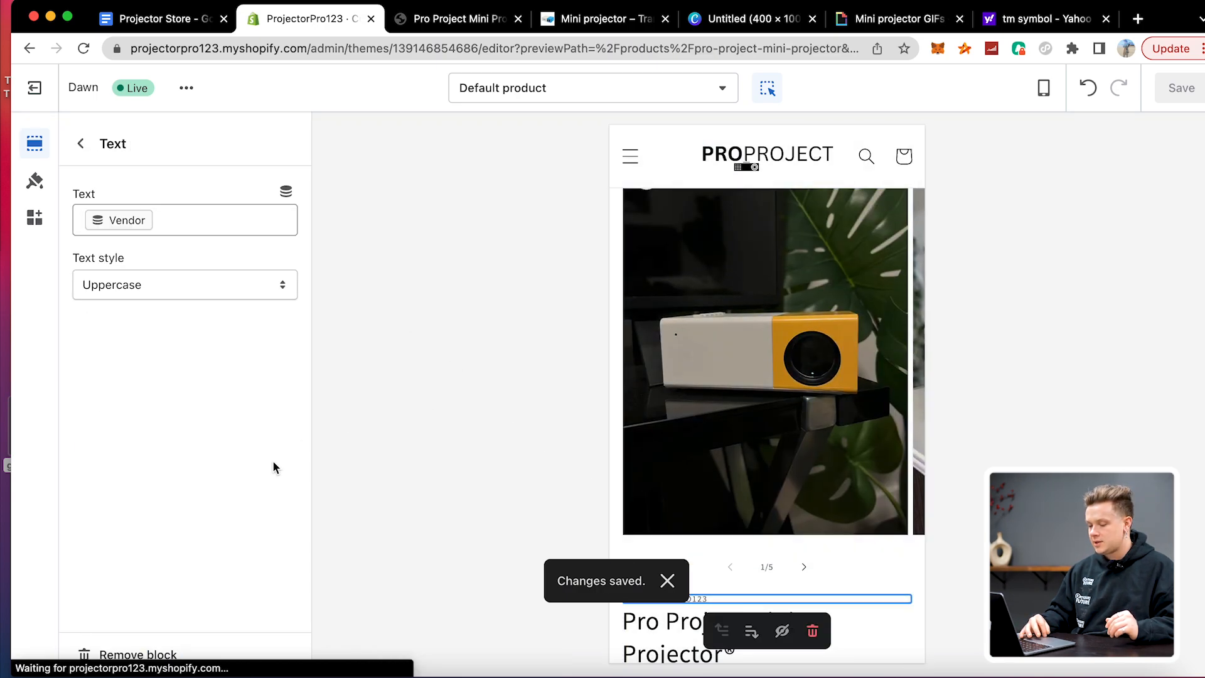
left_click(138, 654)
- Remove the Materials, Shipping & Returns, Dimensions and Care Instructions collapsible rows from the product information and save the theme
scroll(666, 505, "down", 5)
scroll(667, 511, "down", 10)
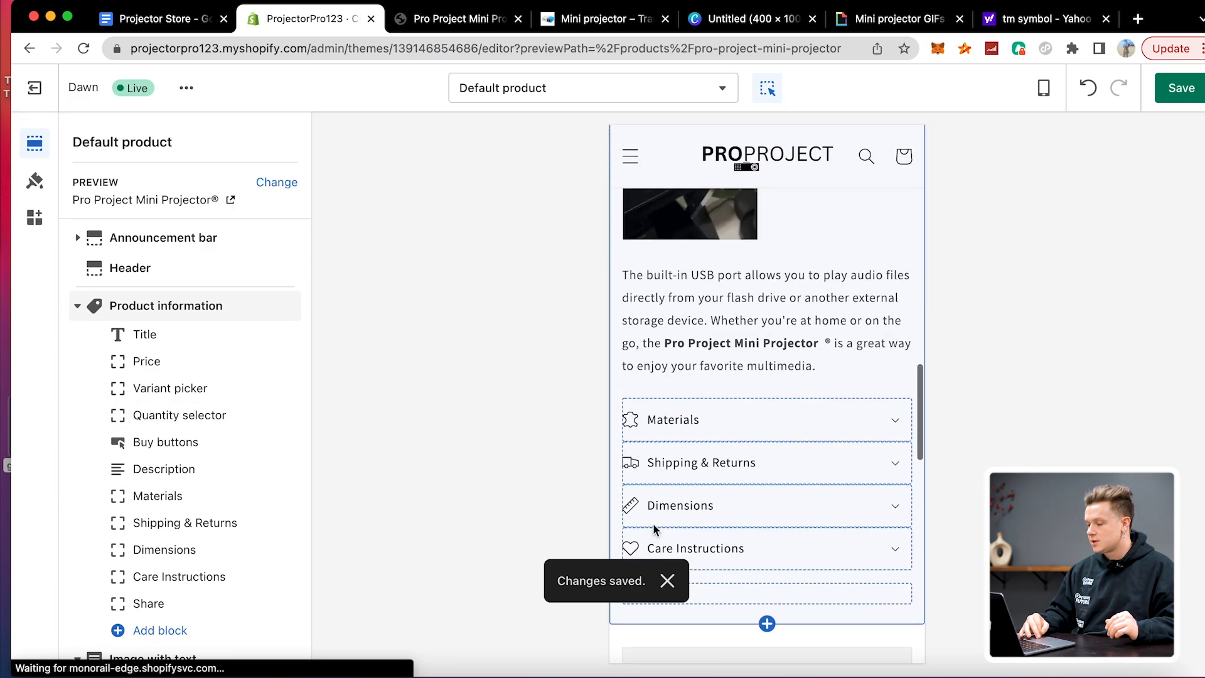
left_click(753, 514)
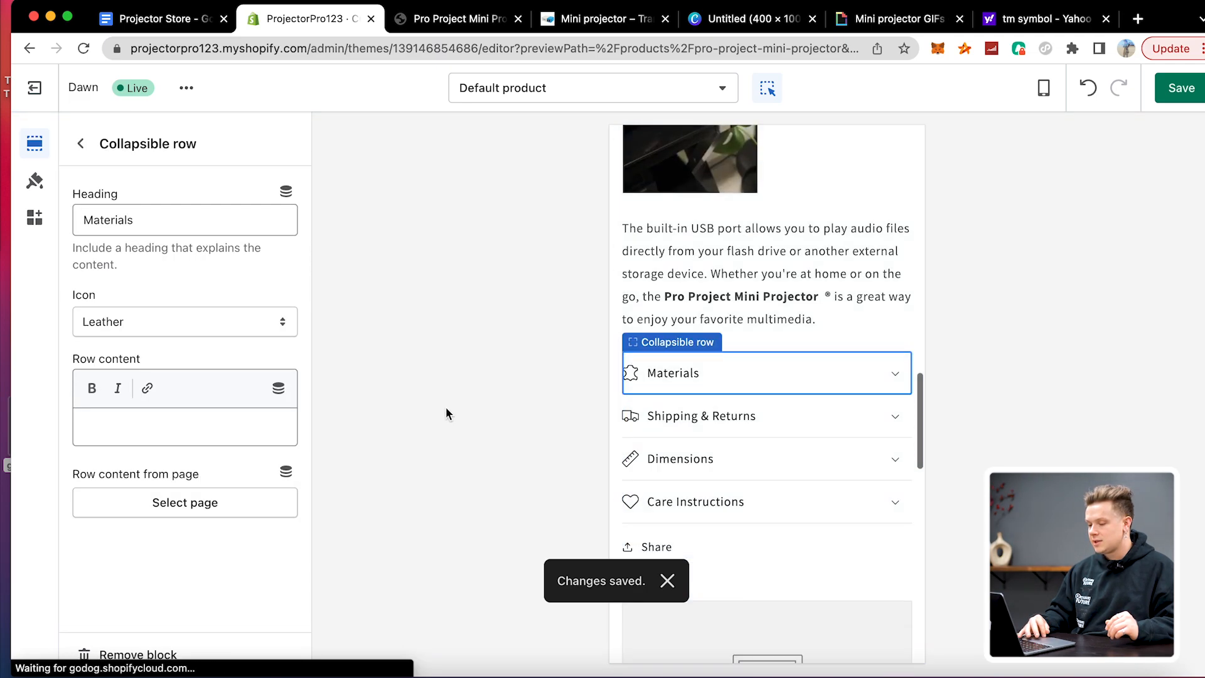
left_click(650, 421)
left_click(162, 655)
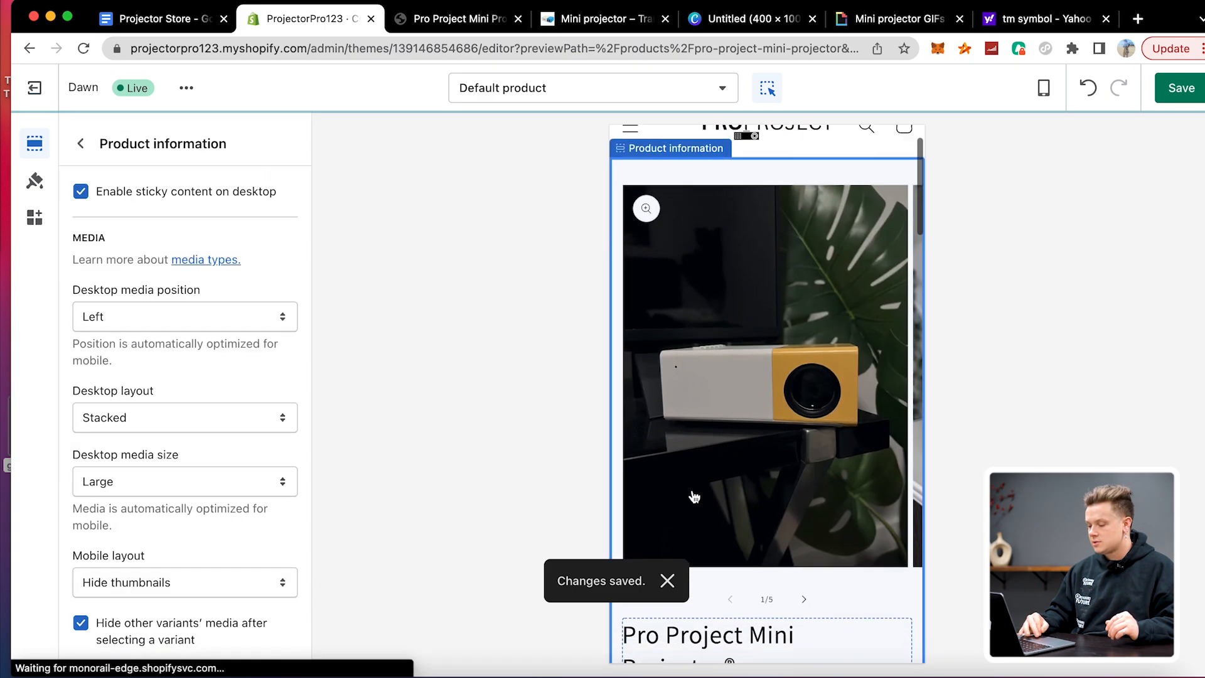
scroll(718, 499, "down", 12)
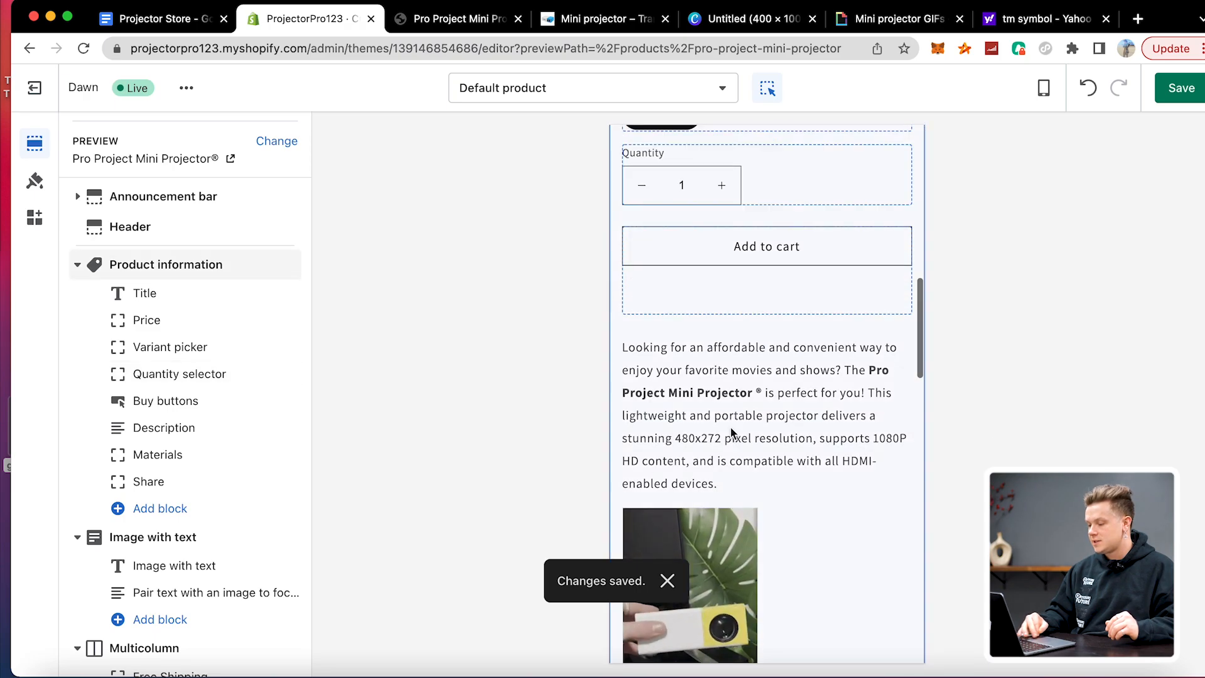
left_click(729, 340)
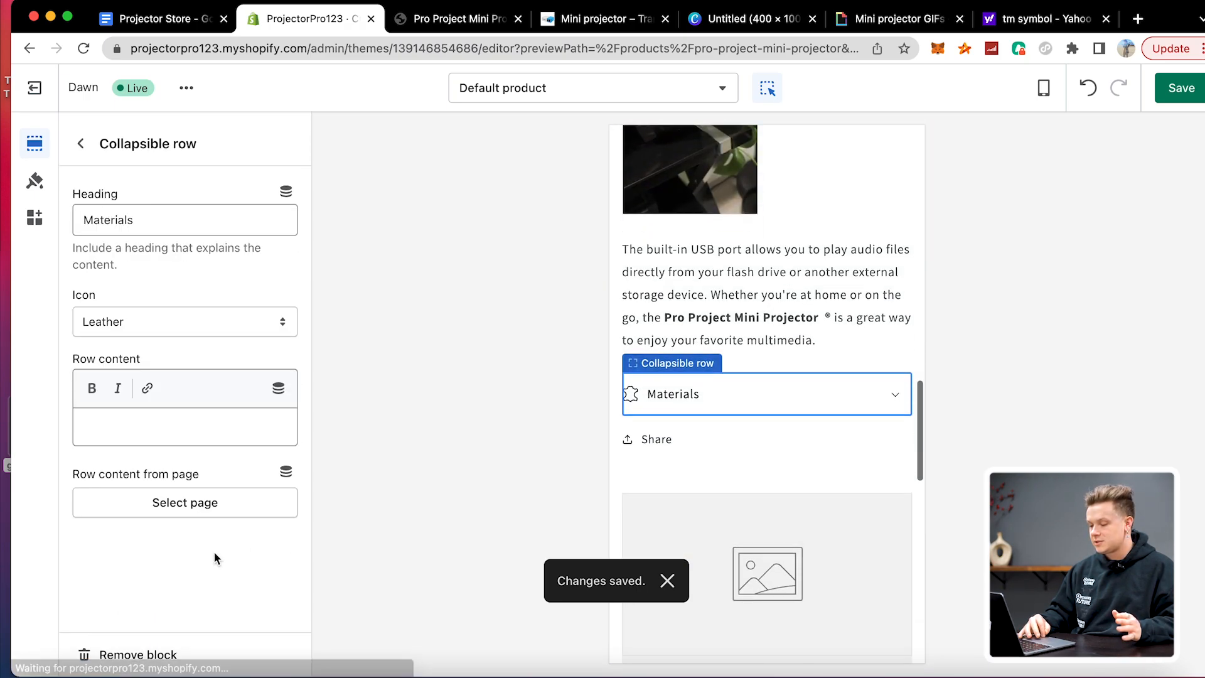
left_click(162, 656)
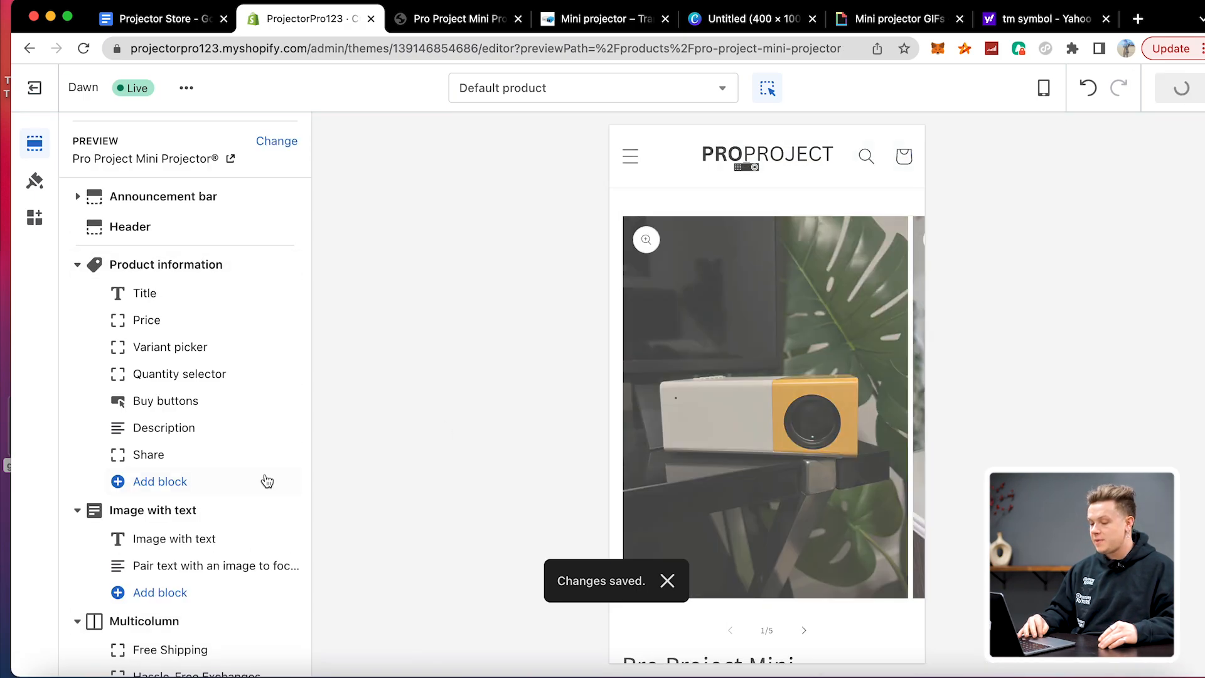
- Remove the Image with text and Multicolumn sections from the default product page
left_click(177, 510)
scroll(178, 505, "down", 10)
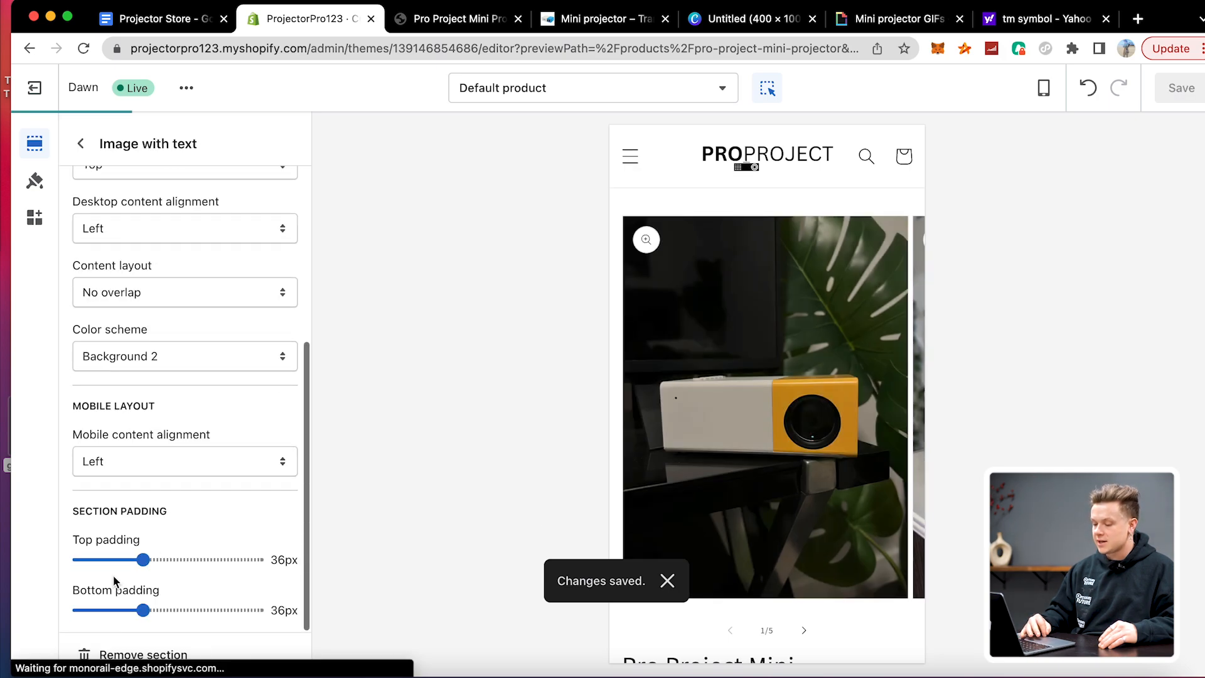
left_click(119, 655)
left_click(126, 469)
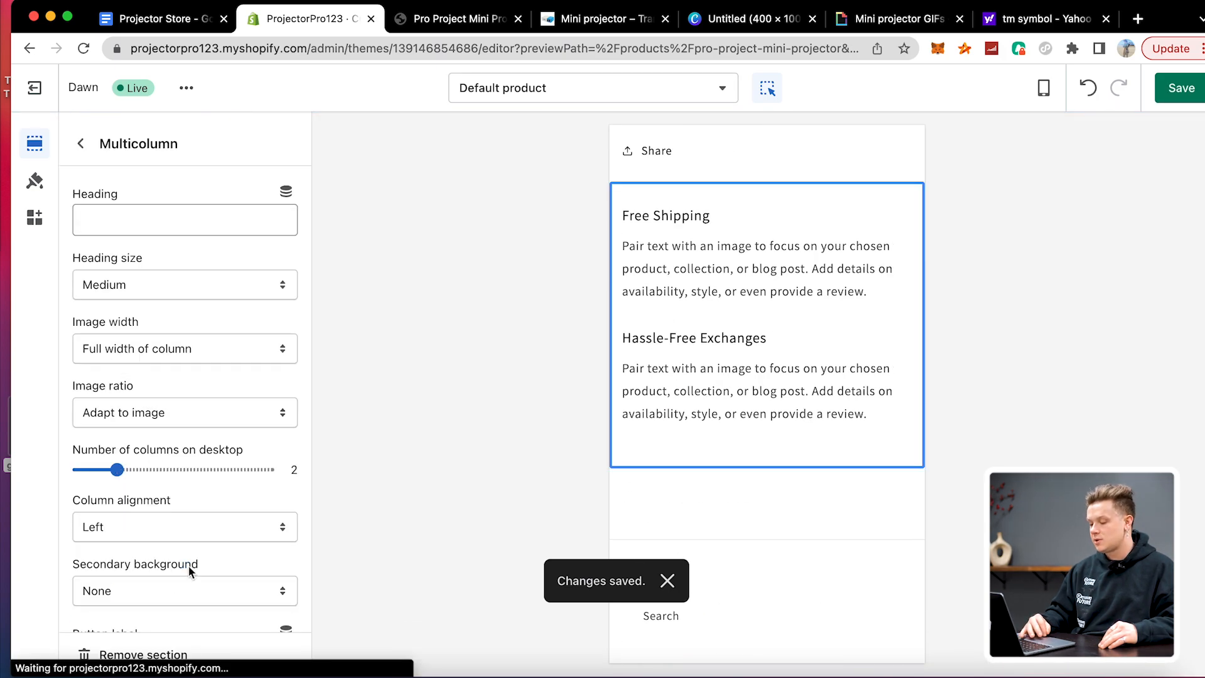
left_click(149, 653)
- Hide the Product recommendations section on the default product page and save the theme
left_click(161, 547)
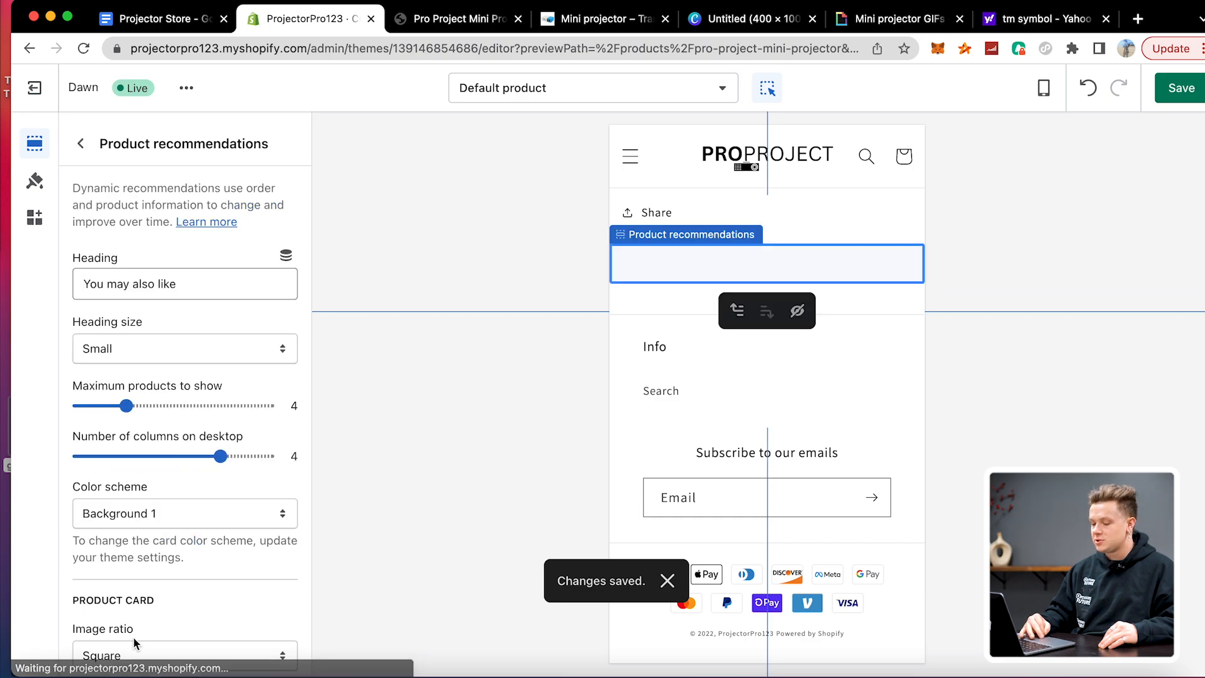
scroll(142, 600, "down", 5)
scroll(141, 599, "down", 2)
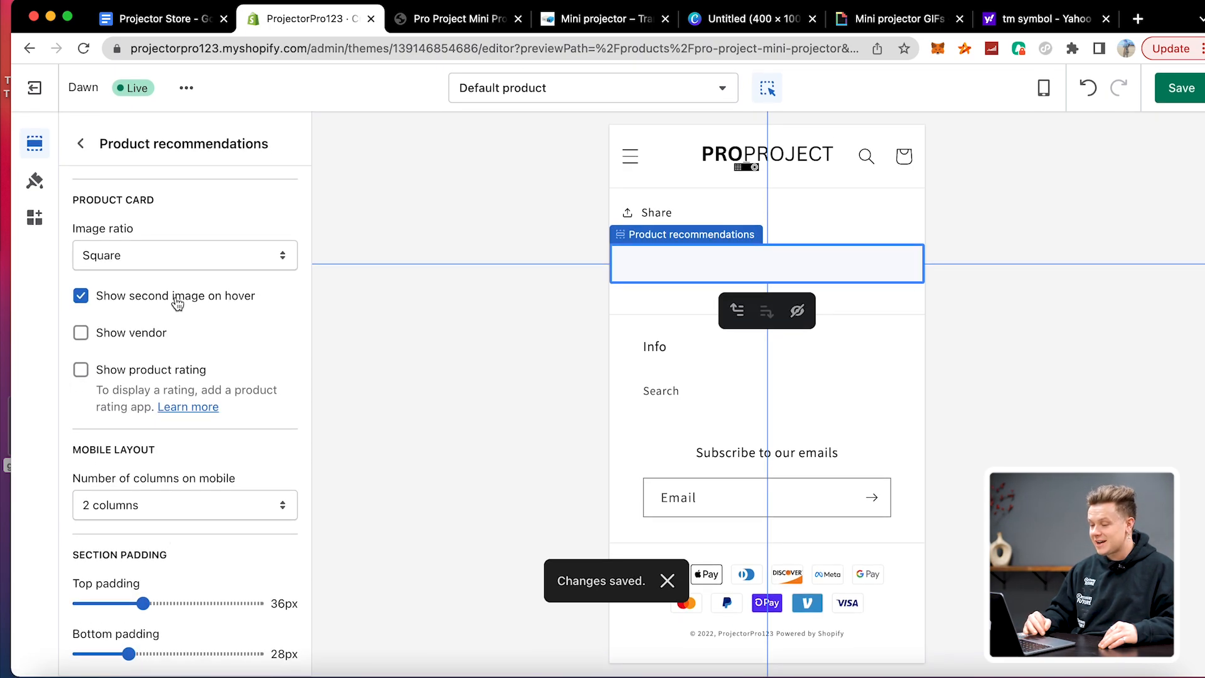
scroll(116, 480, "up", 10)
left_click(77, 143)
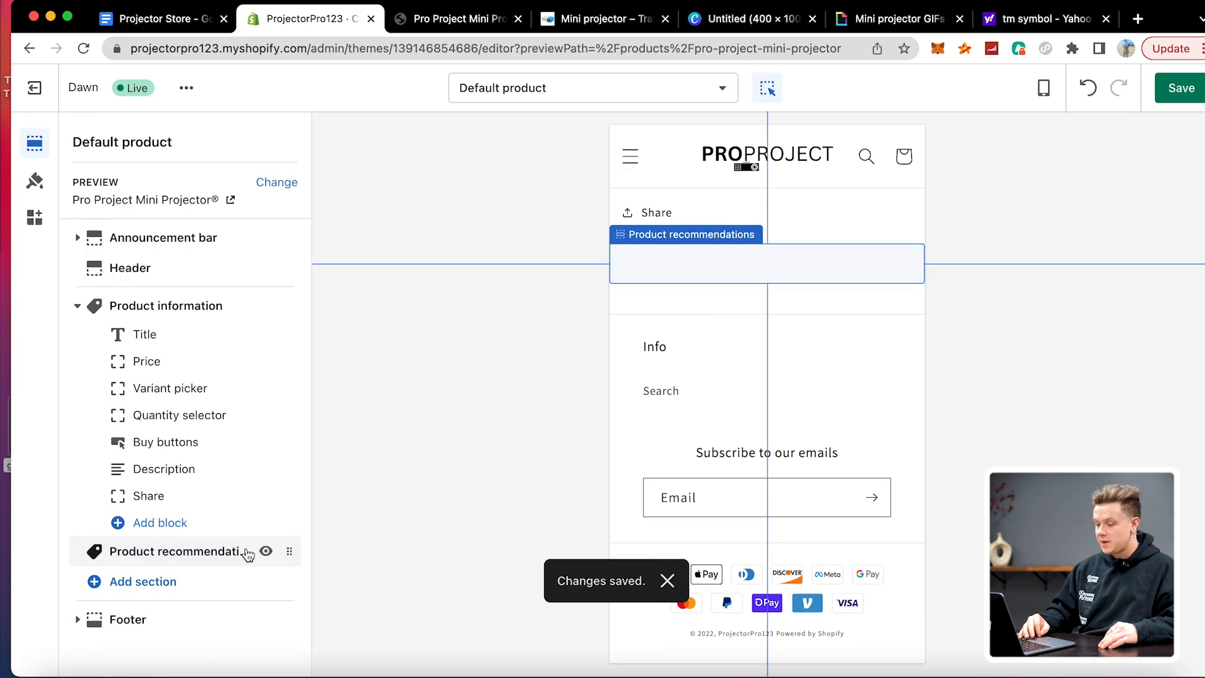
left_click(266, 552)
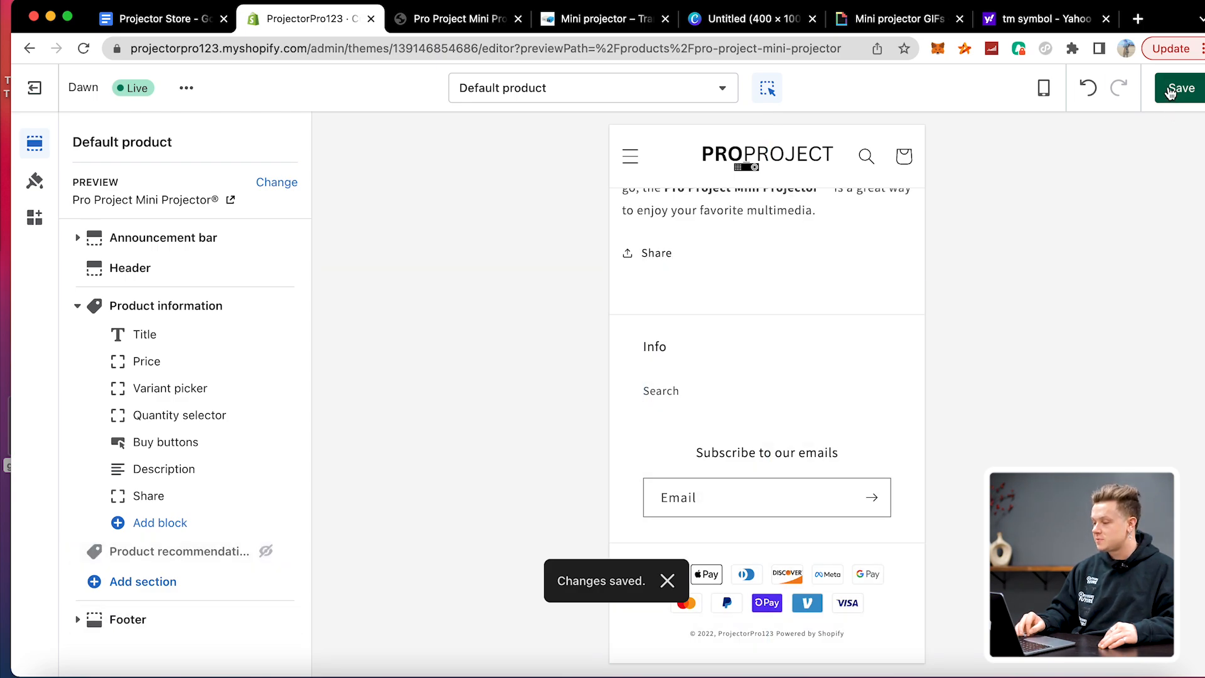
scroll(803, 339, "up", 5)
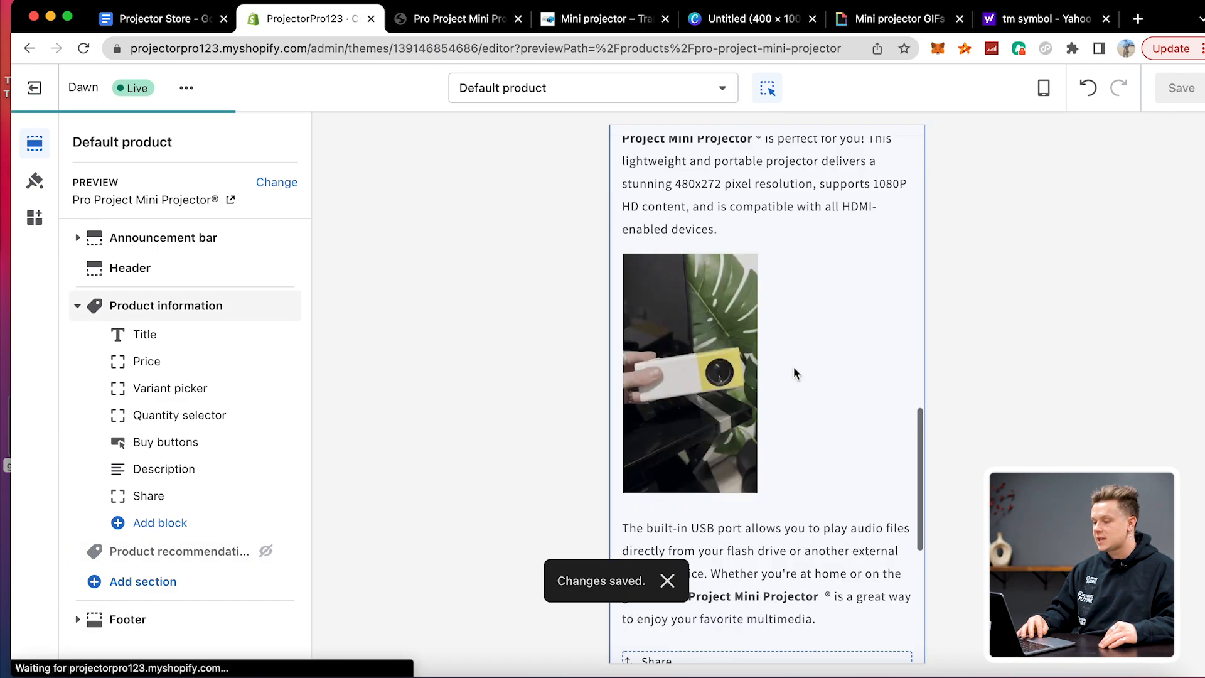
- Leave the theme editor and open the Pro Project Mini Projector® product for editing
left_click(34, 88)
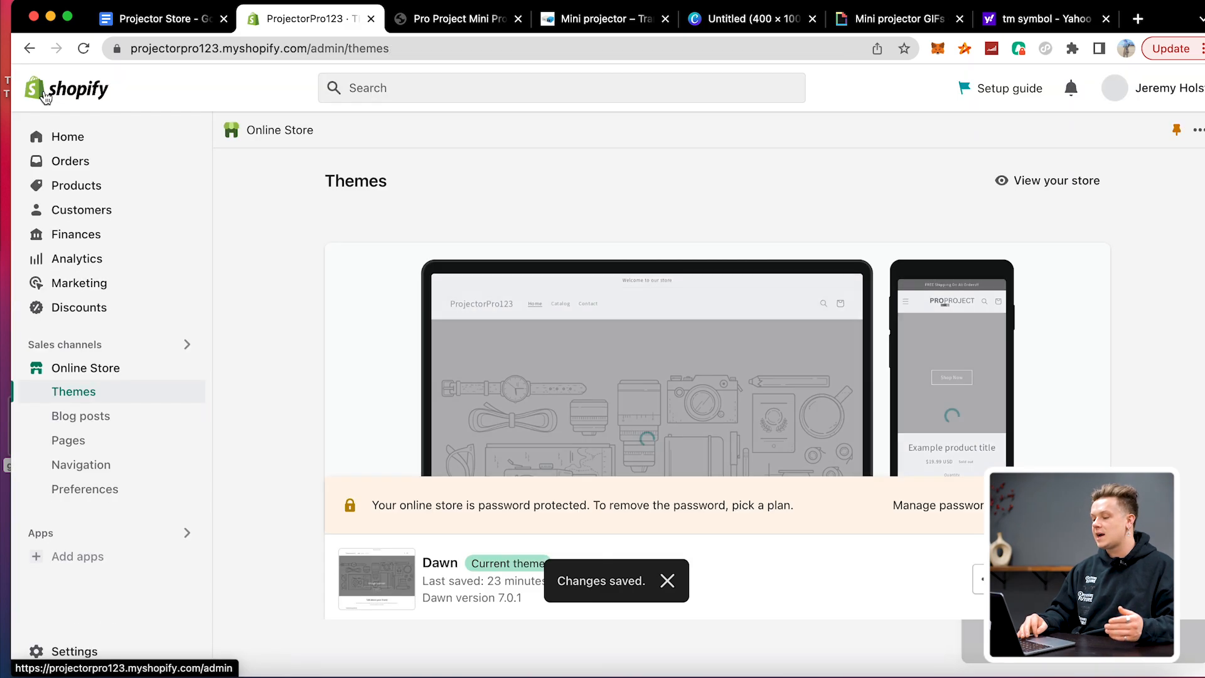
left_click(112, 192)
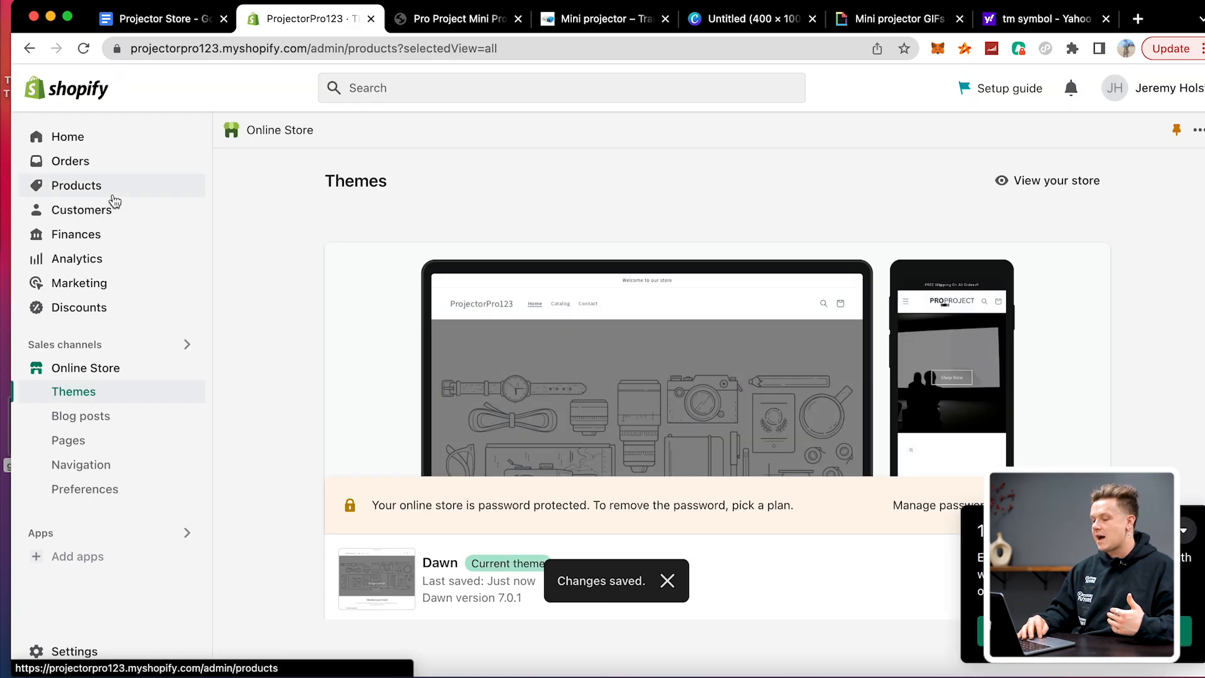
left_click(502, 326)
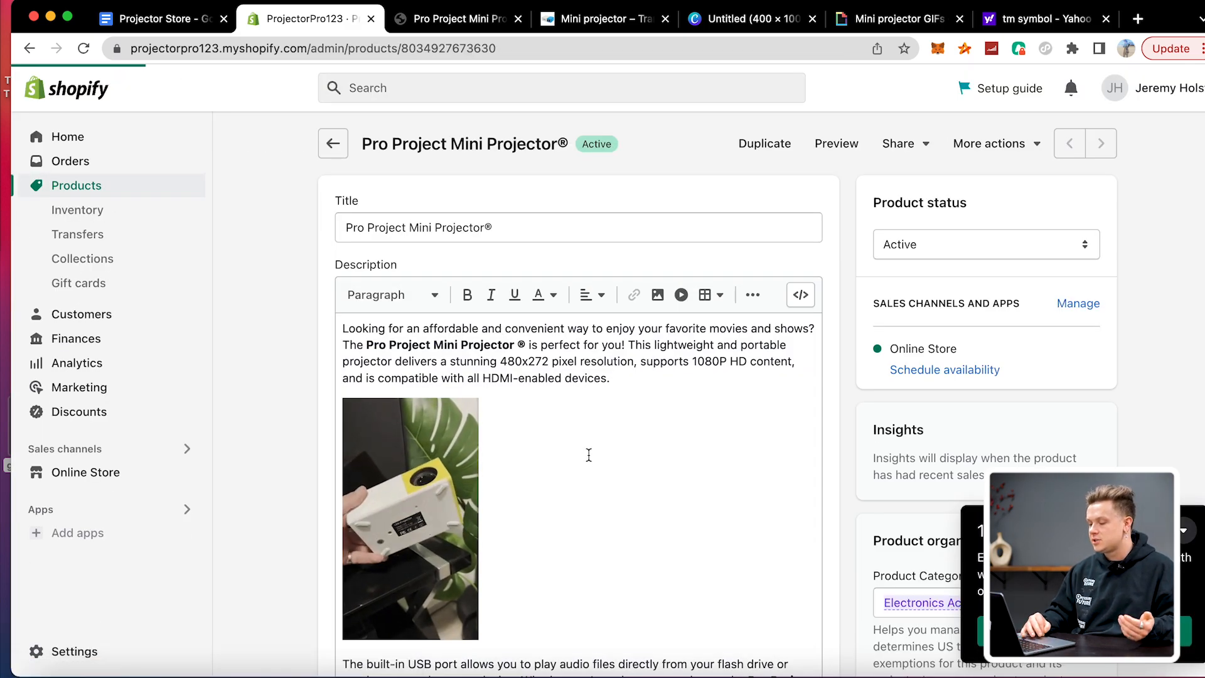
- Center-align the whole product description, including its text and animated image, and save the product
left_click_drag(342, 330, 822, 579)
scroll(725, 411, "down", 11)
scroll(725, 412, "up", 13)
left_click(586, 294)
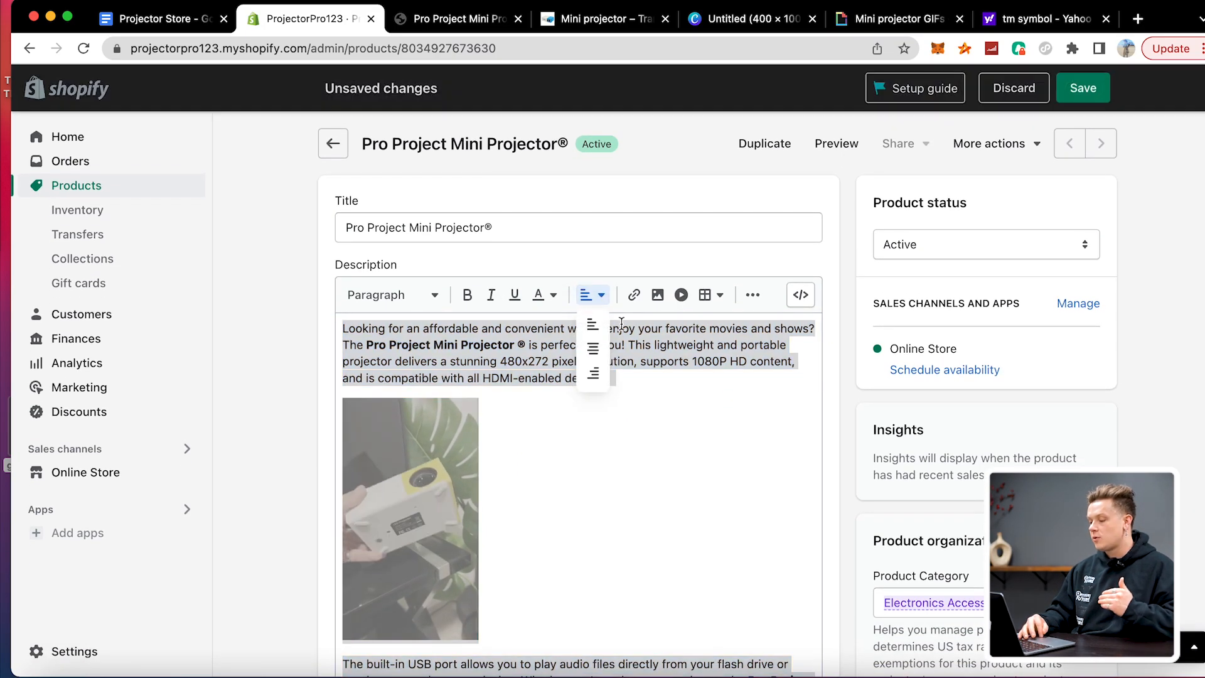
left_click(588, 342)
left_click(1099, 95)
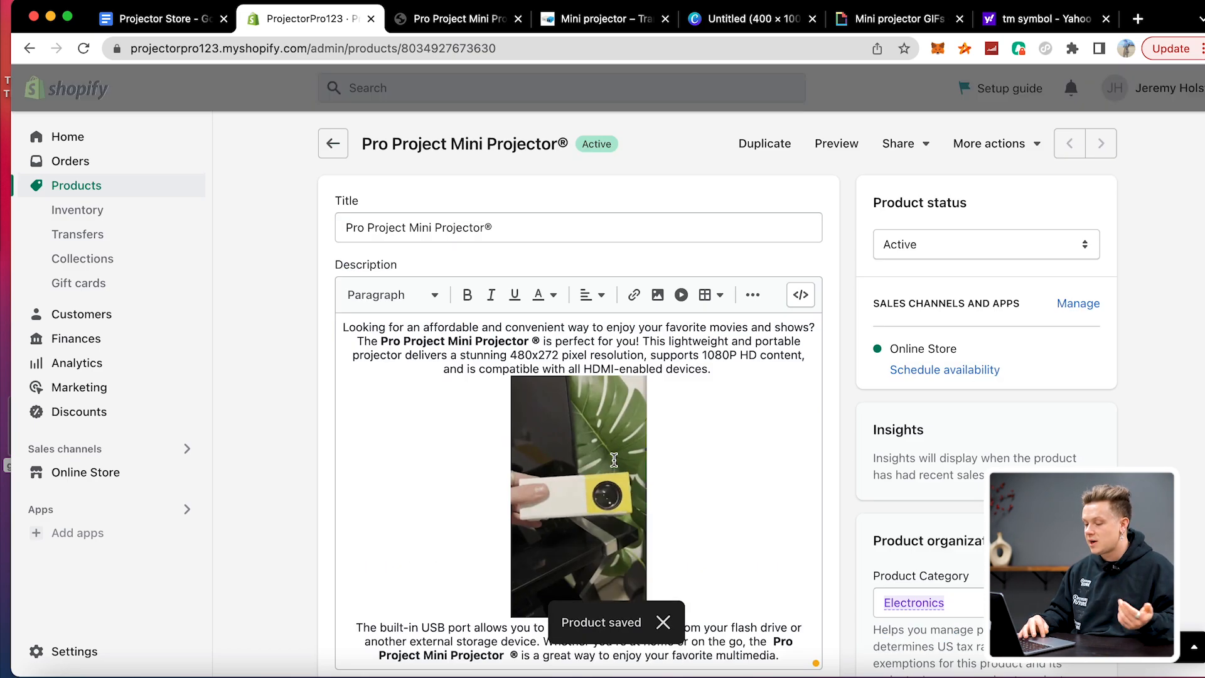
- Slightly enlarge the animated projector image in the product description, keeping its proportions, and save the product
left_click(592, 520)
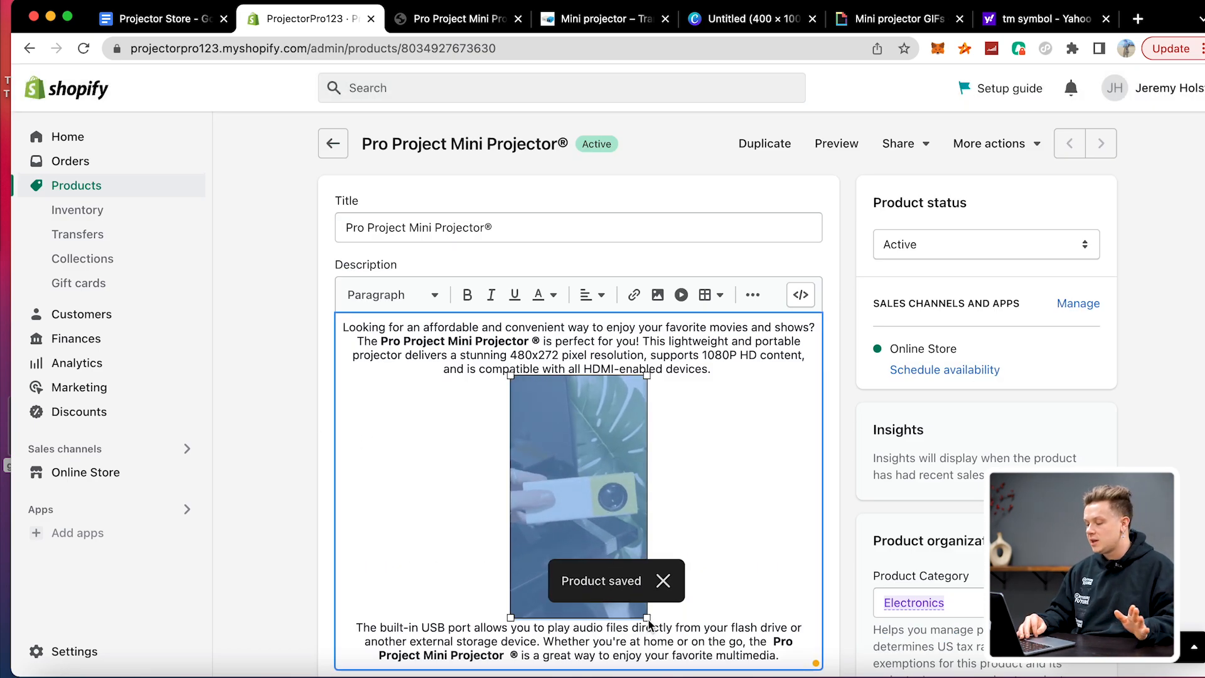
left_click_drag(648, 622, 654, 627)
left_click(699, 520)
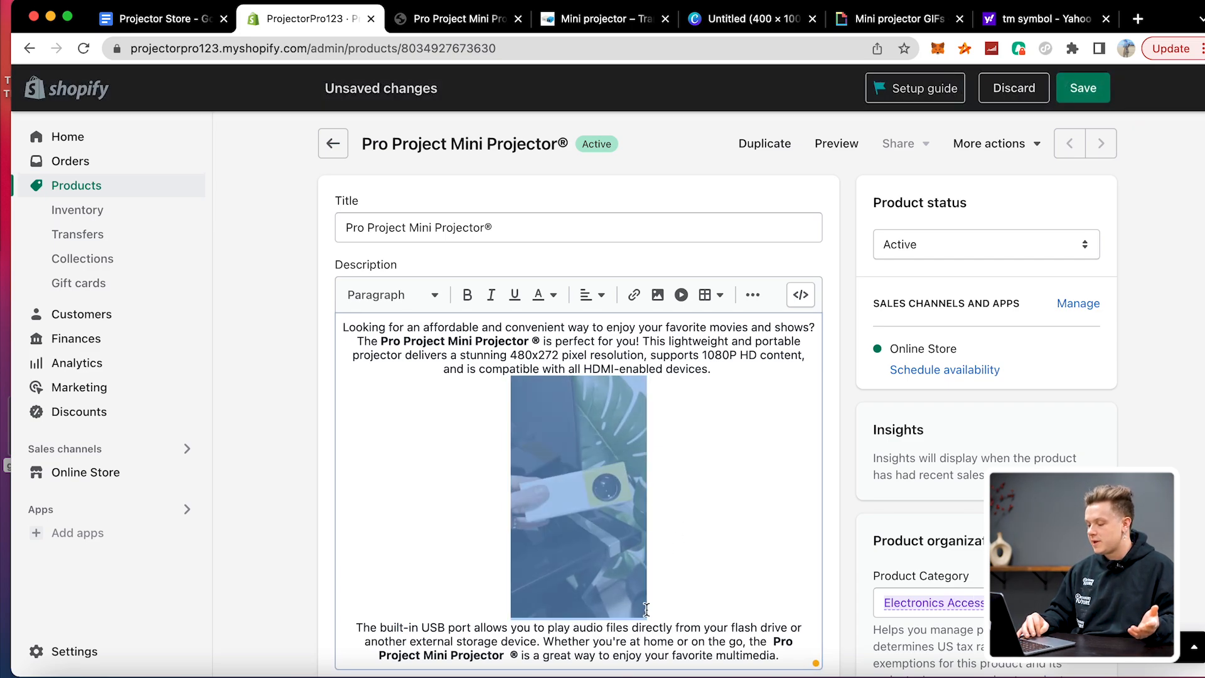
left_click_drag(646, 618, 655, 648)
left_click(1081, 105)
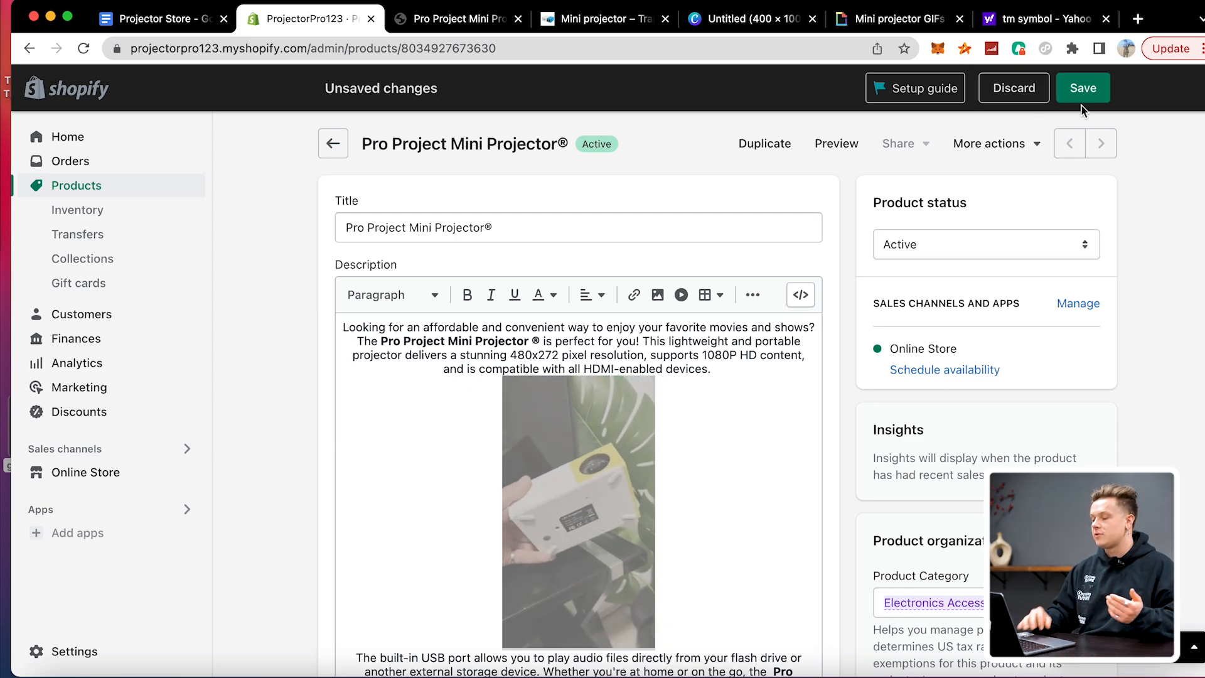
left_click(1083, 106)
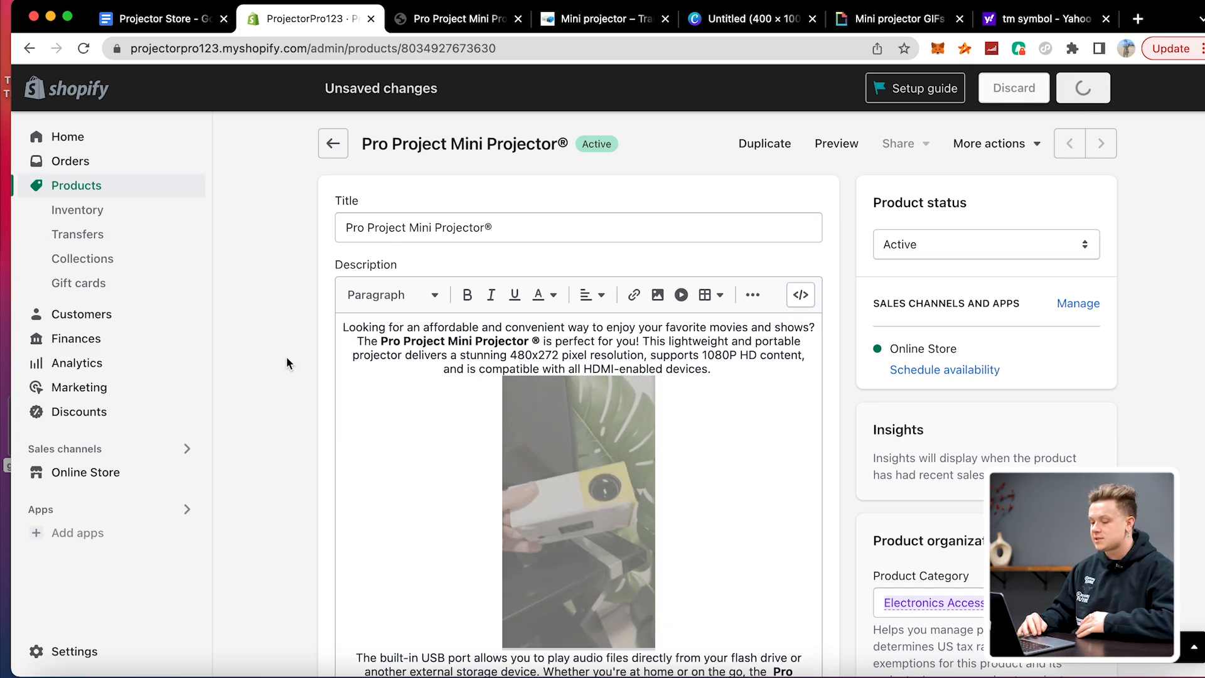
scroll(221, 386, "down", 2)
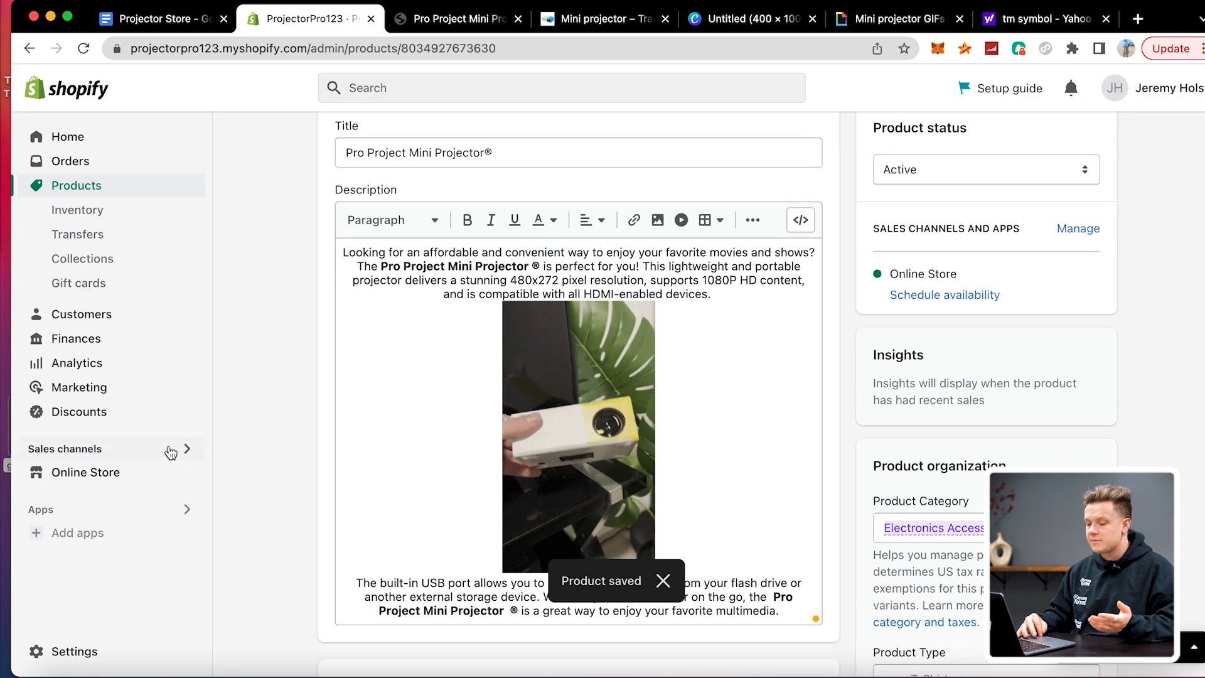
- Activate the International market in the store's market settings and acknowledge the localized experiences notice
left_click(408, 20)
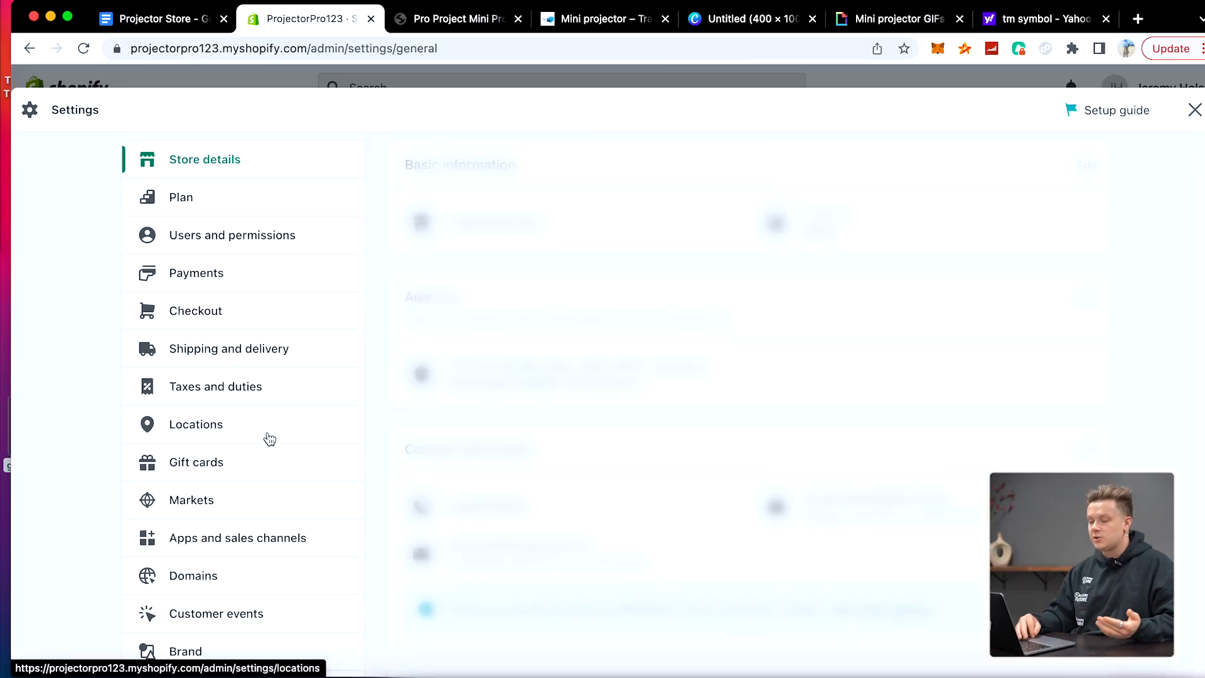
scroll(237, 370, "down", 2)
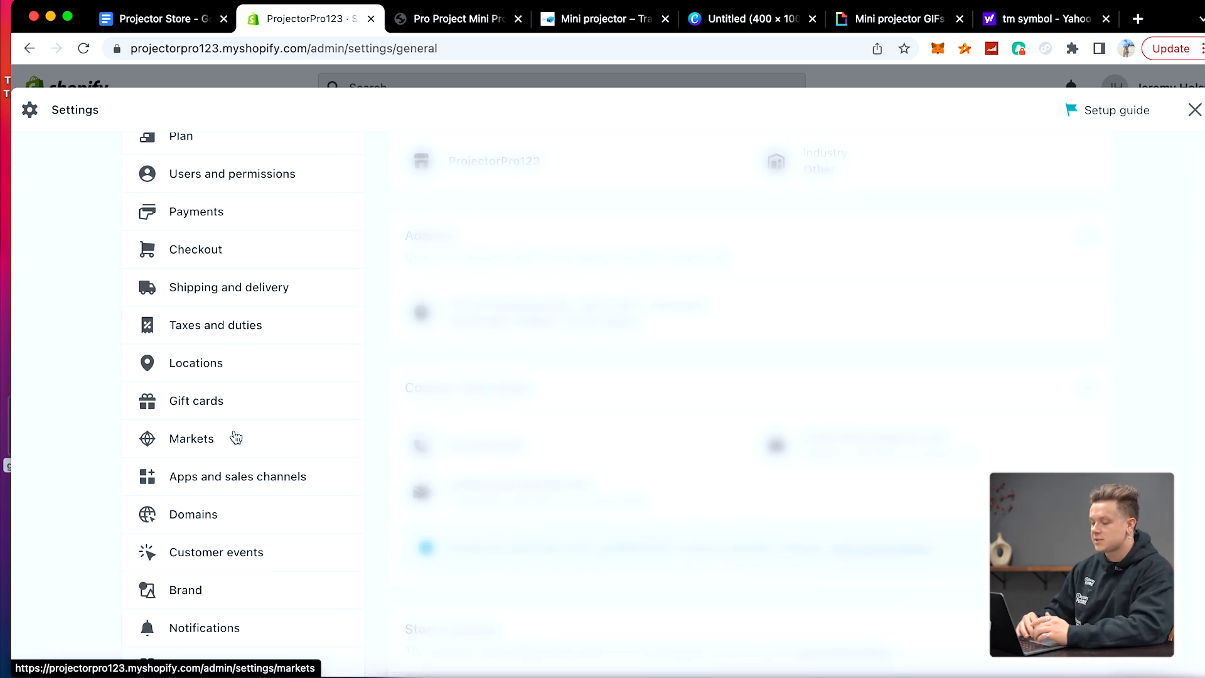
left_click(234, 436)
scroll(872, 251, "down", 5)
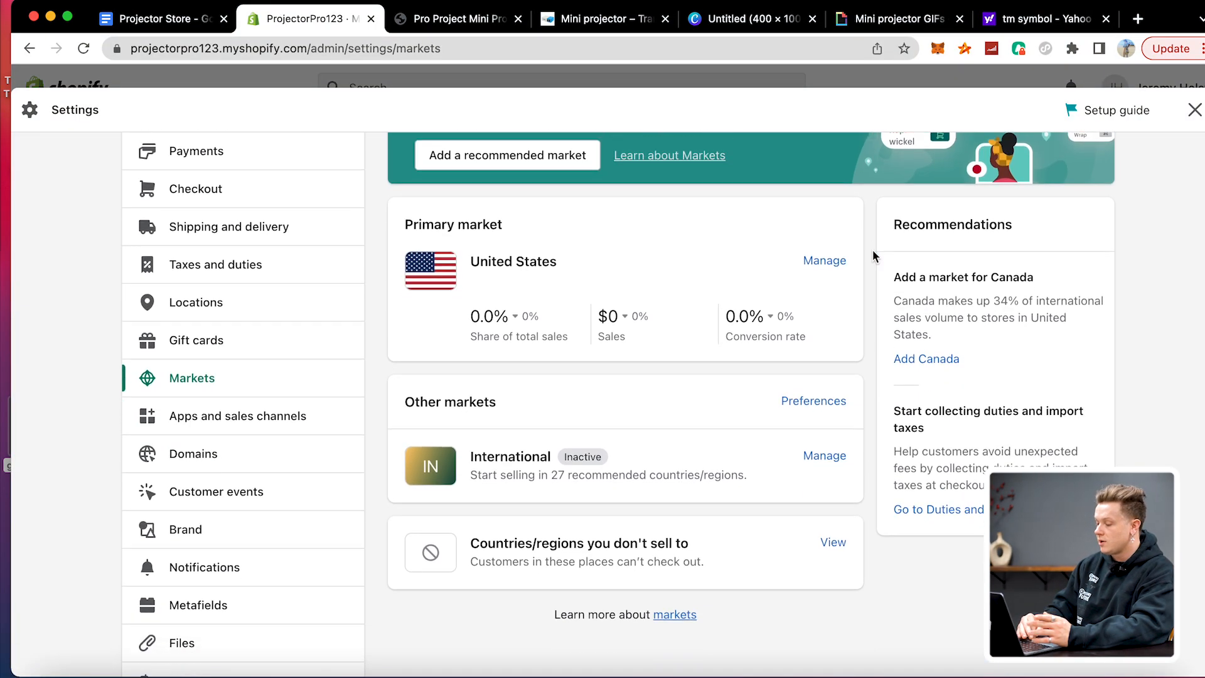
left_click(842, 394)
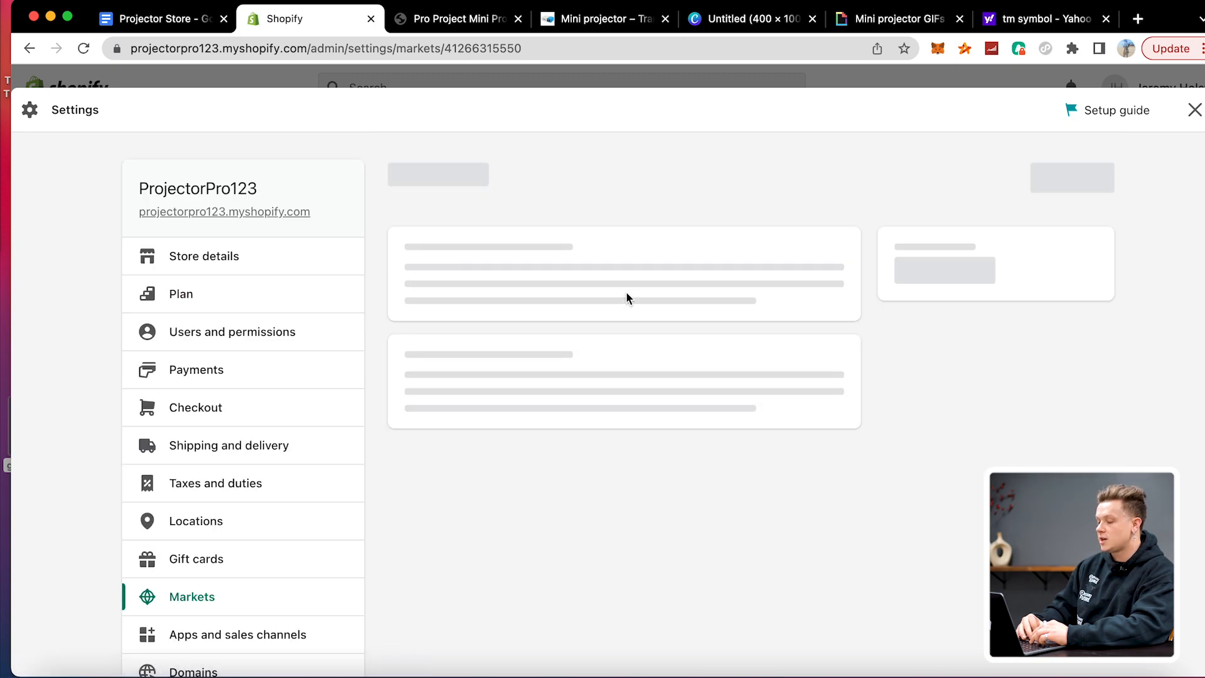
left_click(1078, 178)
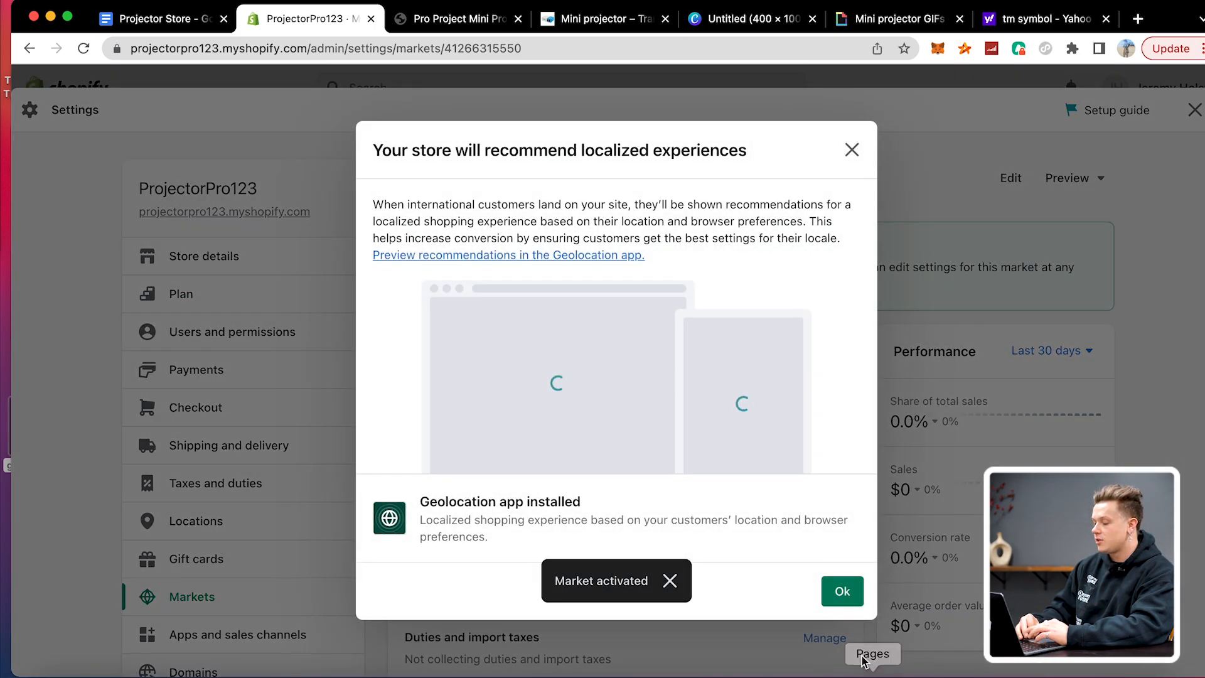
left_click(842, 602)
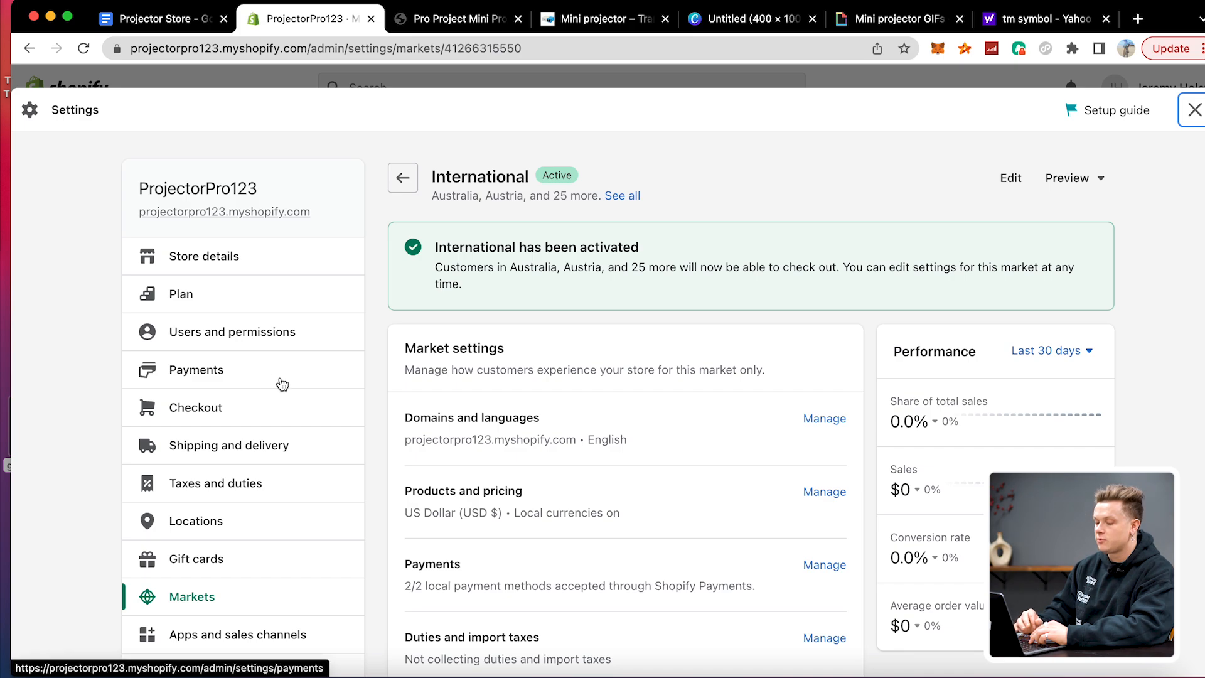
- Delete the Domestic and Rest of the World shipping zones from the general shipping profile
left_click(230, 446)
scroll(369, 385, "down", 3)
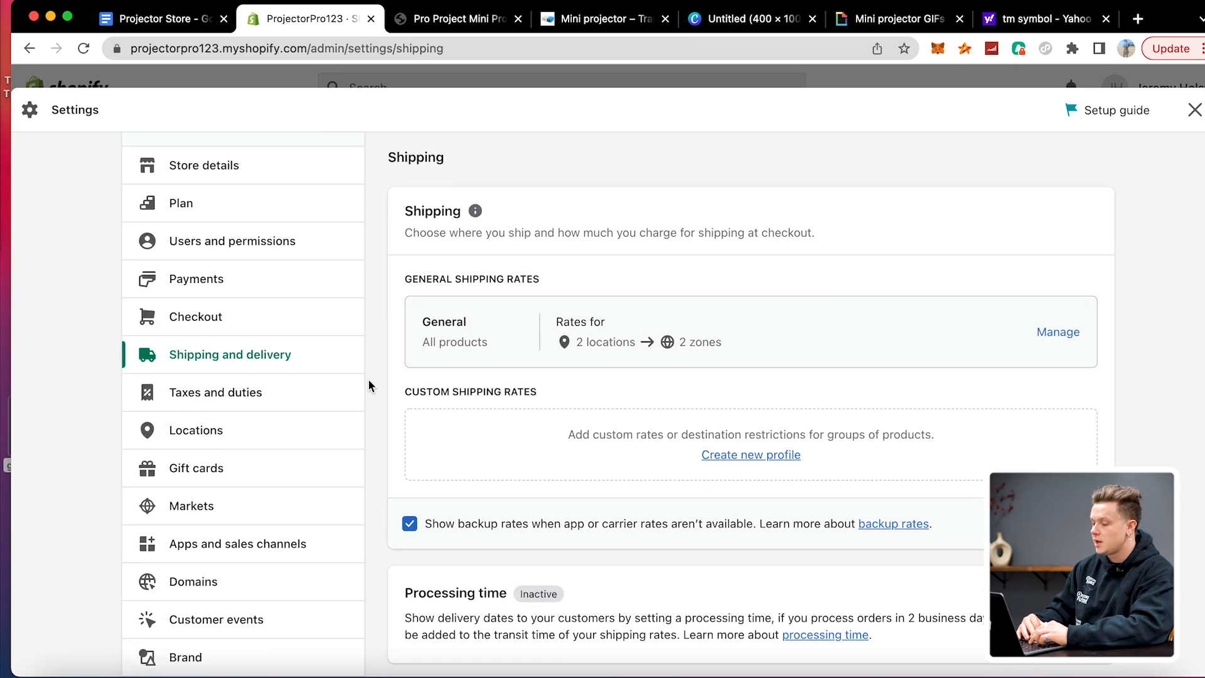
left_click(1058, 309)
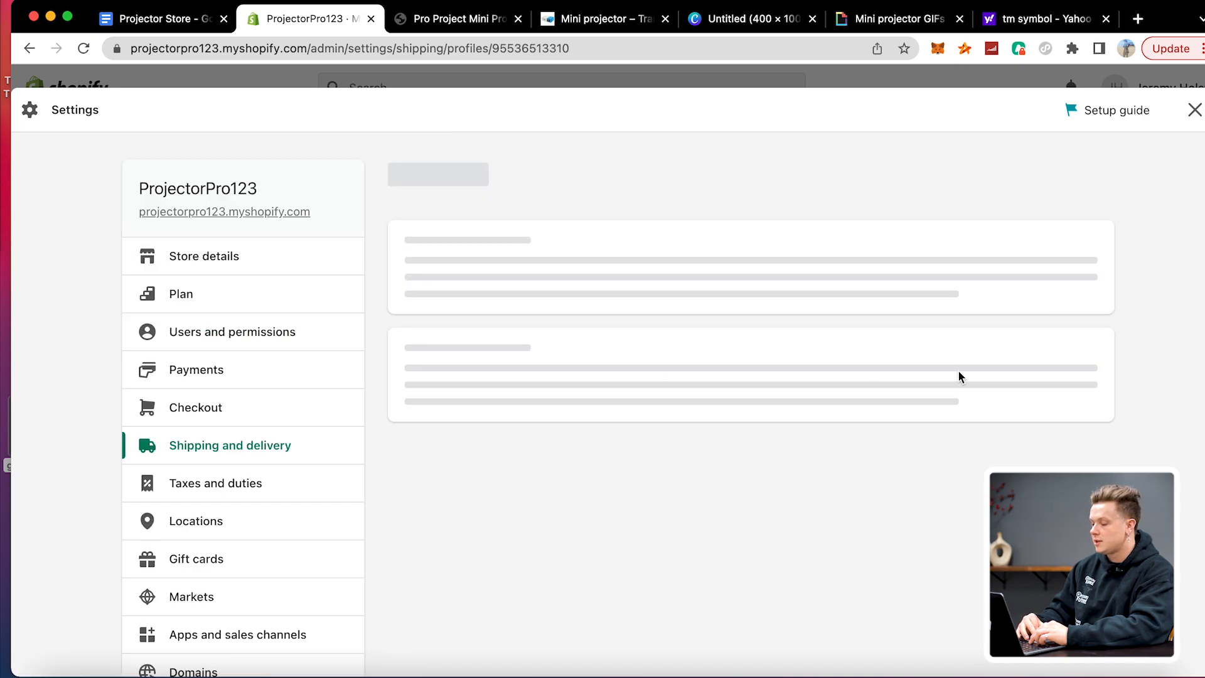
scroll(957, 374, "down", 3)
scroll(1149, 312, "down", 2)
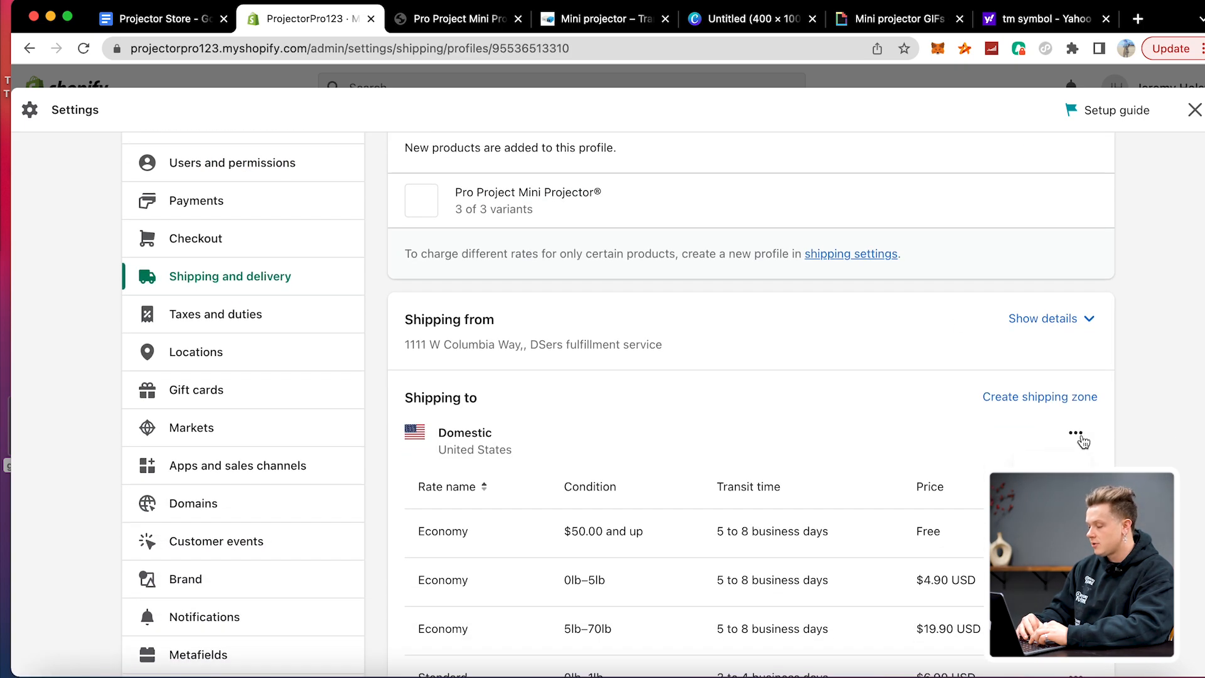
left_click(1051, 512)
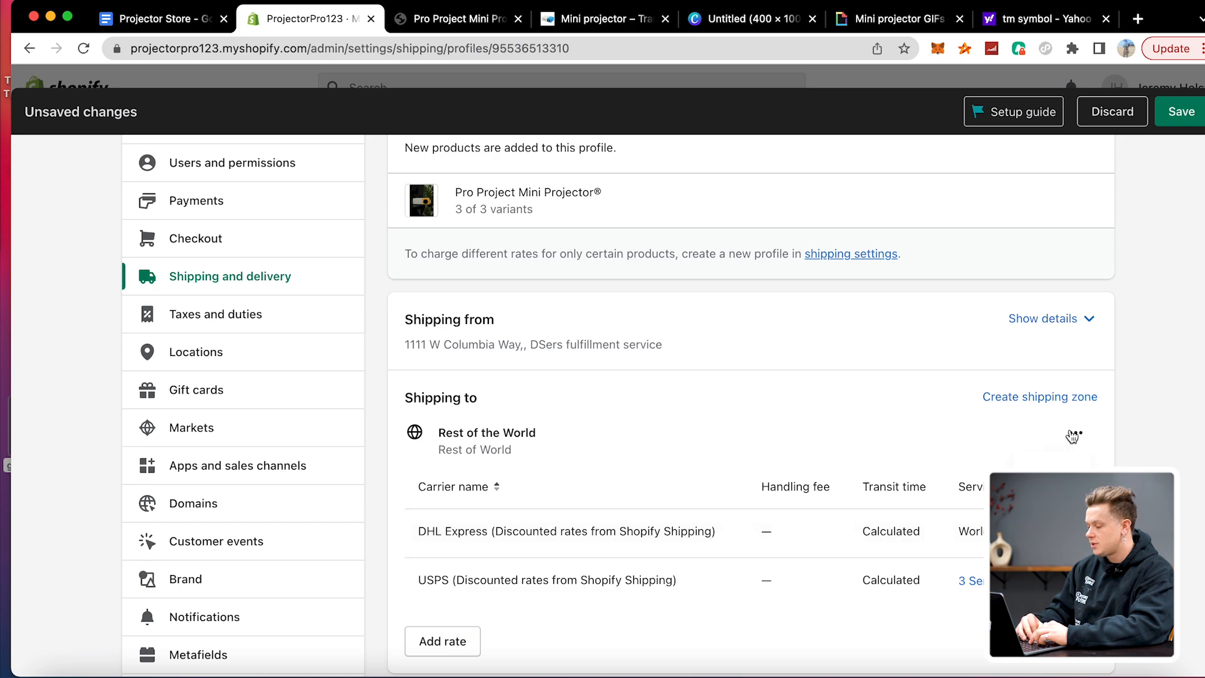
left_click(1052, 509)
left_click(1070, 408)
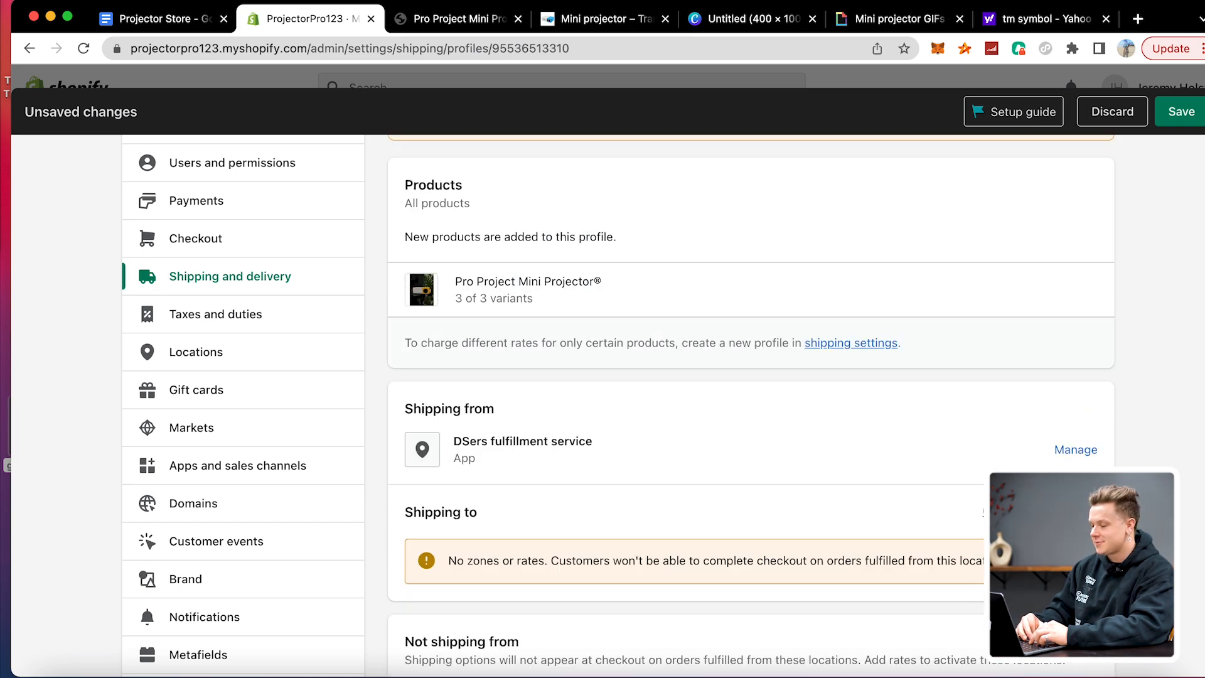
- Create a shipping zone named "WOrldwide" covering Rest of world for the DSers fulfillment service
left_click(1076, 449)
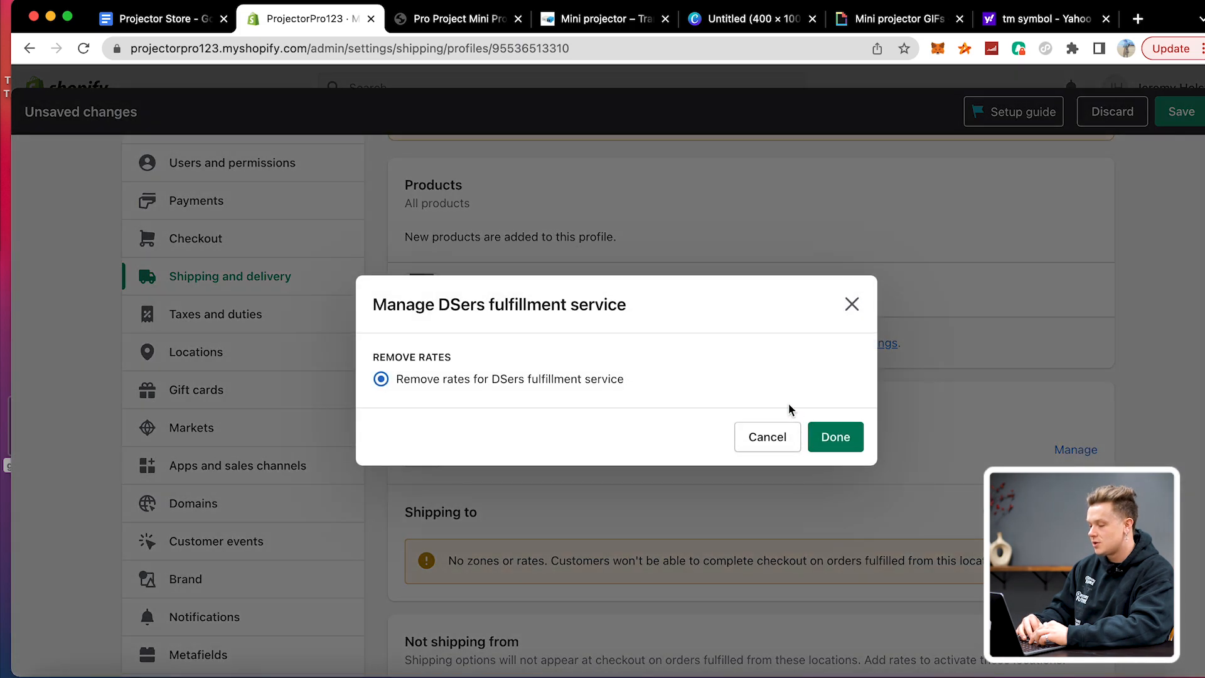
left_click(790, 436)
left_click(1070, 512)
left_click(381, 336)
left_click(467, 205)
type("WOrldwide")
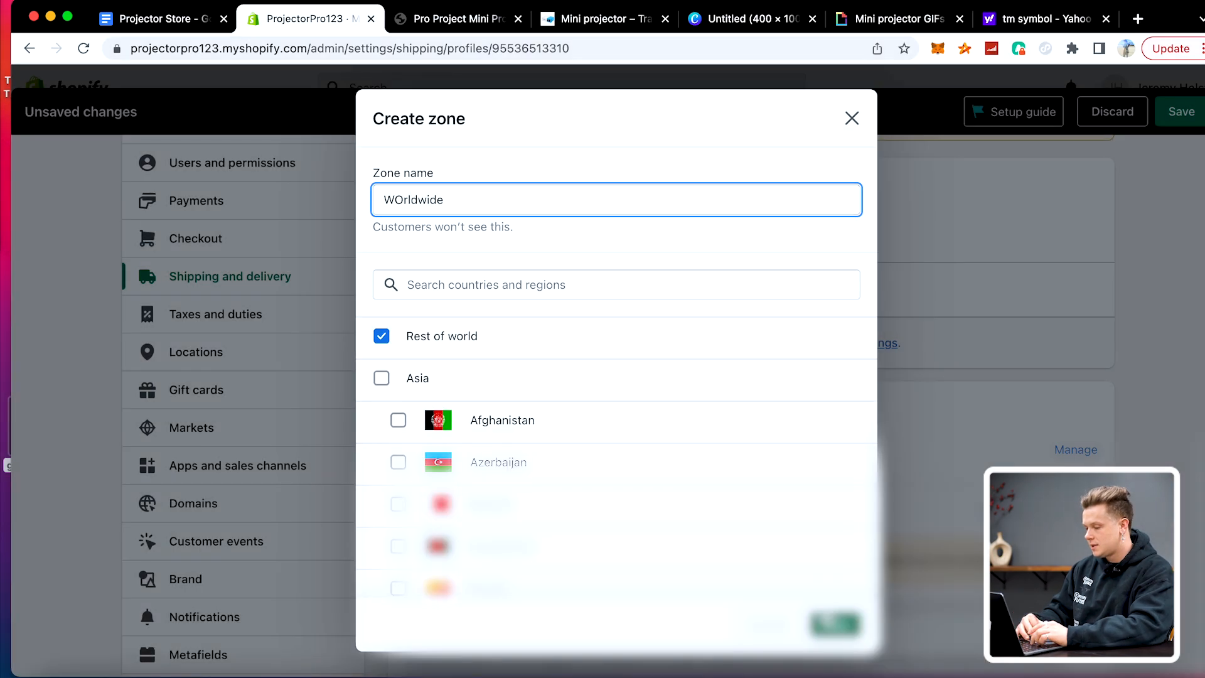
key("Return")
- Add a free rate "FREE Worldwide Ensured Shipping" for items weighing 0 to 0.9 lb to the worldwide zone, and save the profile
left_click(469, 397)
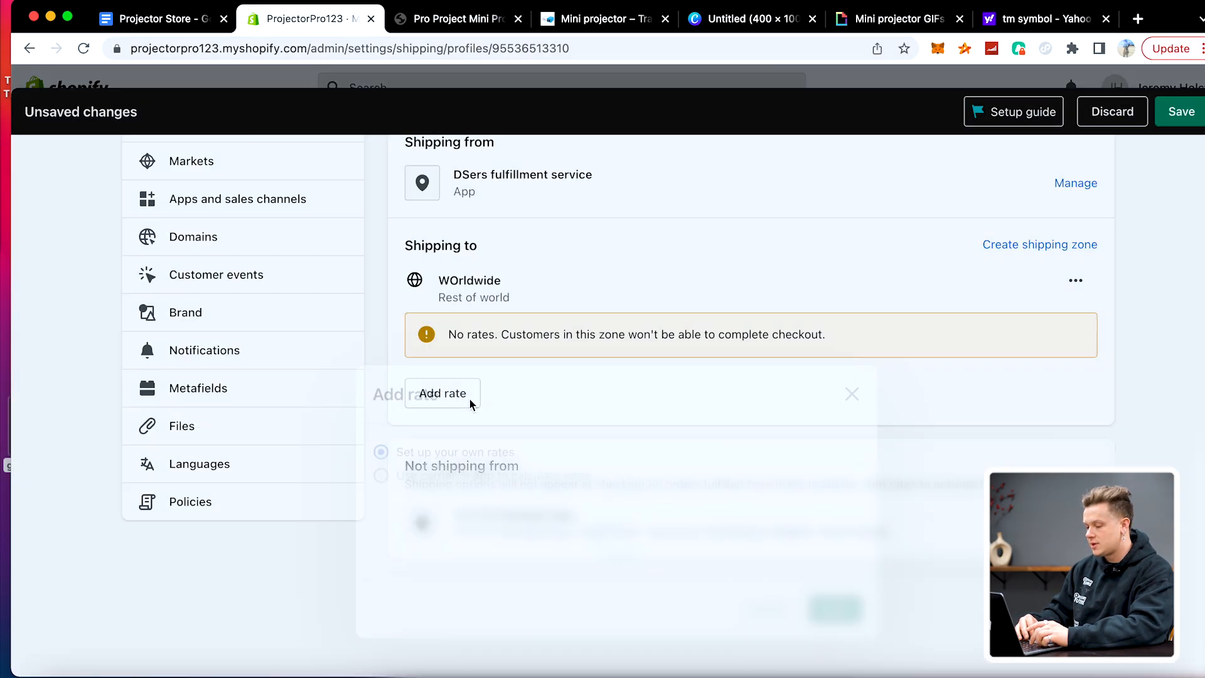
type("FREE WorldwiEnsured Shipping")
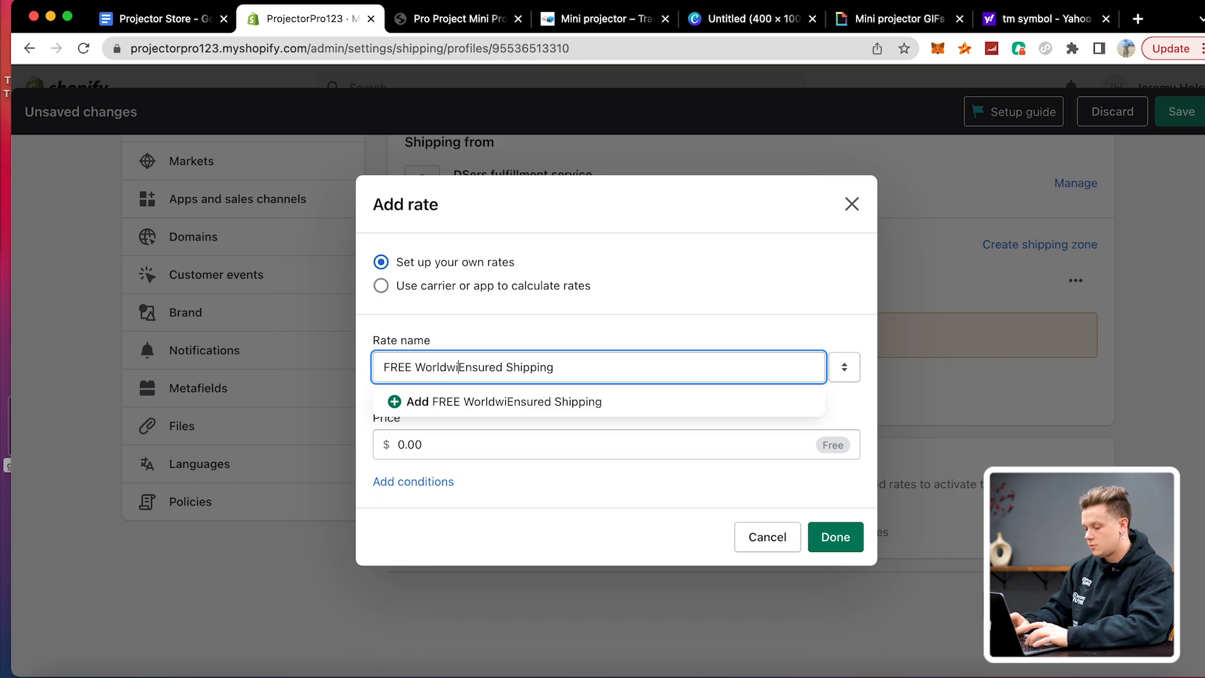
left_click(488, 448)
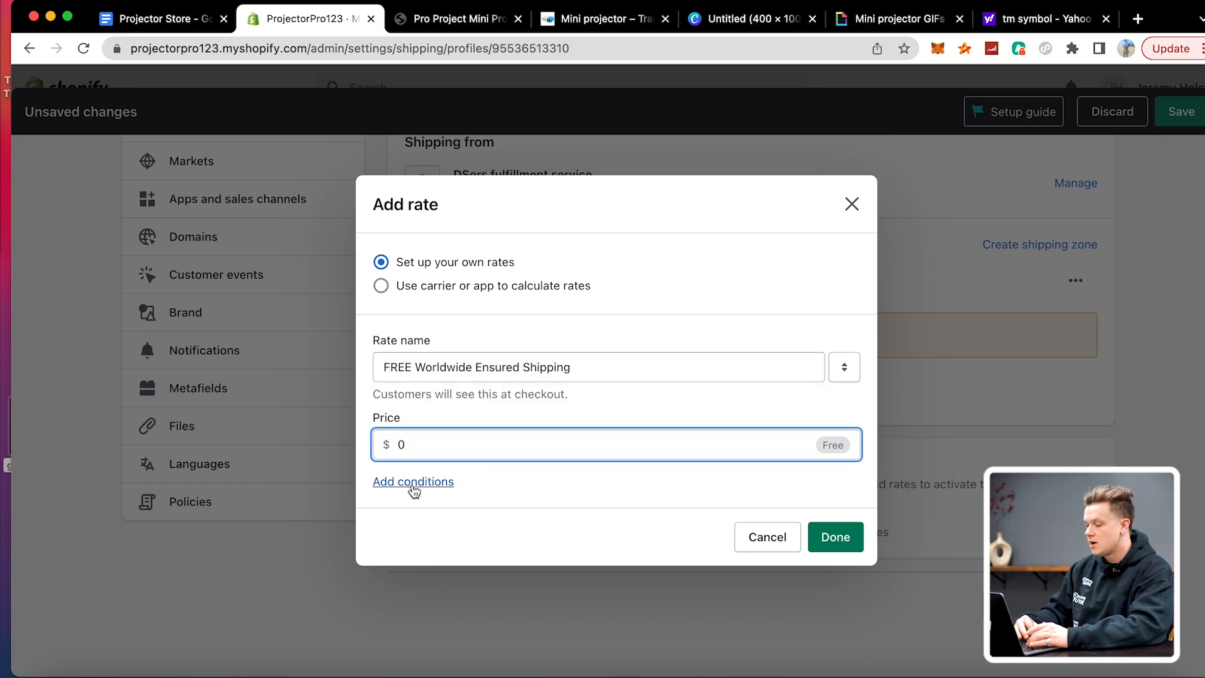
left_click(414, 483)
left_click(649, 524)
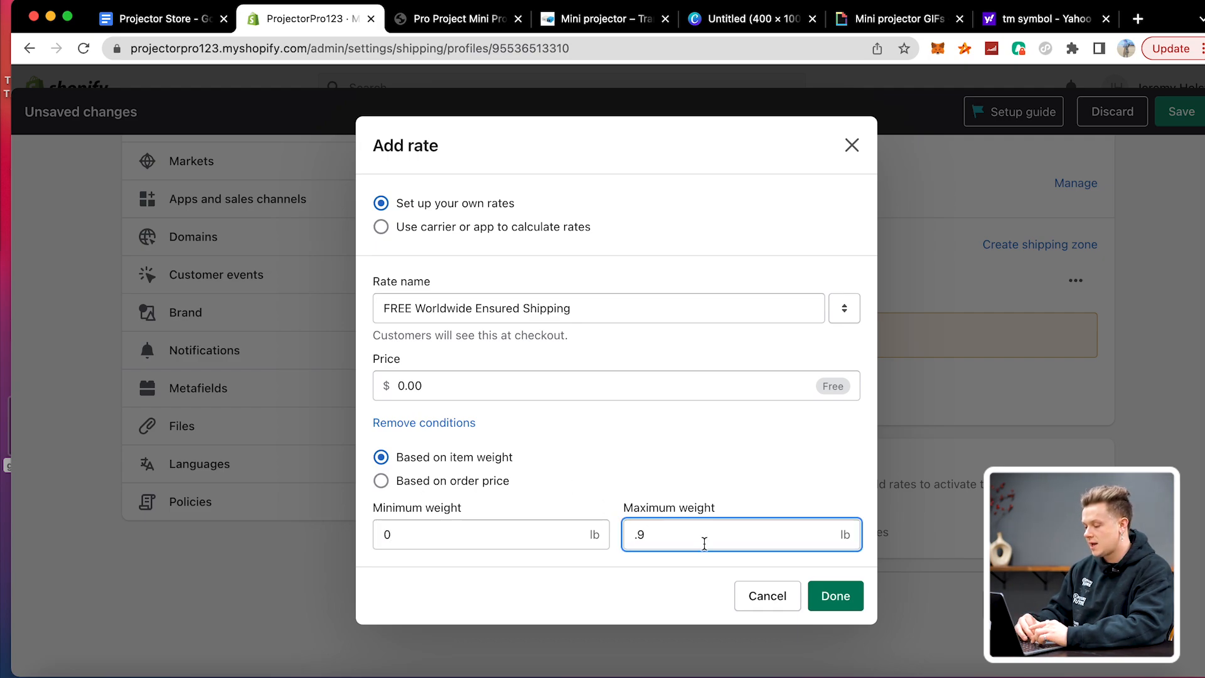
left_click(829, 596)
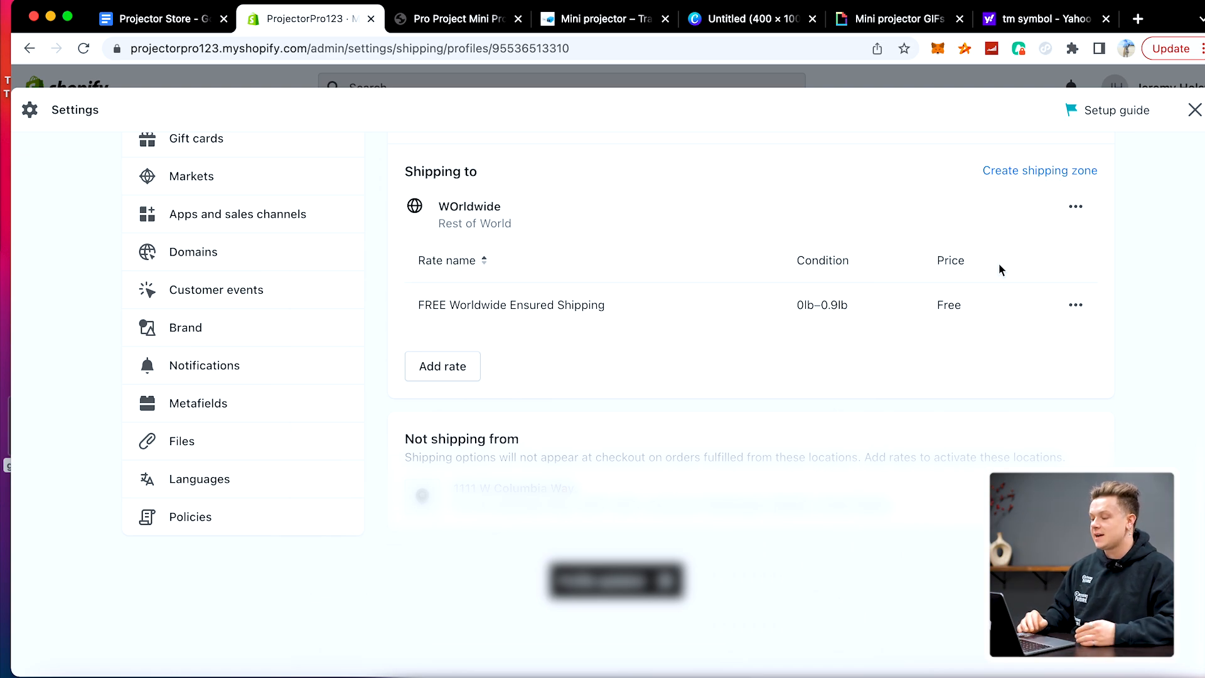
- Add a "Worldwide Ensured Shipping" rate priced at $9.23 with minimum and maximum weight of 1 lb to the worldwide zone, and save
left_click_drag(409, 281, 427, 306)
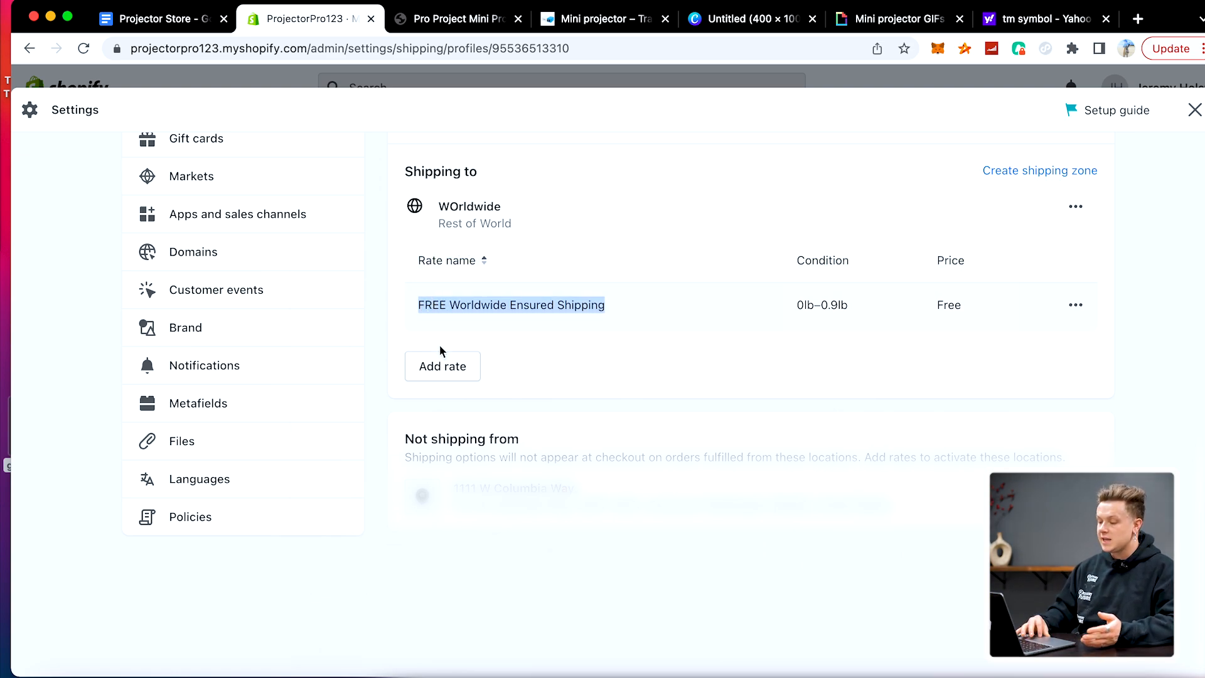
left_click(433, 371)
left_click(467, 366)
left_click(479, 400)
double_click(395, 366)
key("BackSpace")
left_click(412, 482)
left_click(462, 529)
left_click(659, 535)
type("1")
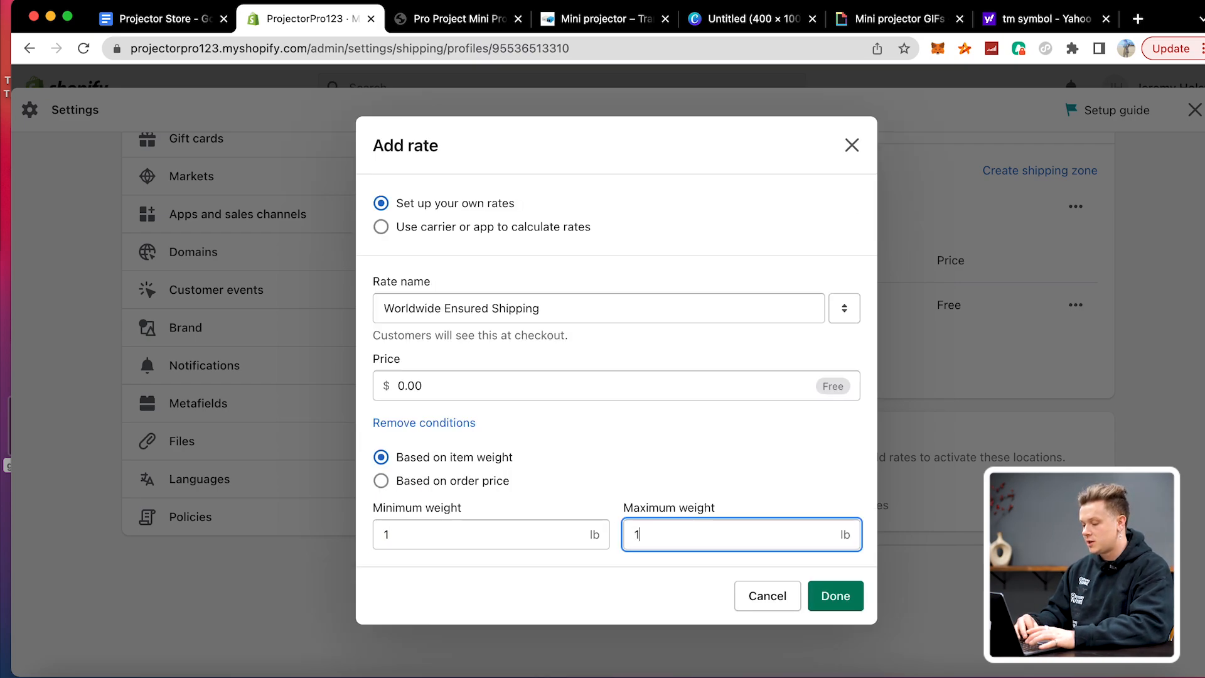
left_click(519, 393)
left_click(709, 498)
left_click(833, 596)
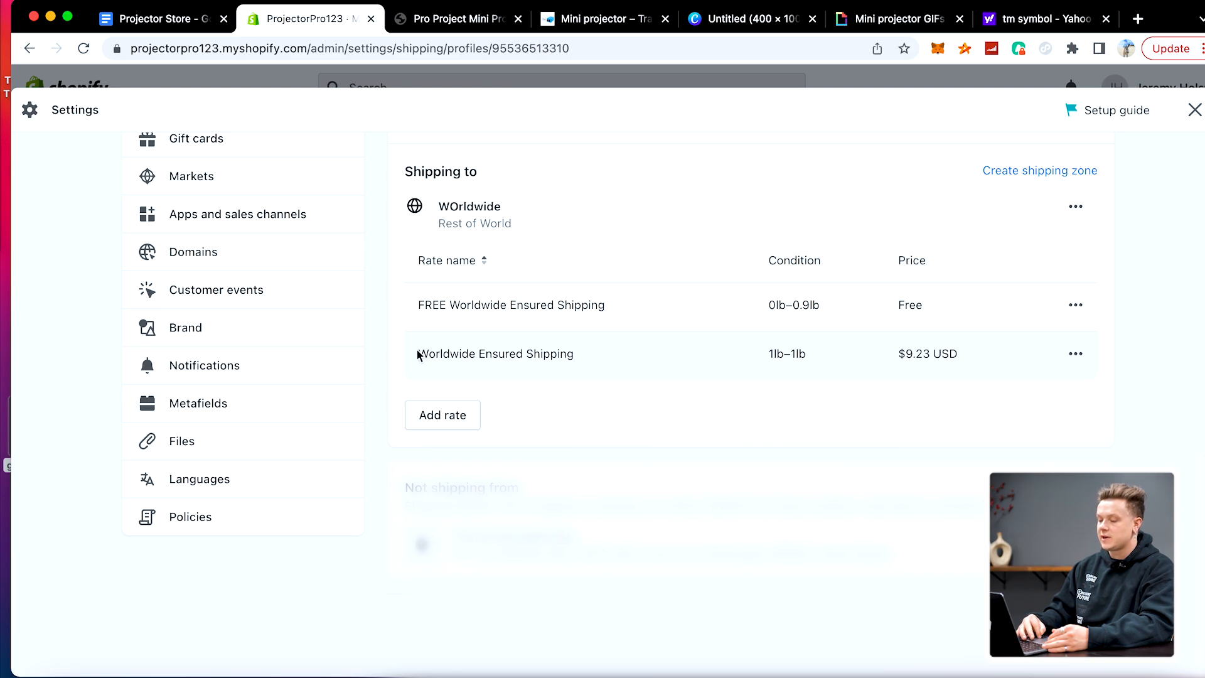
left_click_drag(416, 352, 557, 352)
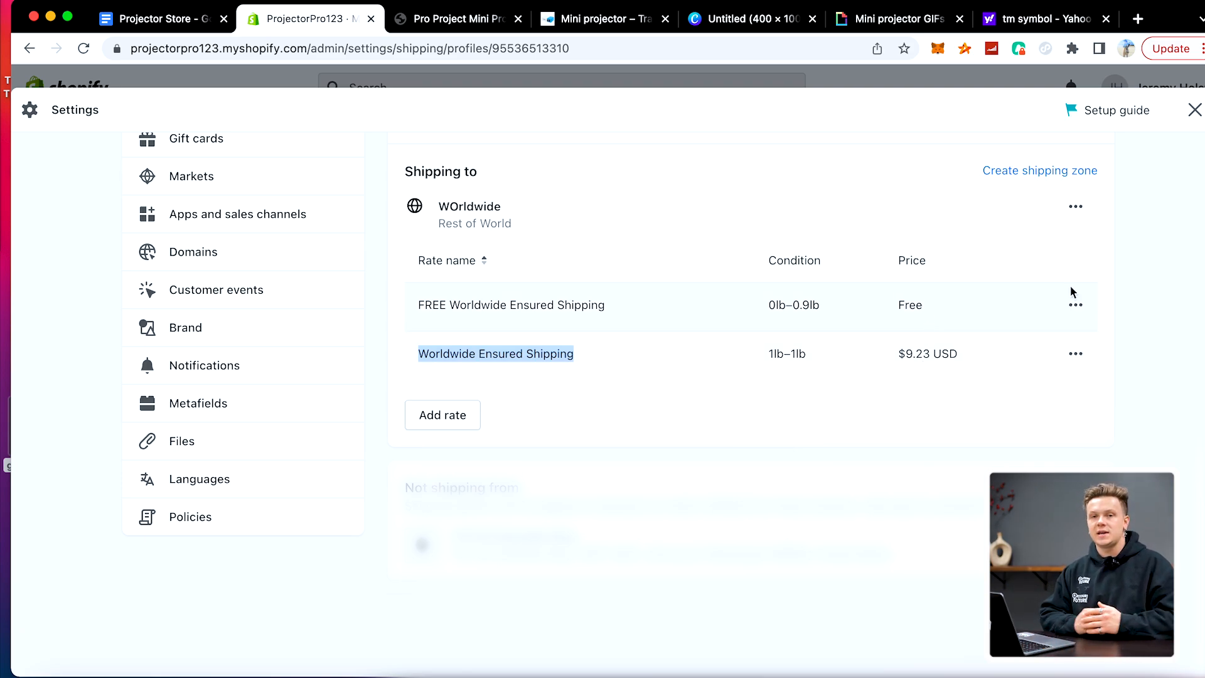
- Leave the settings and open the Pro Project Mini Projector® from the product list in the bulk editor
left_click(1194, 111)
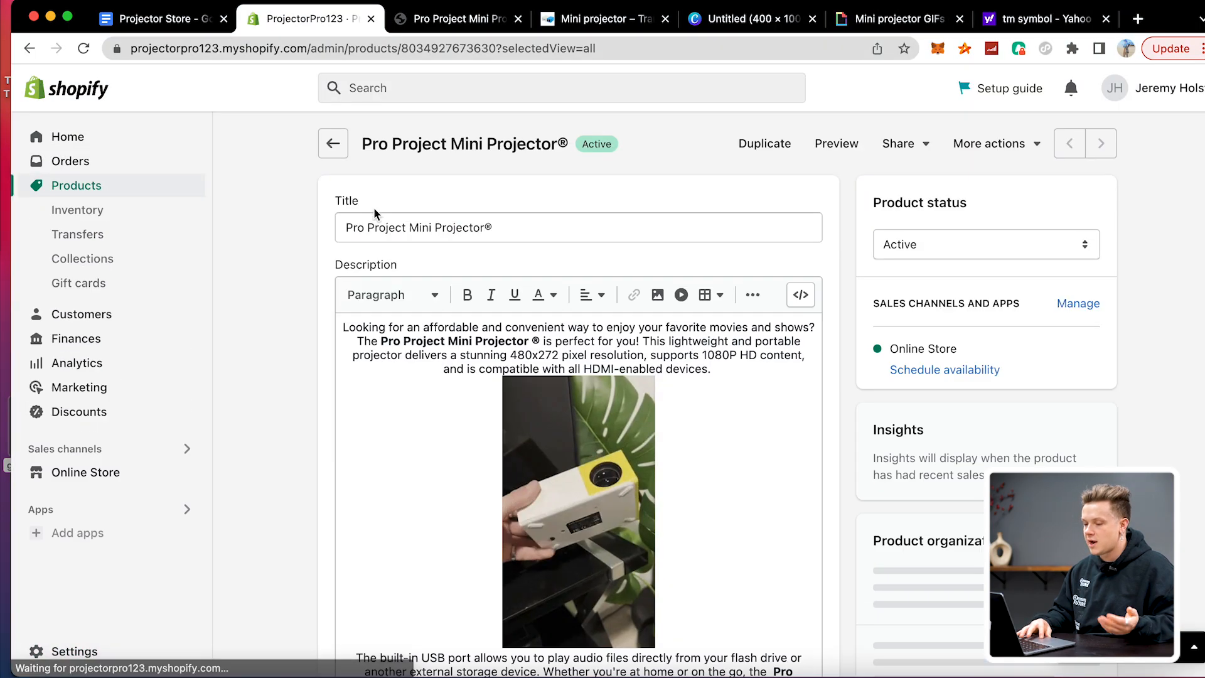
left_click(115, 188)
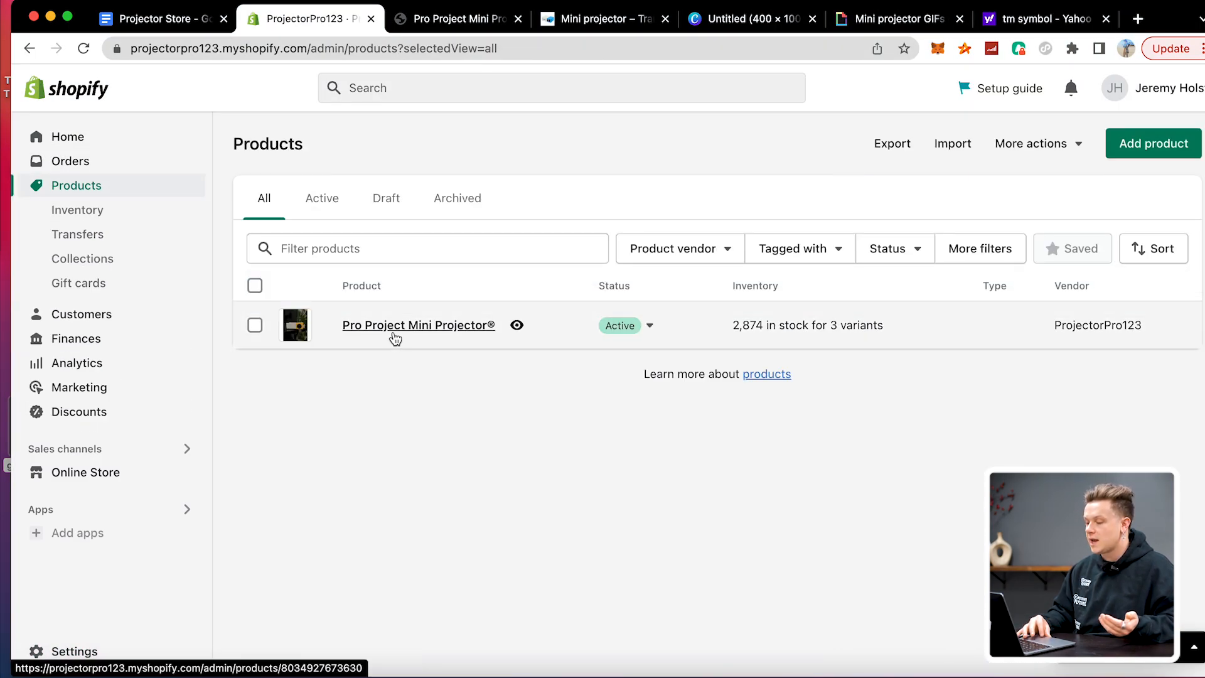
left_click(395, 326)
left_click(328, 143)
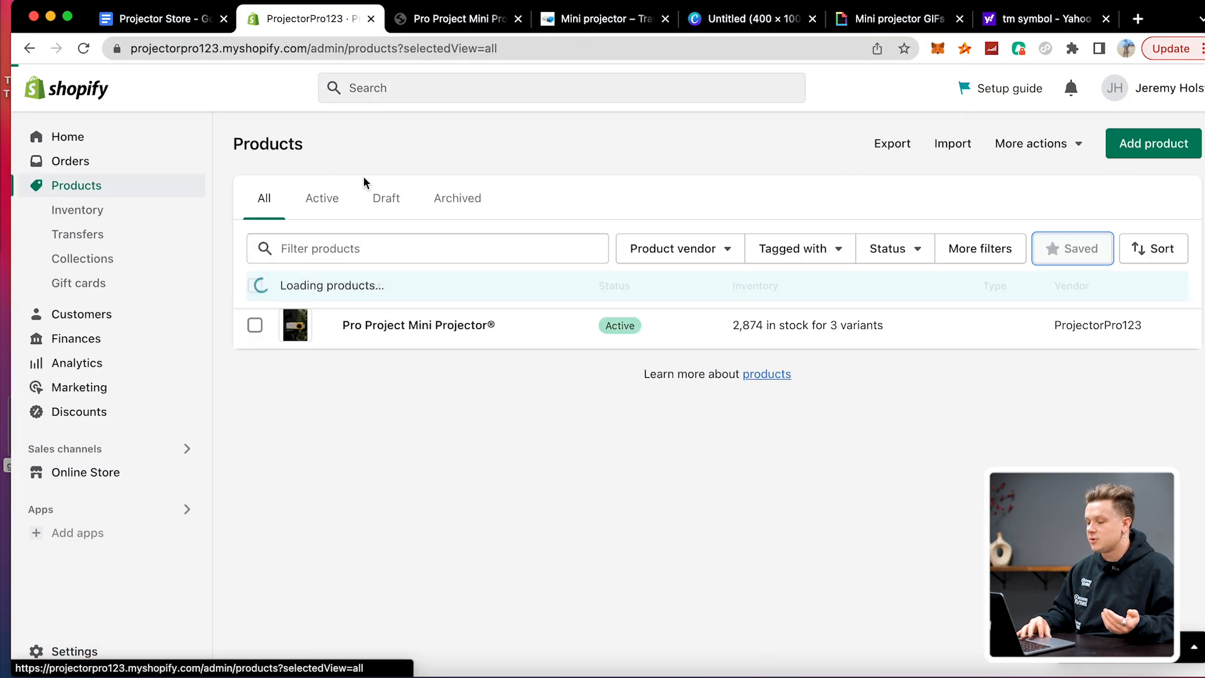
left_click(282, 324)
left_click(331, 142)
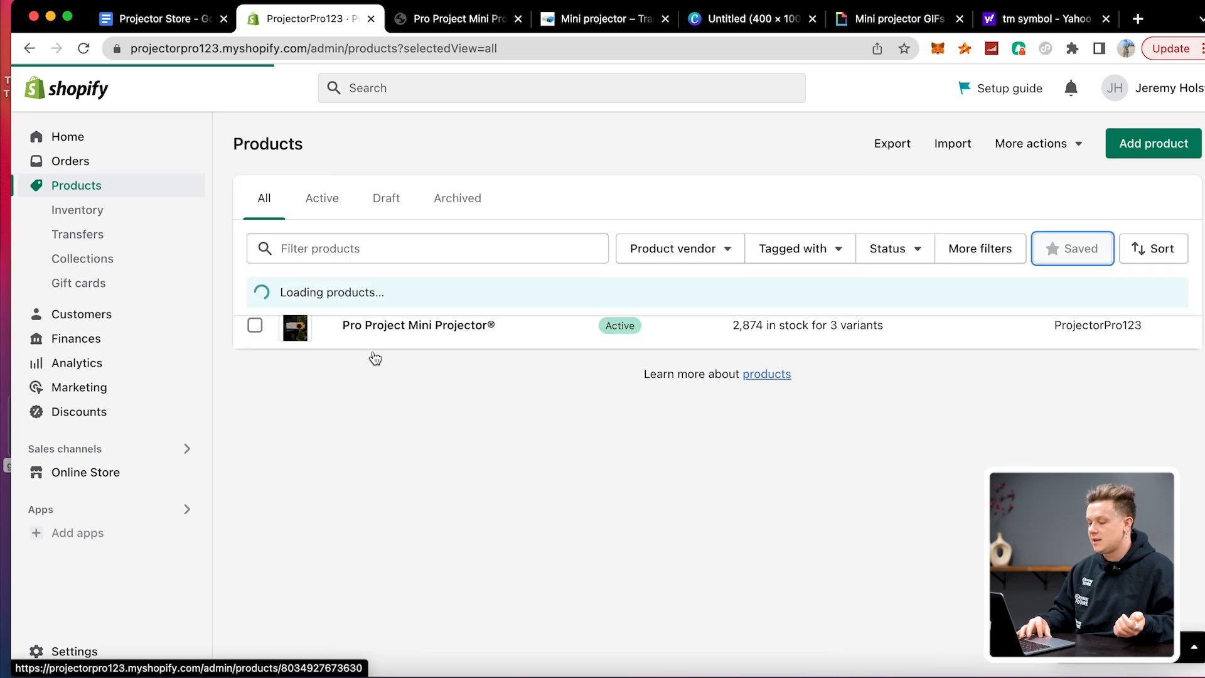
left_click(256, 326)
left_click(419, 291)
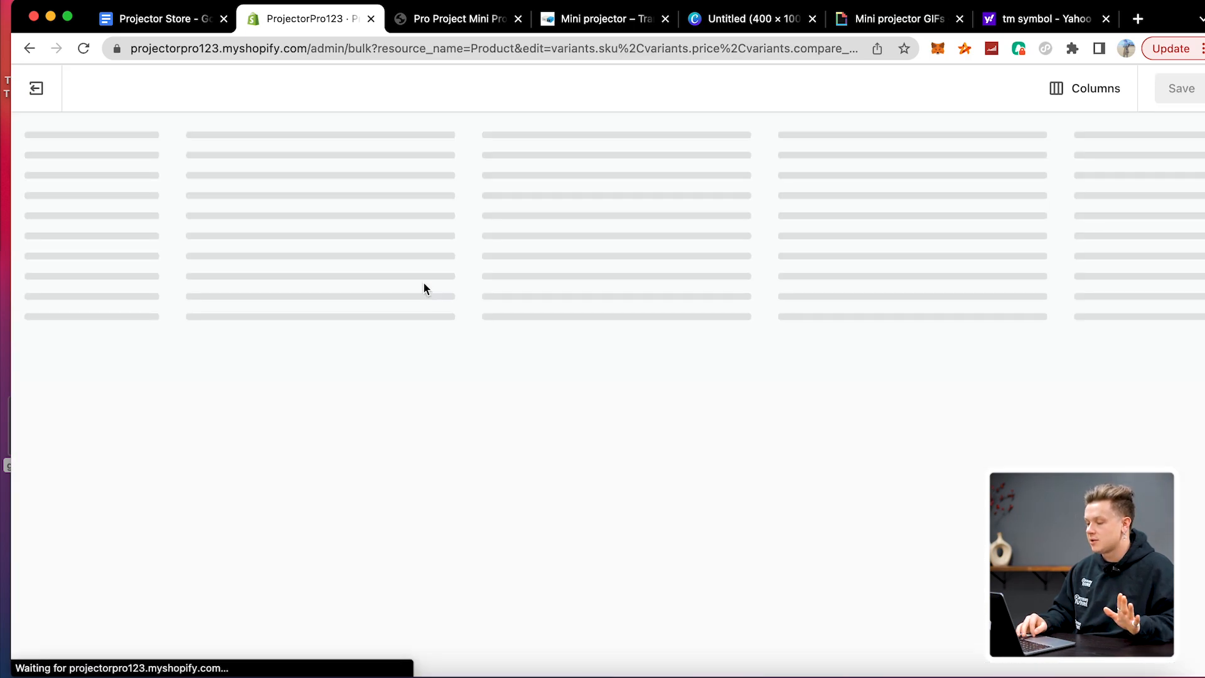
- Try setting the Yellow, Black and Blue variants to 1.0 in an added Weight column, and leave the bulk editor without saving
left_click(1105, 91)
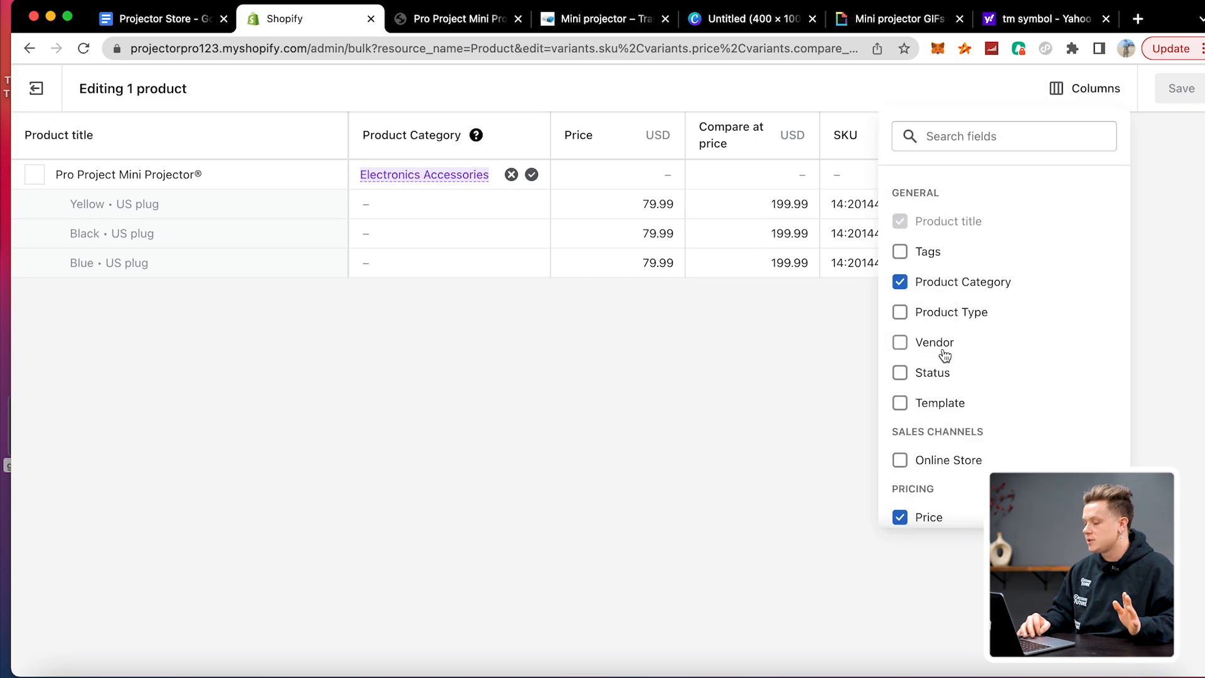
scroll(968, 432, "down", 5)
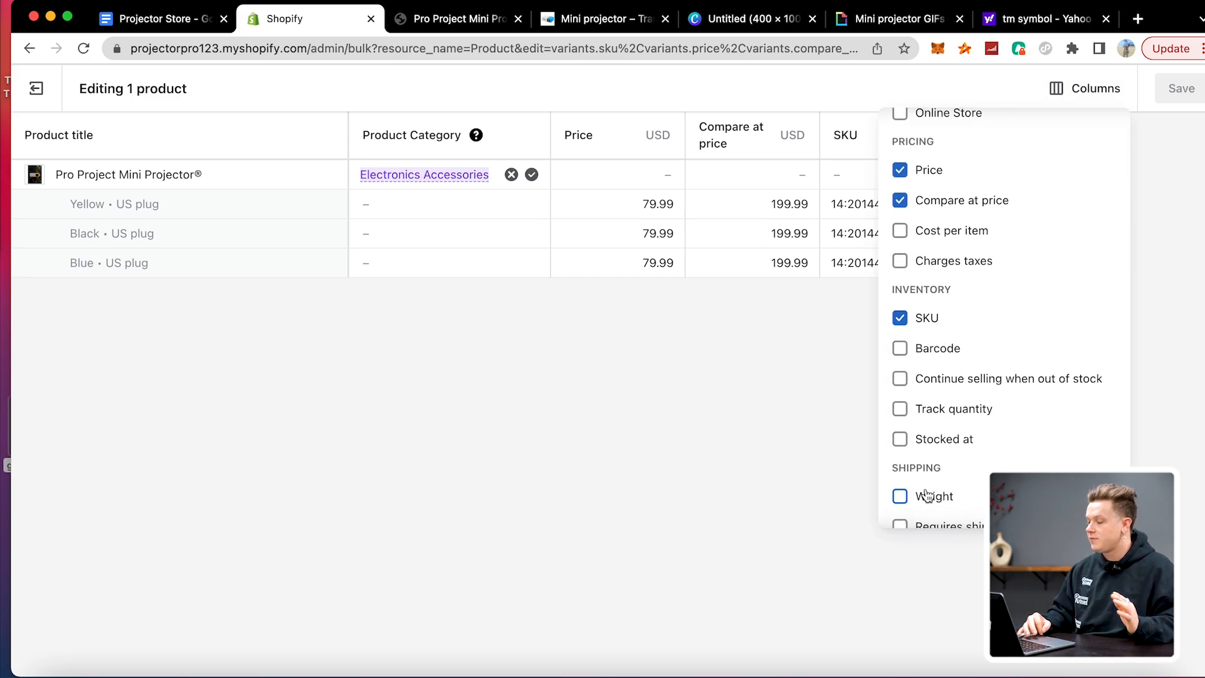
left_click(928, 496)
left_click(751, 366)
left_click(1144, 208)
type("1")
left_click(1156, 238)
type("1")
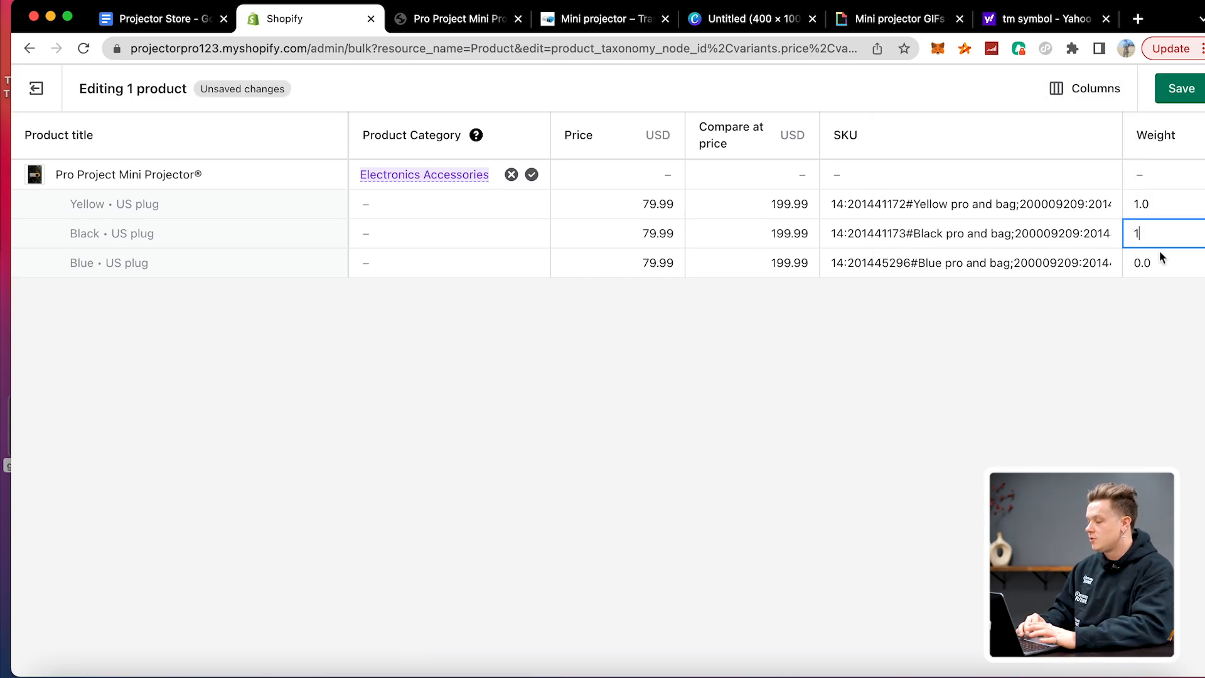
left_click(1159, 253)
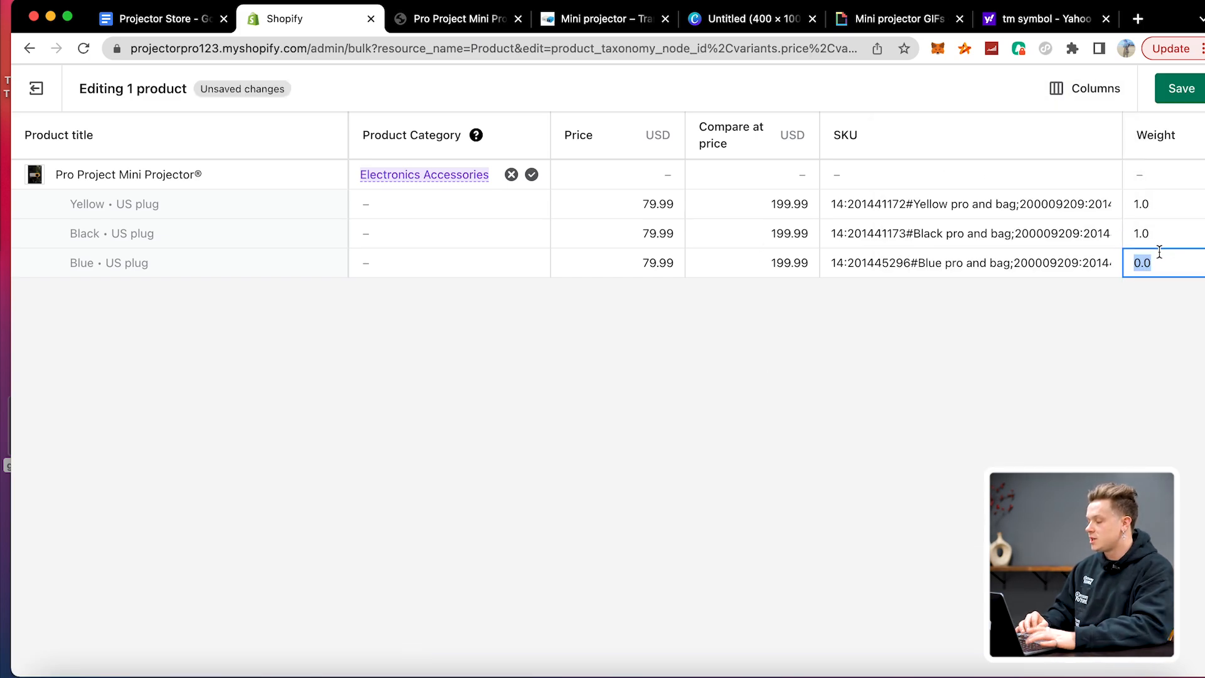
left_click(1178, 230)
left_click(36, 91)
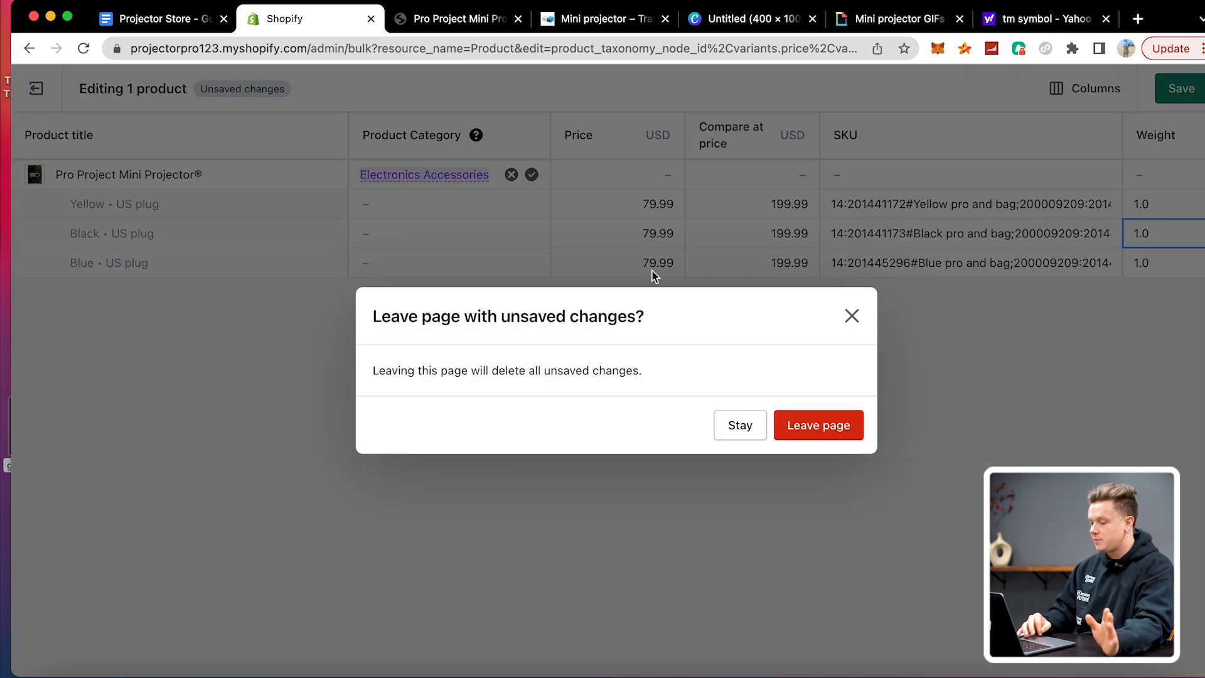
left_click(838, 420)
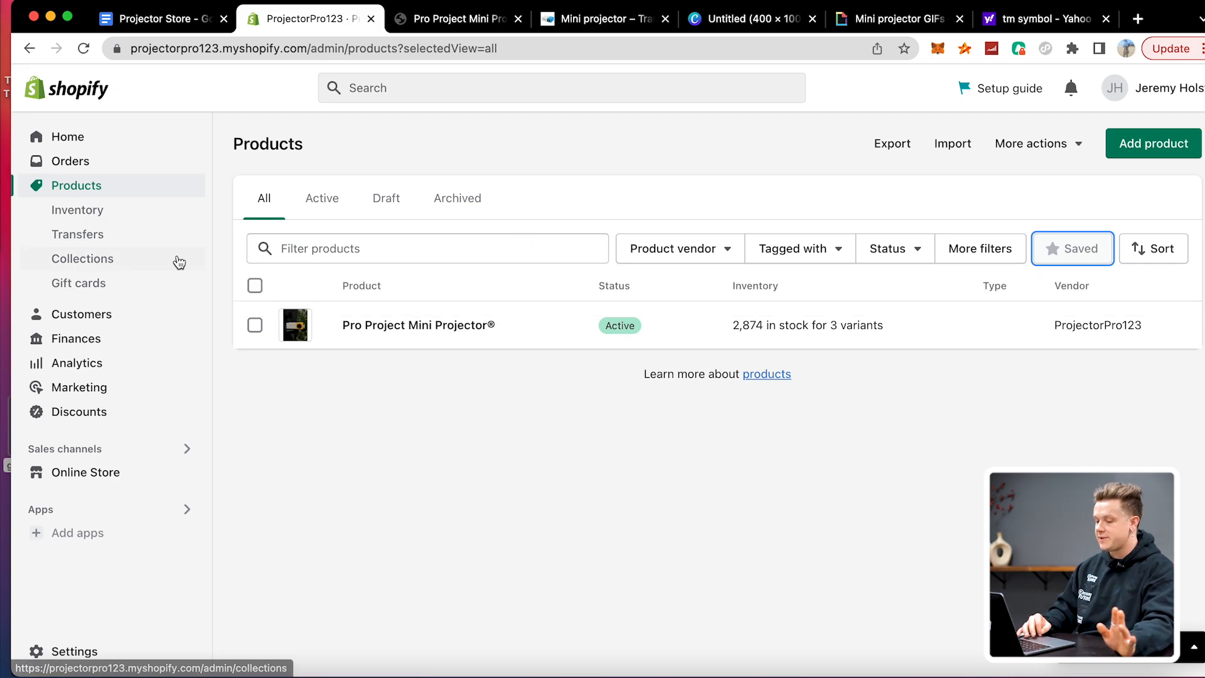
- Open the Policies page in the store settings
left_click(106, 470)
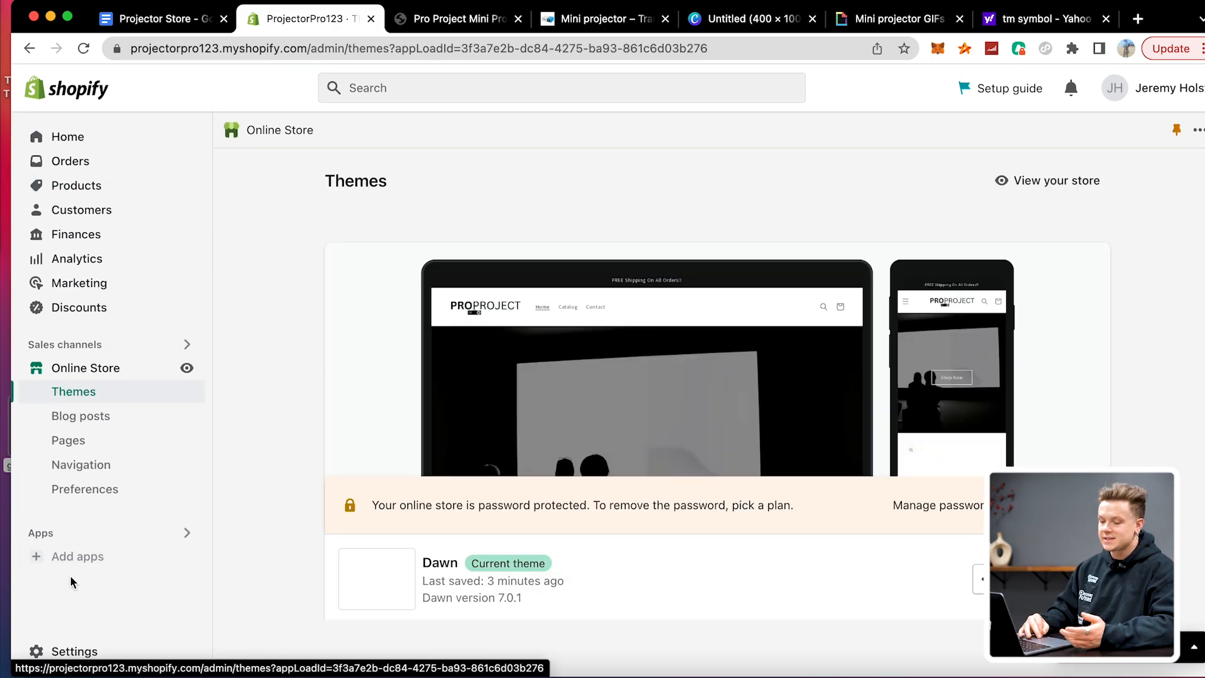
left_click(63, 650)
scroll(237, 414, "down", 10)
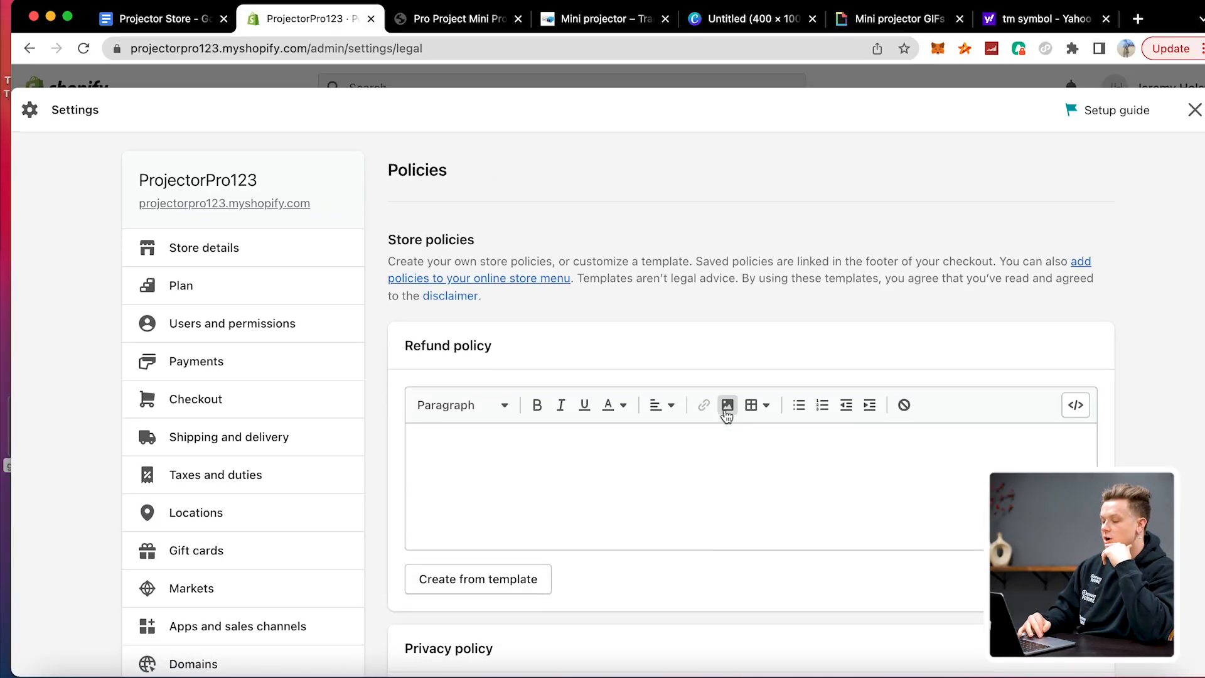
- Create the refund policy, privacy policy and terms of service from their templates
scroll(720, 415, "down", 8)
left_click(510, 471)
left_click(503, 236)
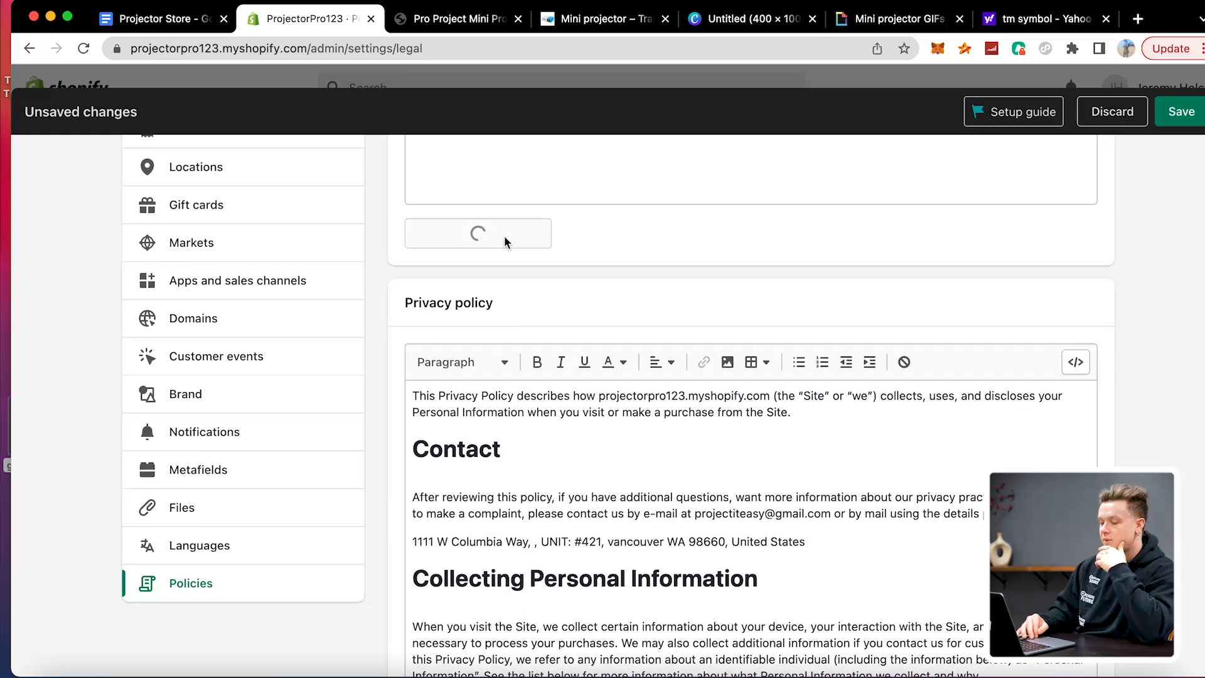
scroll(508, 264, "down", 15)
scroll(508, 264, "down", 20)
left_click(485, 339)
scroll(483, 339, "down", 10)
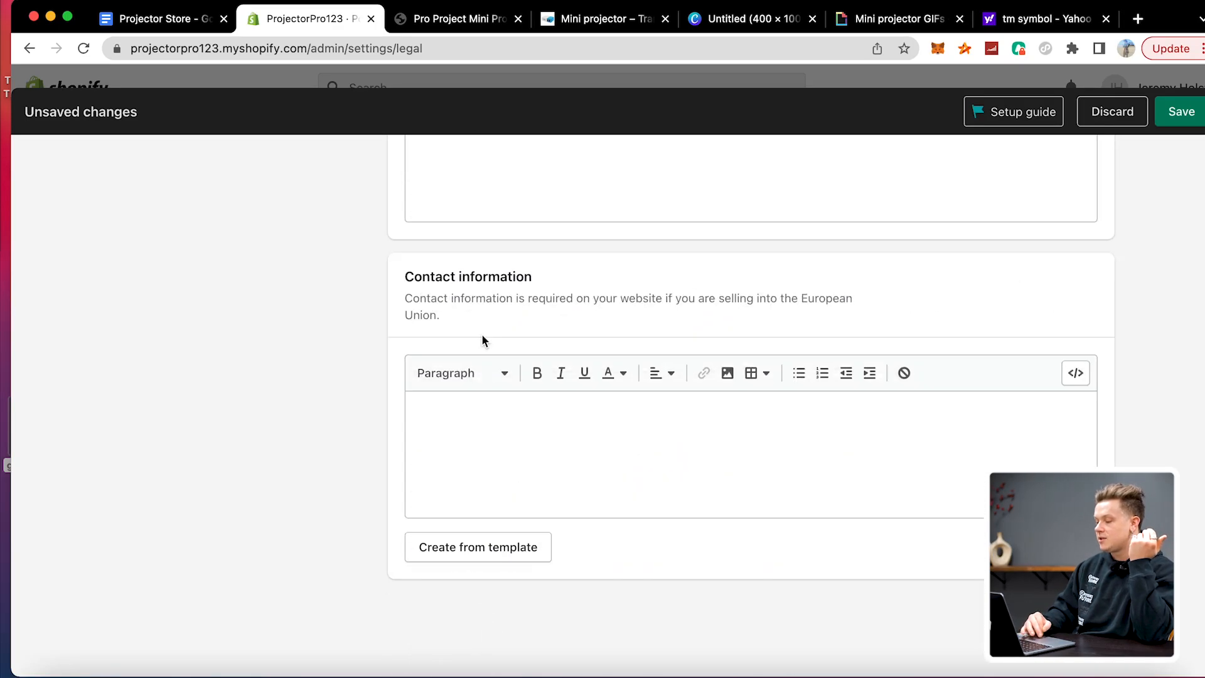
scroll(482, 339, "up", 10)
scroll(510, 376, "down", 3)
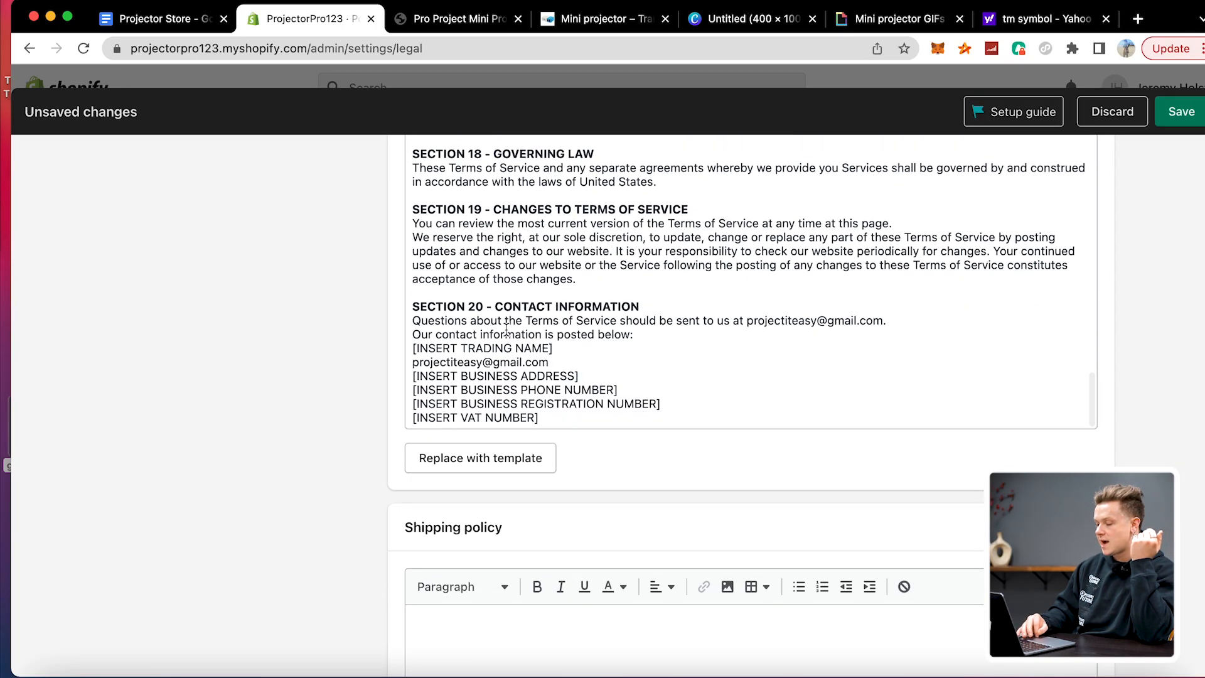
scroll(499, 342, "down", 8)
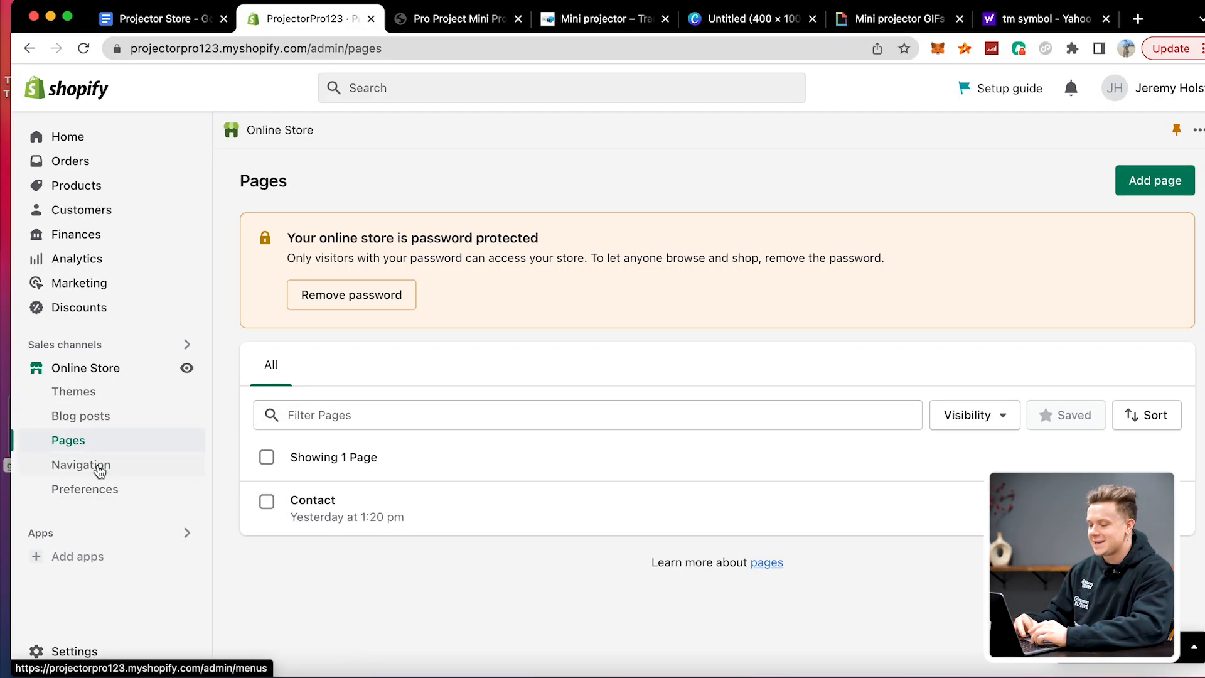
- Open the store's navigation menus and examine the footer links in the product page preview
left_click(99, 469)
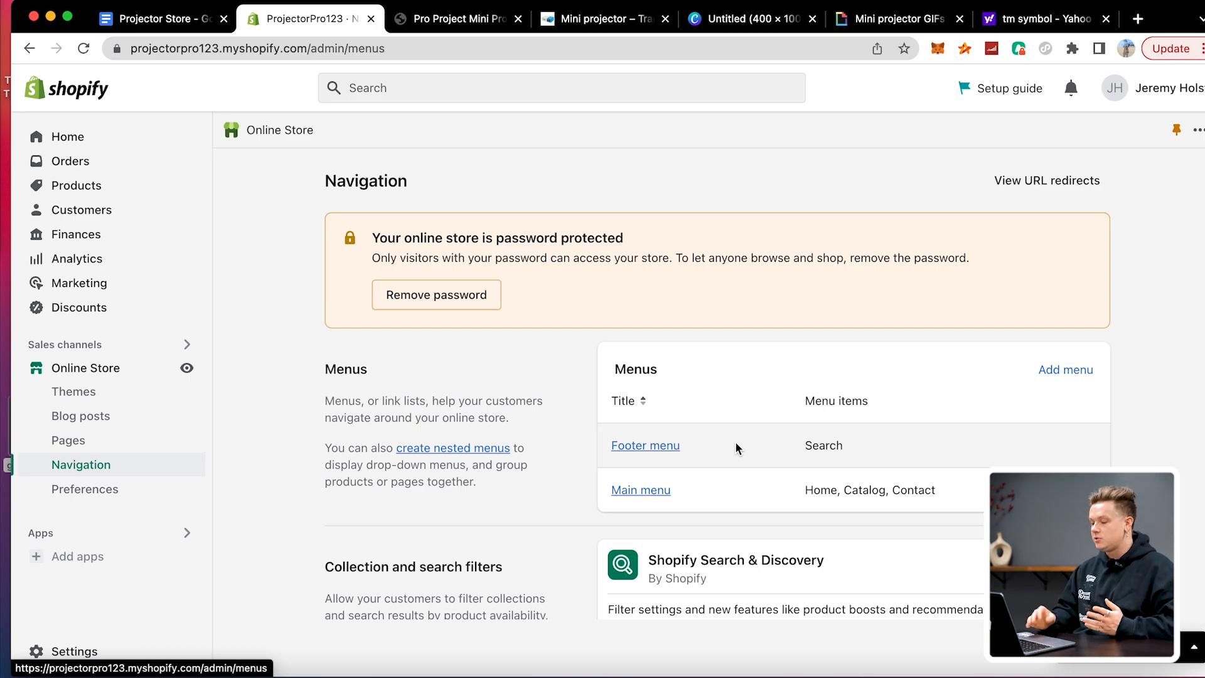
left_click(458, 18)
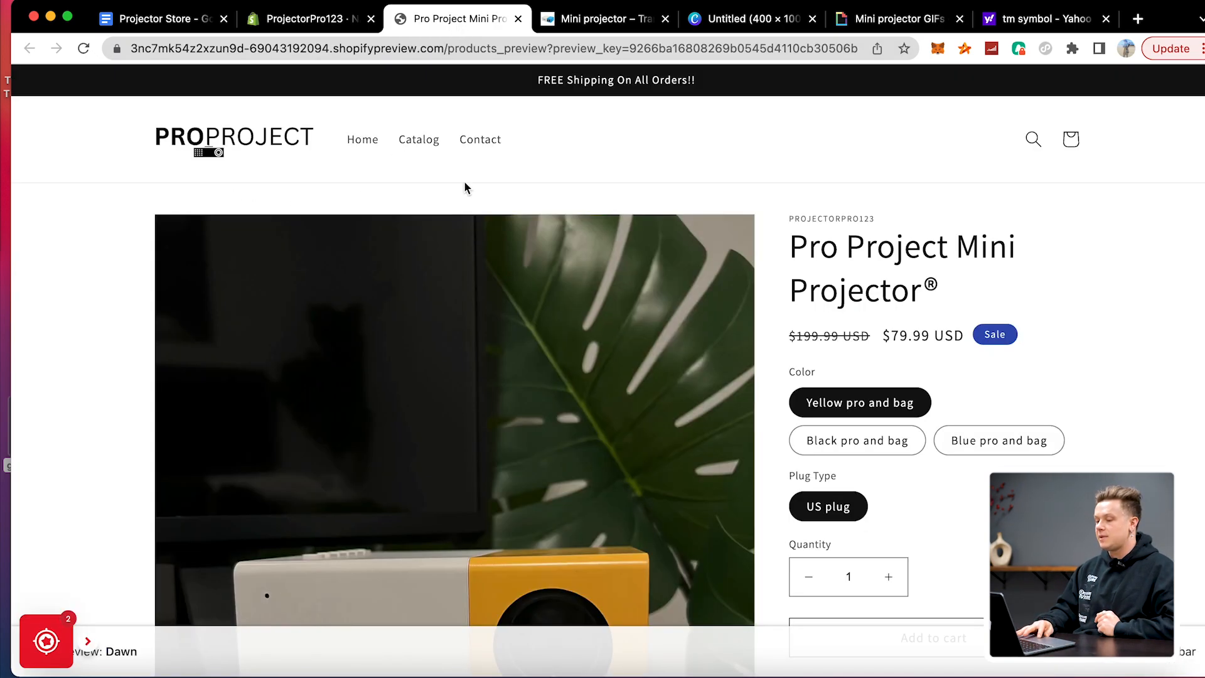
scroll(653, 245, "down", 20)
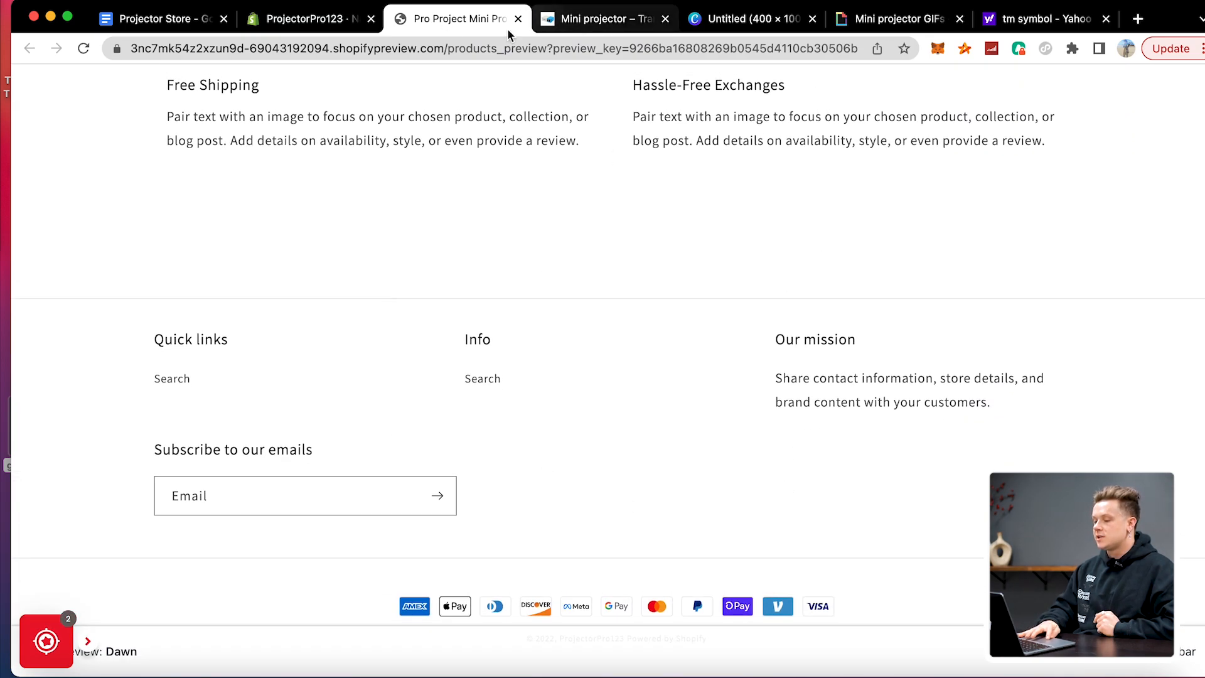
left_click(295, 19)
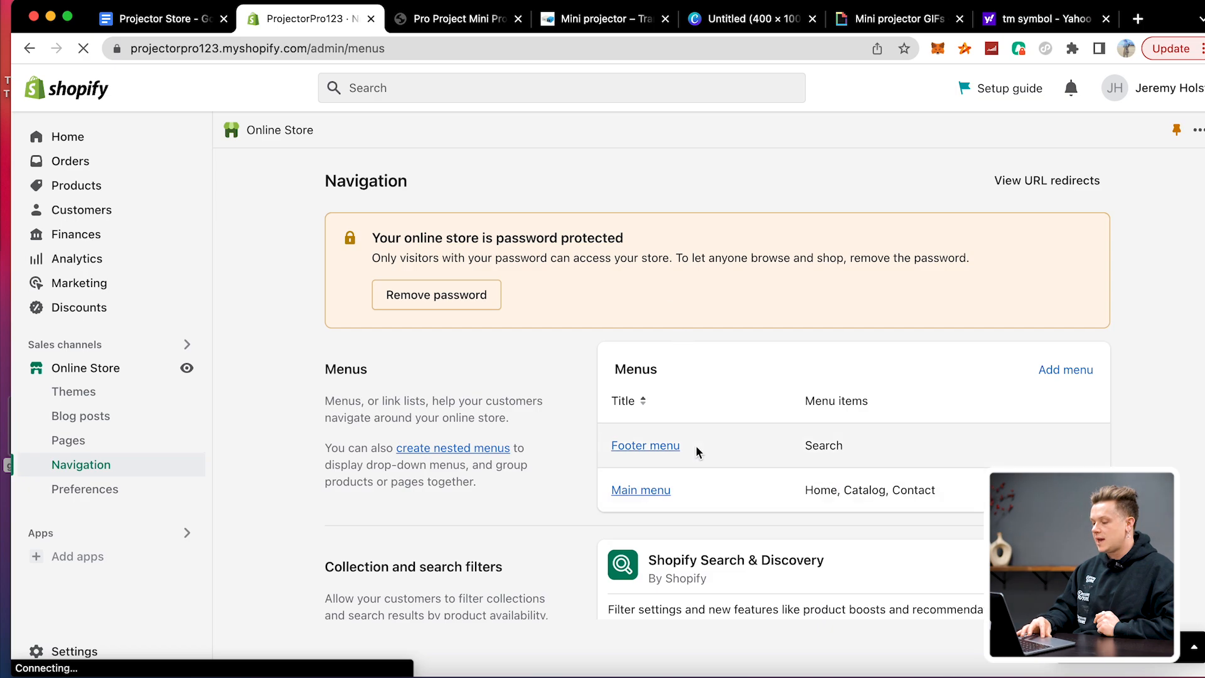
- Open the footer menu and change its title to "More about us..."
left_click(659, 448)
double_click(487, 274)
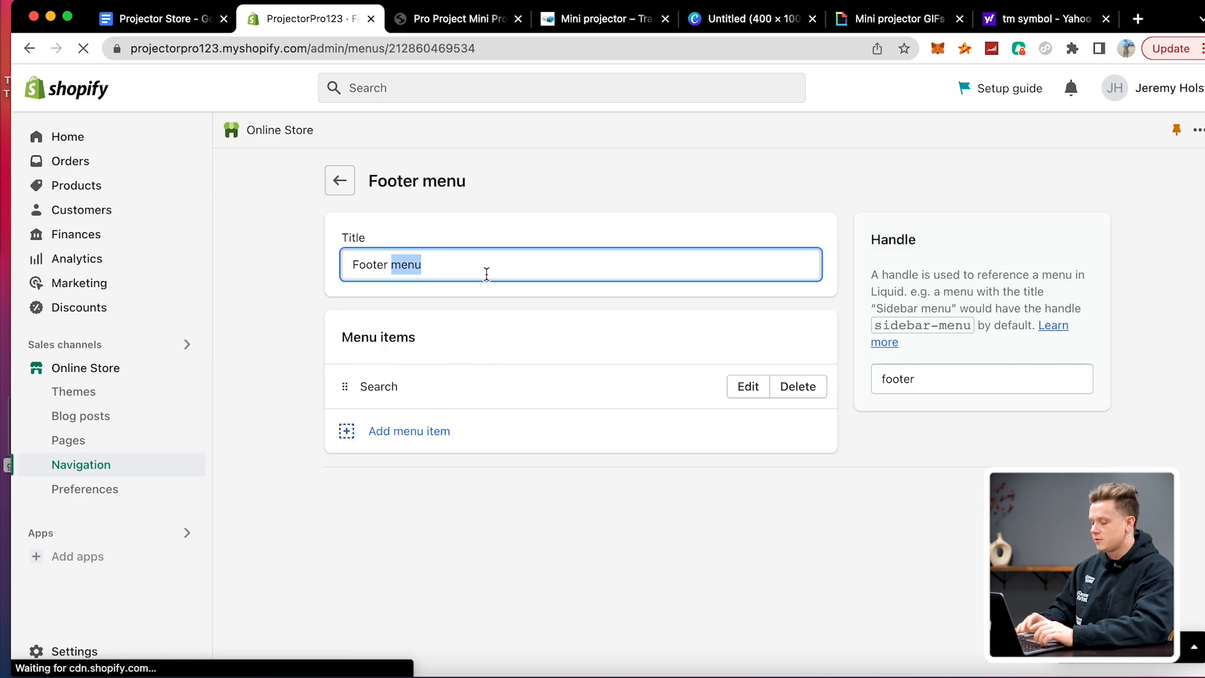
type("More ab")
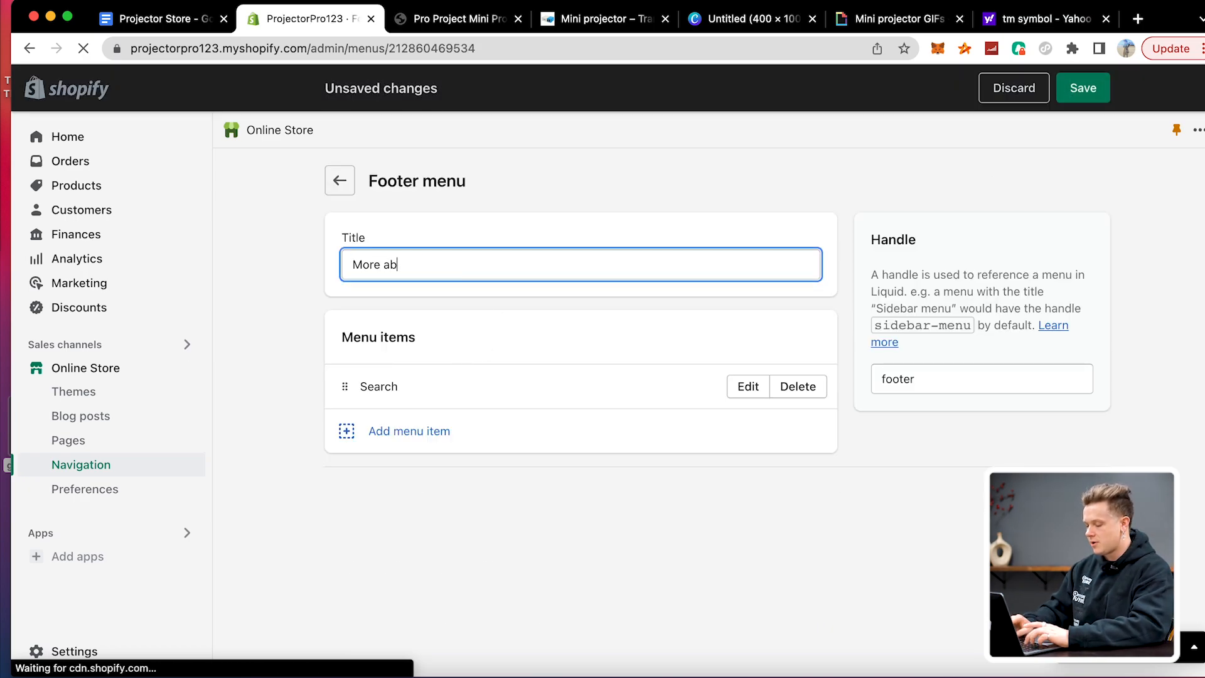
- Add a menu item named Refund Policy that links to the store's Refund Policy
left_click(419, 431)
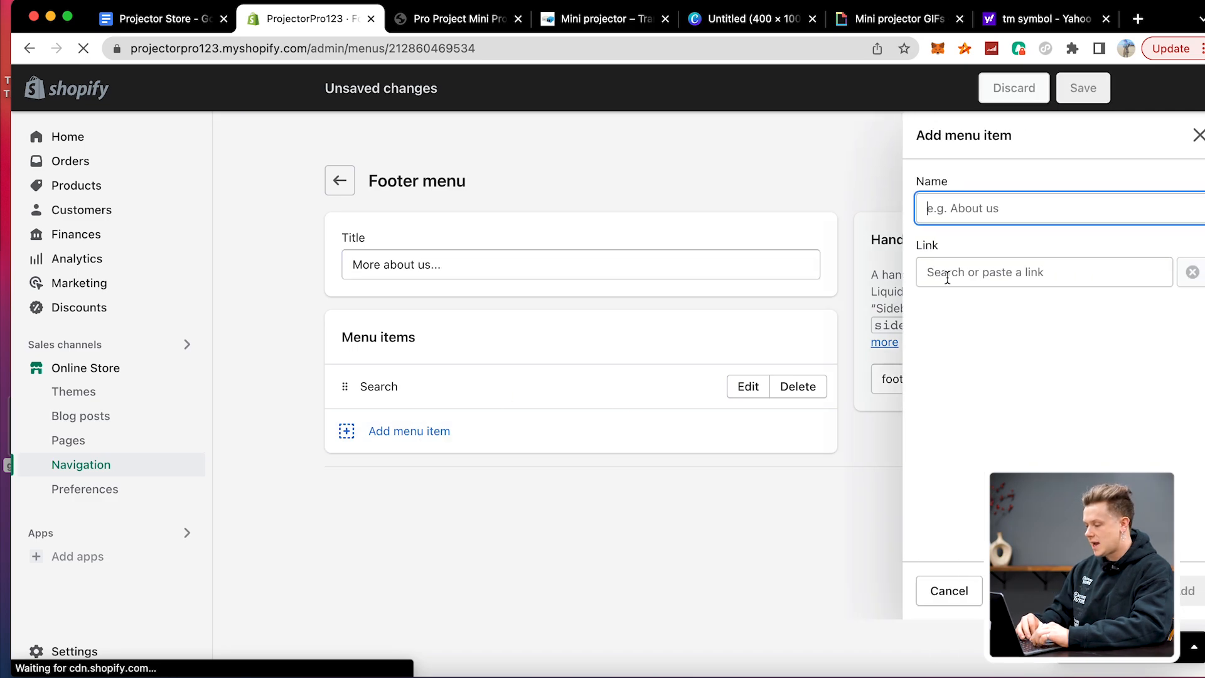
key("Tab")
left_click(1017, 544)
left_click(1012, 377)
left_click(1184, 590)
- Add a second item named Refund Policy to the footer menu, replacing its initially chosen policy link
left_click(707, 480)
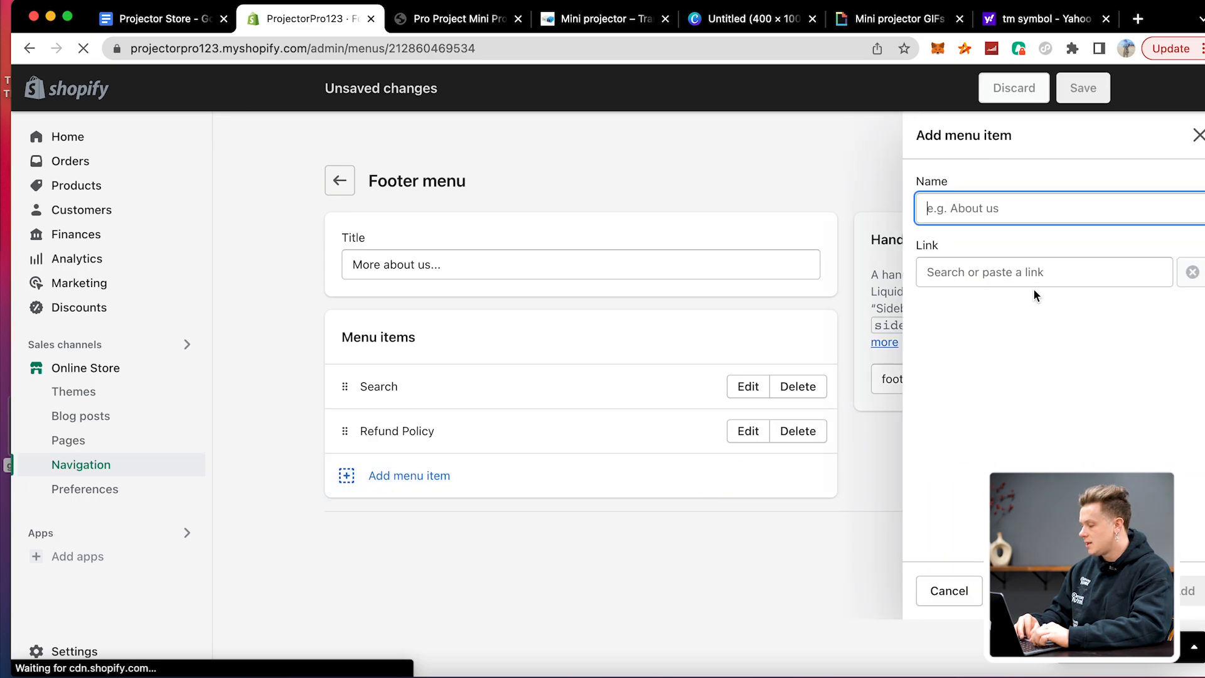
key("Tab")
left_click(1004, 544)
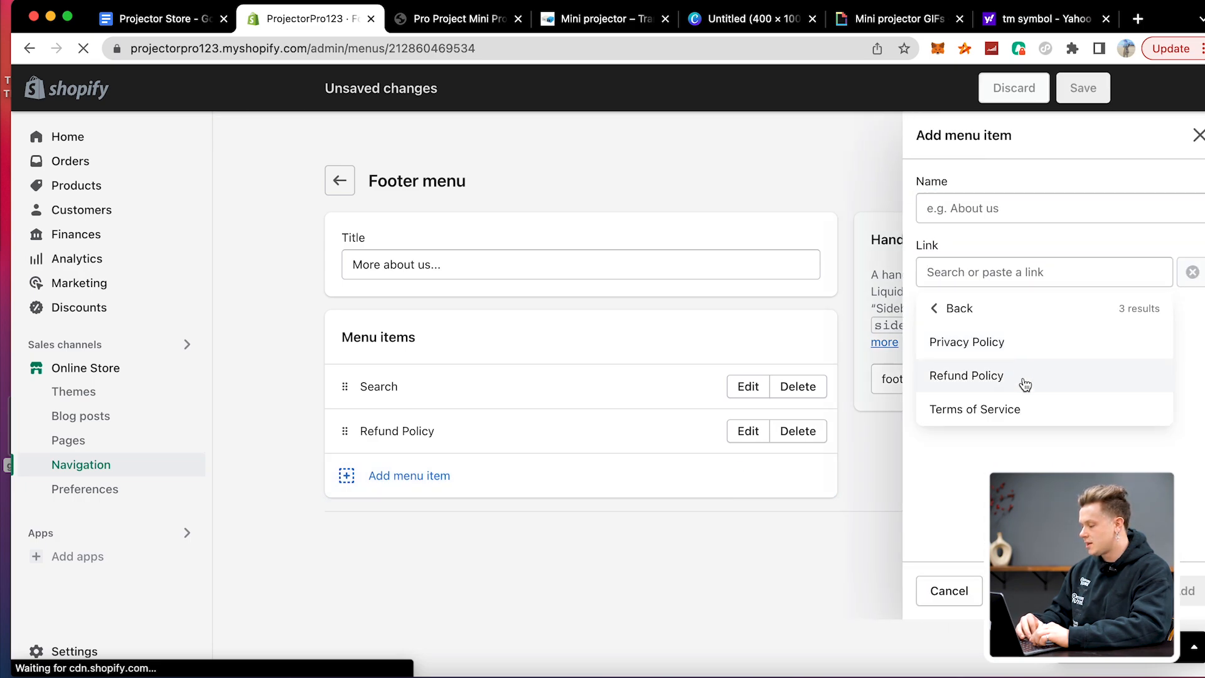
left_click(1021, 380)
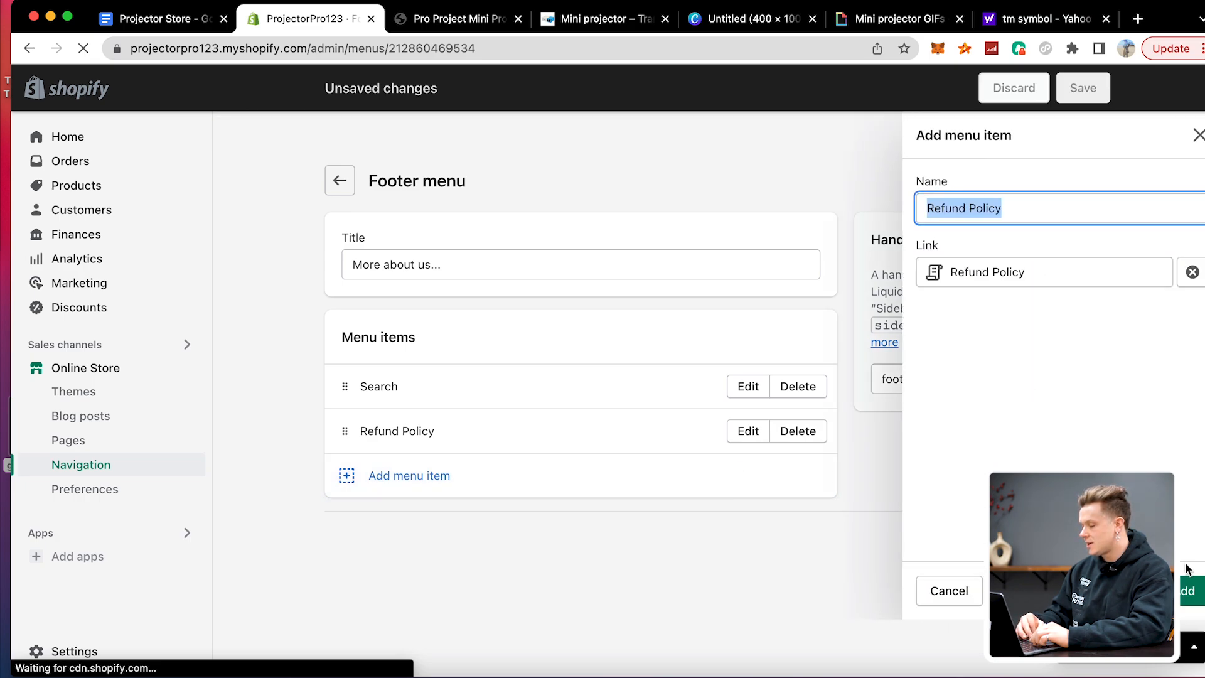
left_click(1184, 283)
left_click(995, 345)
left_click(1194, 601)
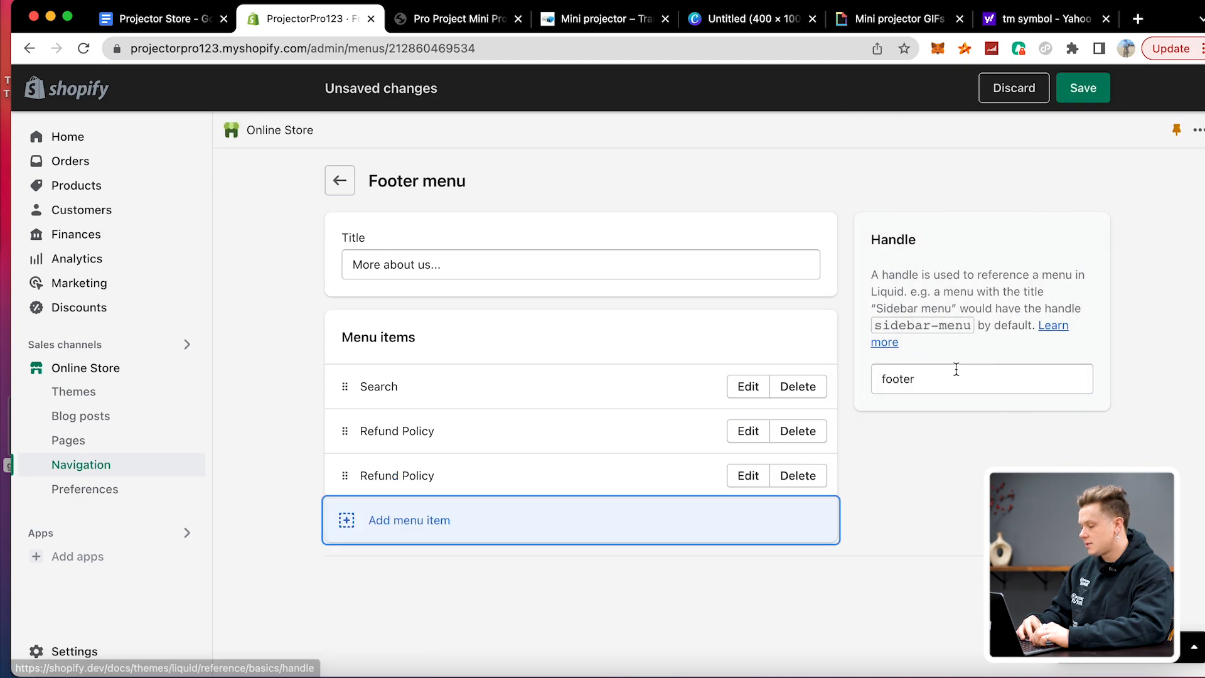
- Add a Terms of Service item linked to the matching store policy to the footer menu
left_click(745, 516)
left_click(1061, 271)
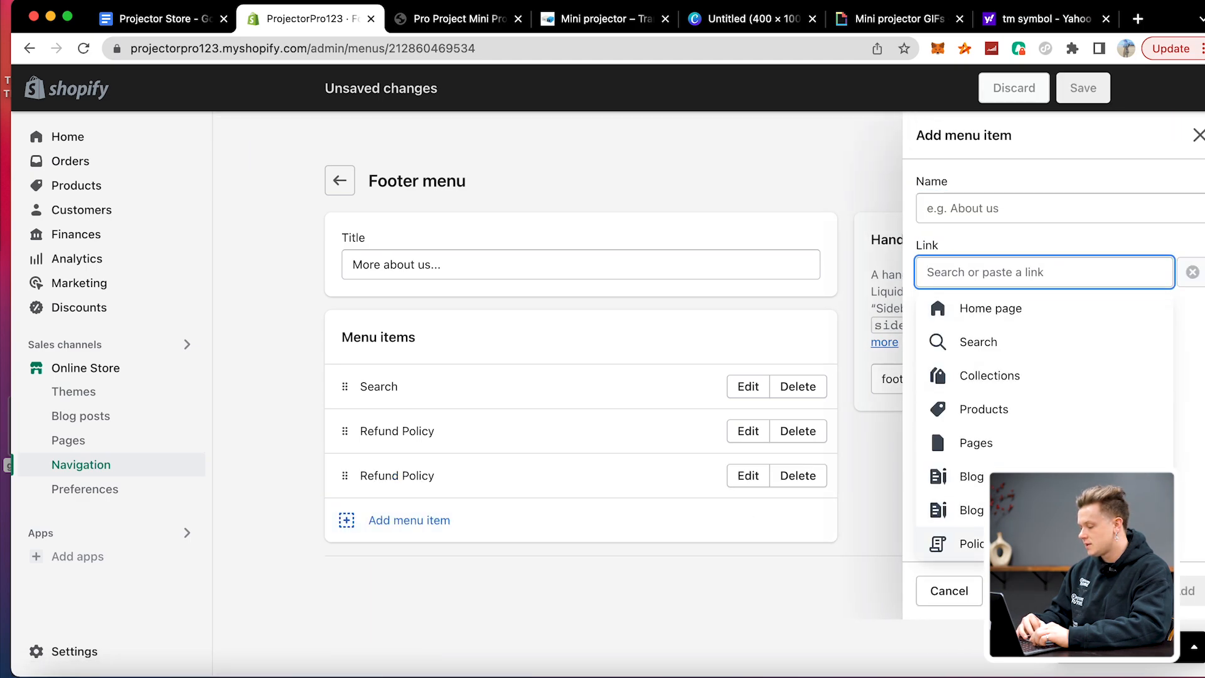
left_click(1004, 543)
left_click(1016, 418)
left_click(1190, 604)
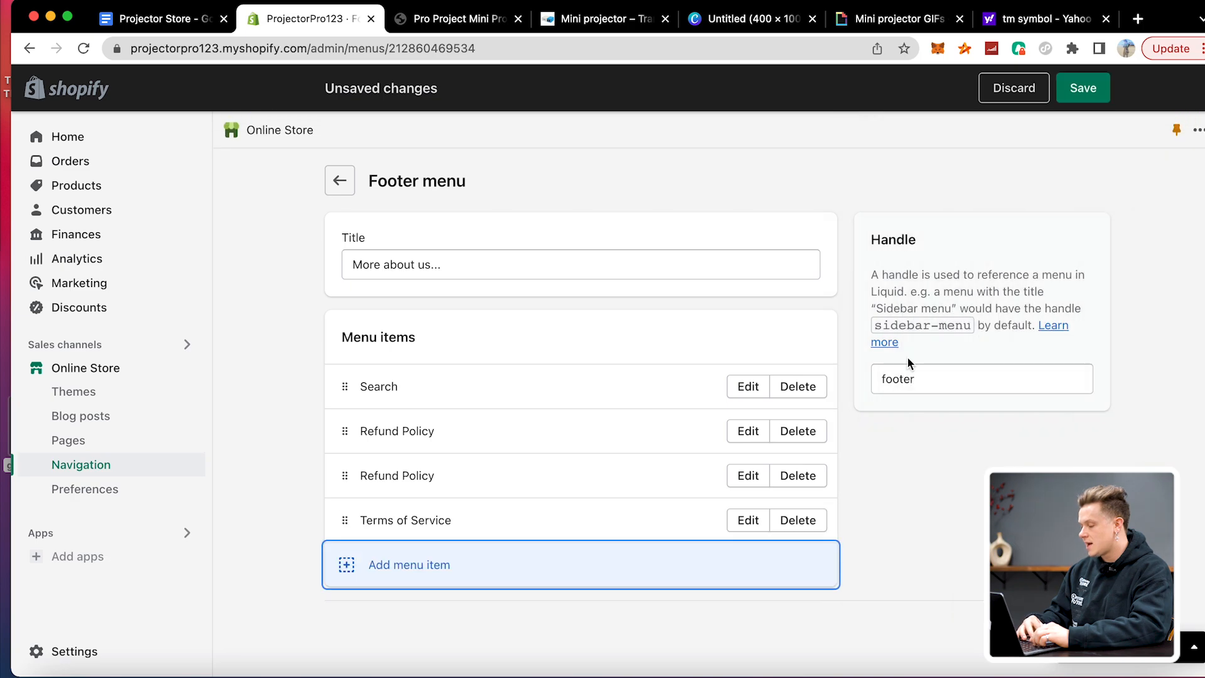
- Add a Home page item to the footer menu and save the menu
left_click(718, 573)
left_click(1023, 280)
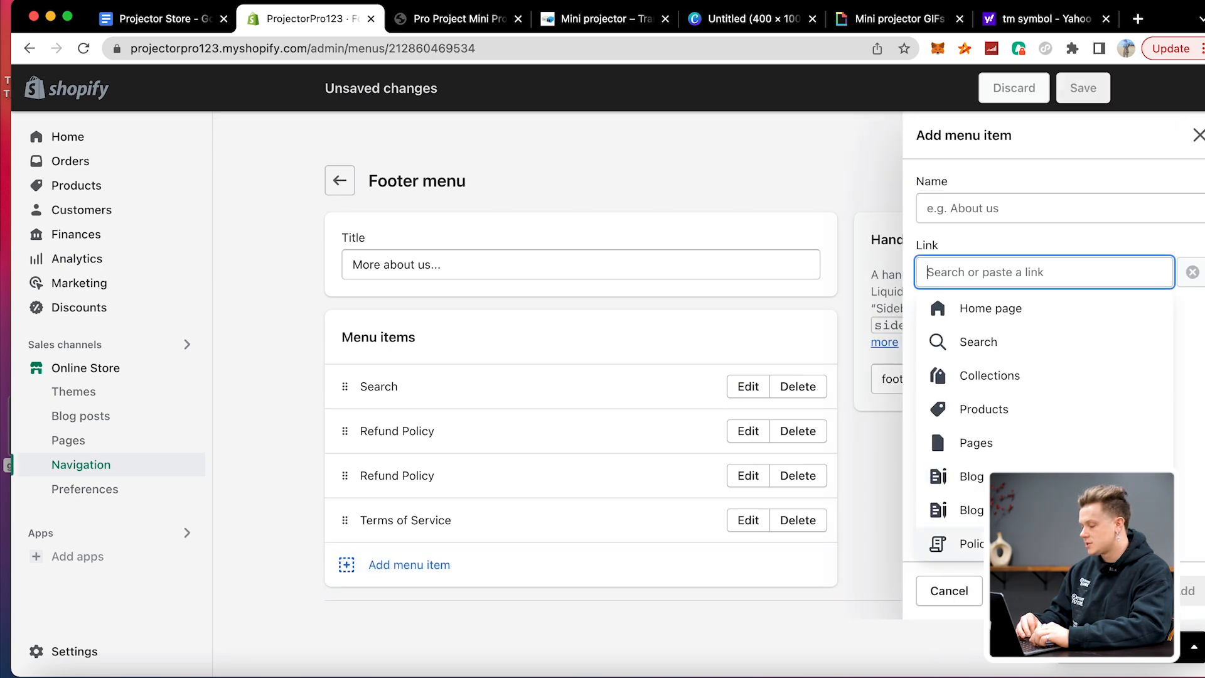
left_click(979, 441)
left_click(1008, 321)
left_click(1008, 316)
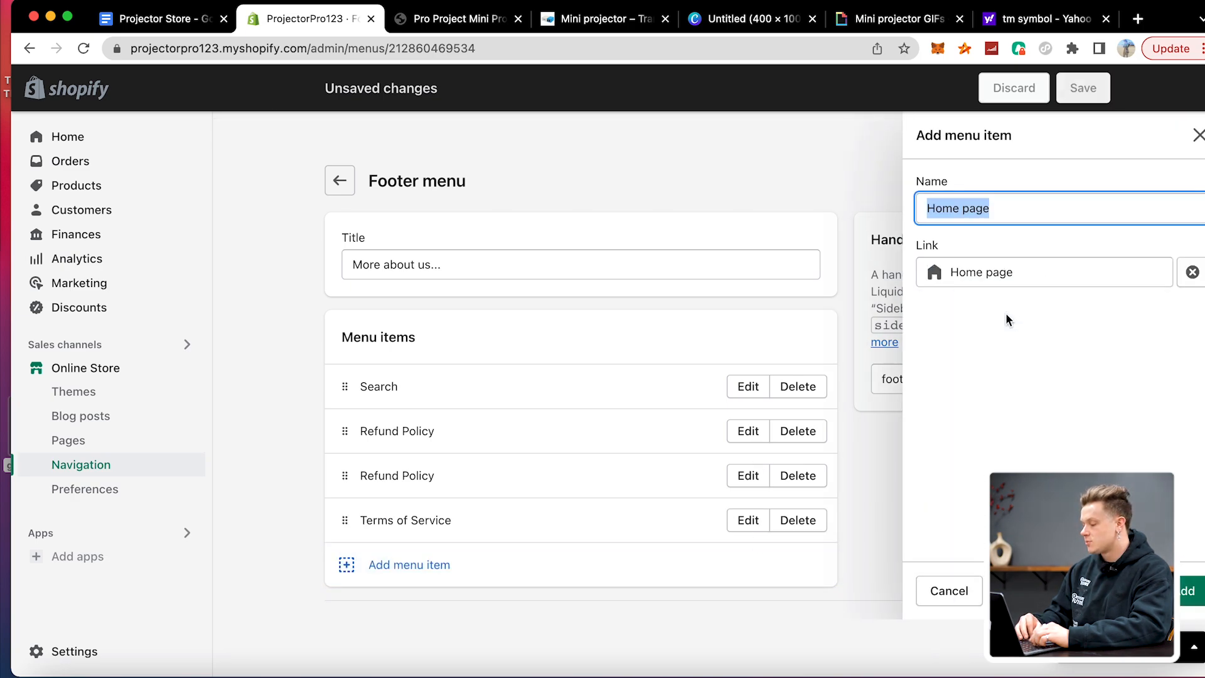
left_click(1007, 274)
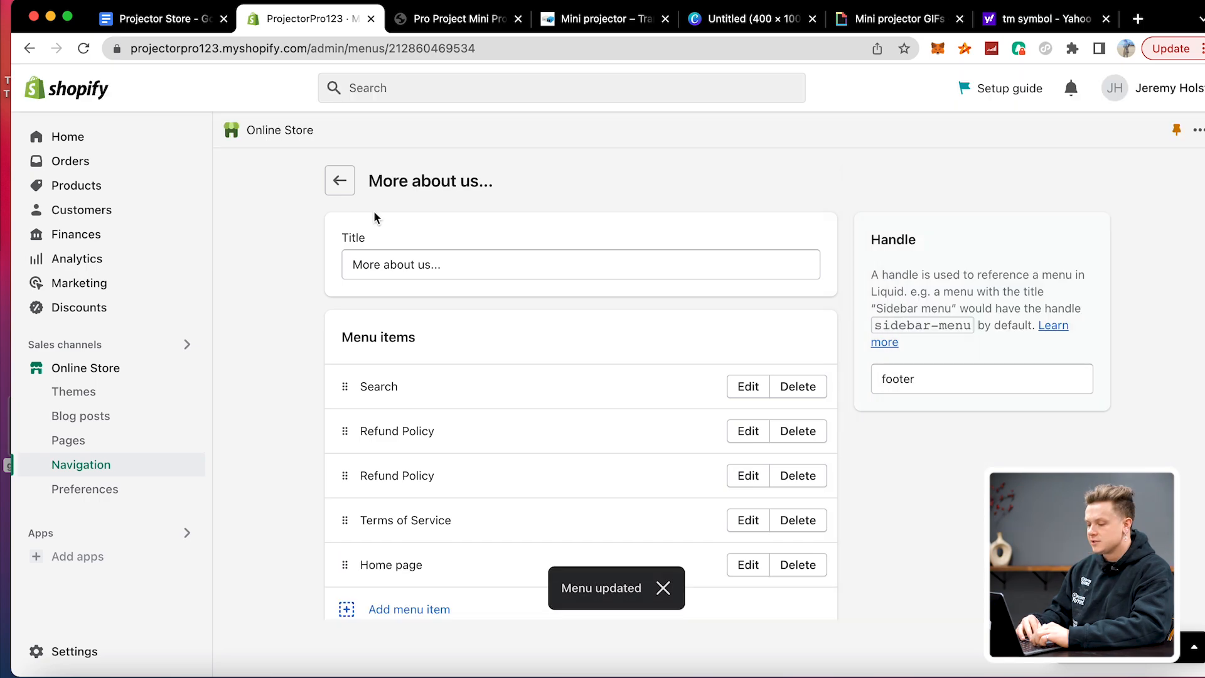
- Open the Main menu and remove its Catalog and Contact items
left_click(339, 181)
scroll(821, 487, "down", 3)
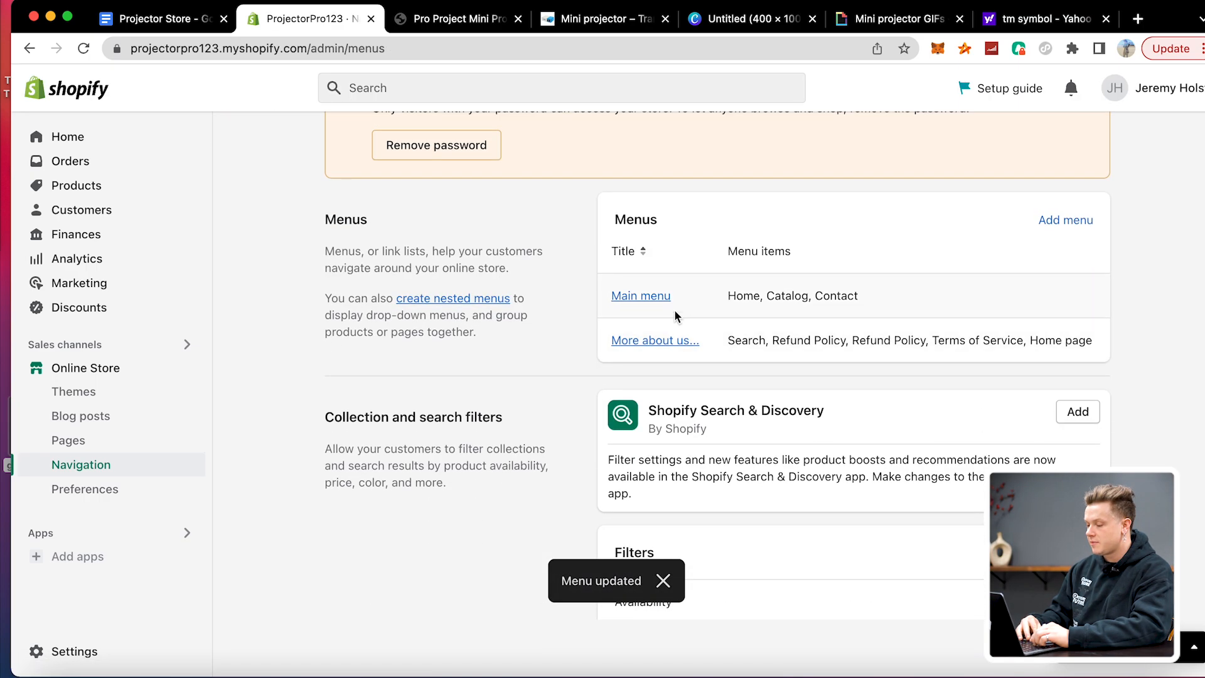
left_click(655, 298)
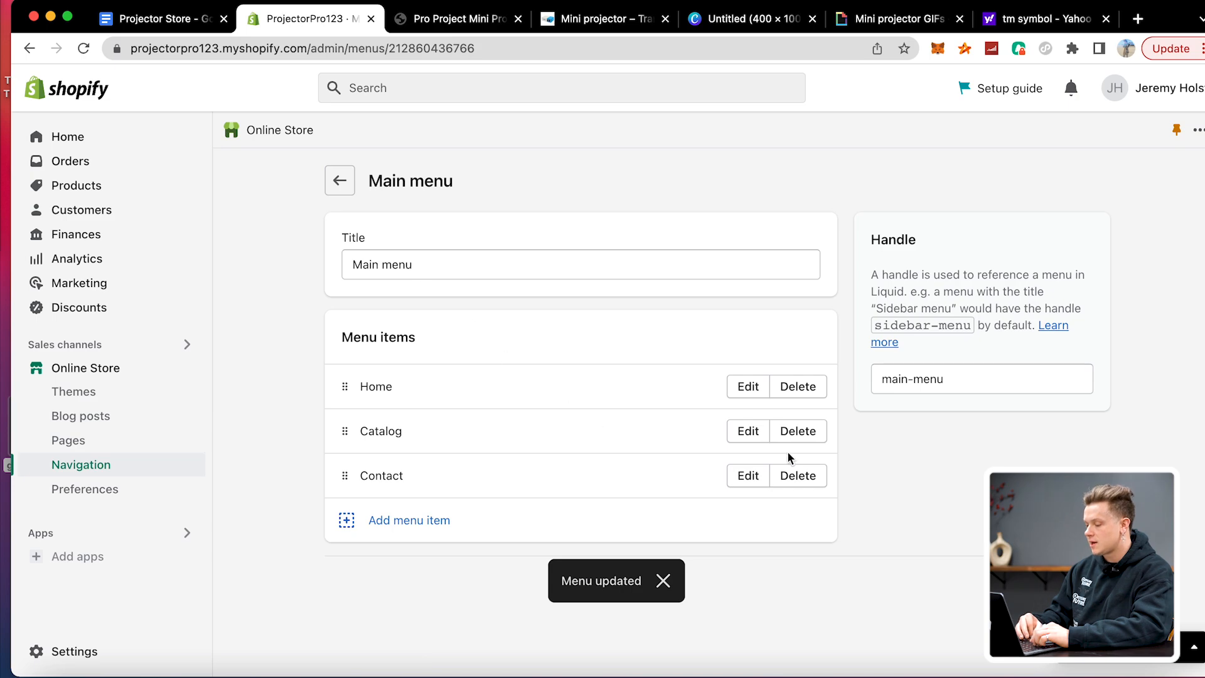
left_click(792, 432)
left_click(825, 423)
left_click(805, 430)
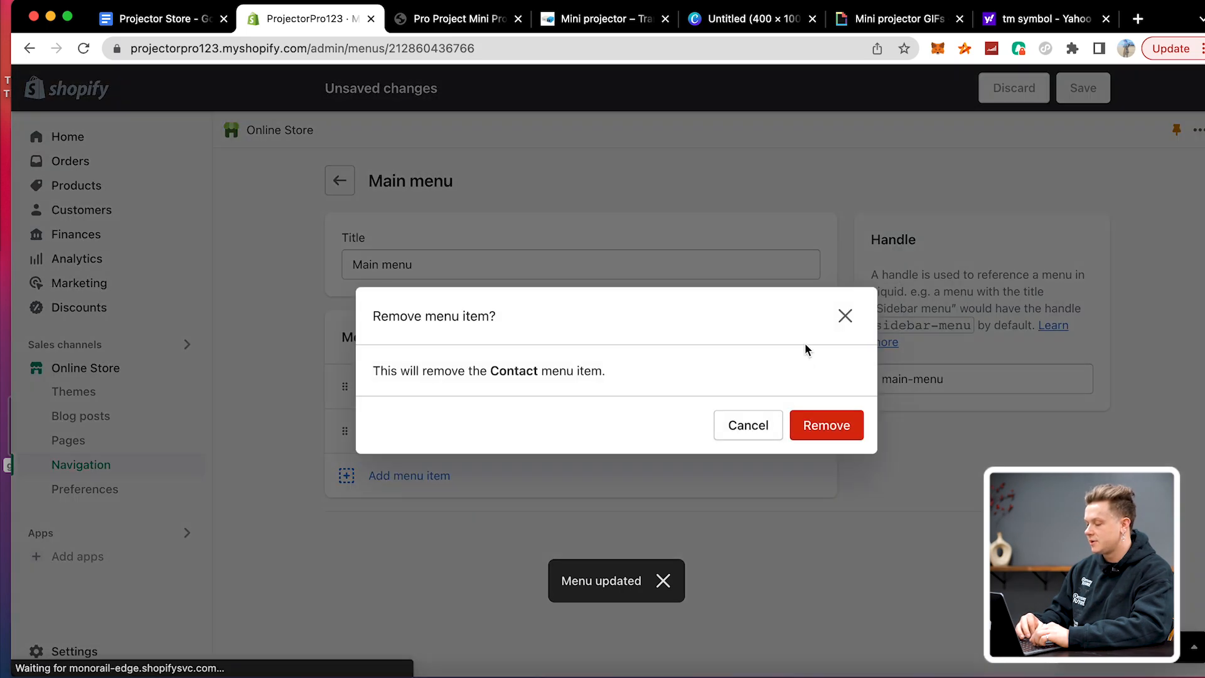
left_click(827, 425)
- Add a Main menu item linked to the product Pro Project Mini Projector®
left_click(995, 283)
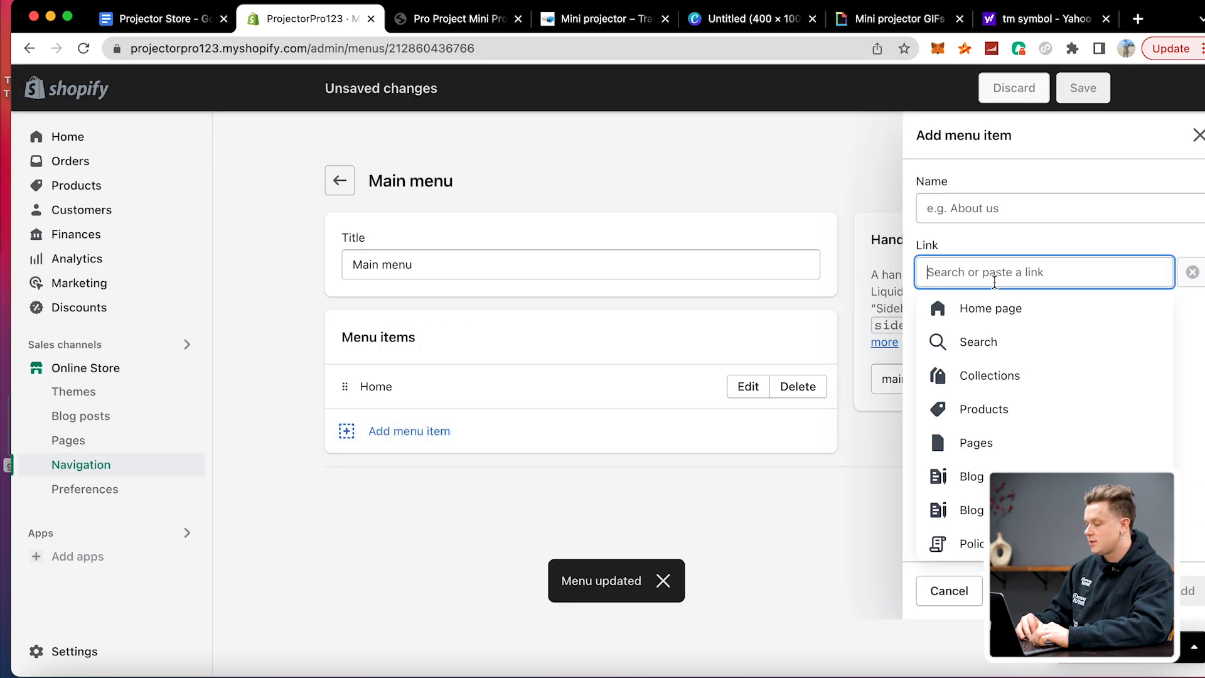
left_click(1012, 395)
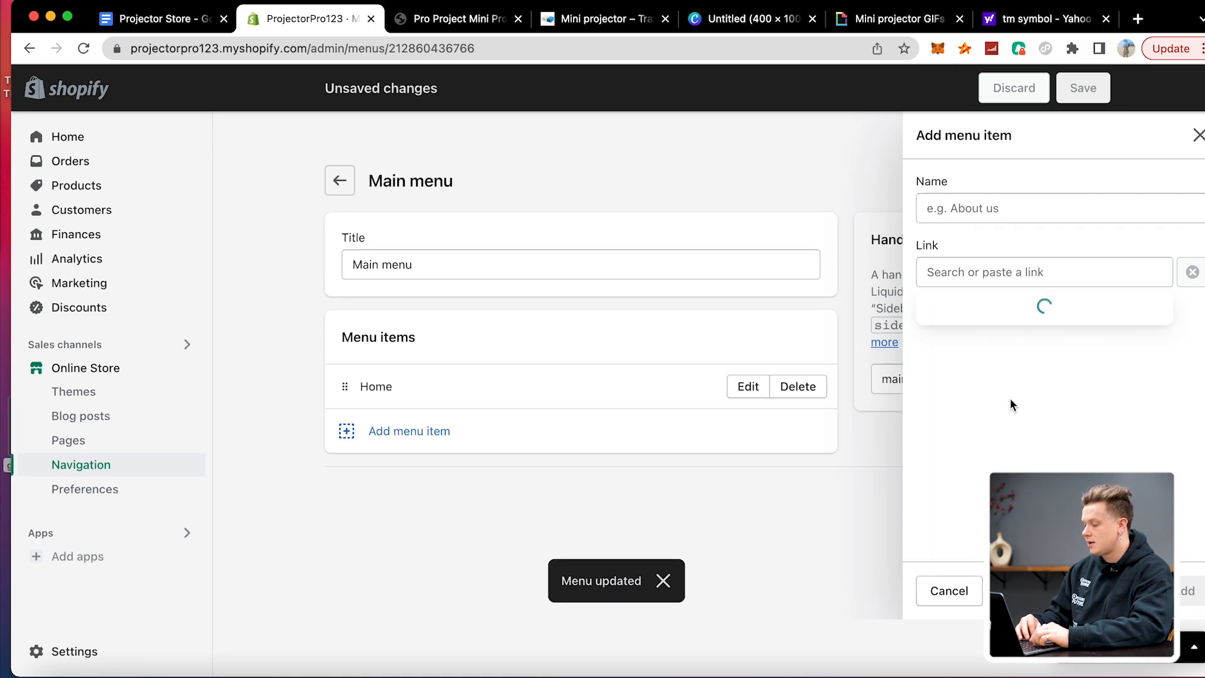
left_click(1004, 374)
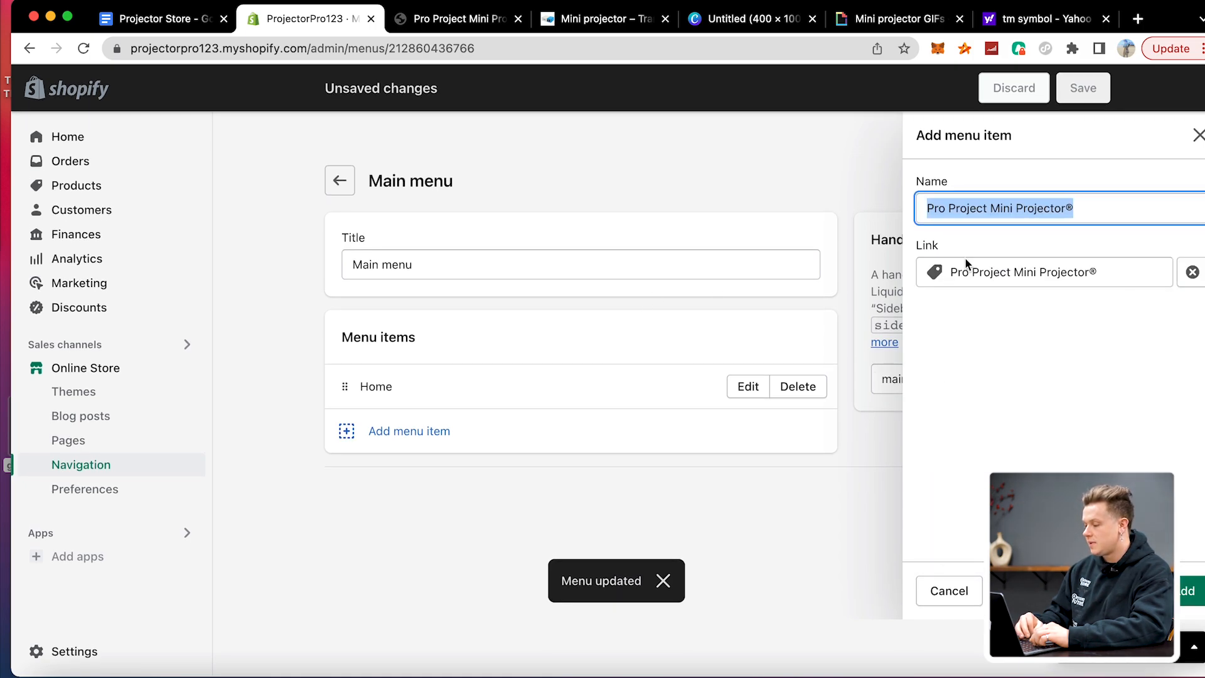
left_click(1182, 606)
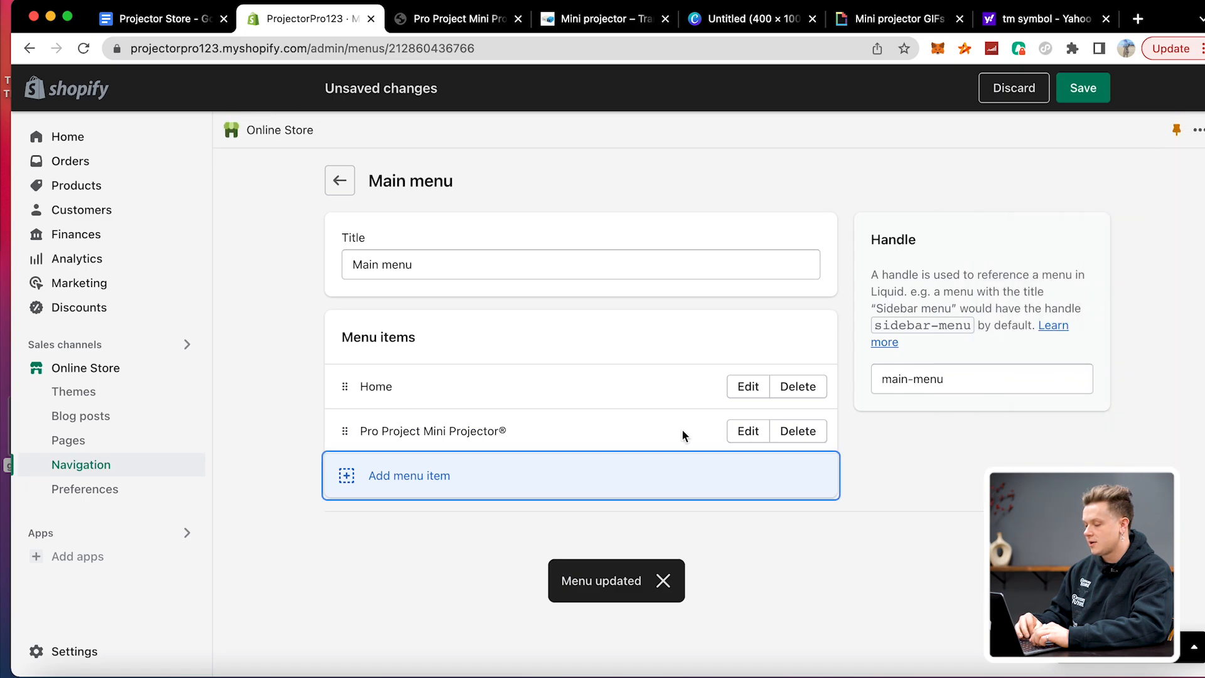
- Rename the new product menu item as "Shop Mini Projector" and save the Main menu
left_click(748, 431)
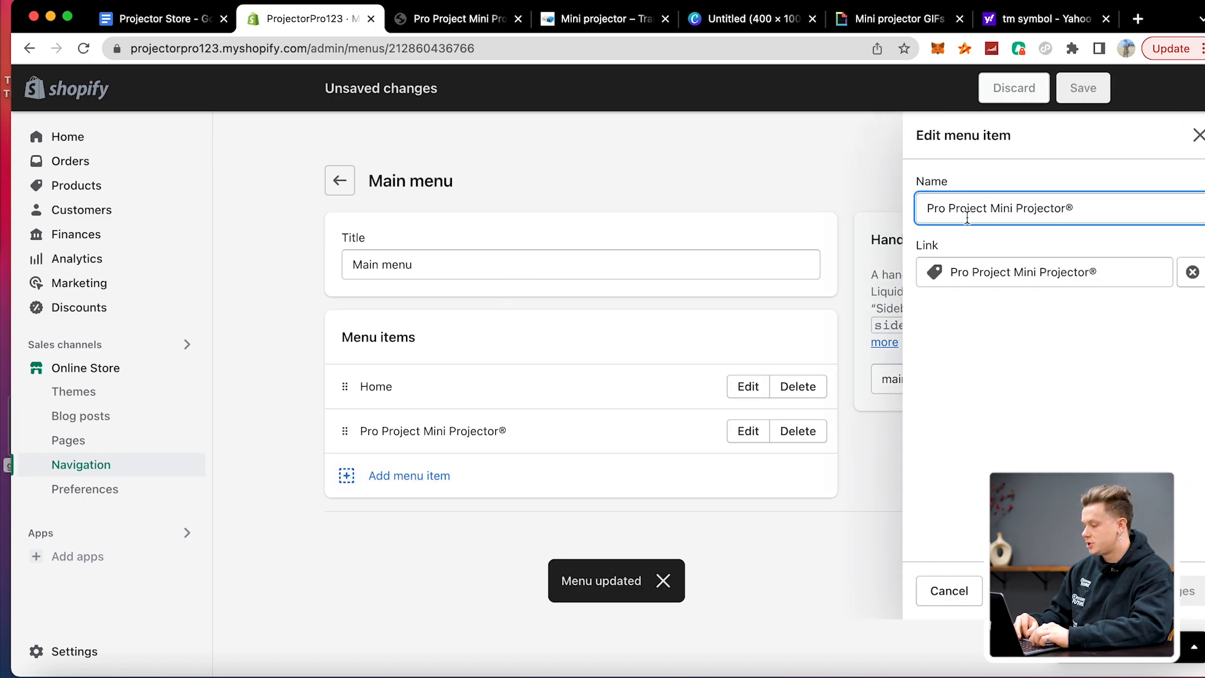
type("Shop")
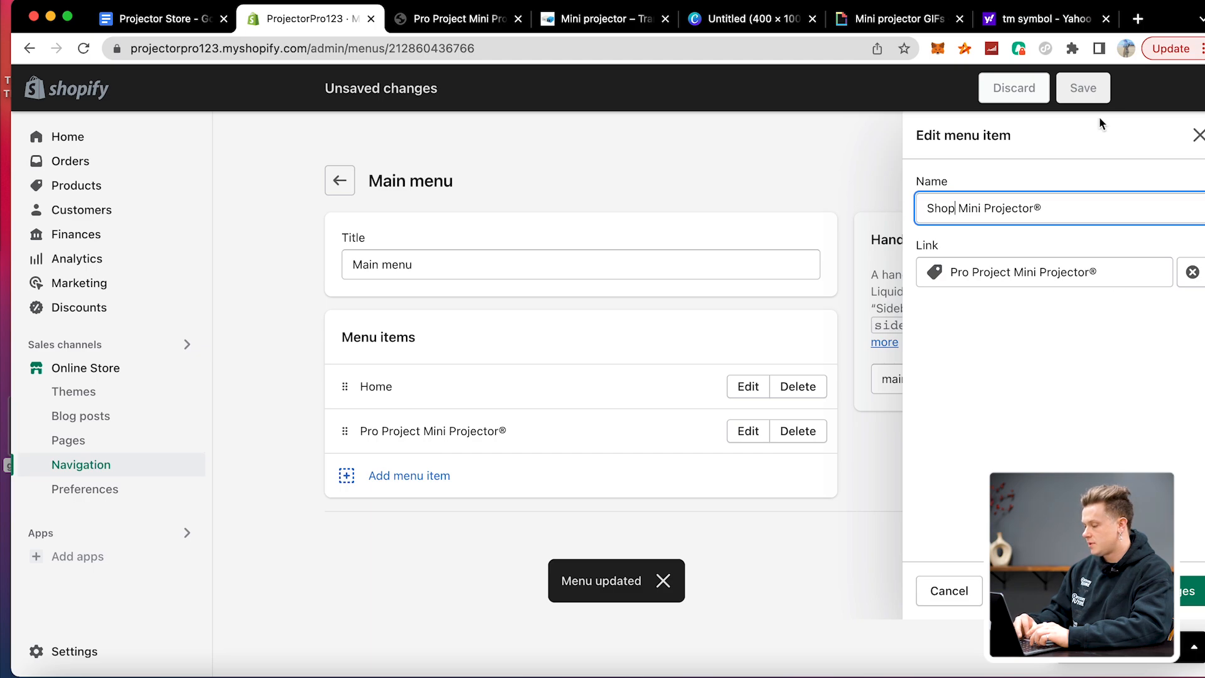
key("BackSpace")
key("Return")
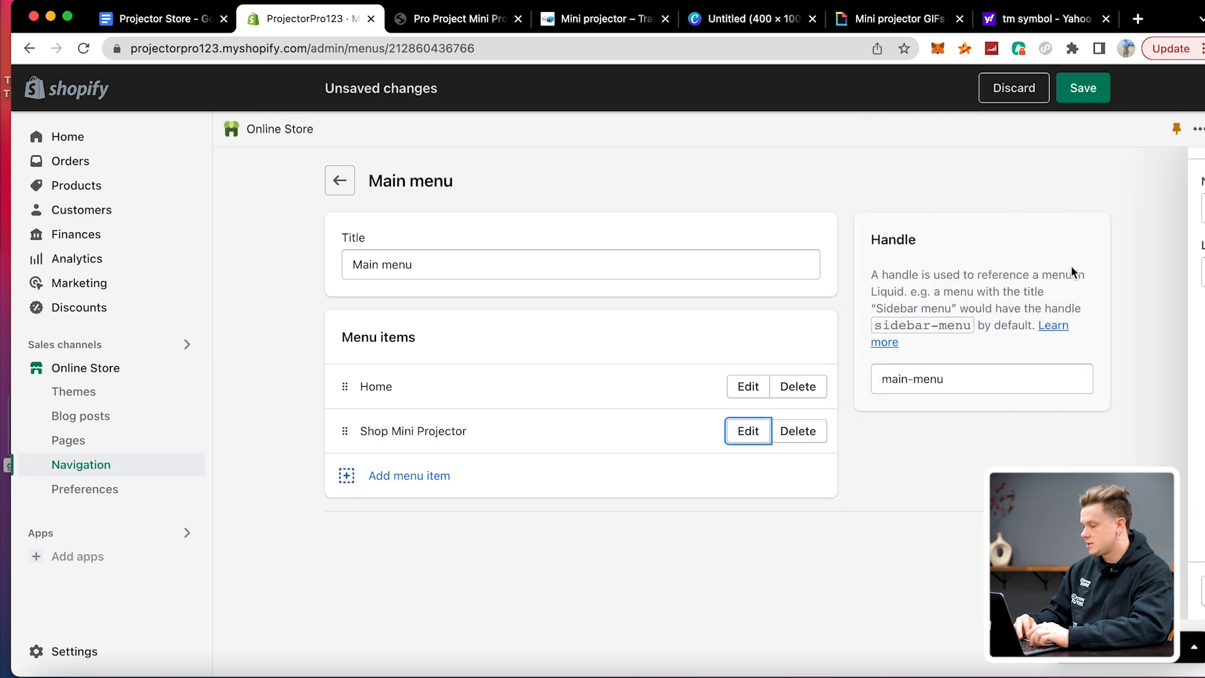
left_click(1083, 87)
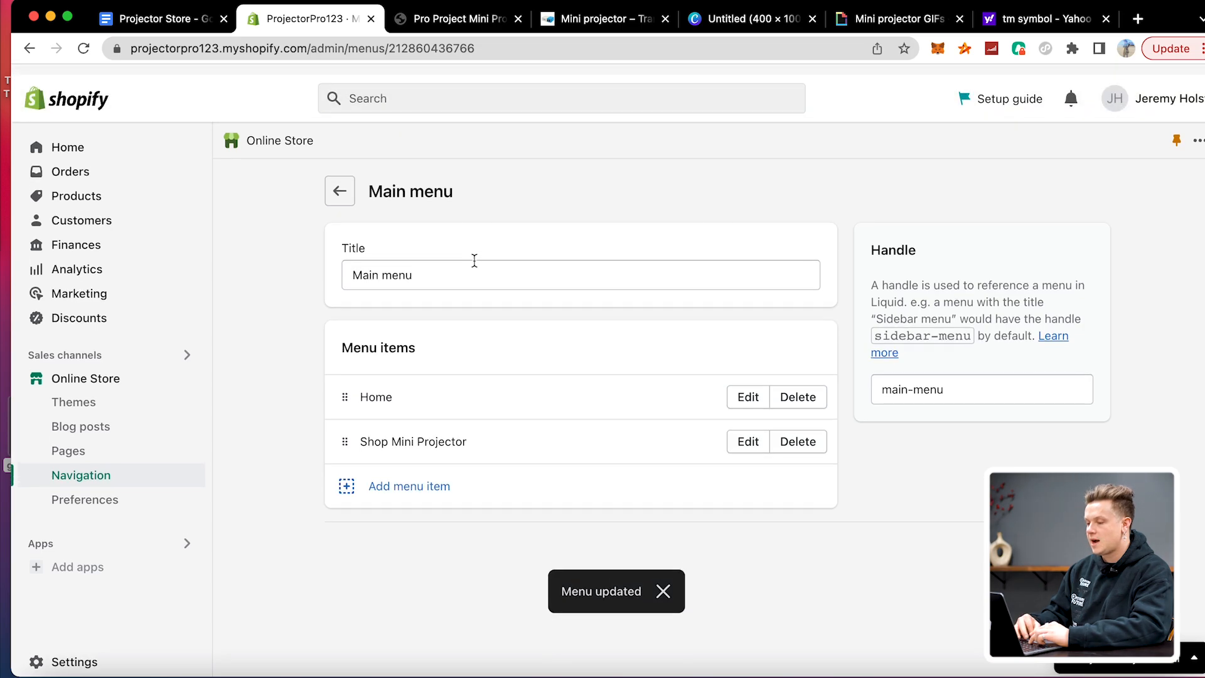
- Reload the product page preview and examine its header menu and footer links
left_click(446, 23)
left_click(88, 55)
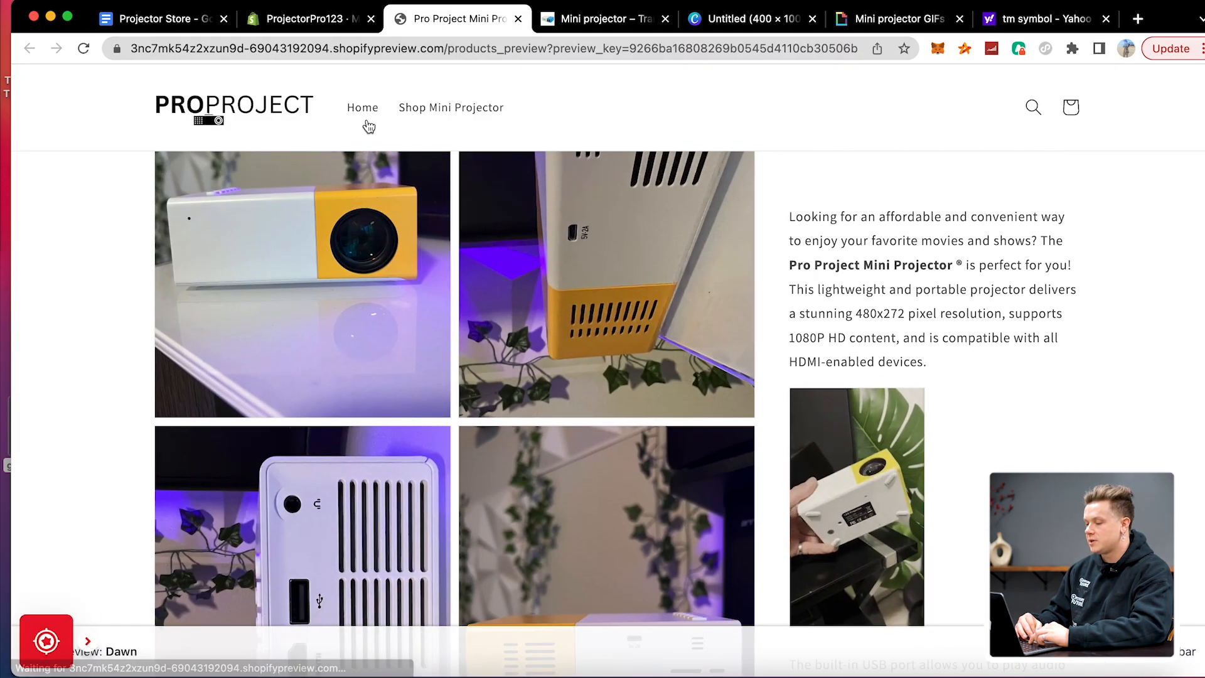
scroll(575, 325, "down", 10)
scroll(572, 316, "down", 3)
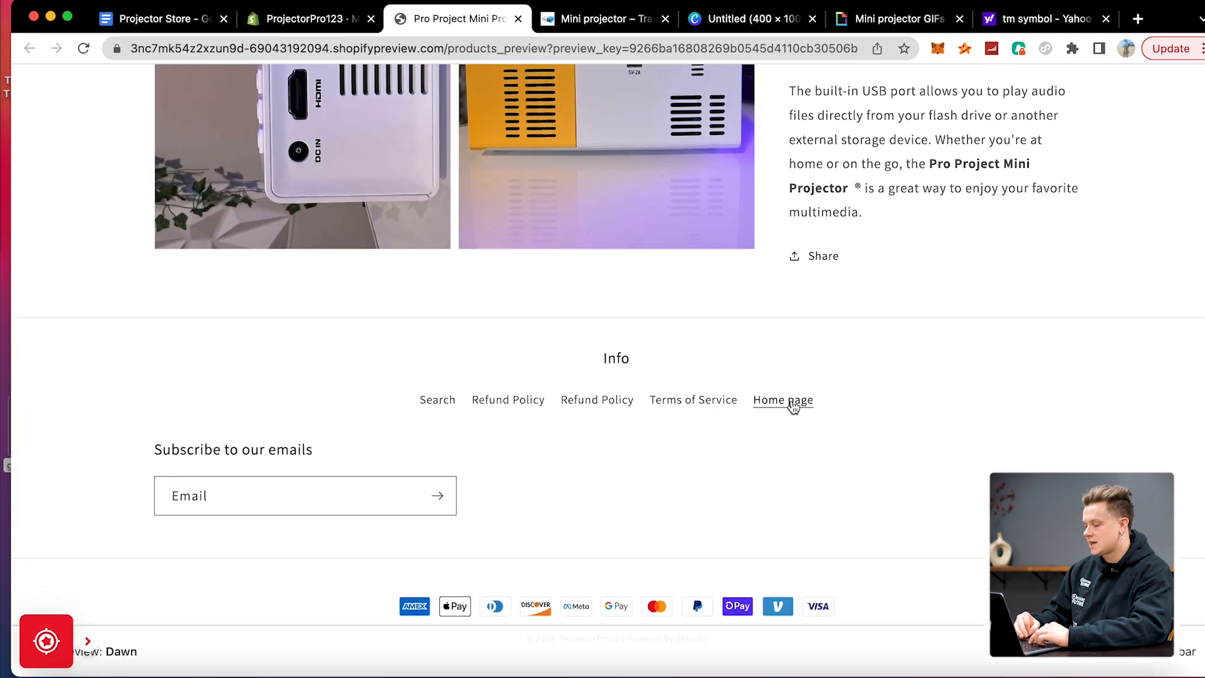
scroll(825, 400, "up", 7)
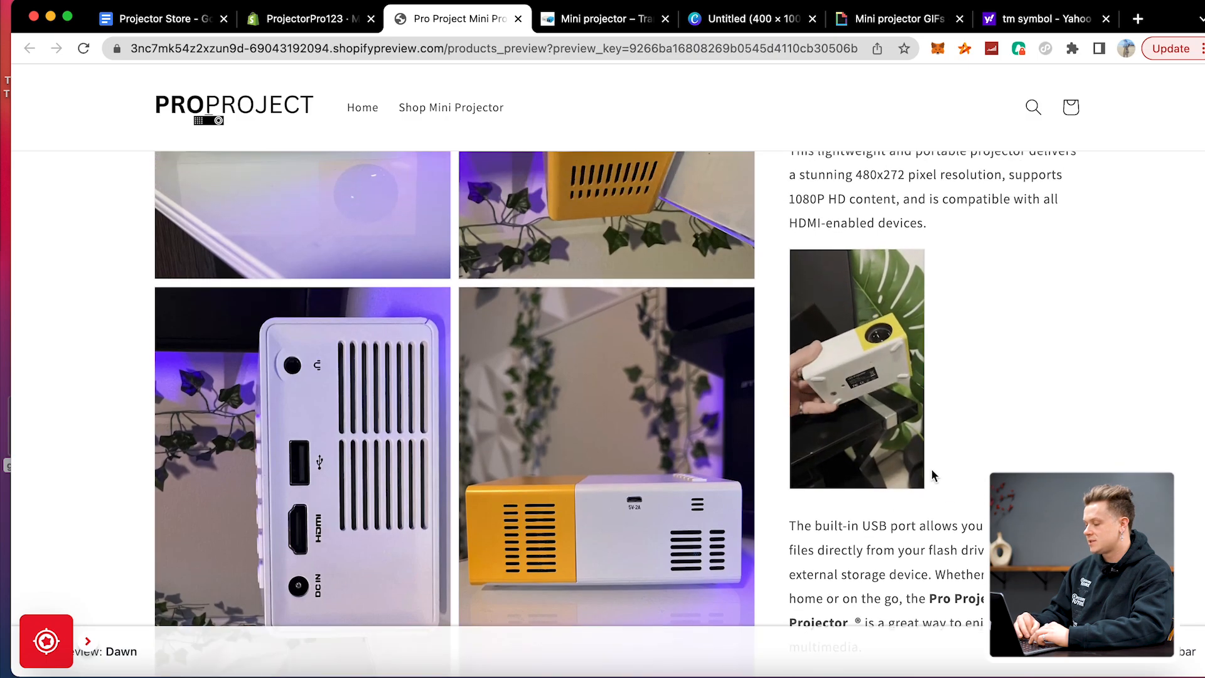
scroll(844, 362, "up", 10)
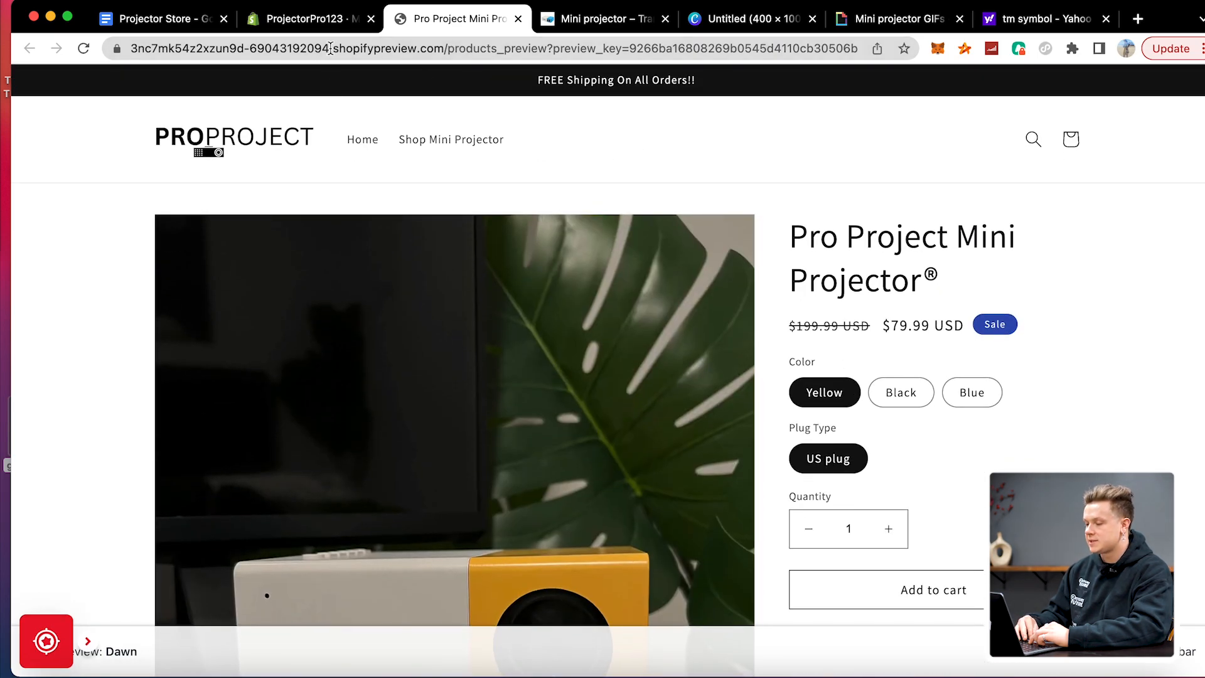
- Open the Dawn theme editor, examine the home page preview down to the footer's copyright line, and exit the editor
left_click(309, 19)
left_click(97, 388)
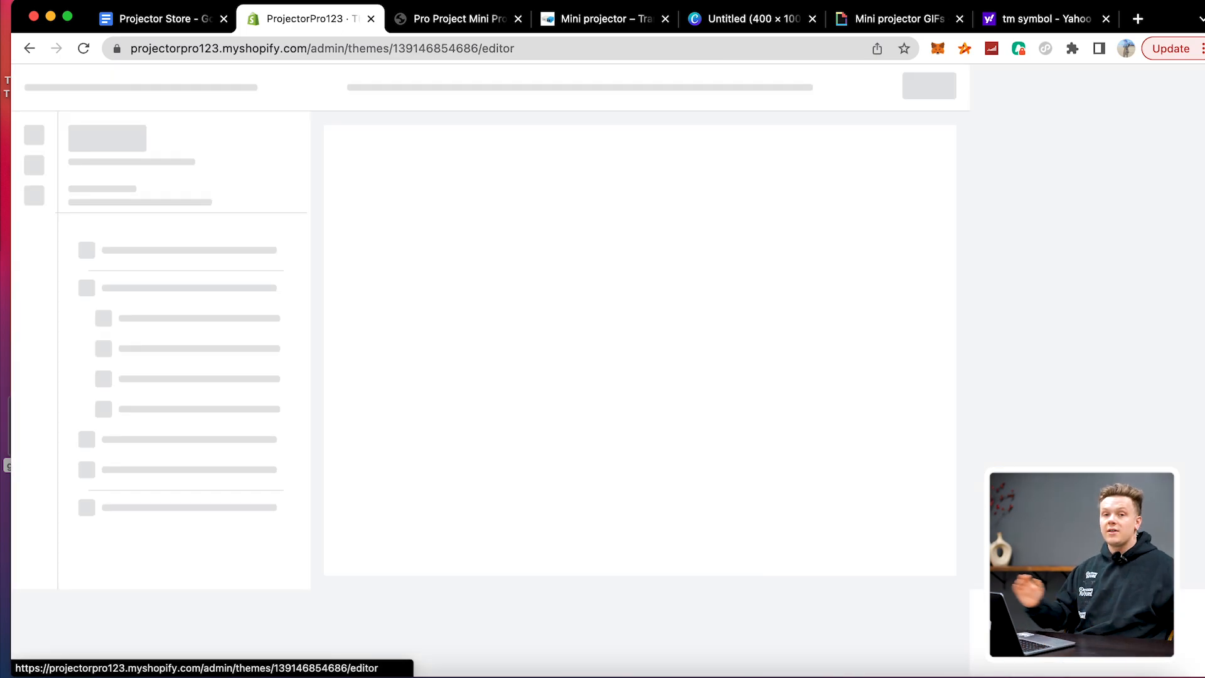
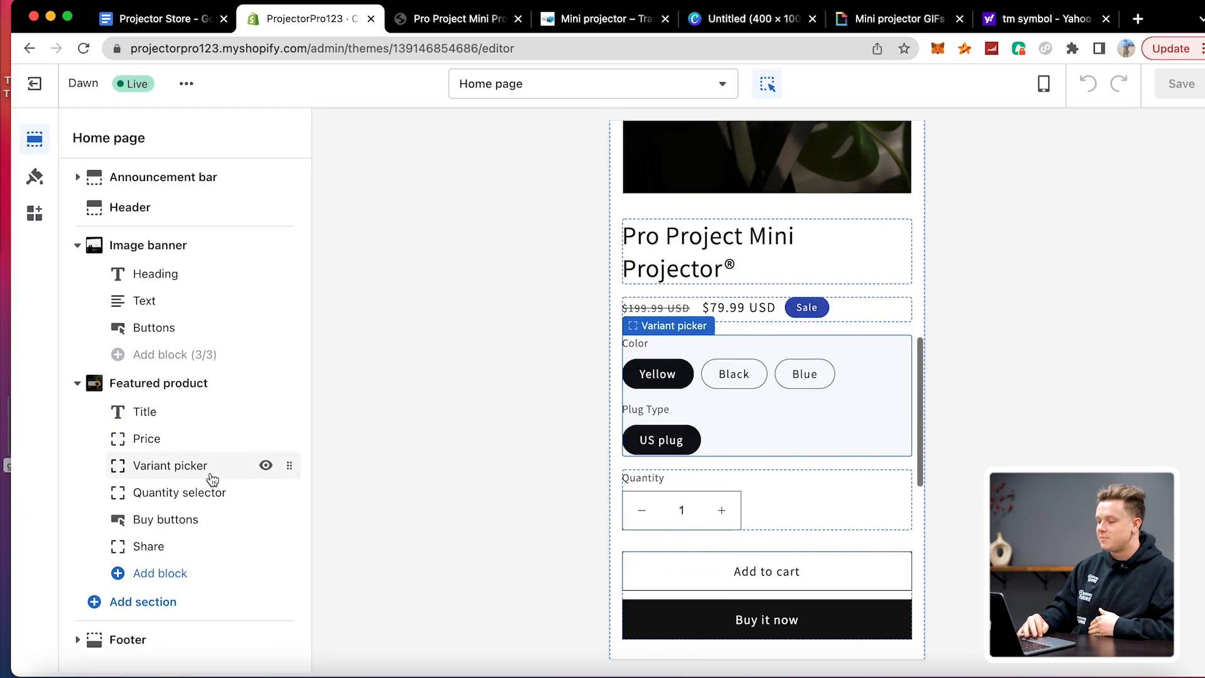
scroll(729, 529, "down", 10)
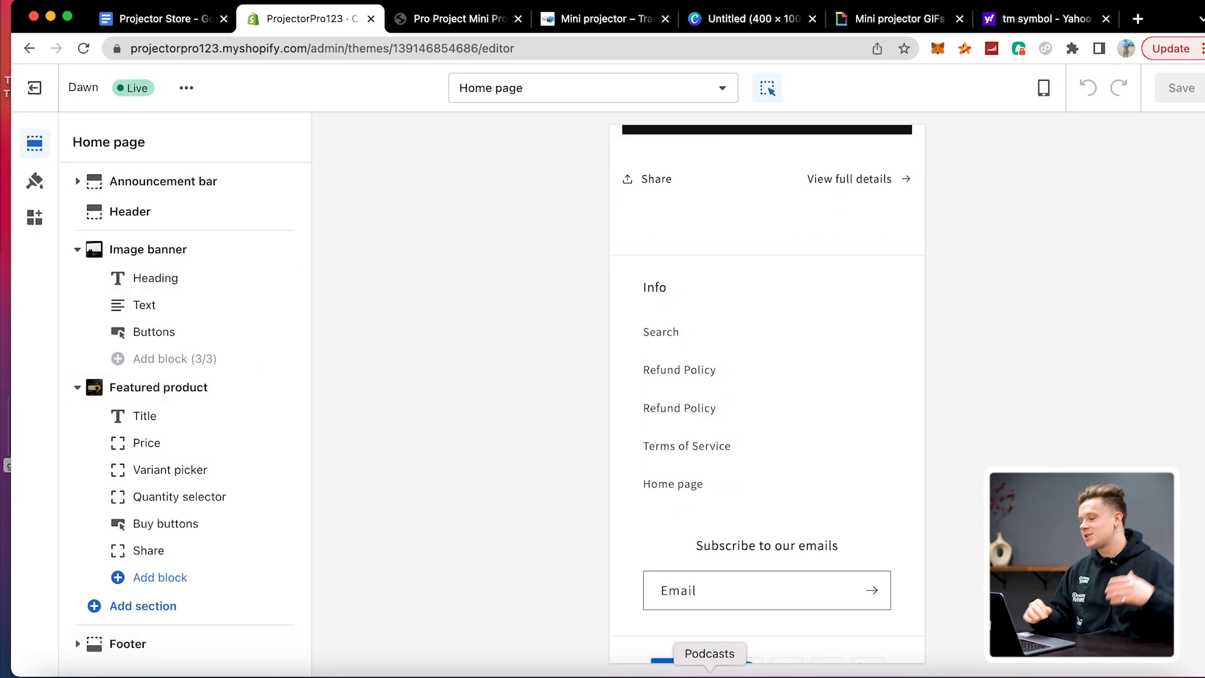
scroll(684, 584, "down", 3)
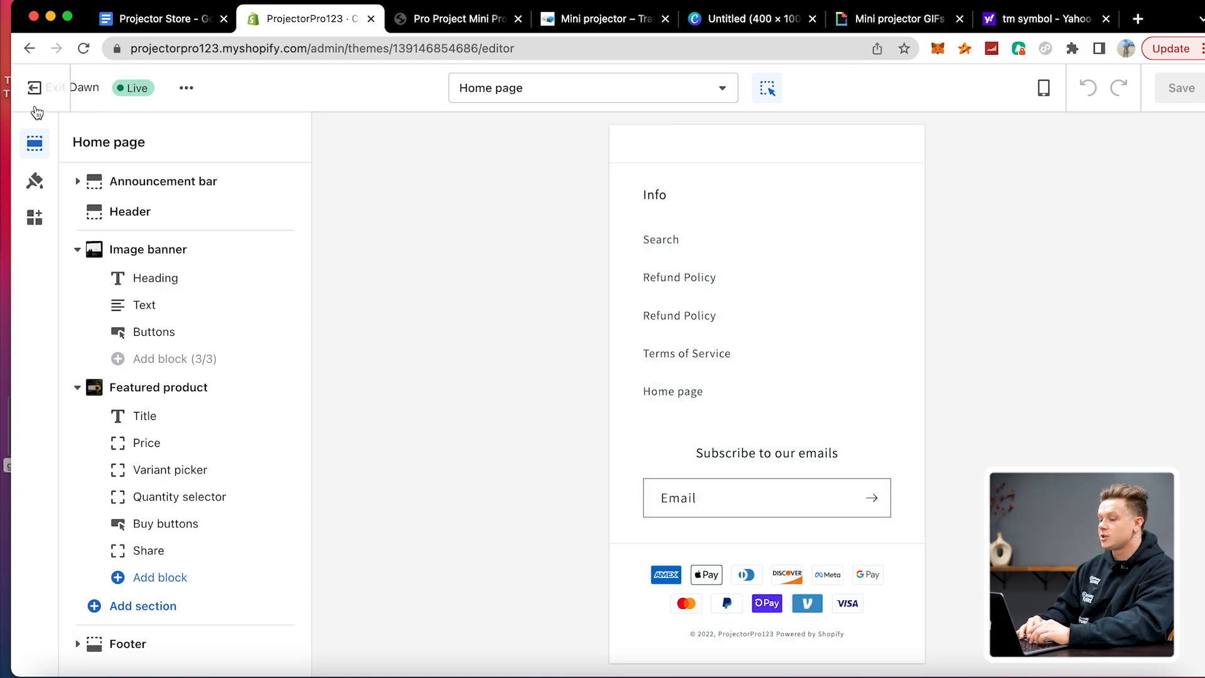
left_click(34, 88)
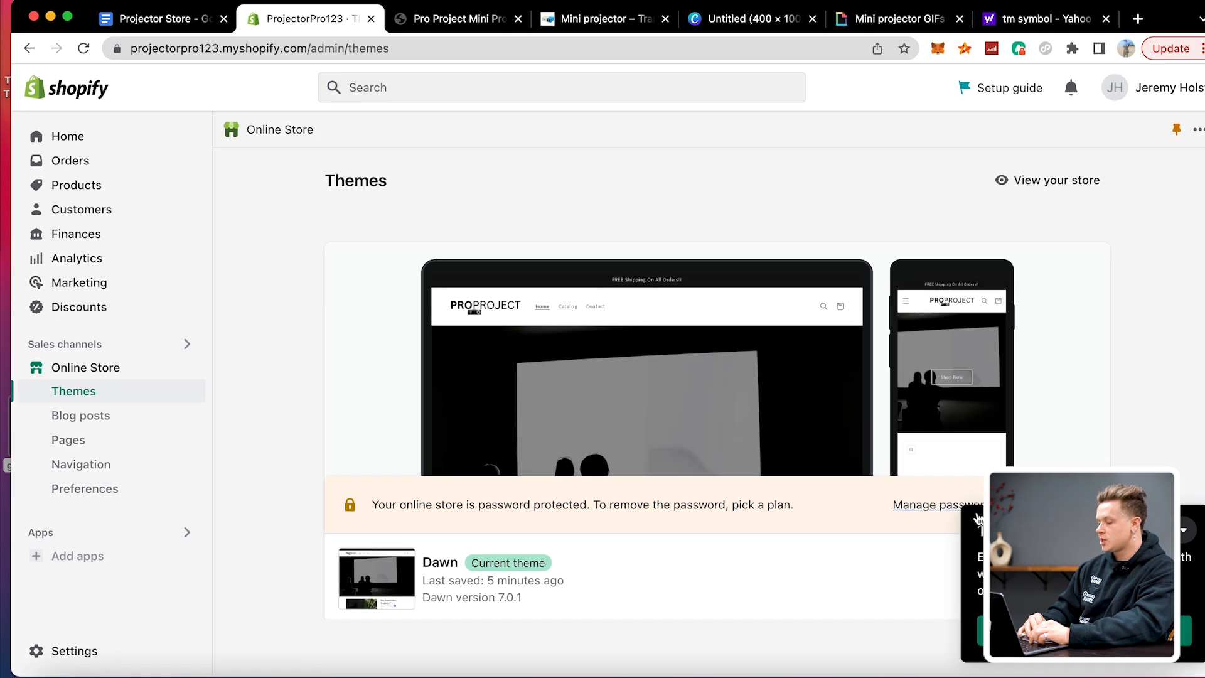
- Open the Dawn theme's code, search its files for "footer" and open the footer.liquid section
scroll(816, 389, "down", 4)
left_click(987, 367)
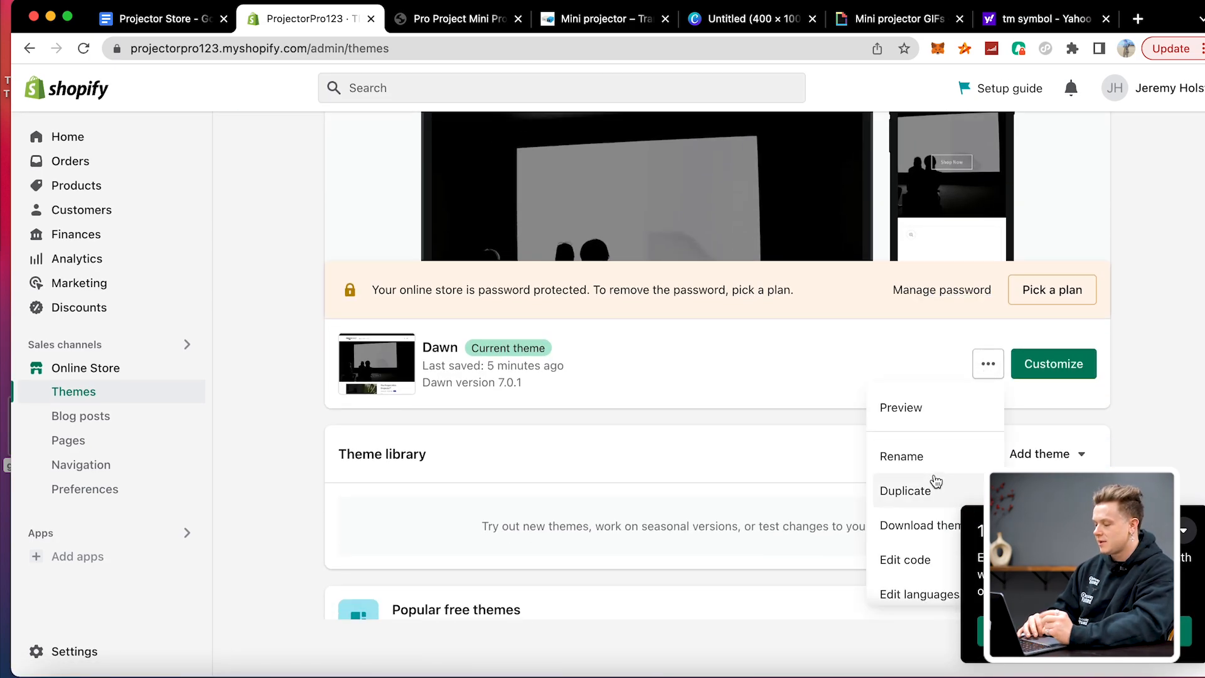
left_click(906, 557)
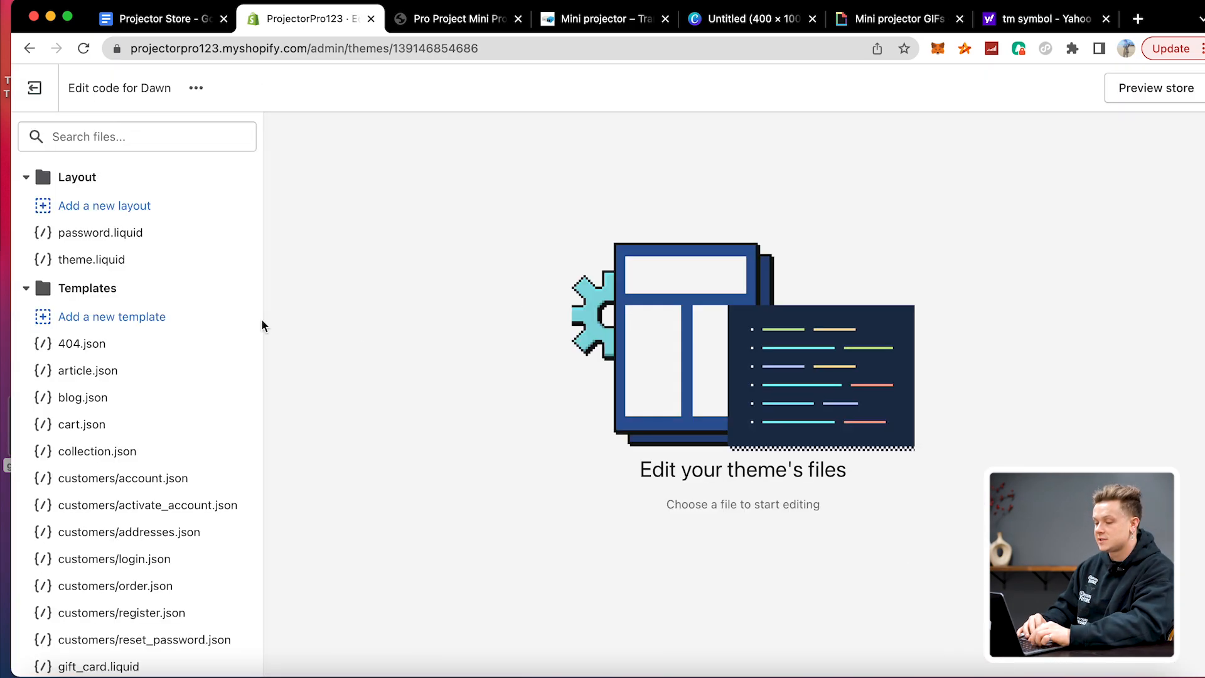
left_click(151, 137)
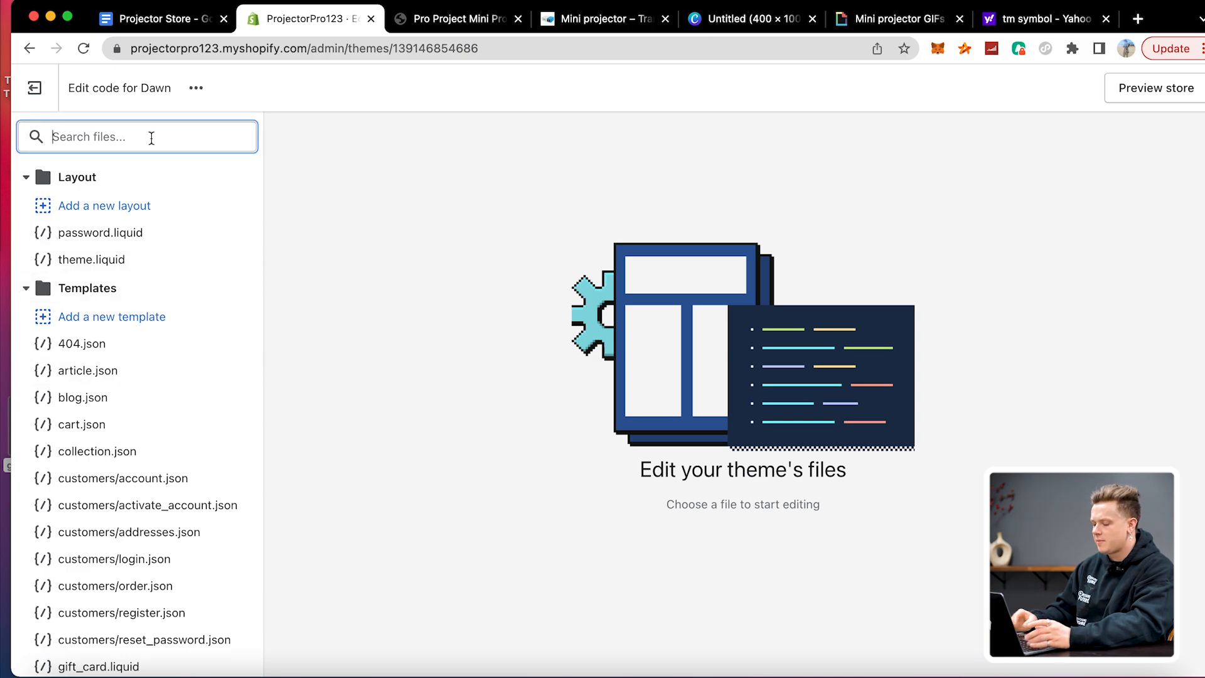
type("fotter")
key("BackSpace")
key("BackSpace")
key("BackSpace")
key("BackSpace")
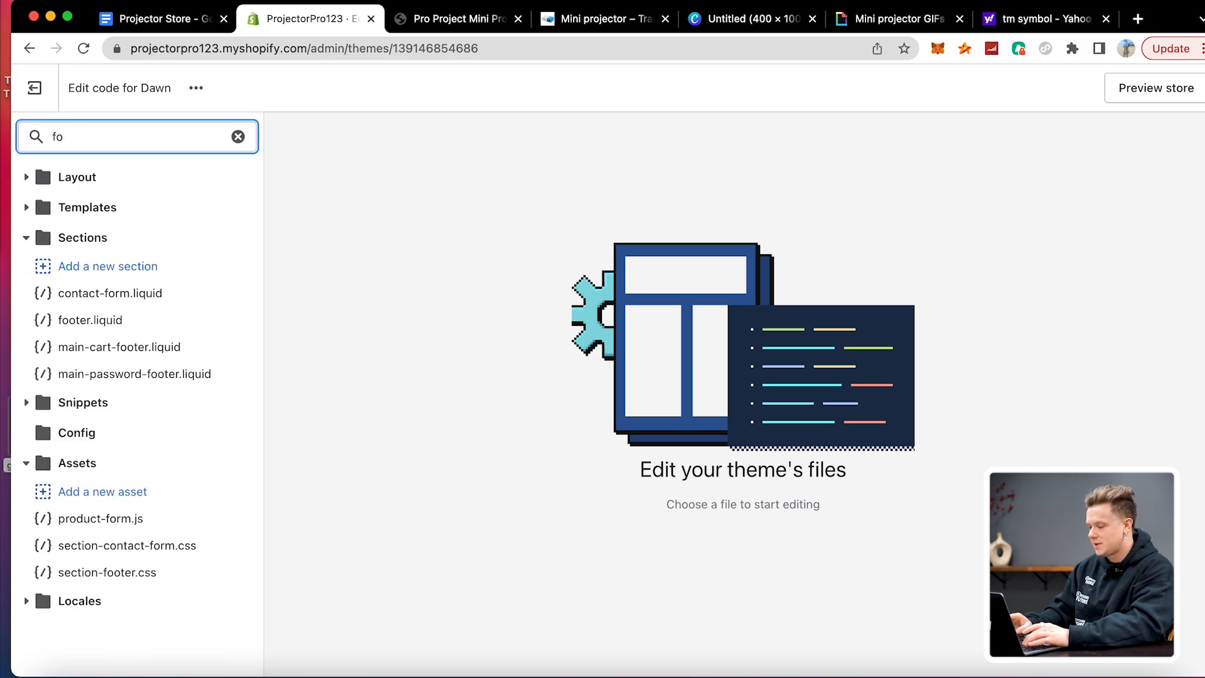
type("oter")
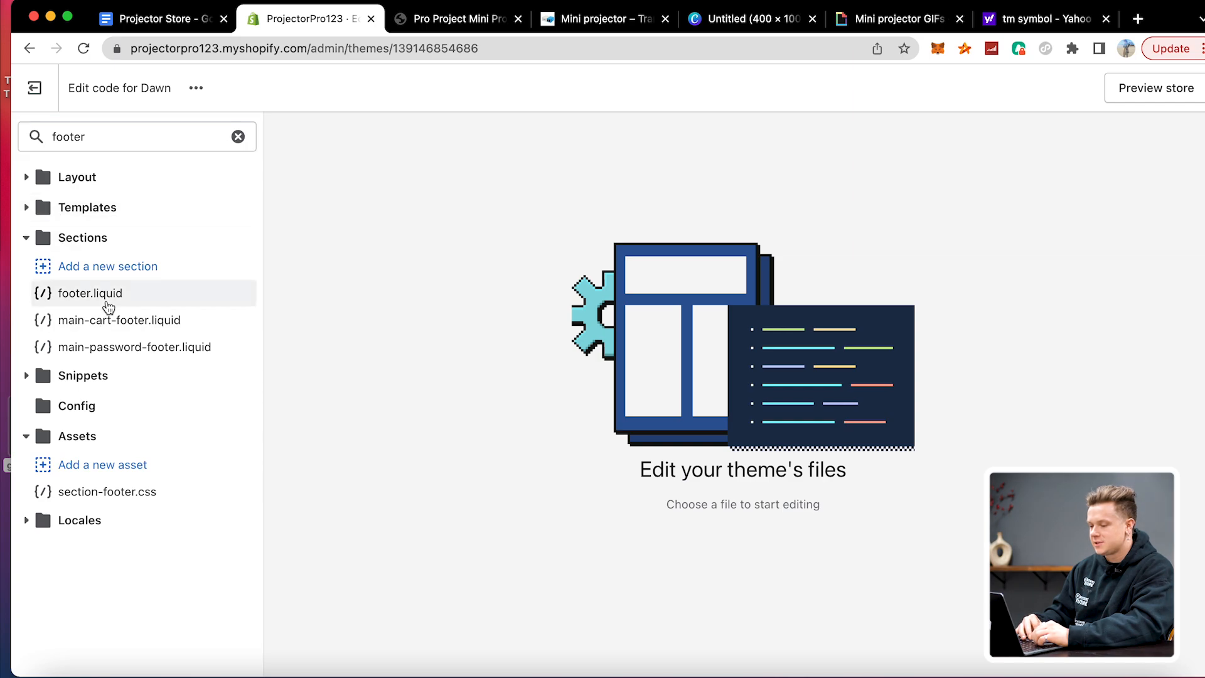
left_click(107, 295)
- Find "powered" in footer.liquid, delete the powered_by_link code and its closing small tag on line 334, and save
left_click(766, 246)
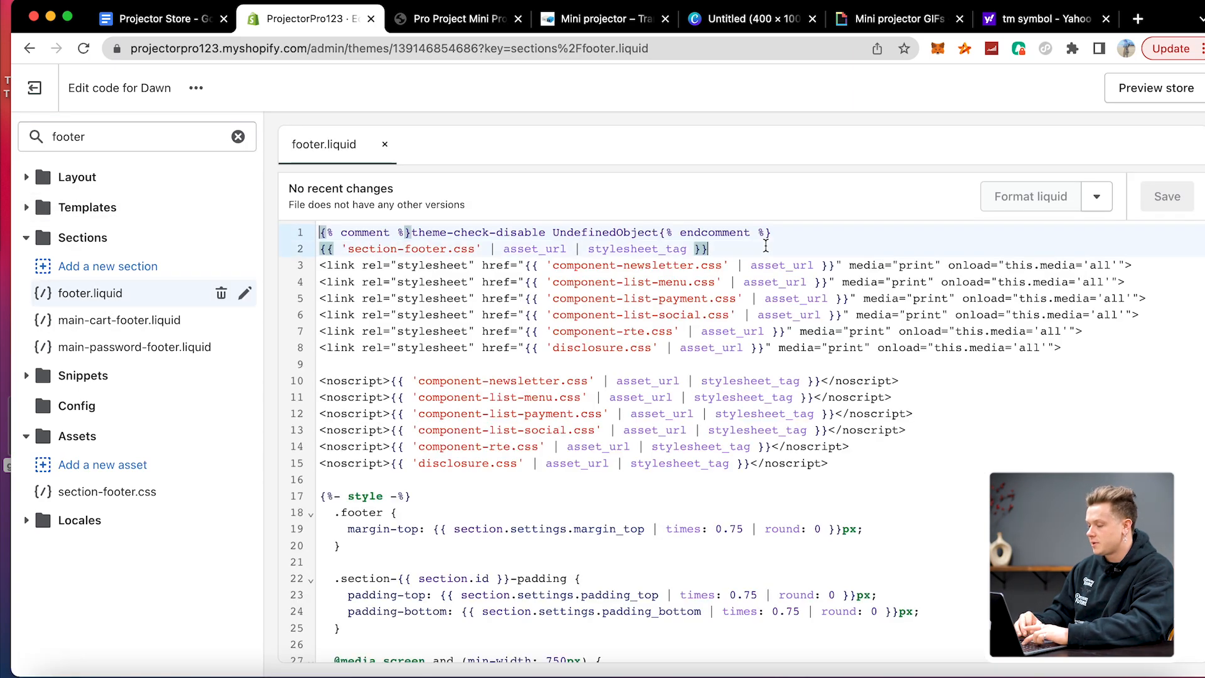
key("super+f")
left_click(527, 612)
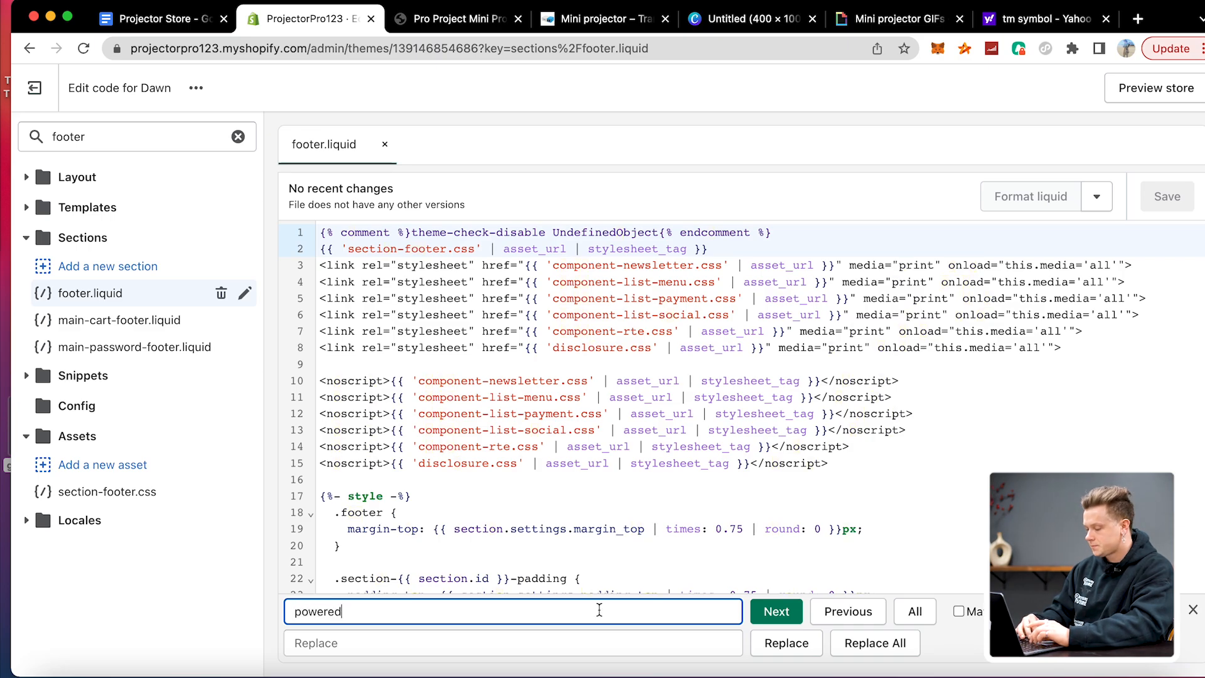
left_click(778, 612)
scroll(716, 567, "down", 2)
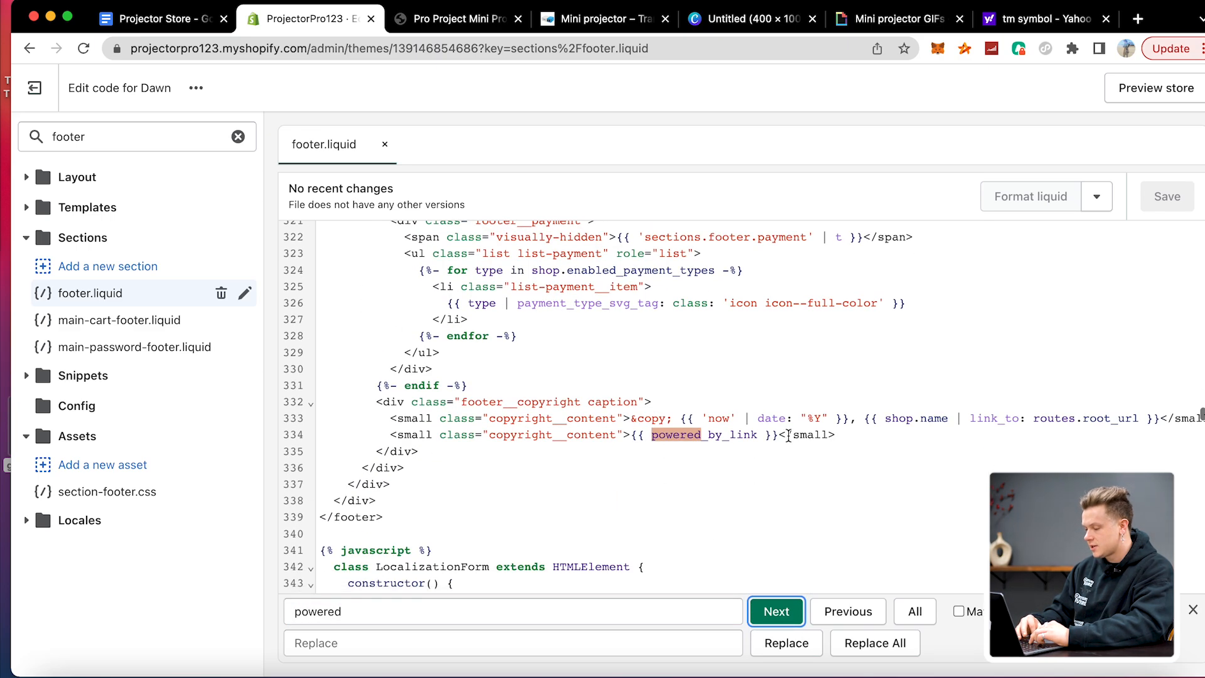
left_click_drag(847, 433, 705, 435)
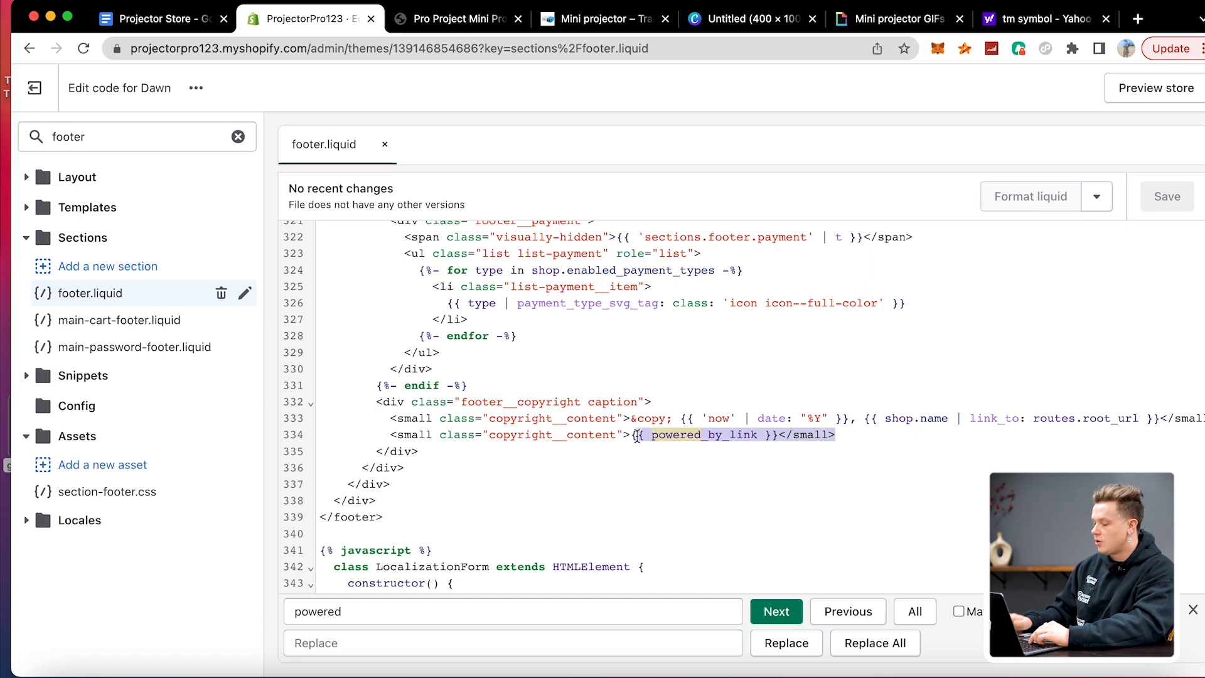
key("BackSpace")
left_click(1177, 197)
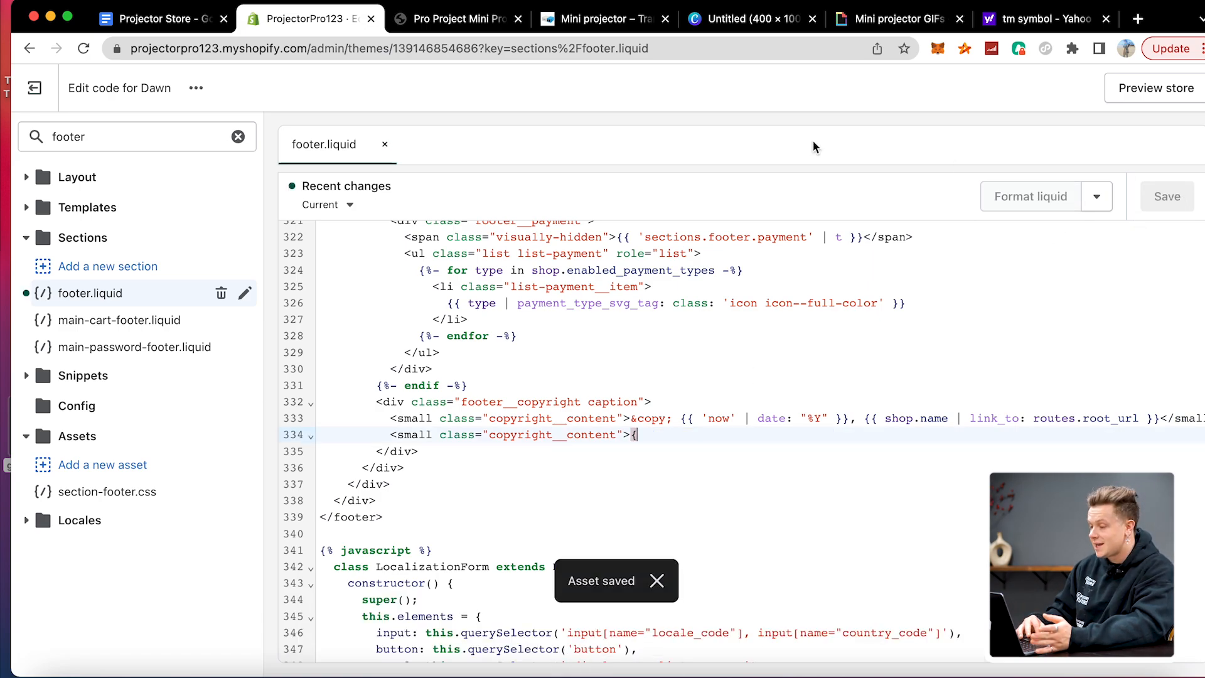
- Check the footer in the reloaded product preview, delete the stray "{" on line 334 of footer.liquid, and save
left_click(473, 25)
key("super+r")
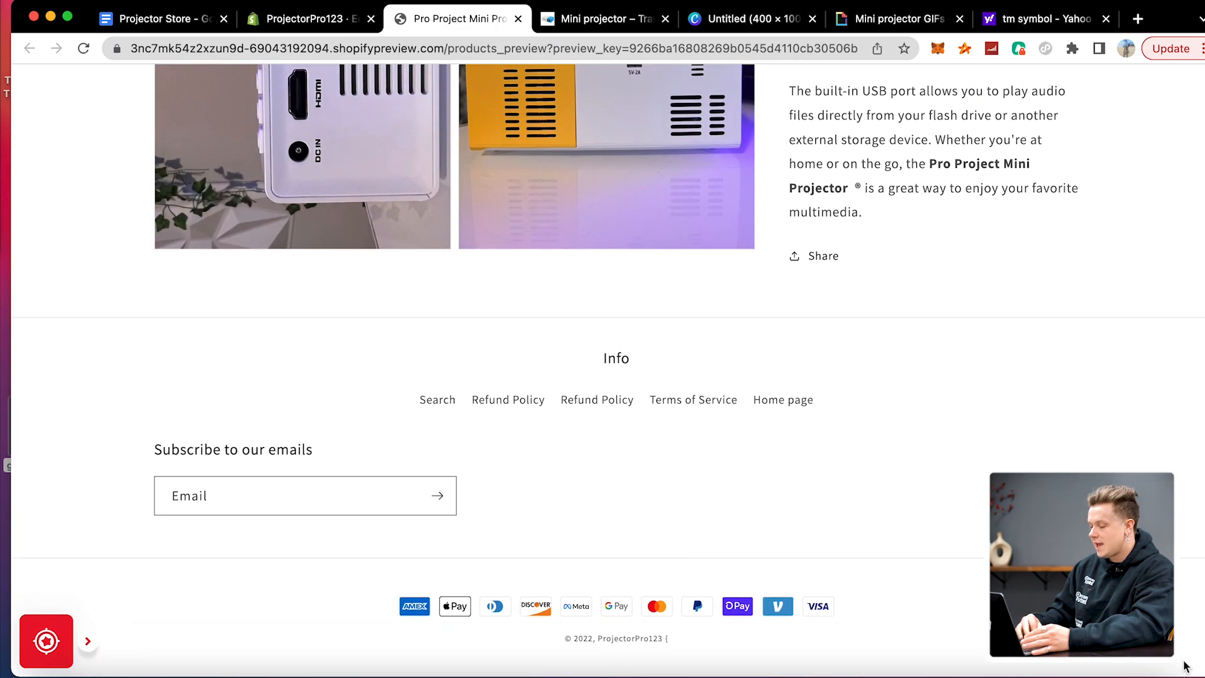
left_click(307, 20)
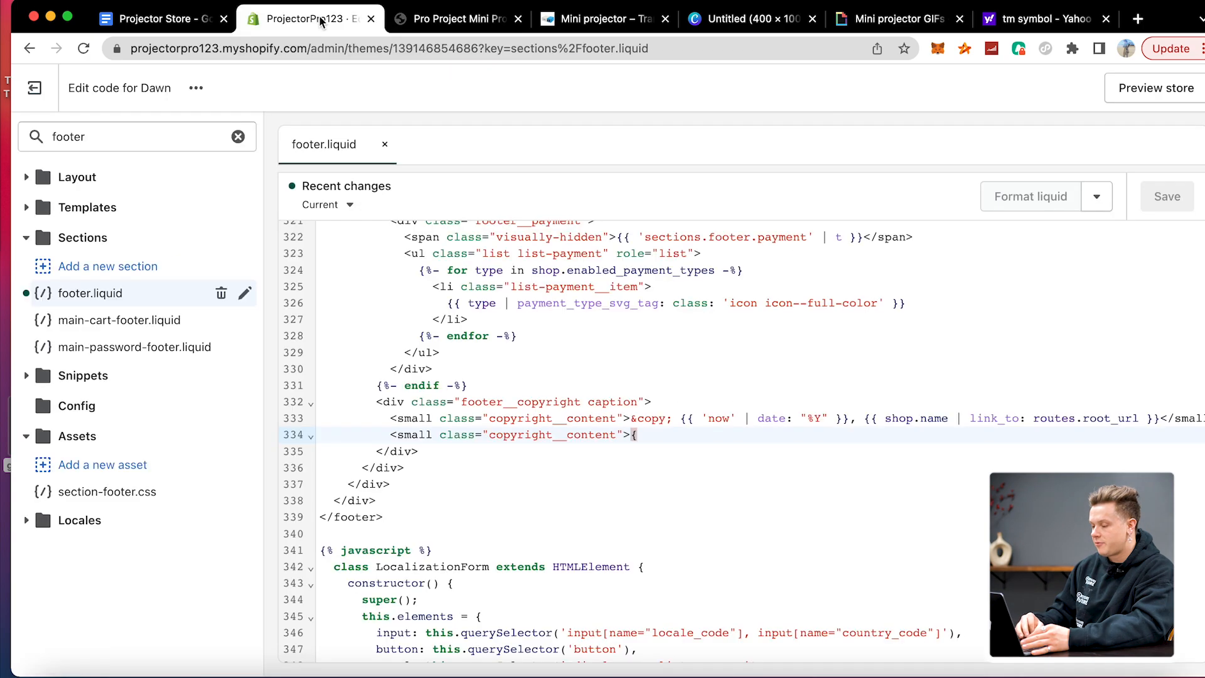
key("BackSpace")
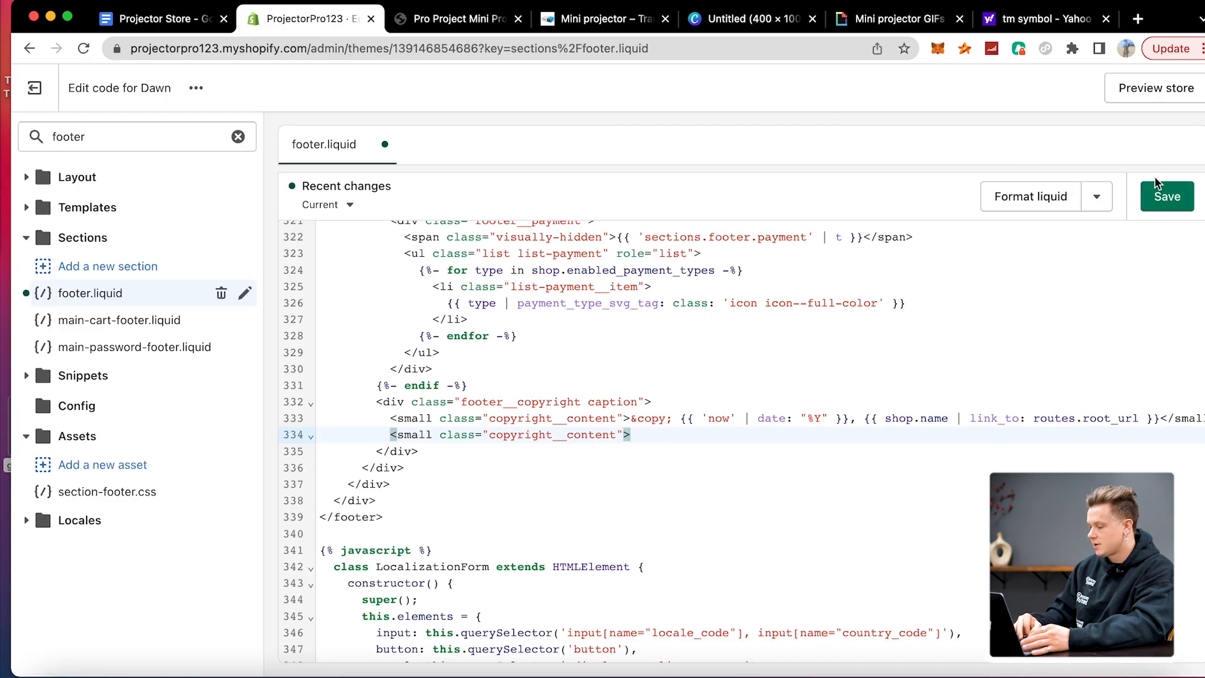
left_click(1160, 195)
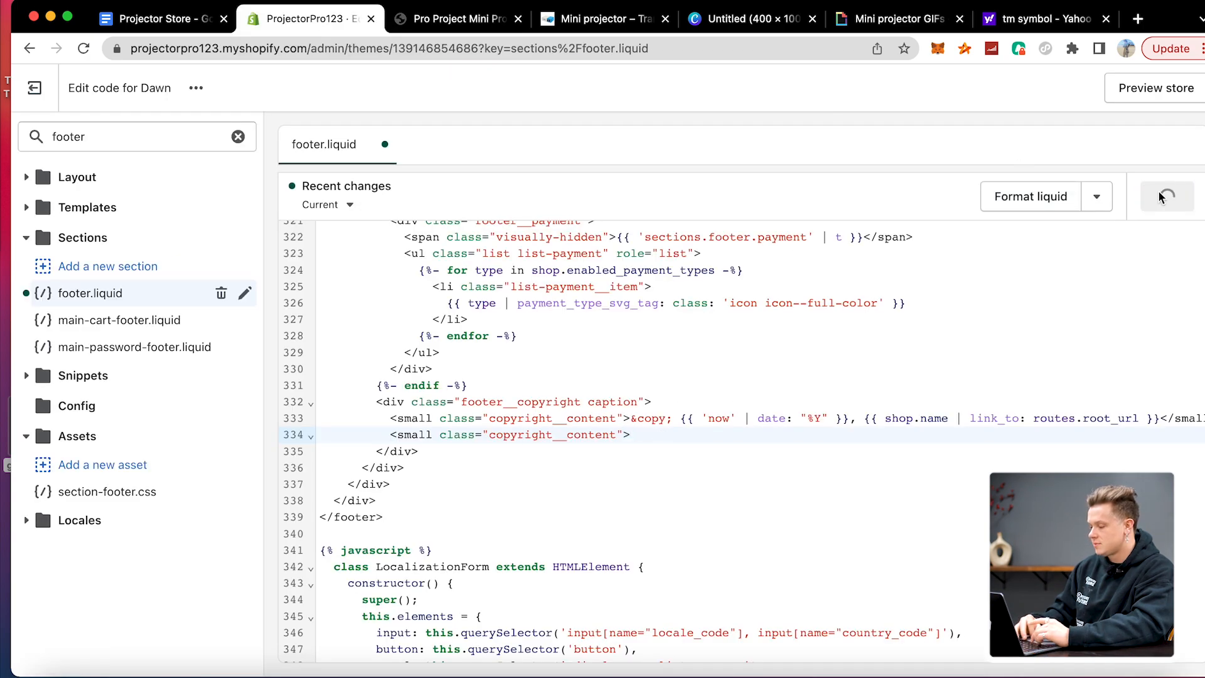
left_click(431, 19)
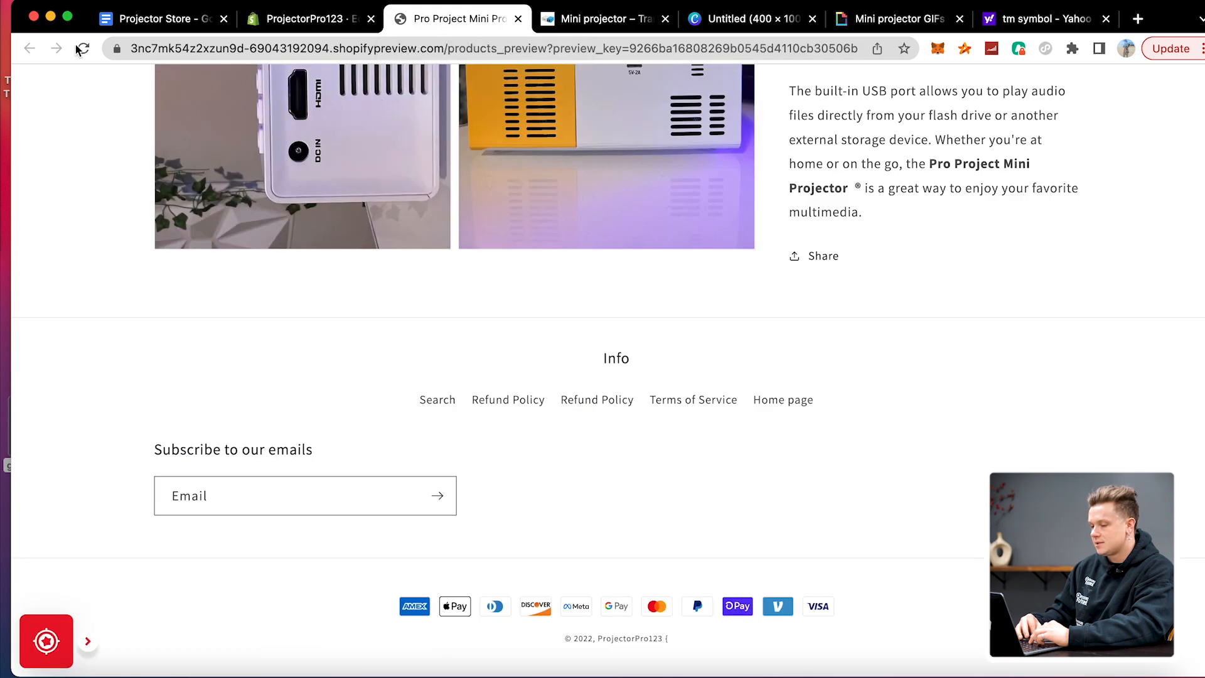
- Replace the class text copyright__content on line 334 with "Projector Pro", save footer.liquid, and check the product preview's footer
left_click(306, 19)
left_click(608, 423)
left_click(612, 441)
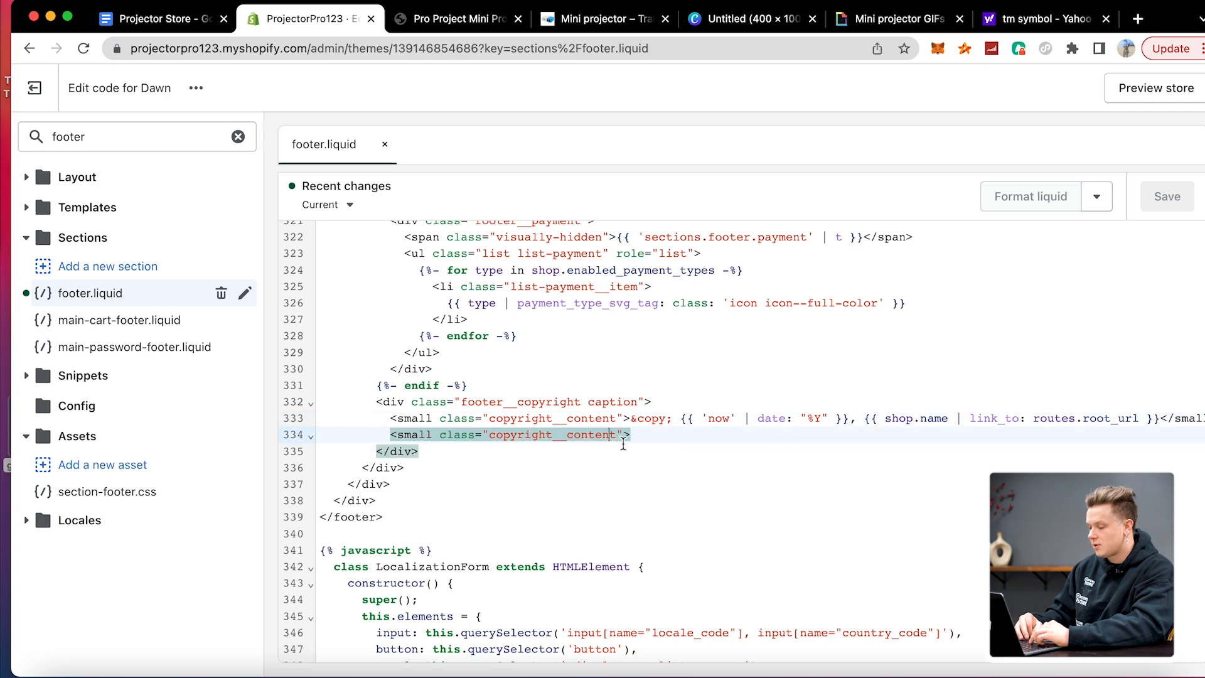
left_click_drag(615, 434, 506, 434)
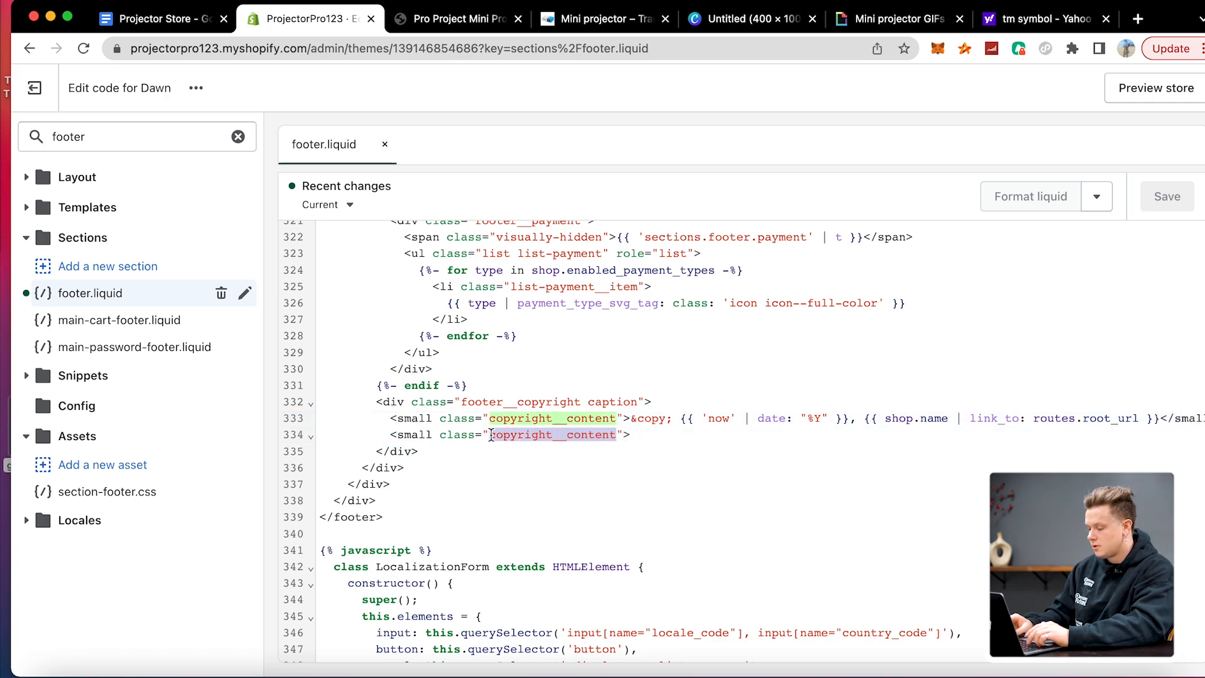
type("Projector Pr")
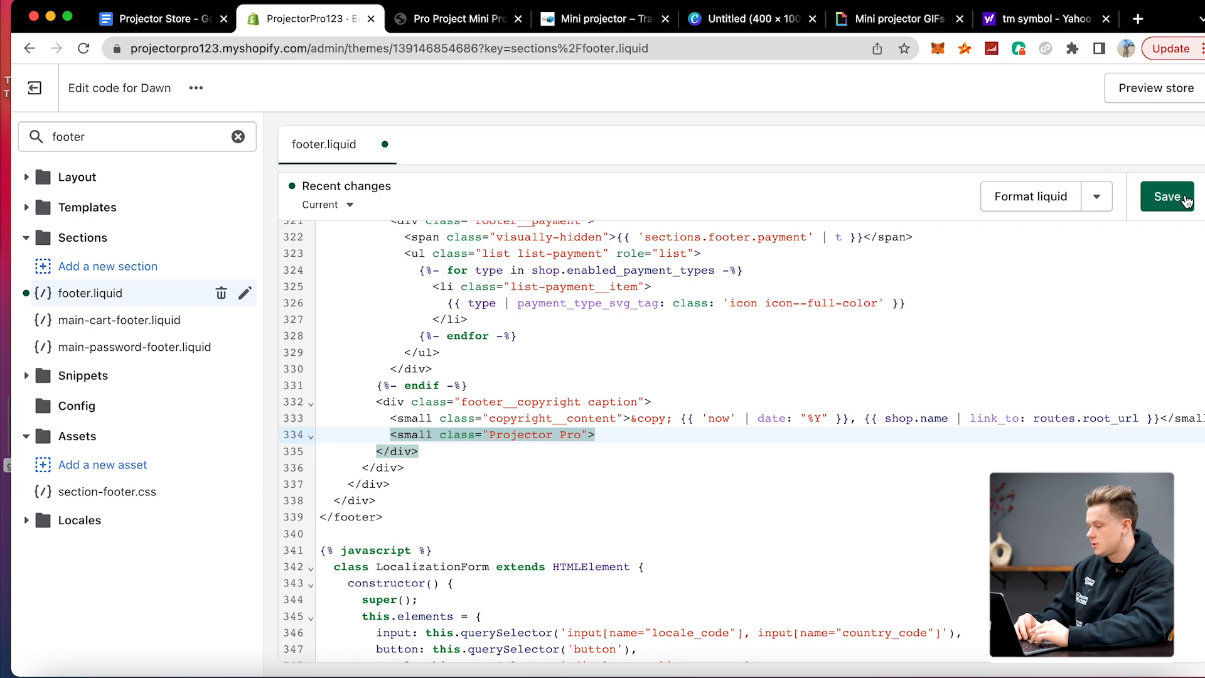
left_click(1184, 198)
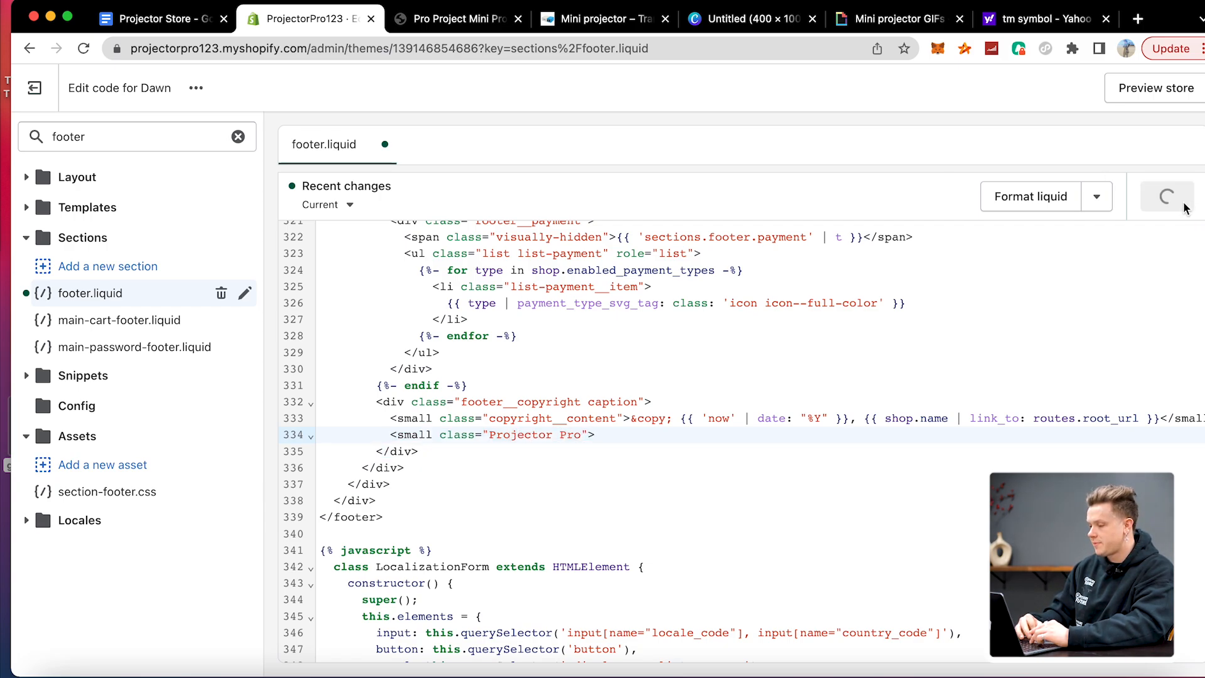
left_click(446, 21)
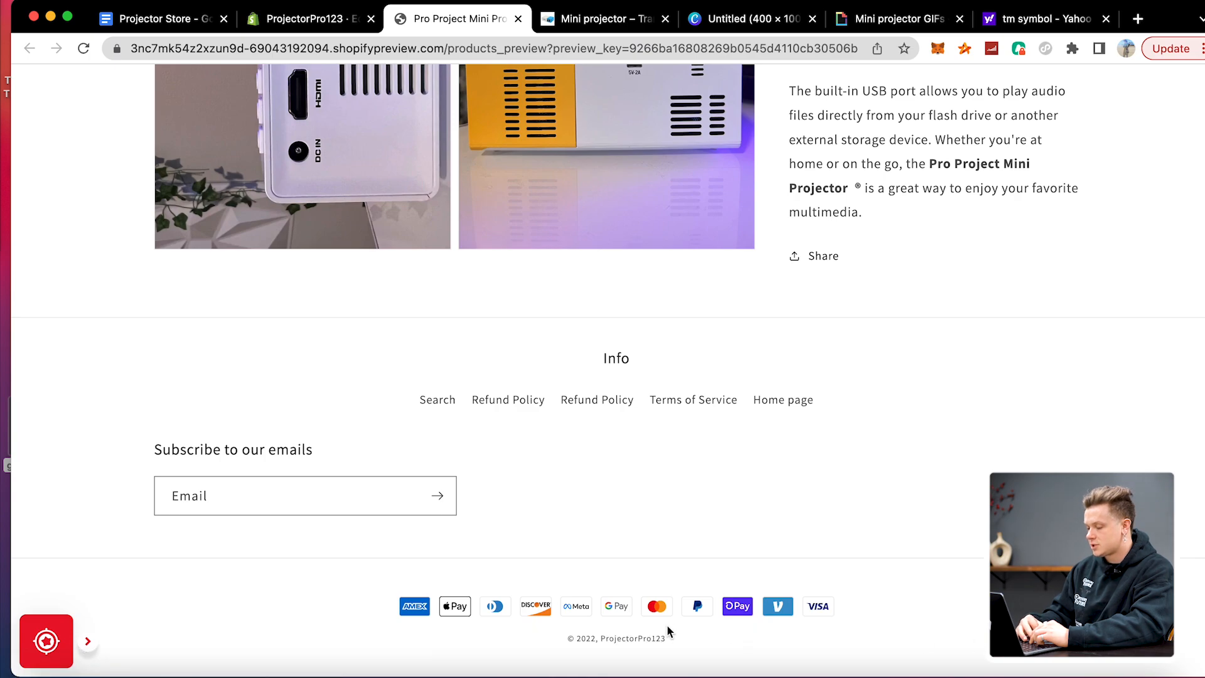
- Leave the code editor, reopen the Dawn theme editor and examine the home page preview
left_click(341, 24)
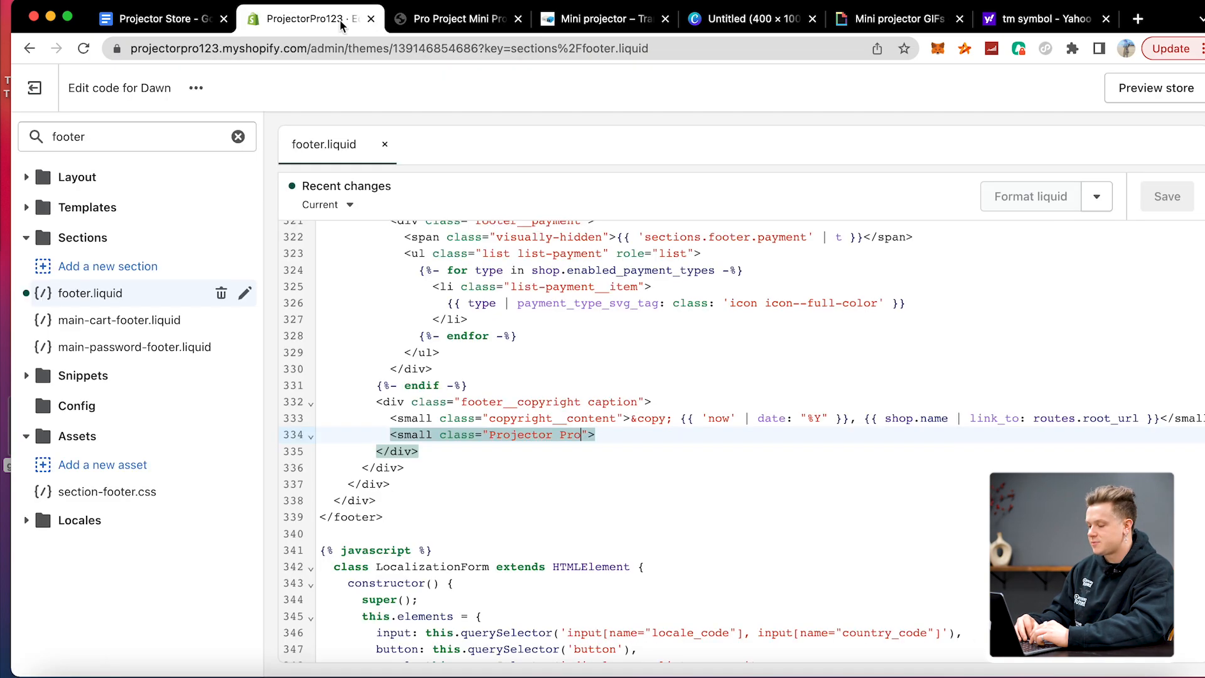
left_click(468, 391)
scroll(468, 393, "up", 10)
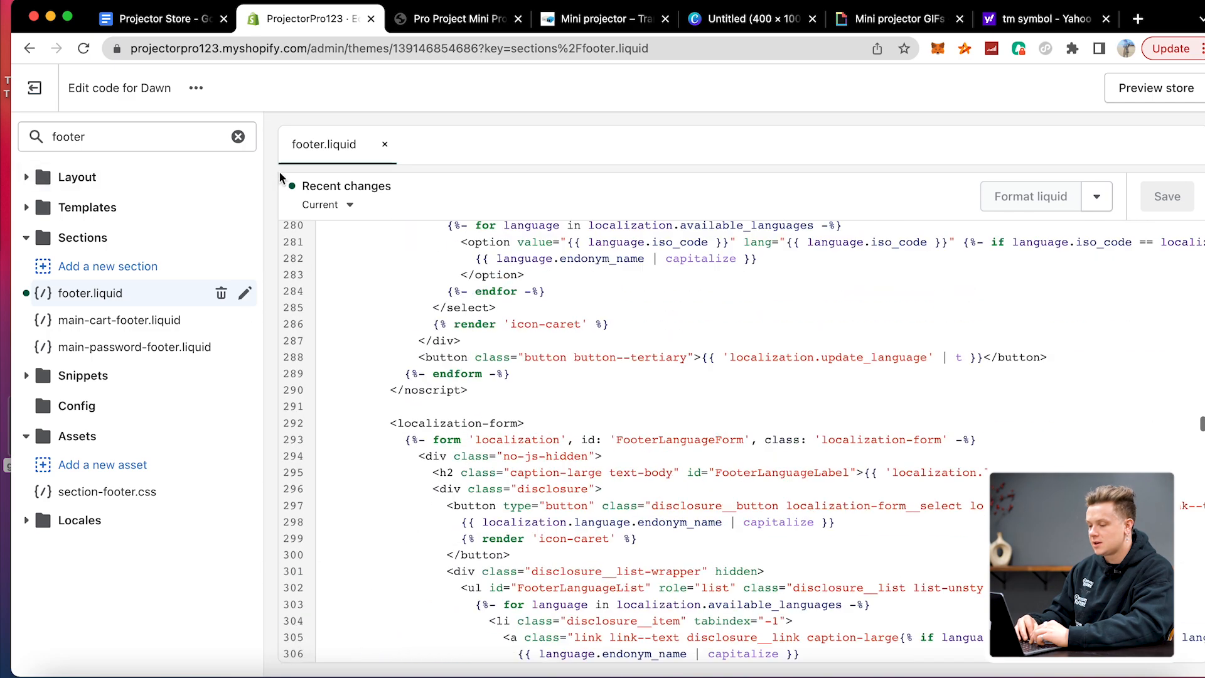
left_click(52, 98)
scroll(900, 436, "down", 3)
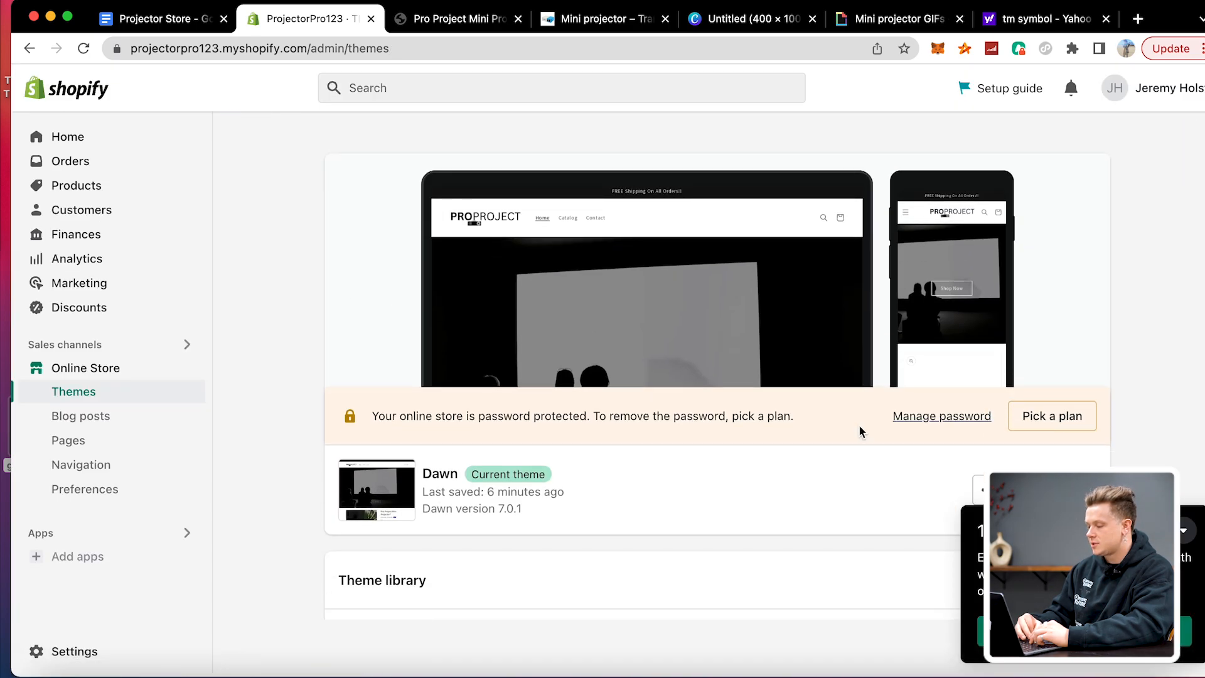
left_click(1055, 489)
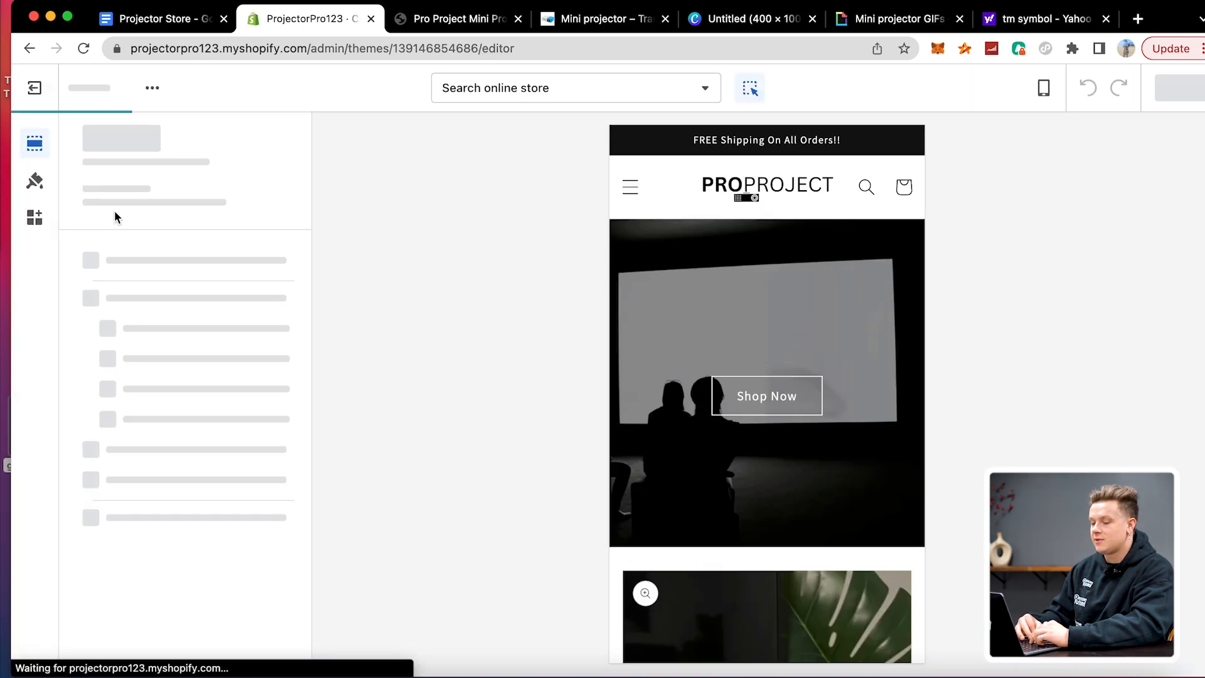
scroll(699, 409, "down", 15)
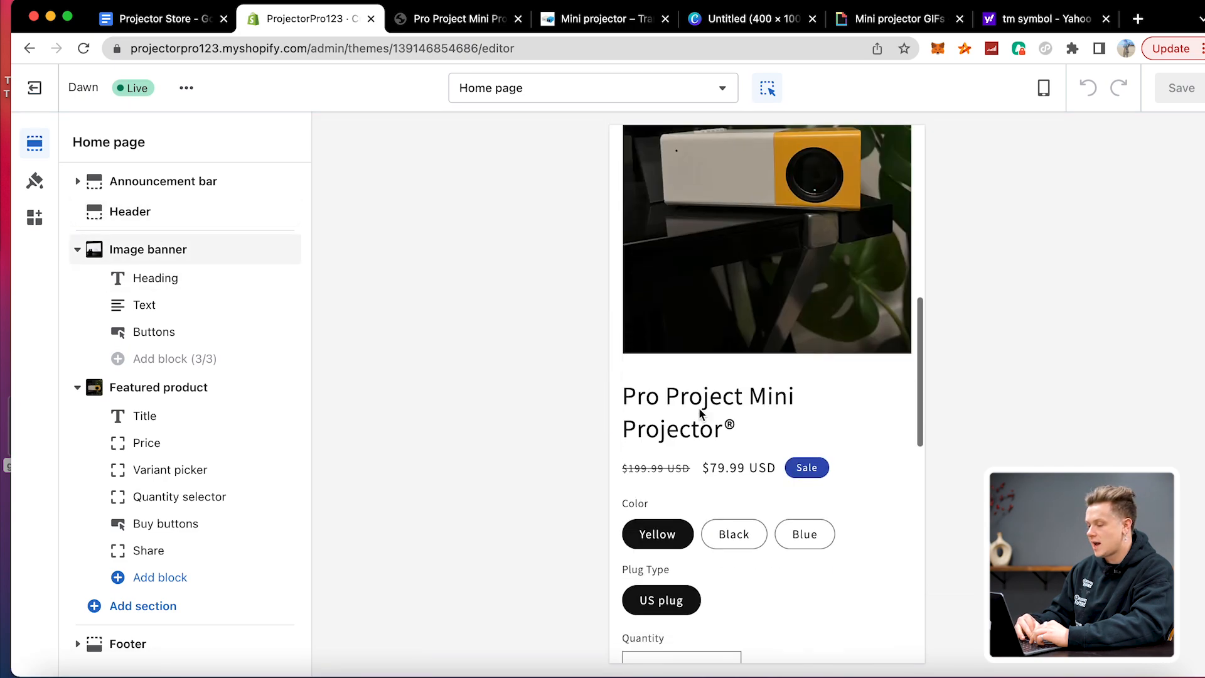
scroll(707, 427, "up", 6)
scroll(718, 456, "up", 10)
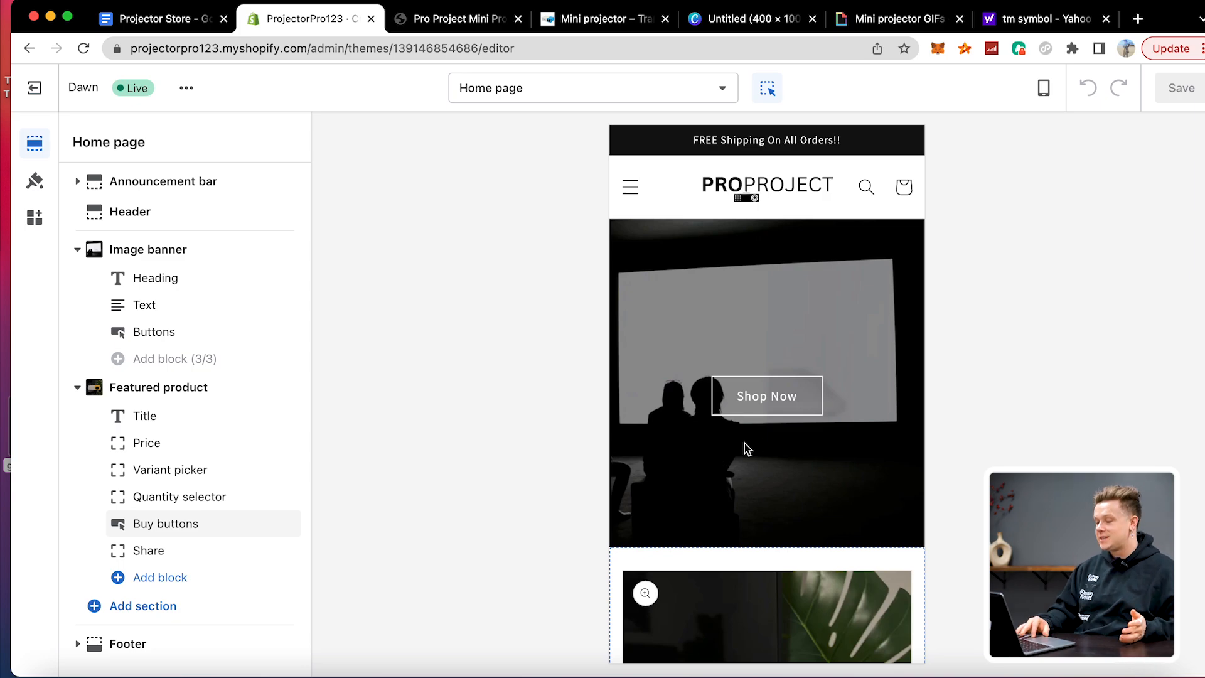
- Follow the banner's Shop Now link and examine the Pro Project Mini Projector® product page preview
left_click(786, 404)
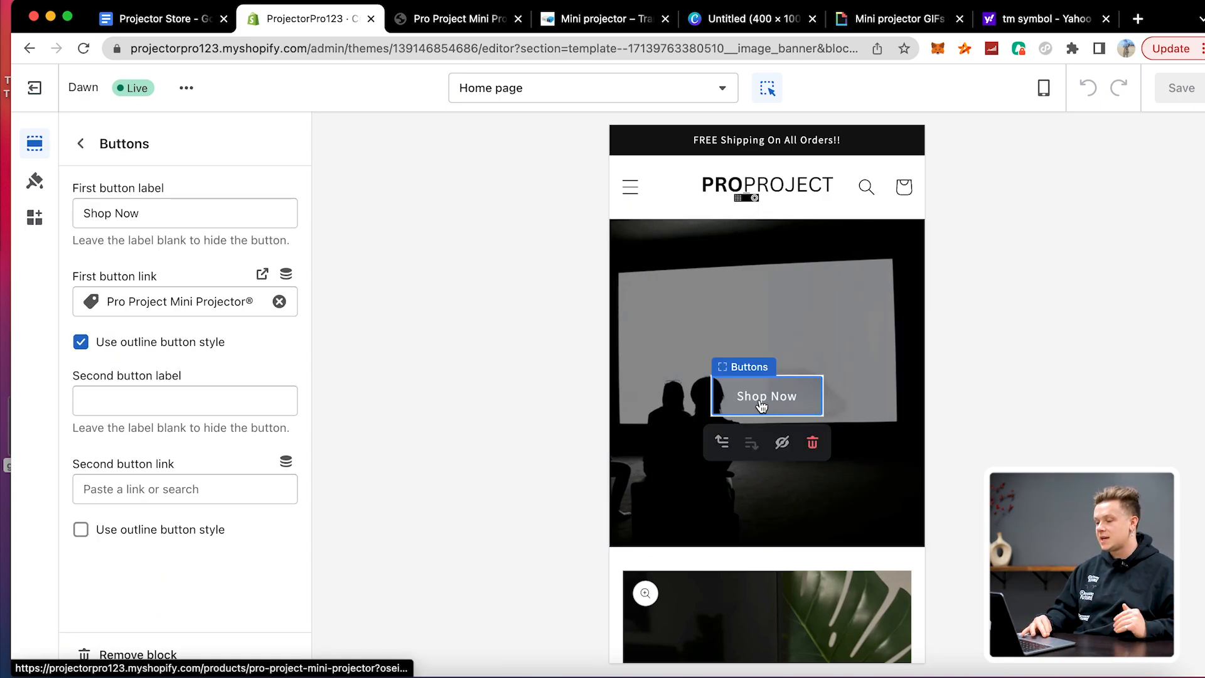
left_click(761, 406)
scroll(766, 361, "down", 10)
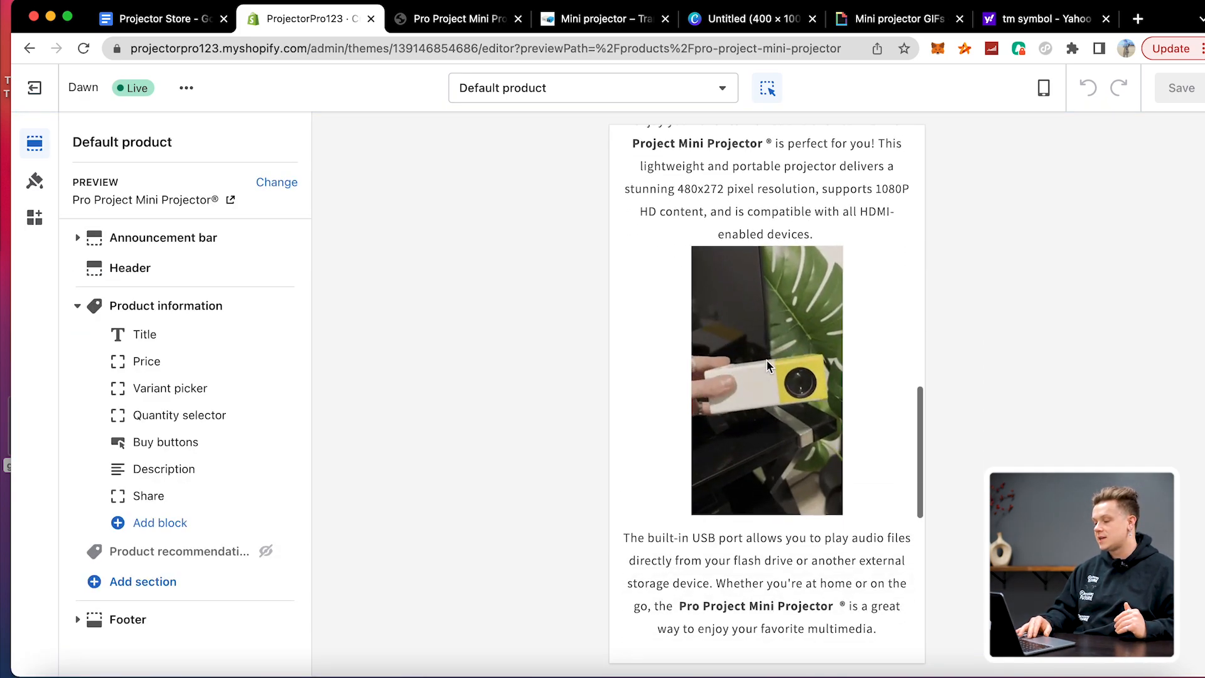
scroll(766, 361, "down", 10)
scroll(767, 364, "up", 5)
scroll(767, 364, "down", 5)
scroll(768, 367, "up", 10)
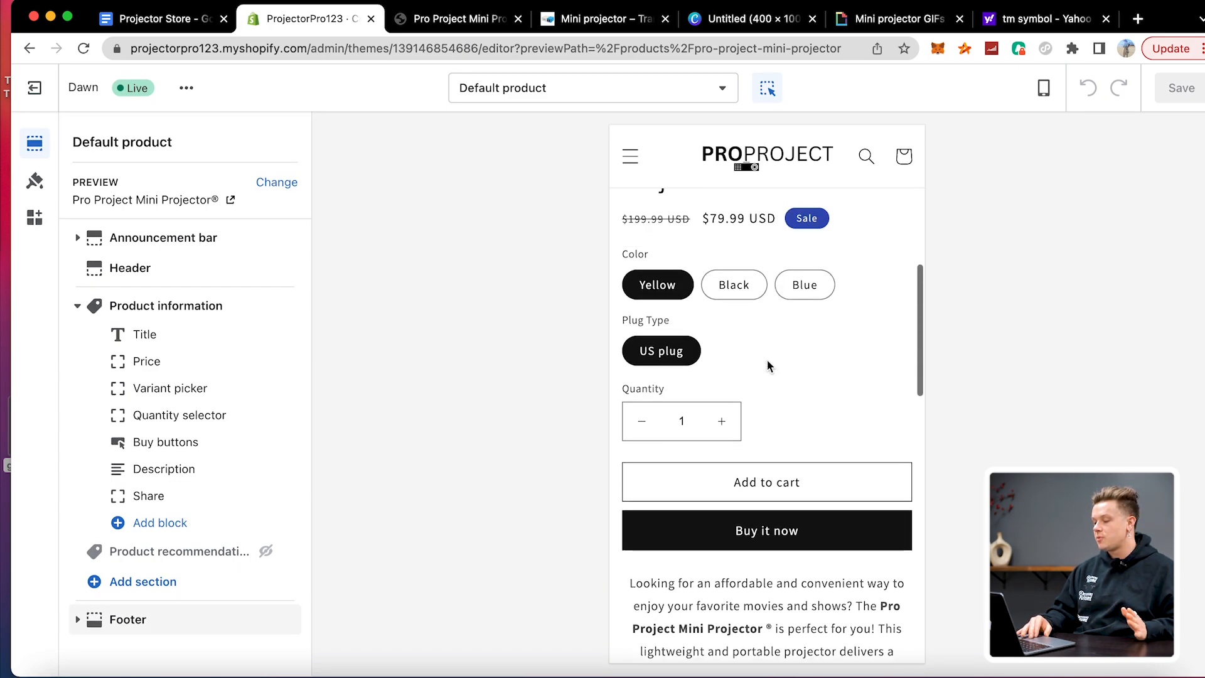
scroll(768, 367, "up", 5)
scroll(805, 349, "down", 5)
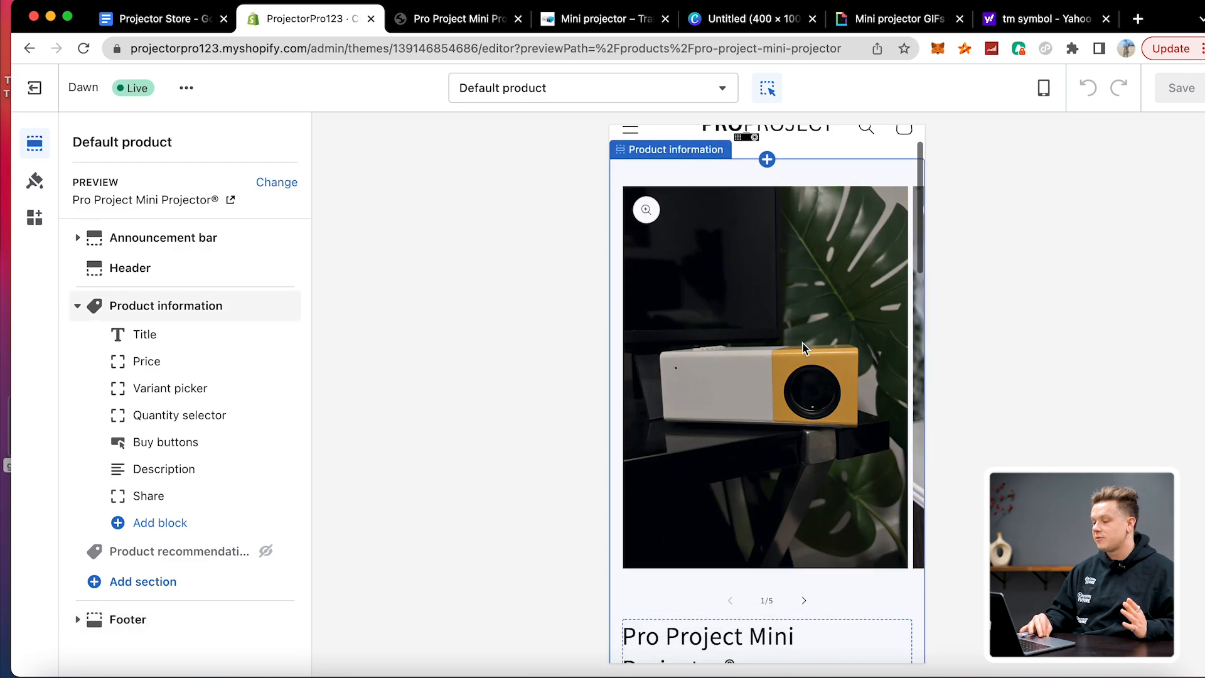
scroll(753, 376, "down", 2)
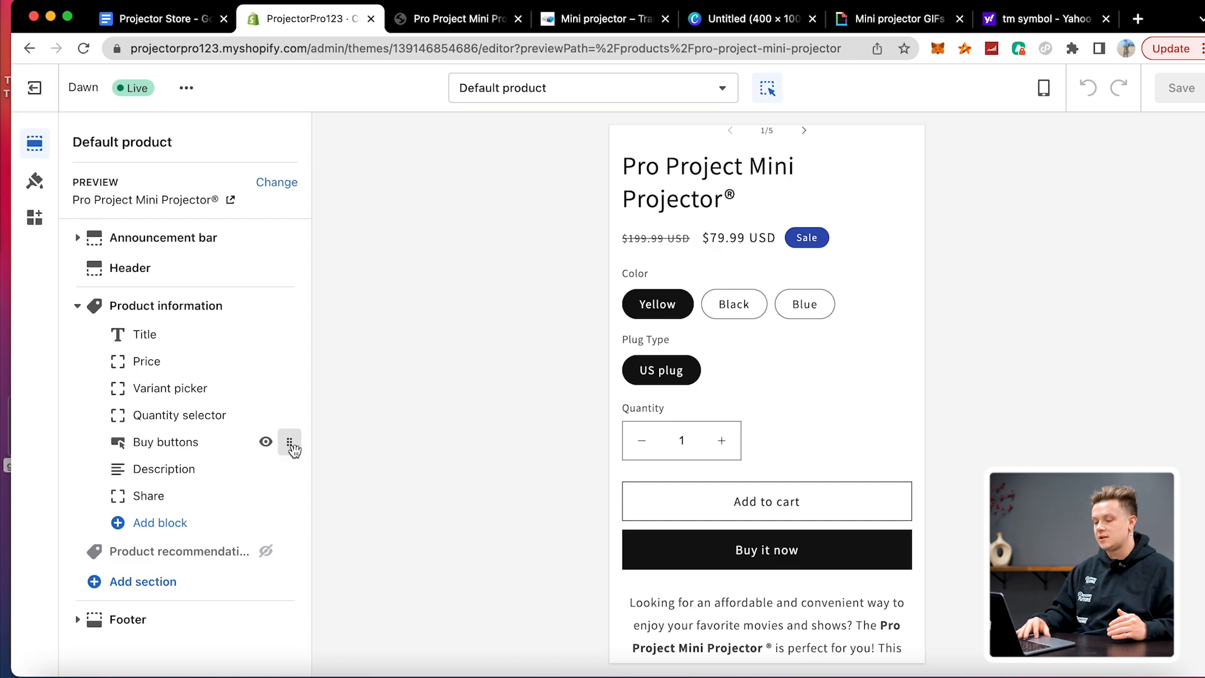
- Move the Buy buttons block directly below the product title and turn off its dynamic checkout buttons
scroll(745, 241, "up", 2)
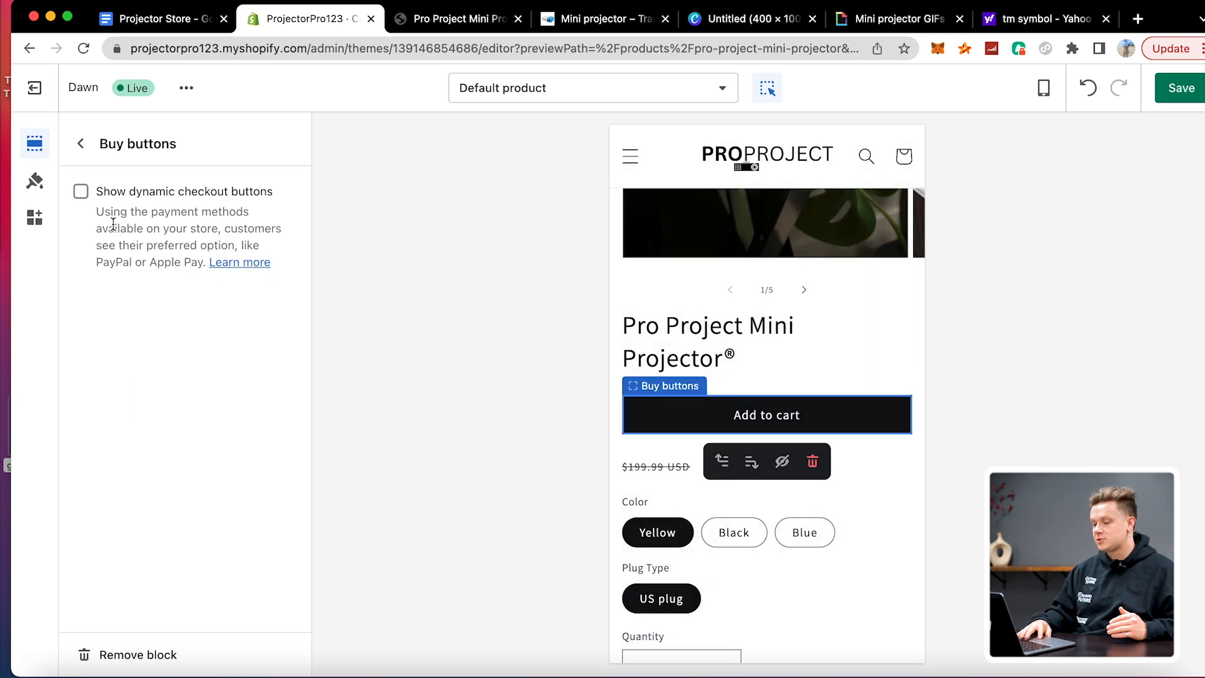